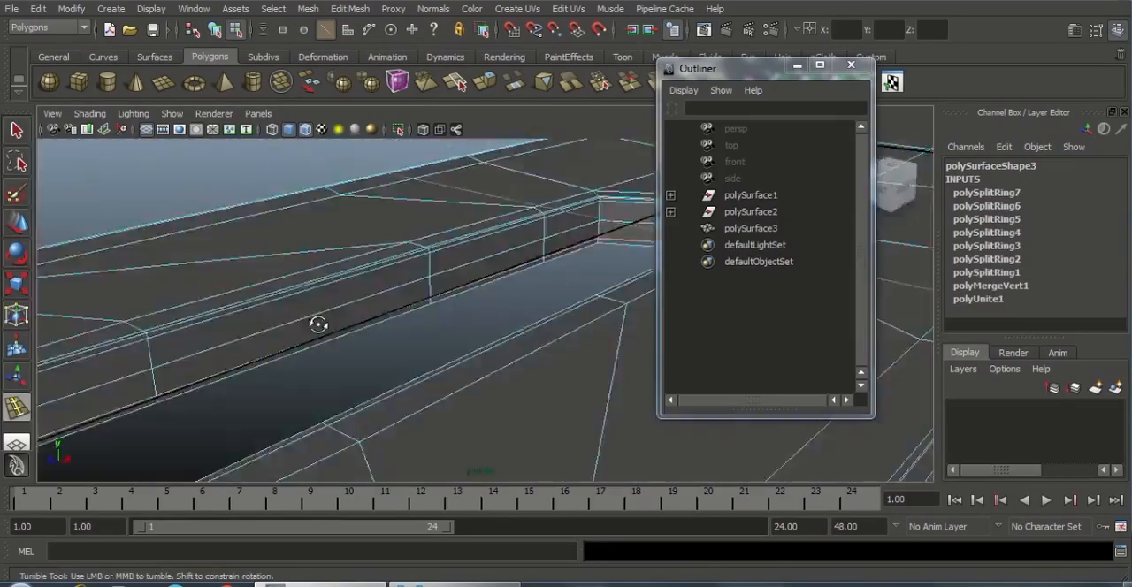
Preview the existing mesh in smooth display and inspect its edge loops from another angle
left_click(401, 238)
right_click_drag(425, 300, 404, 328, "alt")
key("w")
key("3")
left_click(473, 380)
left_click_drag(473, 380, 271, 227, "alt")
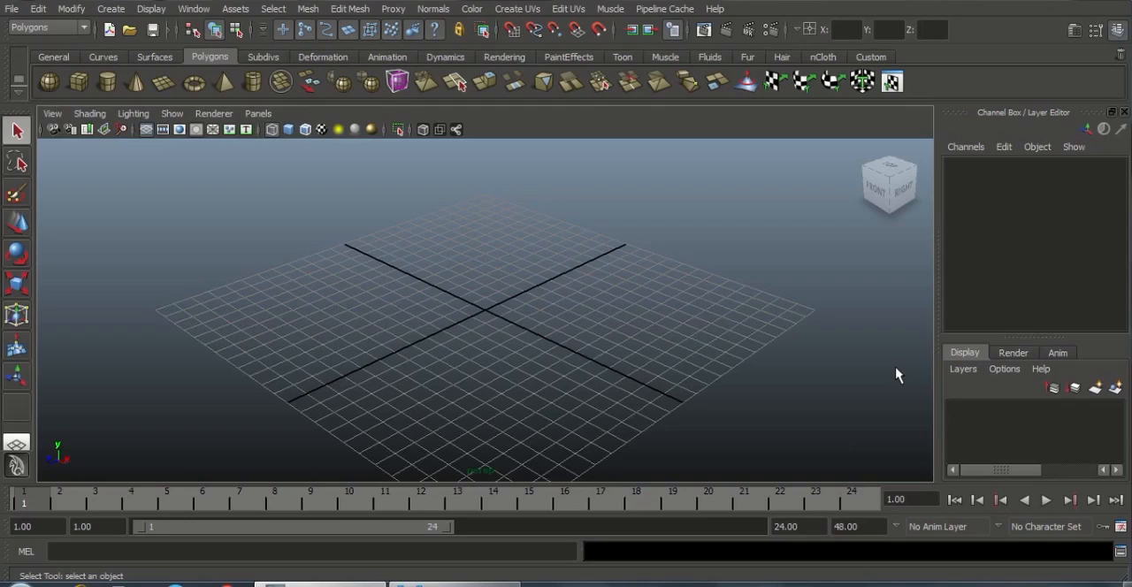
Switch to the reference image in the photo viewer and study the part's outline, loops and hole
key("alt+Tab")
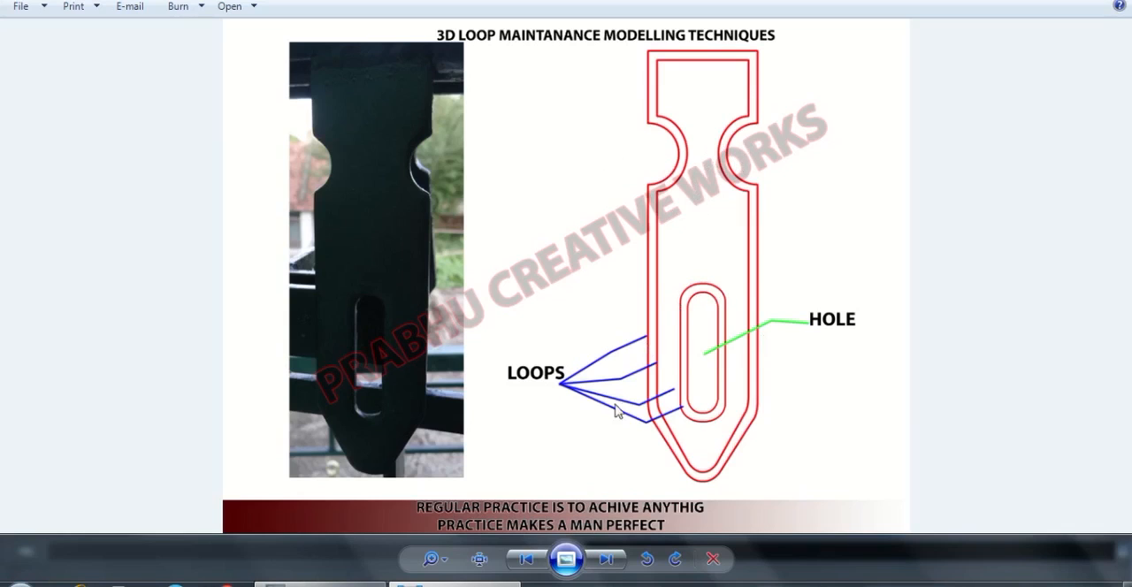
left_click(311, 585)
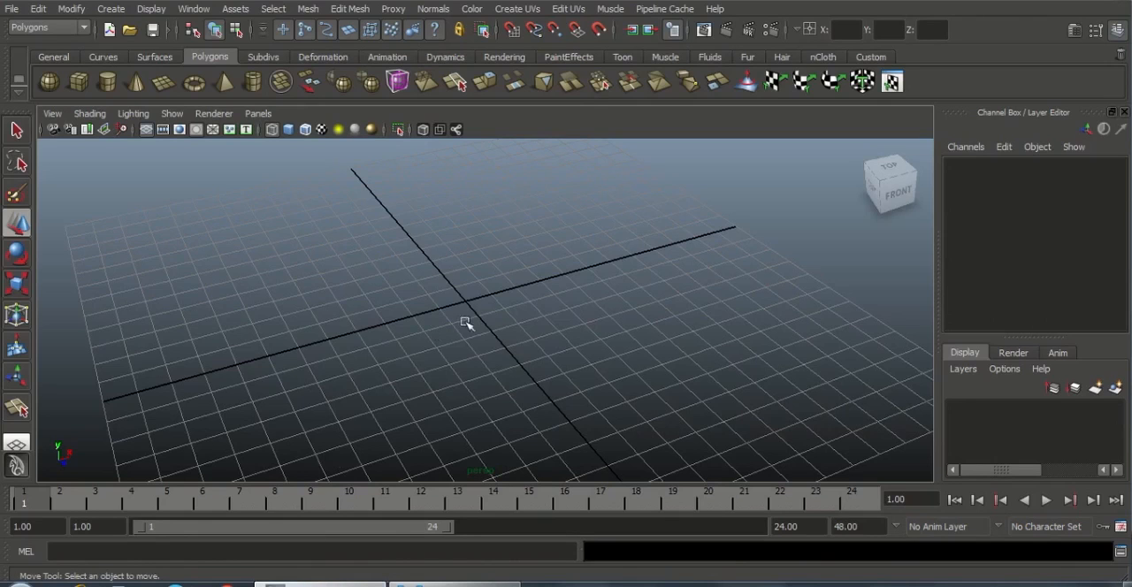
Create a polygon plane at the grid origin with Interactive Creation off
left_click(123, 13)
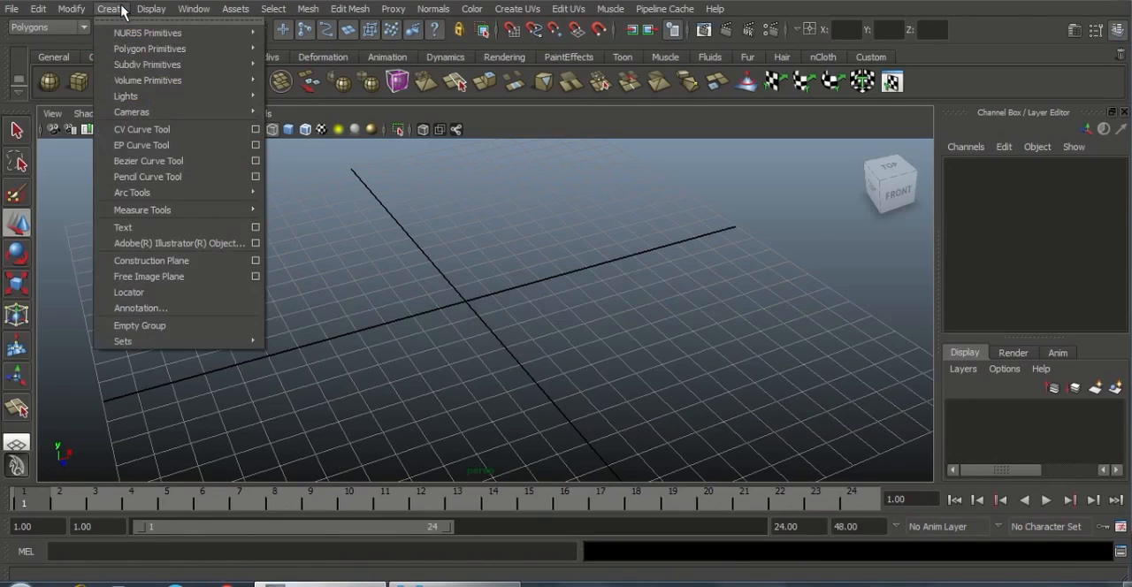
mouse_move(130, 53)
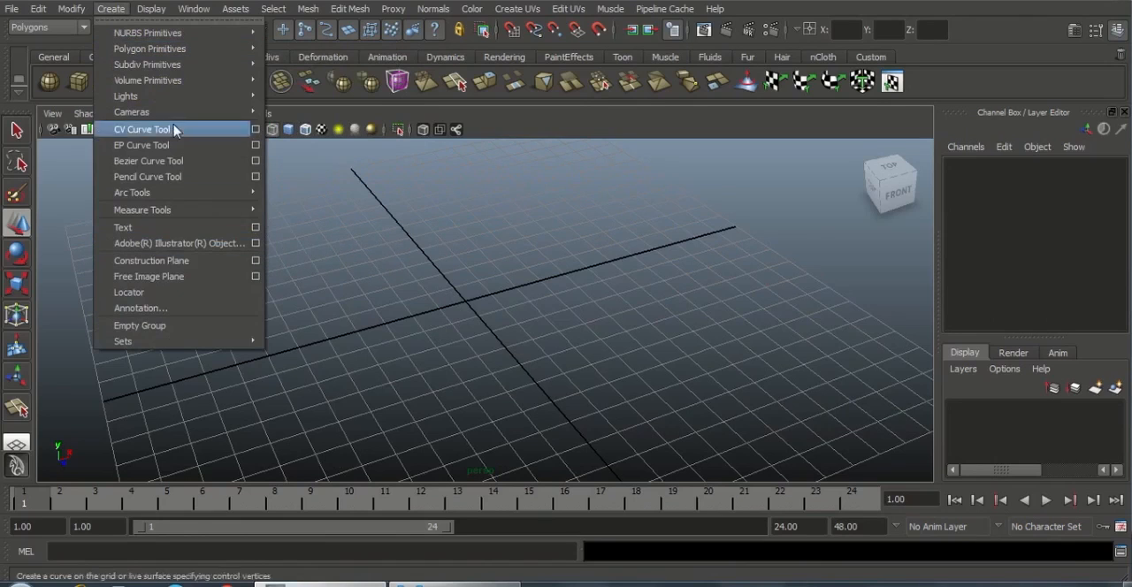
mouse_move(177, 49)
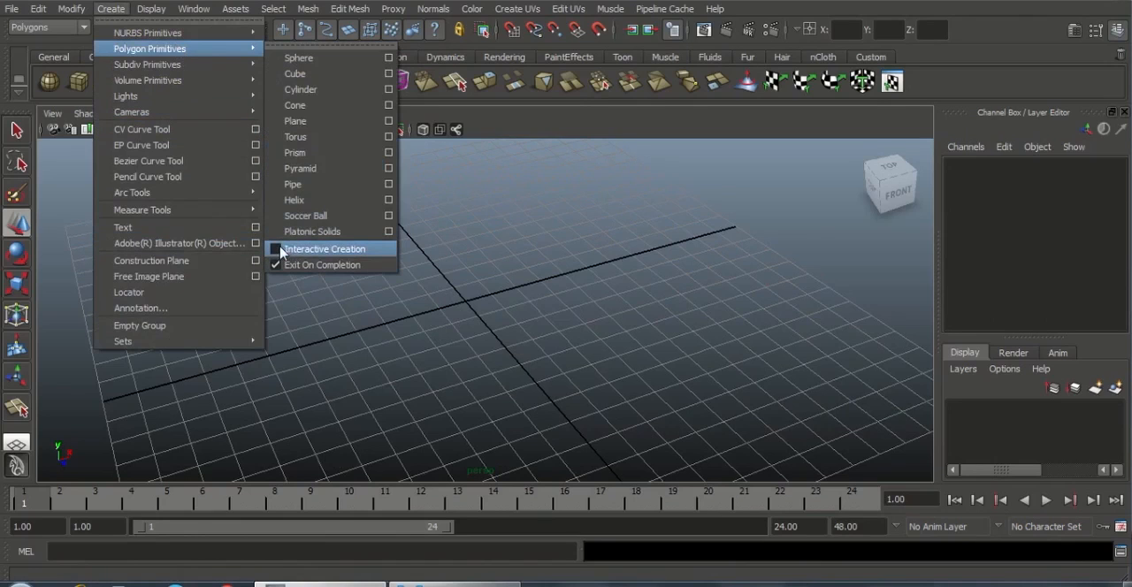
left_click(533, 143)
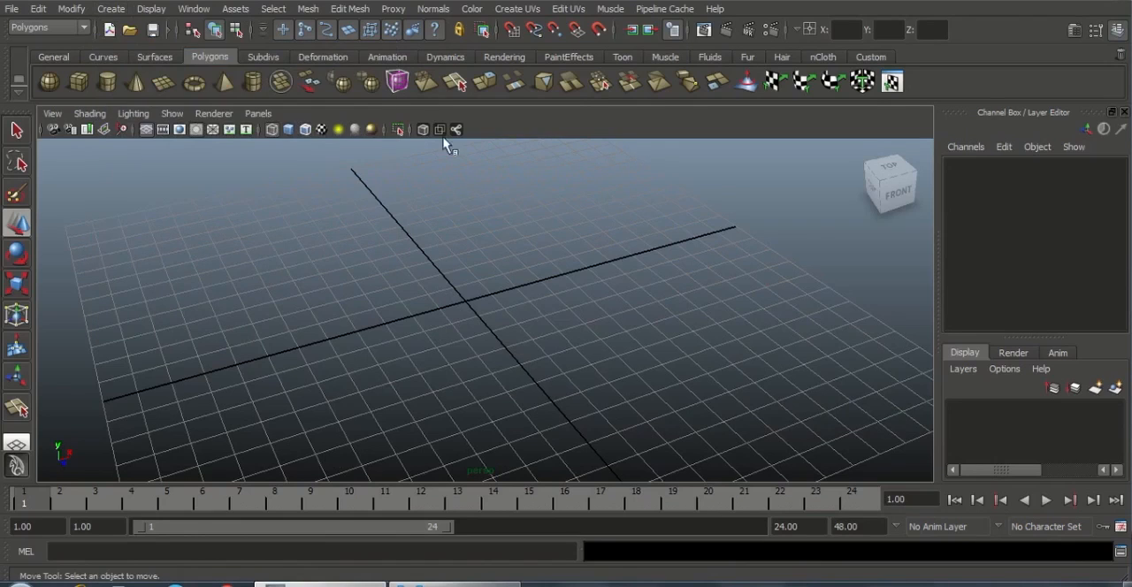
left_click(169, 86)
left_click_drag(473, 305, 442, 331, "alt")
scroll(525, 389, "up", 4)
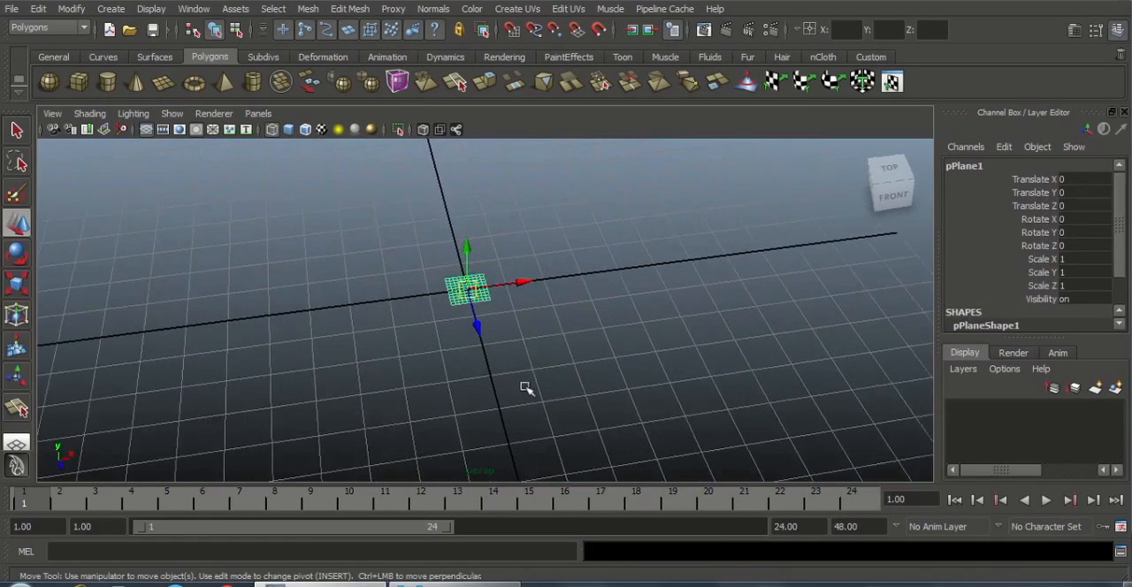
middle_click_drag(559, 343, 566, 351, "alt")
key("w")
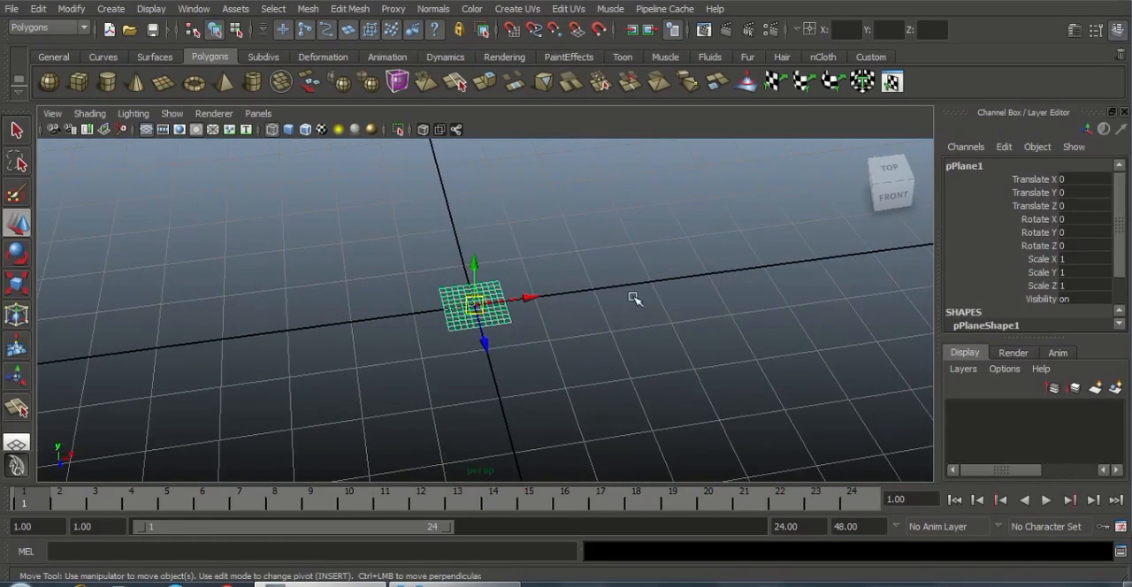
scroll(619, 310, "up", 2)
mouse_move(610, 316)
left_mouse_down("alt")
mouse_move(656, 368)
mouse_move(574, 352)
left_mouse_up("alt")
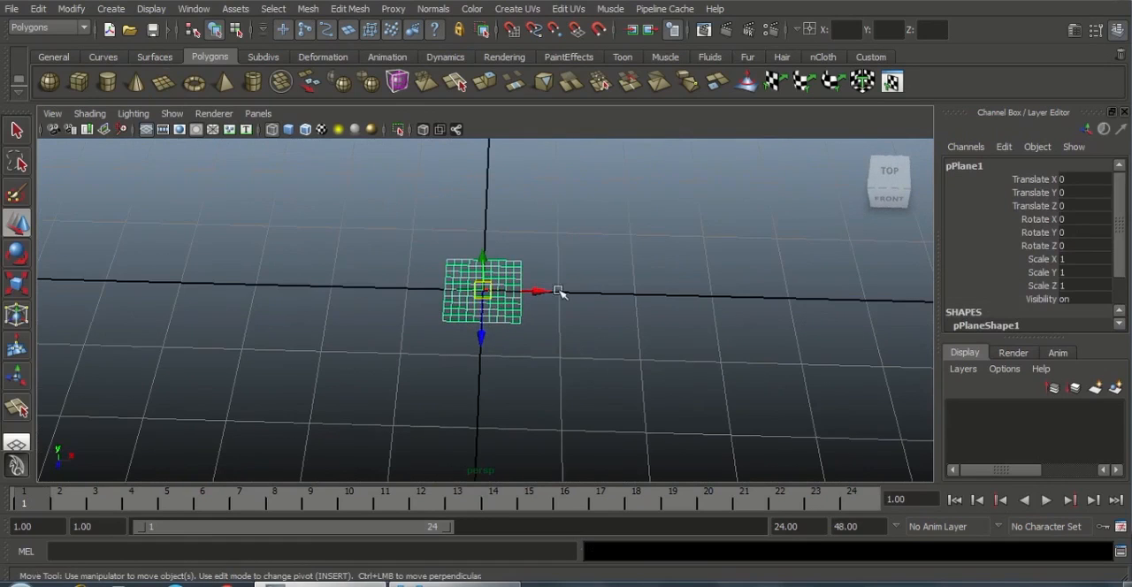
right_click_drag(559, 329, 598, 373, "alt")
middle_click_drag(623, 315, 642, 310, "alt")
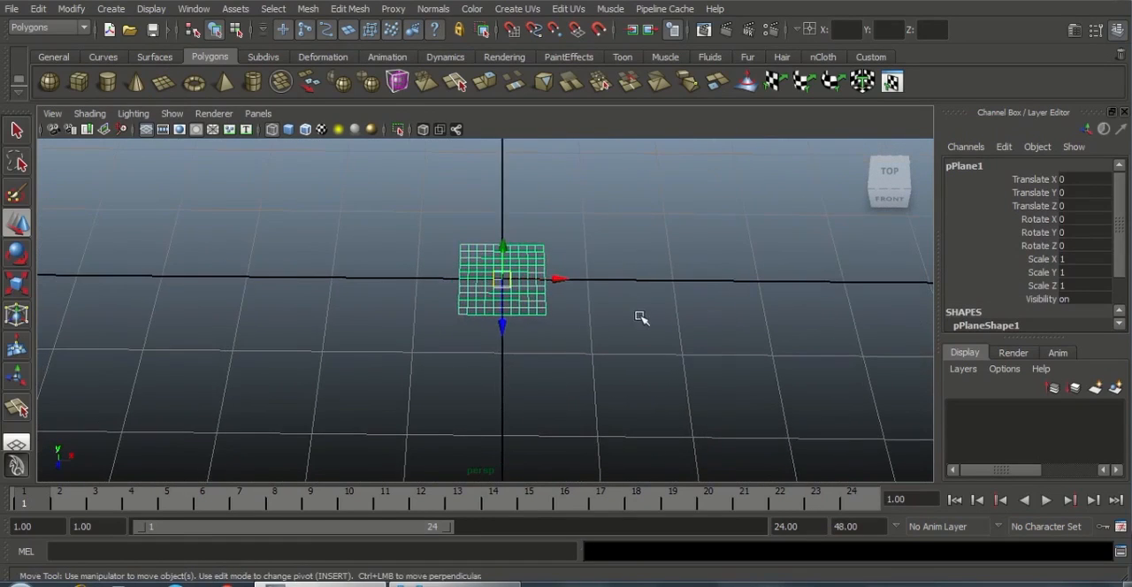
Set the plane's width subdivisions to 2 and height subdivisions to 1
left_click_drag(1121, 255, 1122, 307)
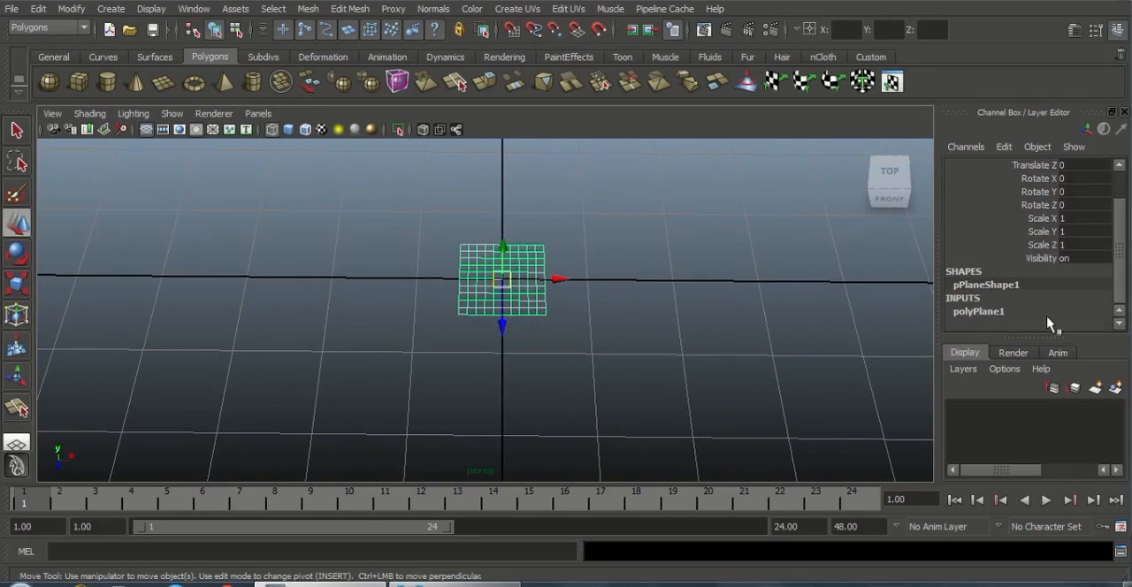
left_click(972, 312)
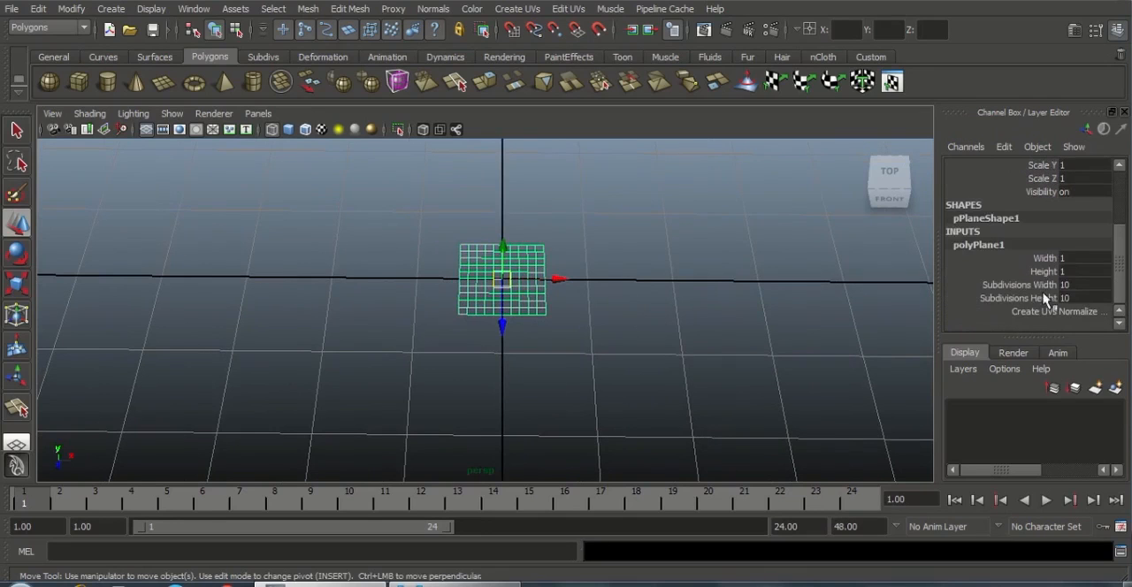
left_click(1072, 285)
left_click(1076, 298)
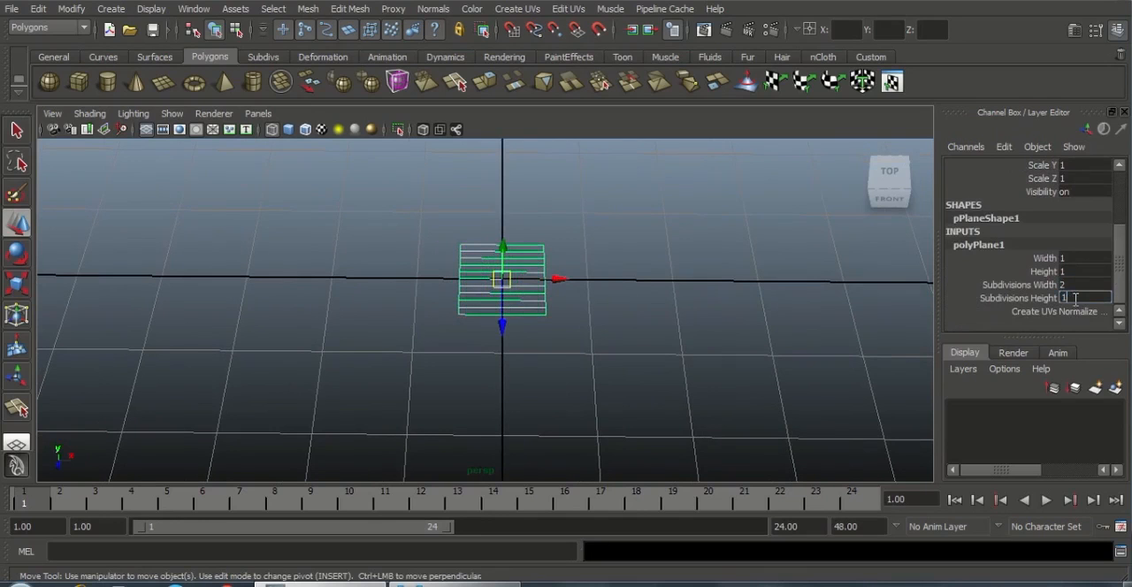
key("Return")
left_click(586, 321)
left_click_drag(587, 320, 652, 305, "alt")
left_click(540, 290)
right_click_drag(652, 305, 815, 414, "alt")
right_click_drag(682, 353, 548, 334, "alt")
left_click_drag(551, 333, 486, 339, "alt")
right_click_drag(581, 391, 650, 403, "alt")
left_click_drag(572, 359, 580, 354, "alt")
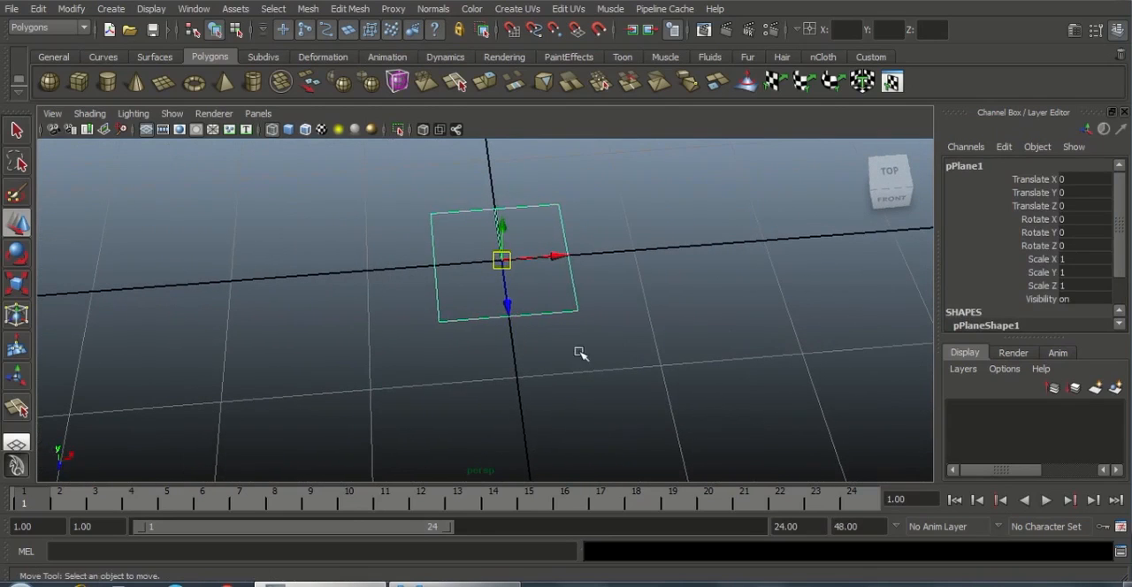
Scale the plane into a long strip like the reference, about 1.204 in X and 3.898 in Z
left_click(579, 353)
left_click(570, 320)
left_click_drag(510, 300, 518, 214, "alt")
left_click(485, 584)
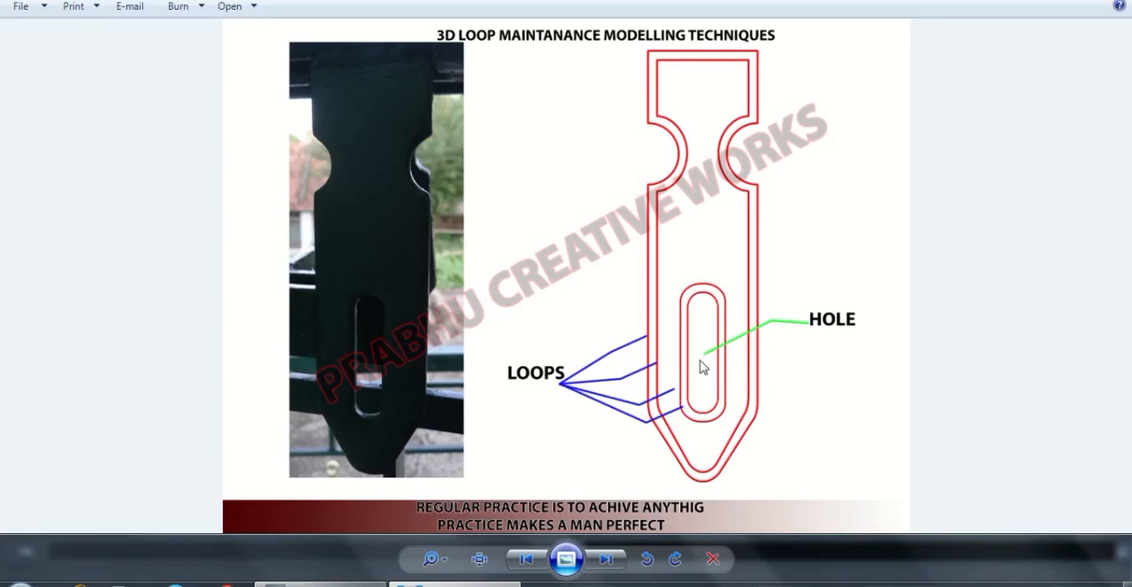
left_click(356, 585)
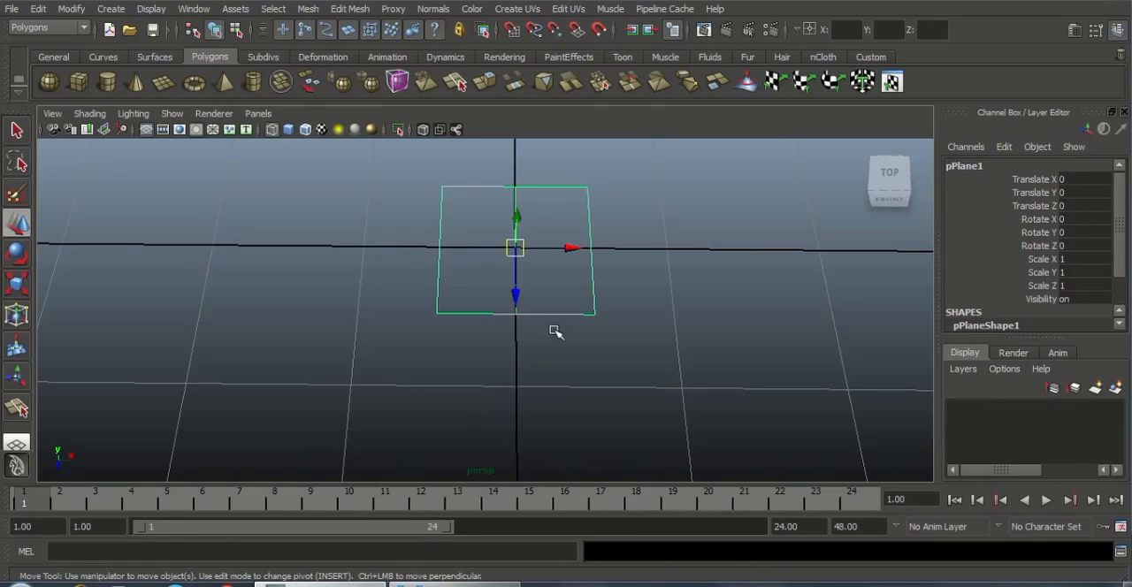
key("r")
left_click_drag(515, 313, 531, 438)
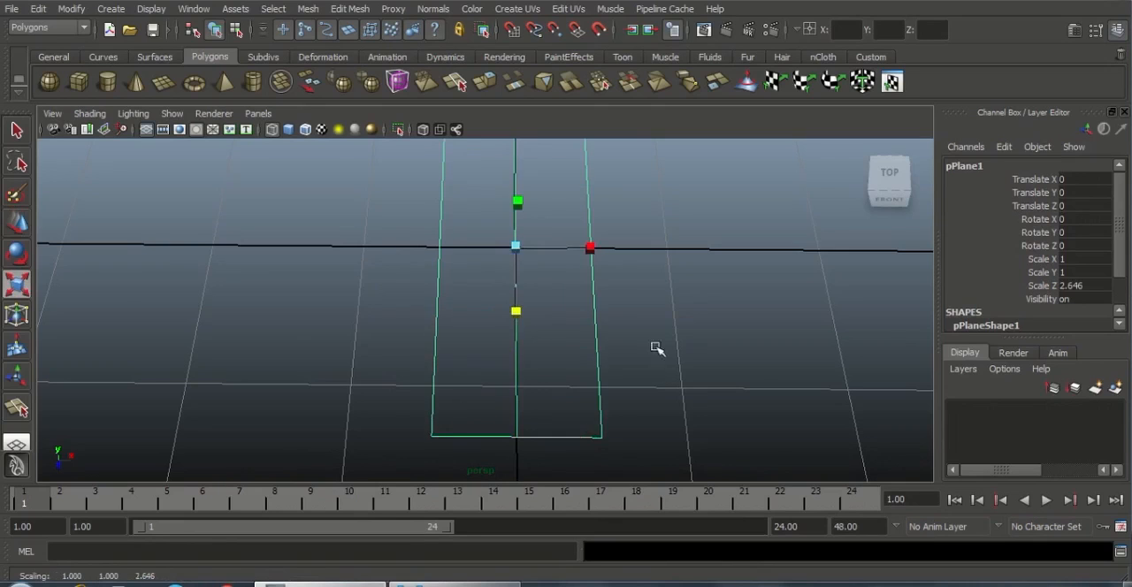
right_click_drag(656, 347, 513, 298, "alt")
left_click_drag(506, 336, 504, 372)
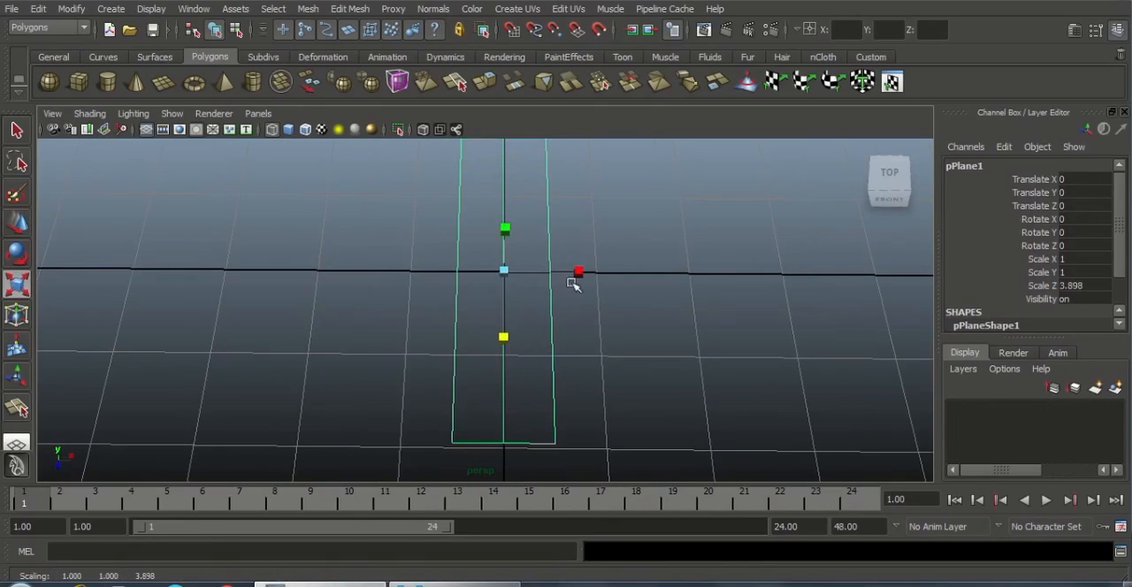
left_click_drag(578, 271, 571, 371)
Extrude the two edges at the strip's front end and move them outward along Z to about 2.907
right_click(570, 296)
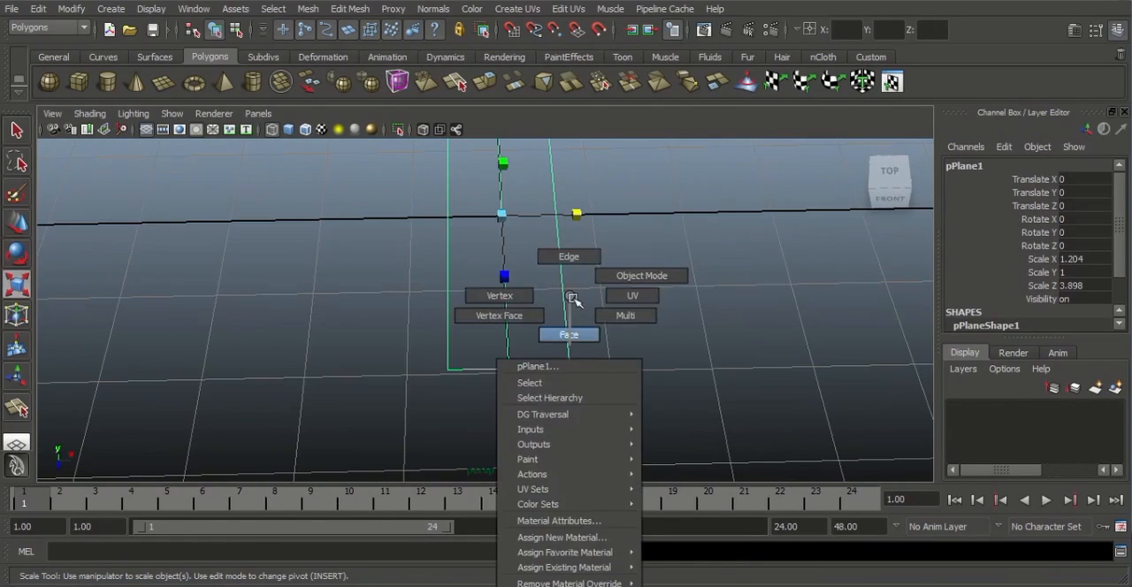
left_click(568, 256)
left_click(503, 367)
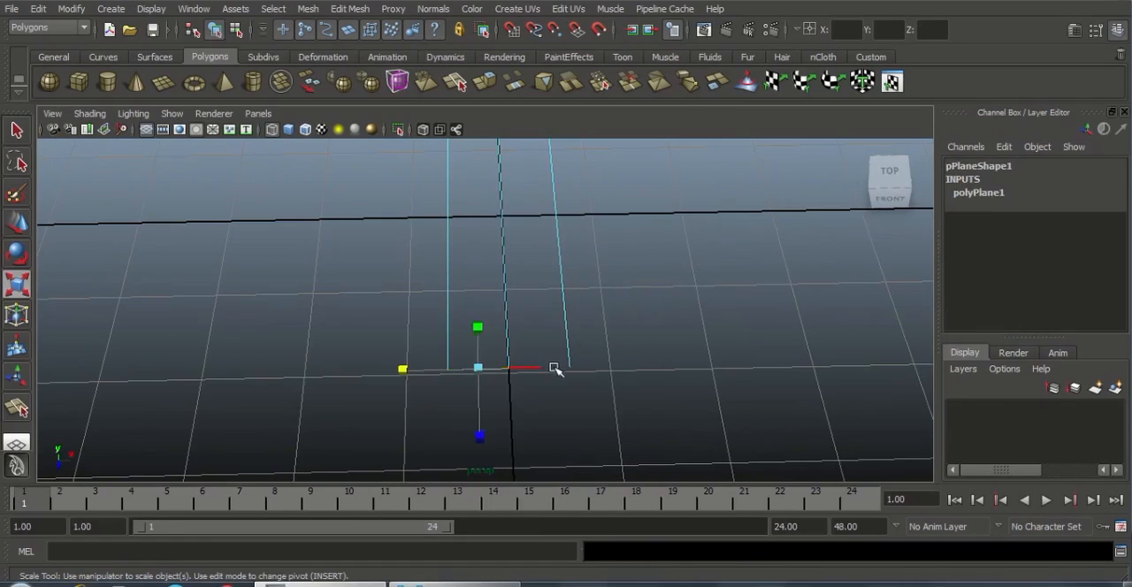
left_click(554, 367, "shift")
key("w")
left_click_drag(616, 397, 672, 369, "alt")
middle_click_drag(672, 370, 672, 361, "alt")
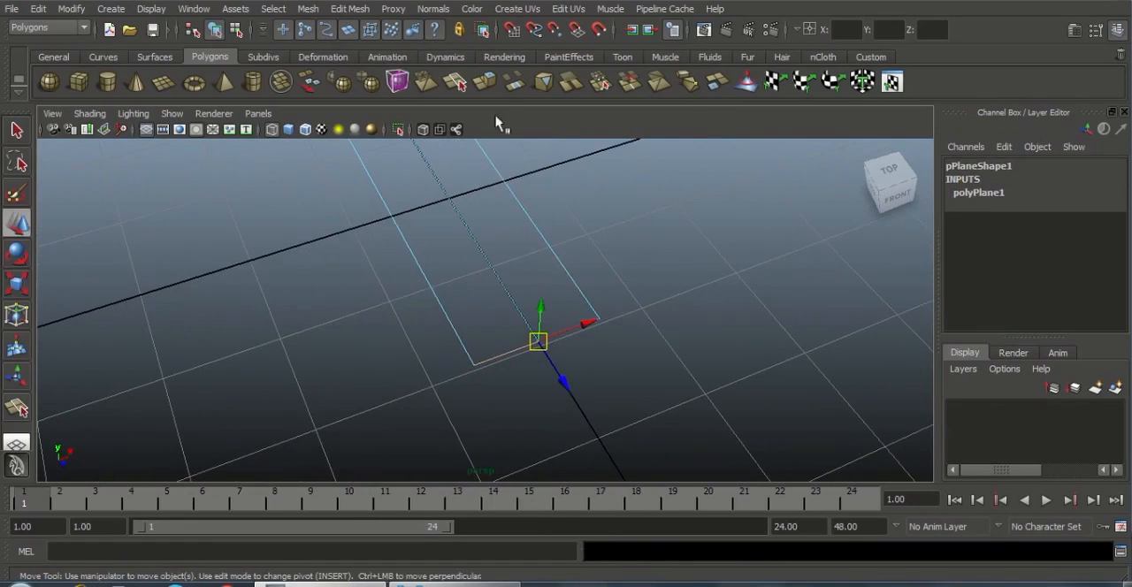
left_click(350, 9)
left_click(371, 50)
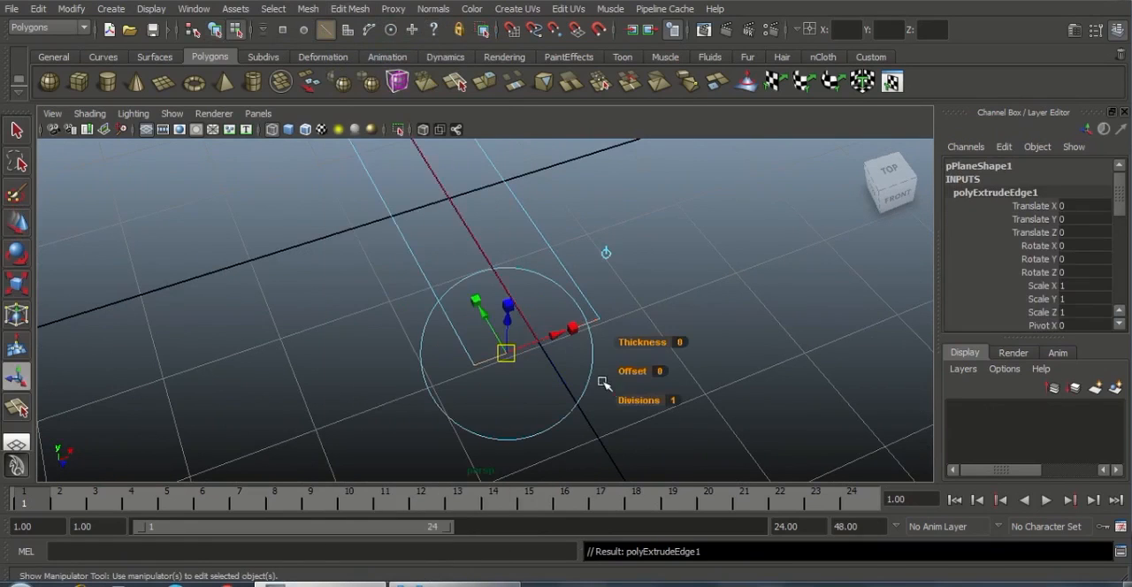
key("w")
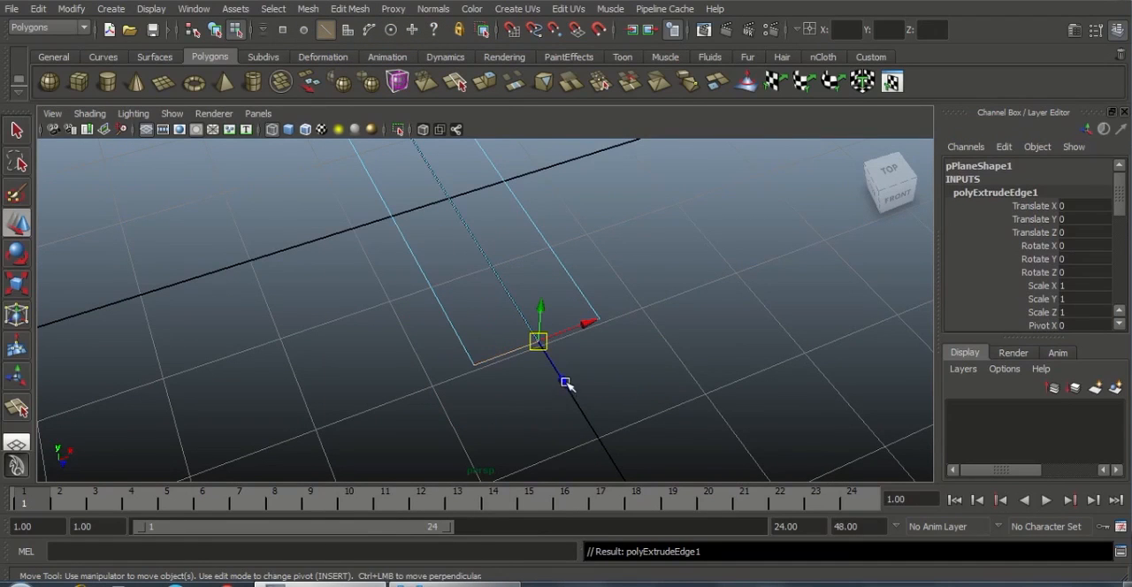
left_click_drag(566, 382, 625, 456)
left_click_drag(733, 381, 511, 342, "alt")
left_click_drag(550, 411, 559, 429)
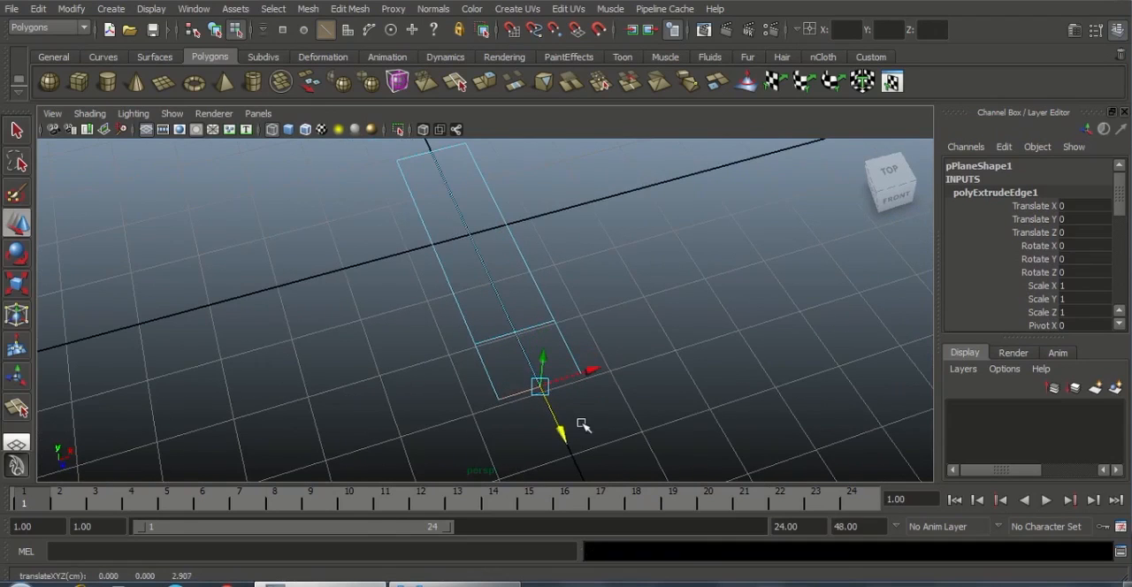
Scale the extruded end edges inward along X to taper the front of the strip
key("r")
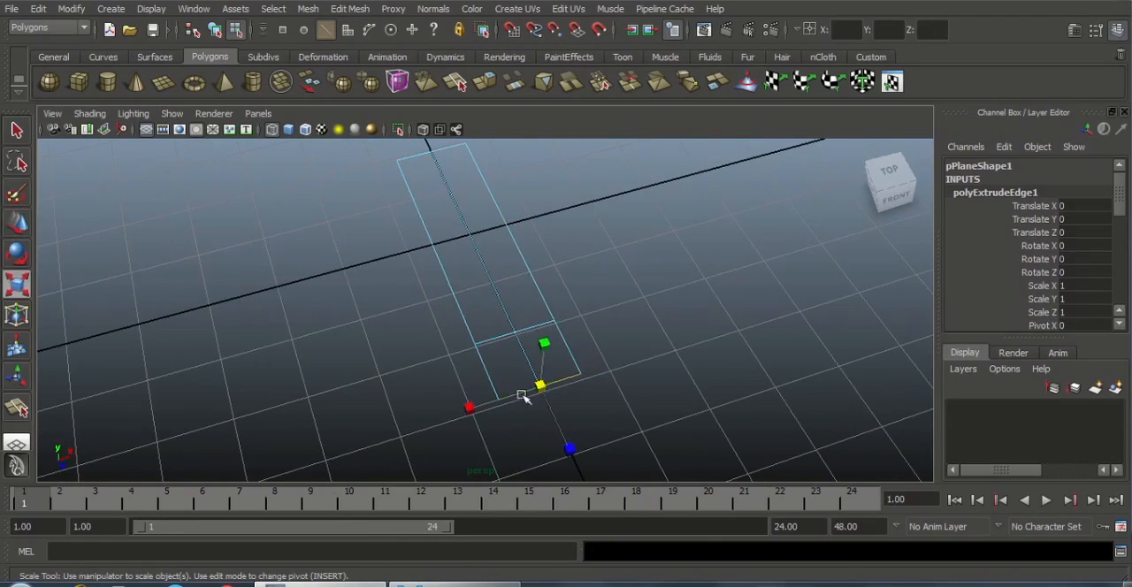
left_click_drag(471, 409, 531, 437)
scroll(554, 454, "up", 1)
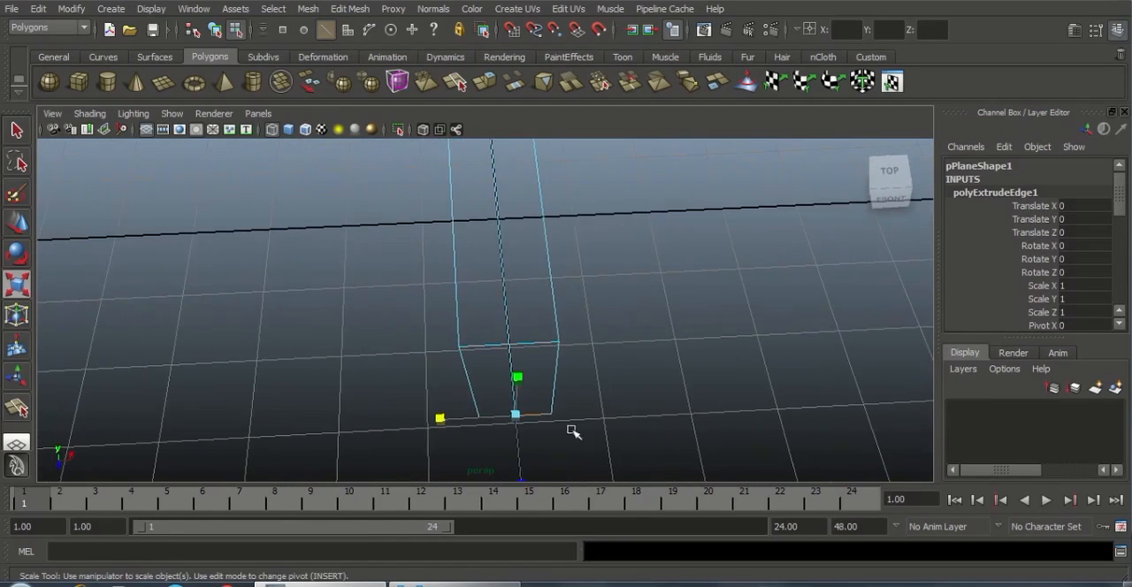
middle_click_drag(599, 411, 612, 408, "alt")
scroll(575, 408, "down", 1)
left_click_drag(451, 399, 458, 400)
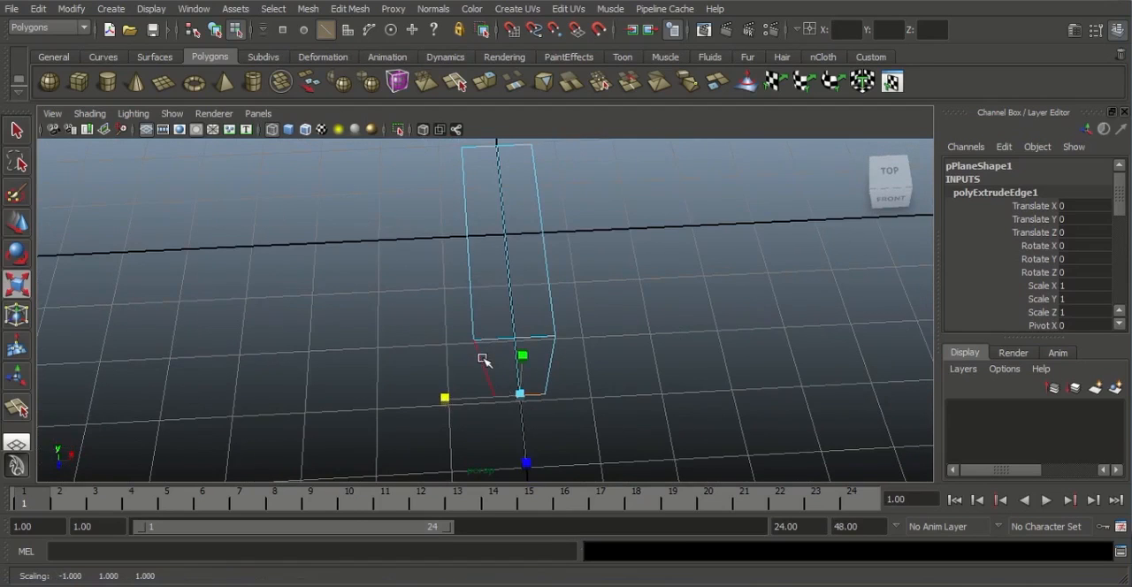
Move the middle vertex of the tapered end outward along Z to about 3.080, forming a pointed tip
right_click_drag(483, 295, 424, 304)
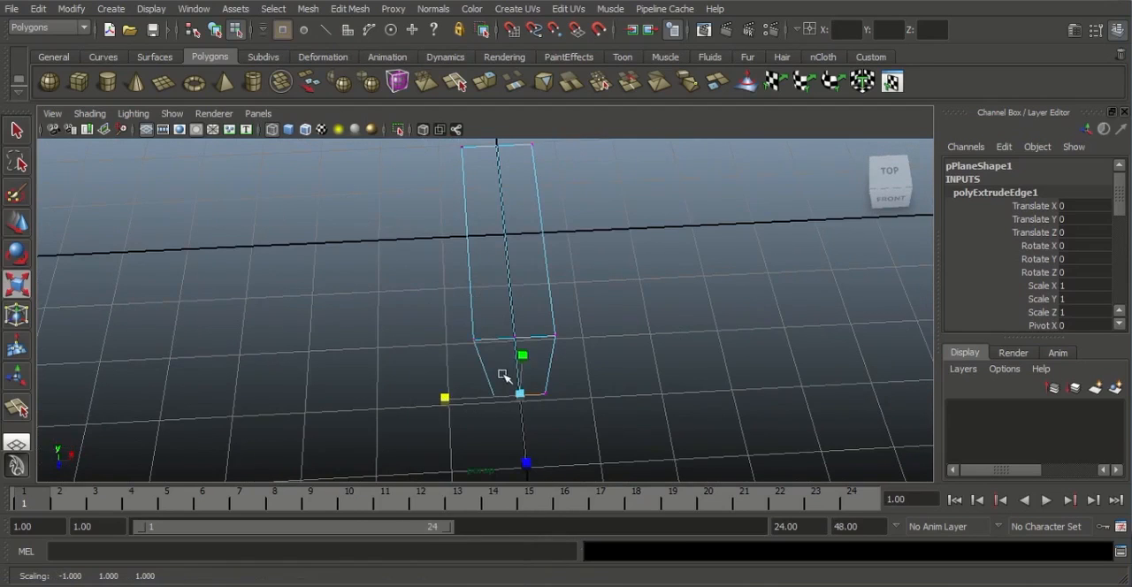
key("w")
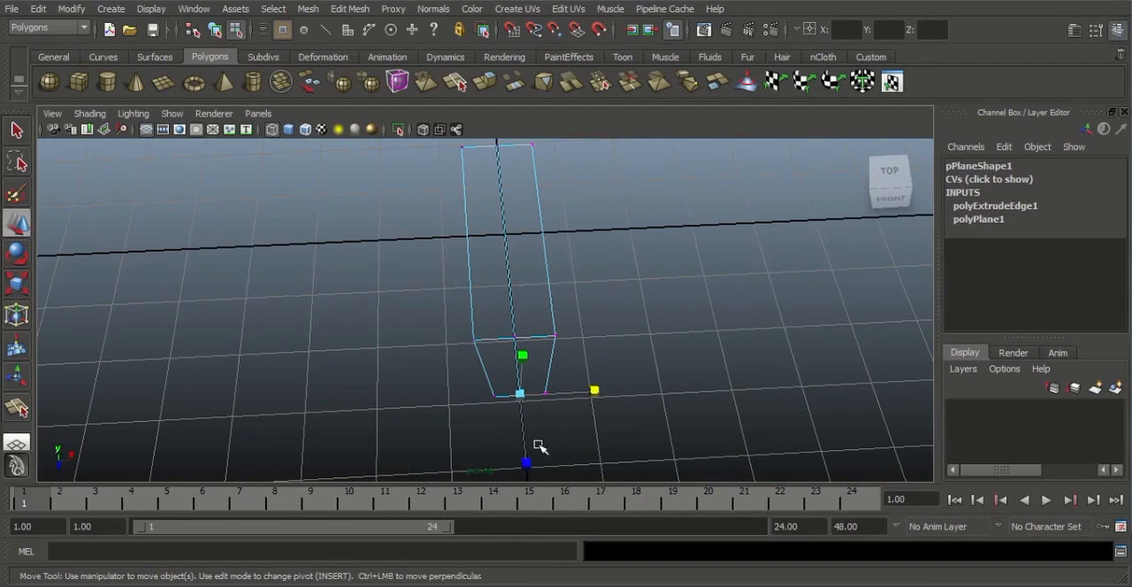
left_click_drag(525, 443, 530, 457)
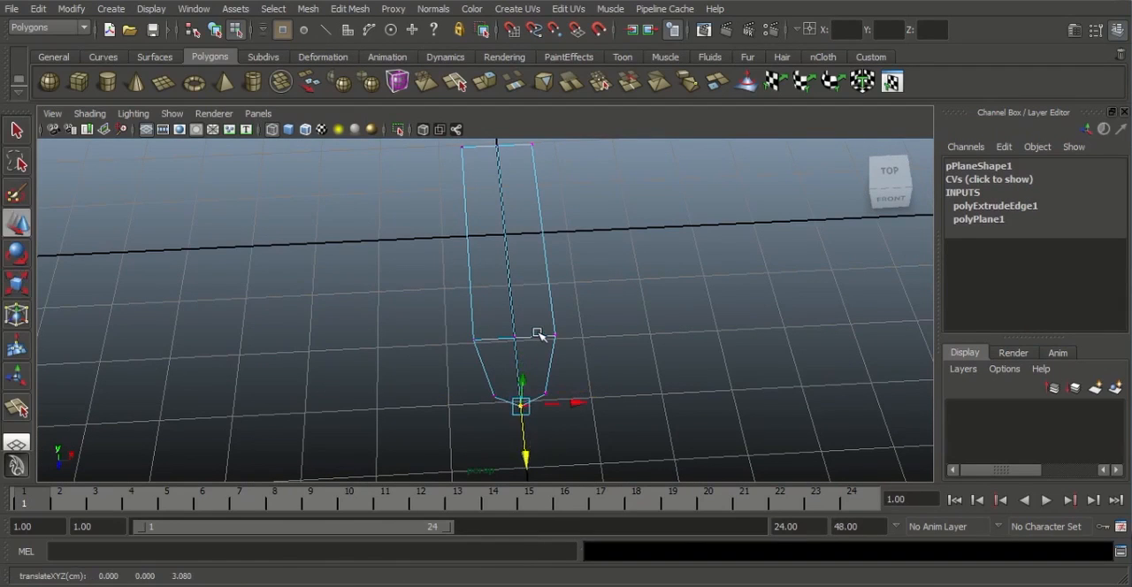
Return the strip mesh to object mode and display it shaded
right_click_drag(537, 333, 593, 280)
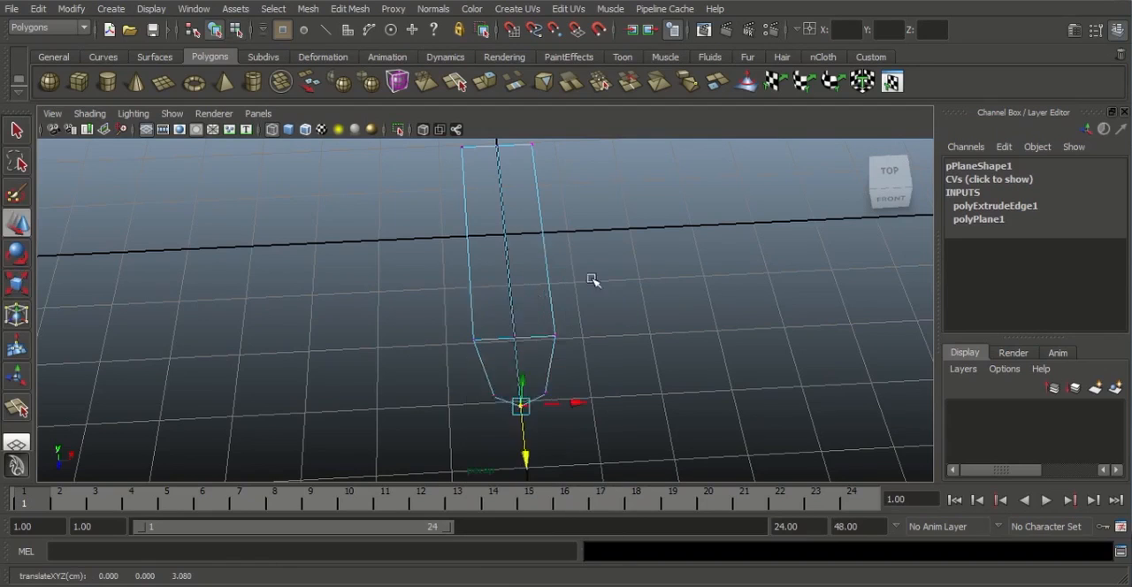
left_click(520, 343)
key("5")
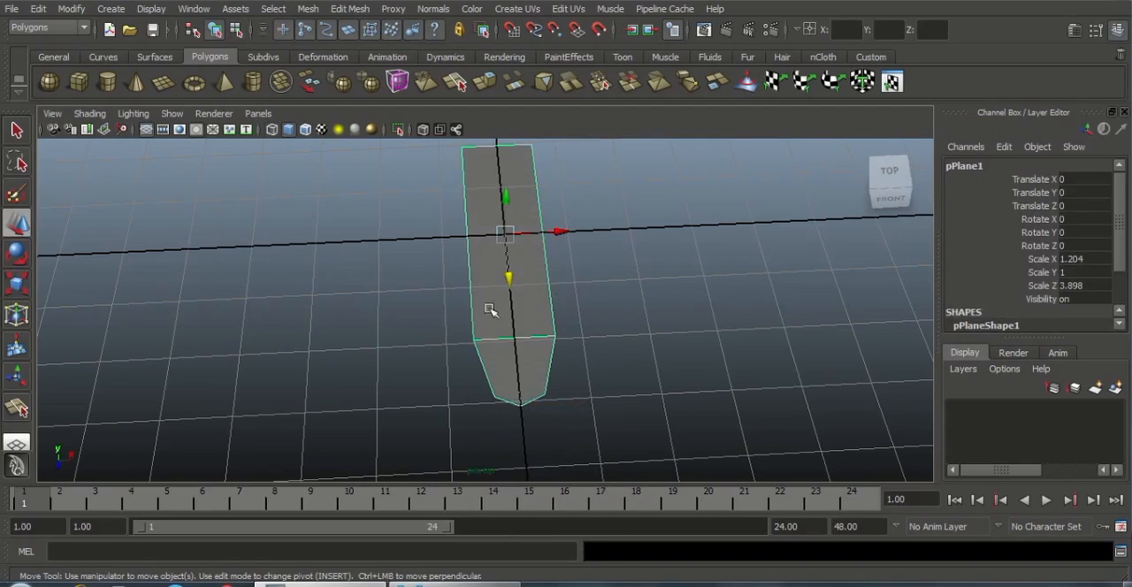
Insert an edge loop across the strip's width, close to its square back end
left_click_drag(512, 304, 568, 309, "alt")
middle_click_drag(568, 309, 617, 327, "alt")
right_click_drag(617, 328, 578, 386, "alt")
left_click_drag(578, 387, 602, 397, "alt")
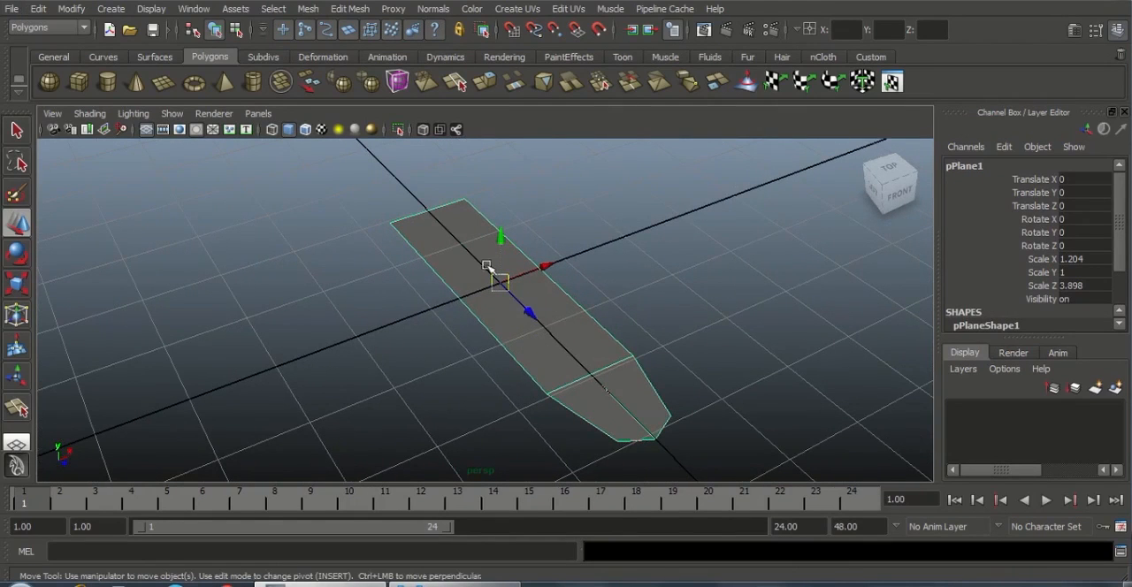
left_click(354, 11)
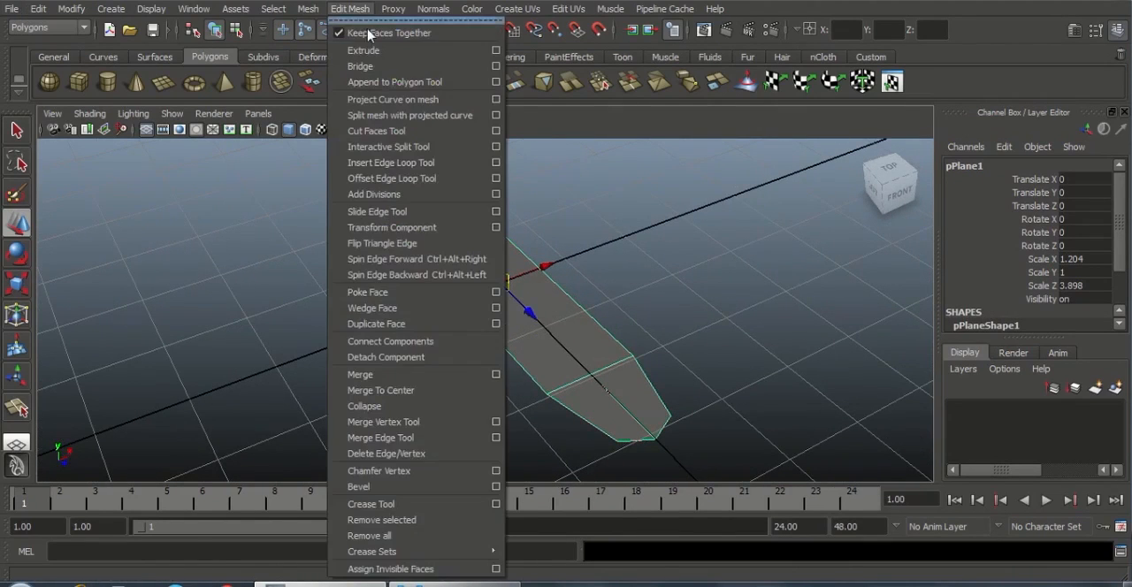
left_click(398, 163)
left_click_drag(501, 278, 386, 329, "alt")
left_click_drag(576, 374, 549, 362, "alt")
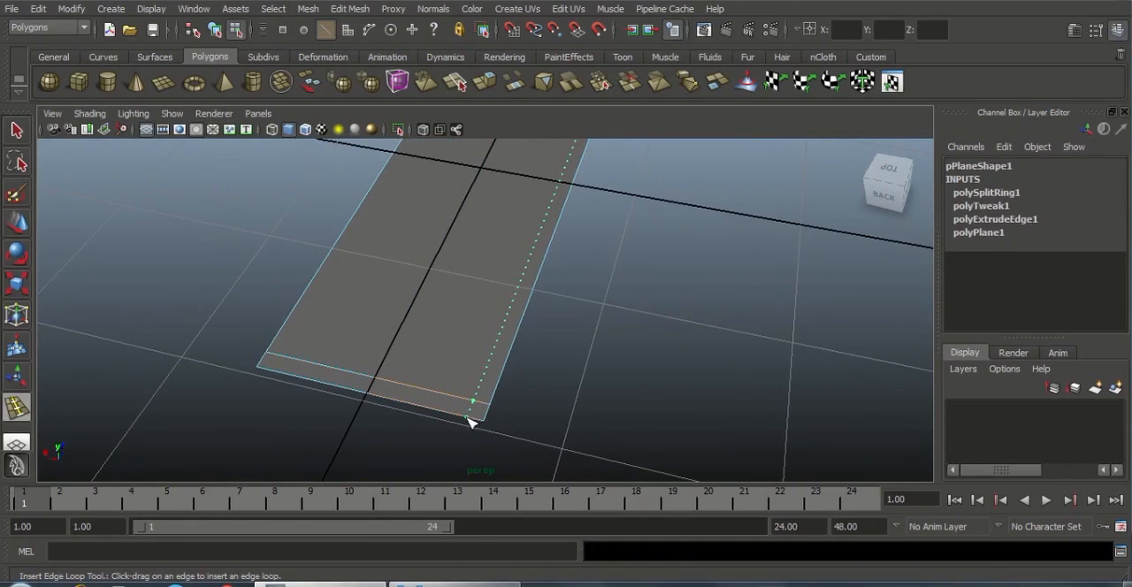
Insert an edge loop close to each of the strip's two long sides, running its full length
left_click_drag(471, 423, 472, 423)
left_click_drag(472, 423, 376, 416, "alt")
right_click_drag(610, 379, 534, 355, "alt")
left_click_drag(663, 332, 492, 351, "alt")
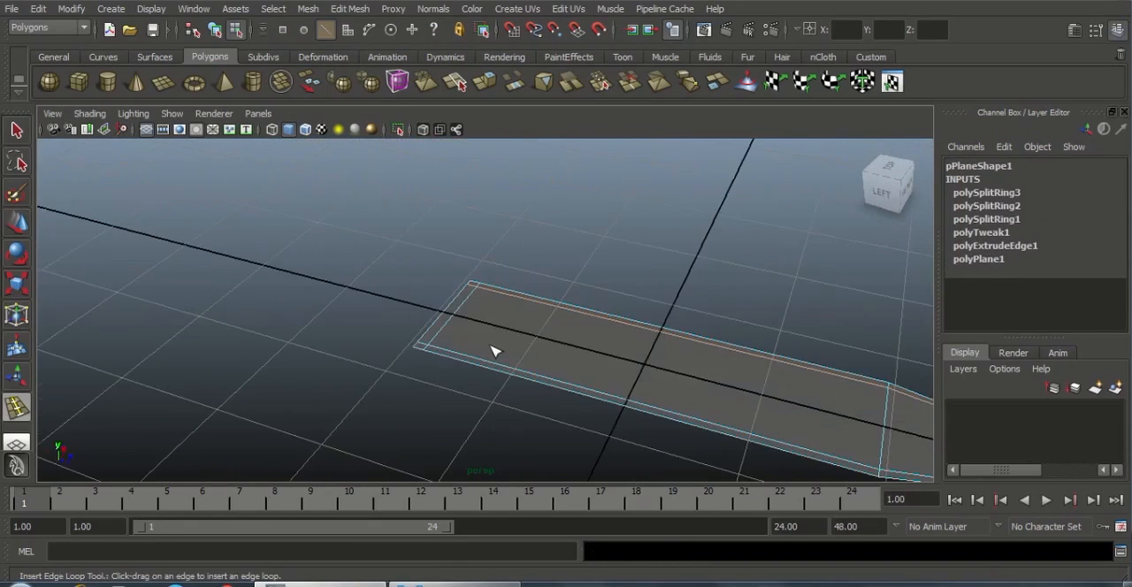
Insert an edge loop just inside the pointed front end and return the mesh to object mode
middle_click_drag(645, 276, 318, 164, "alt")
right_click_drag(592, 389, 800, 478, "alt")
middle_click_drag(690, 350, 581, 211, "alt")
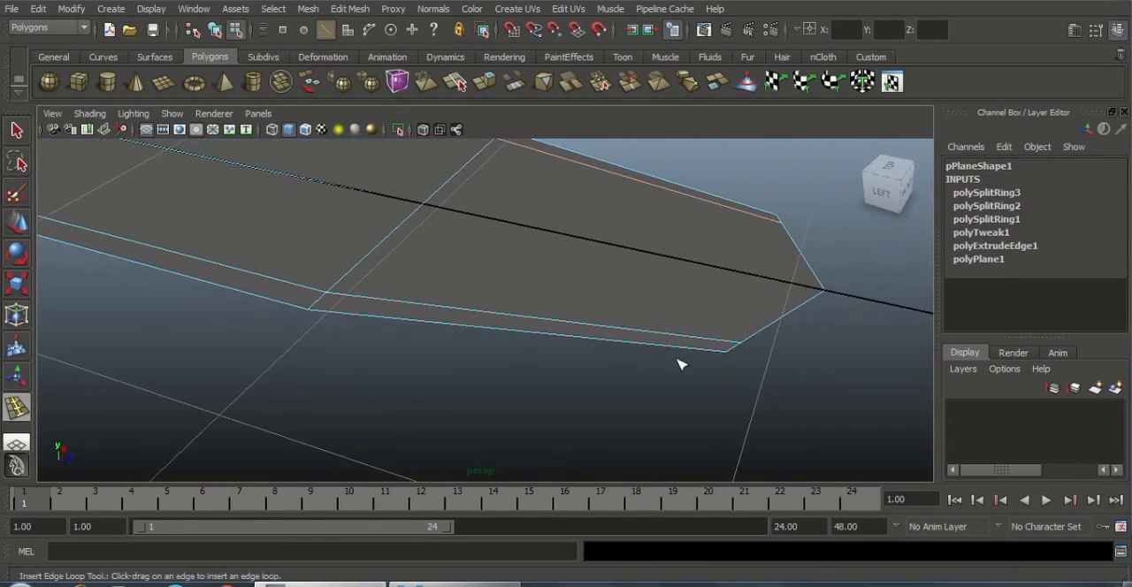
left_click(711, 356)
left_click_drag(711, 355, 681, 349, "alt")
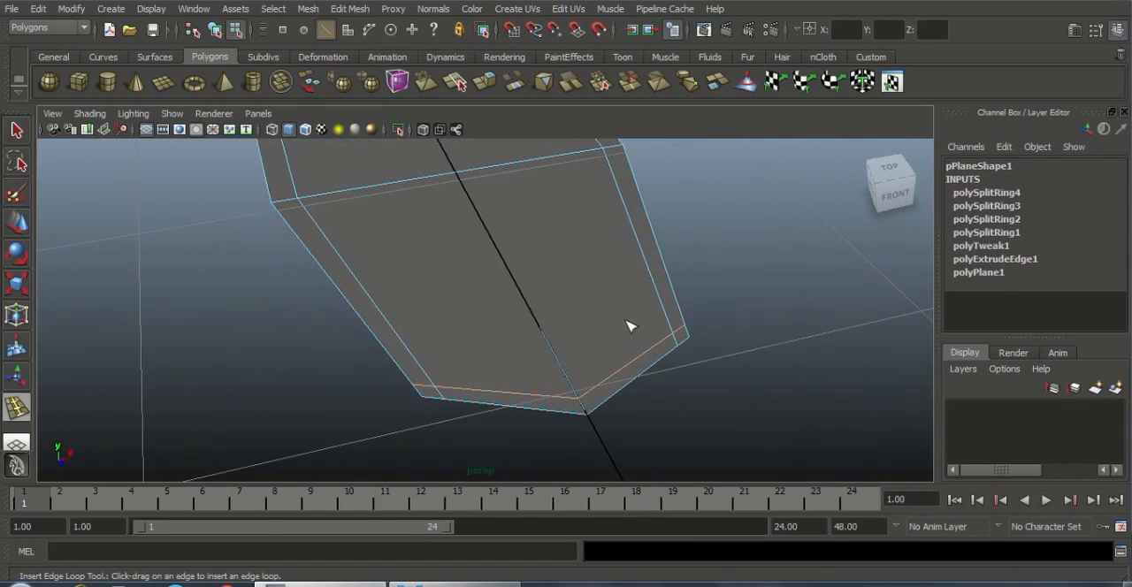
key("w")
right_click_drag(547, 289, 610, 264)
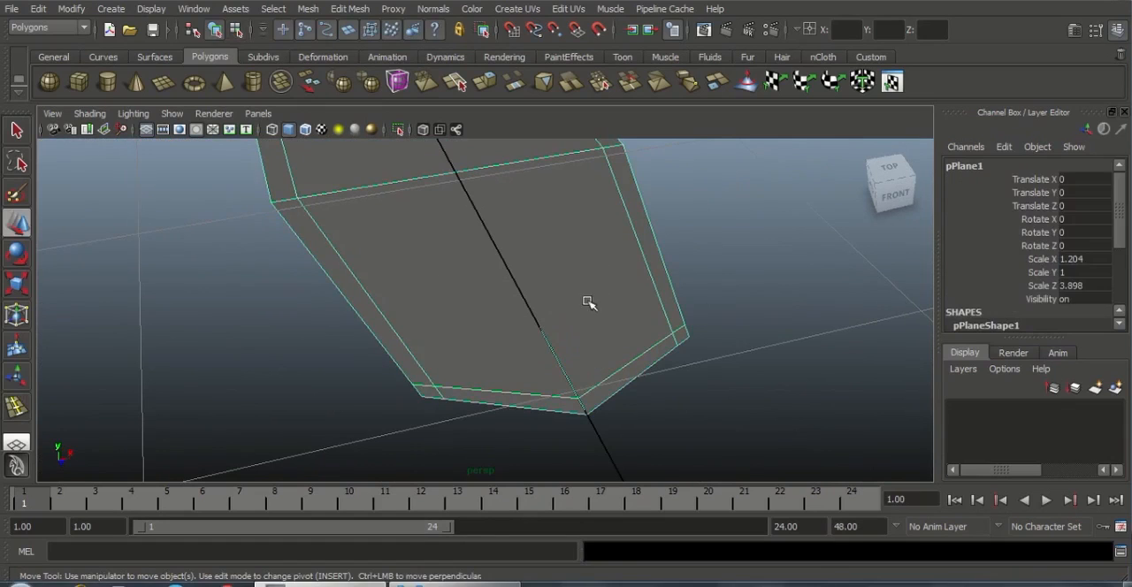
right_click_drag(538, 241, 615, 221)
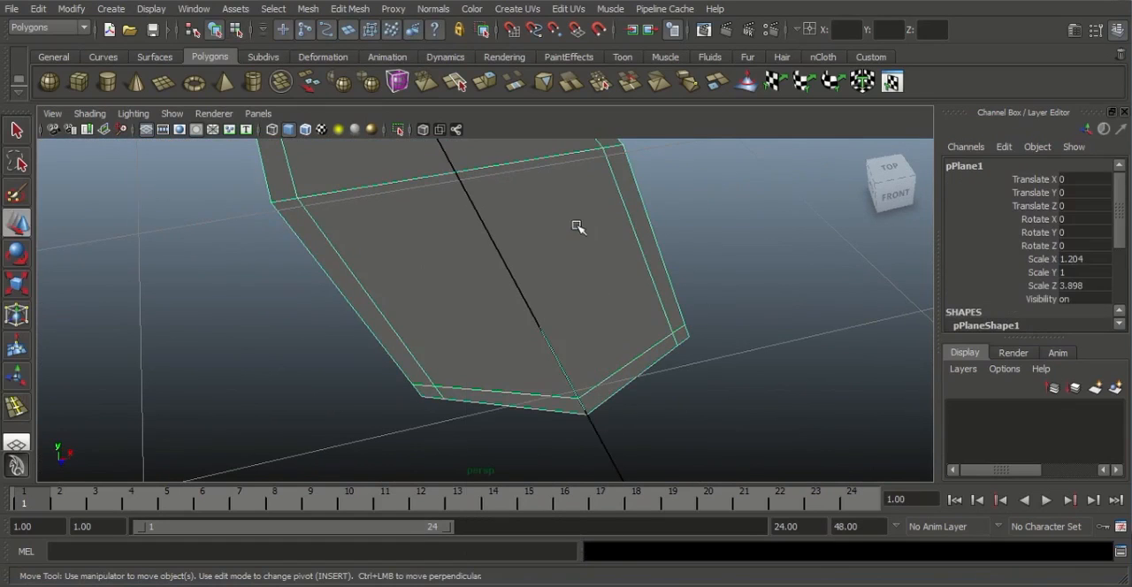
Use the Interactive Split Tool to cut a diagonal from inner to outer corner at the front end's negative-X corner
left_click(350, 9)
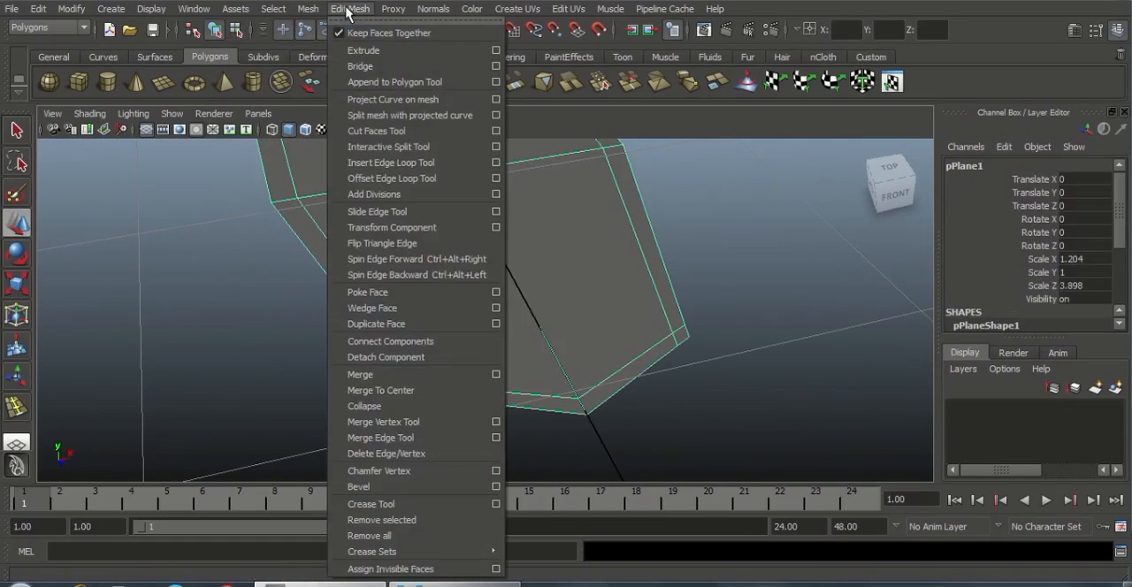
left_click(394, 148)
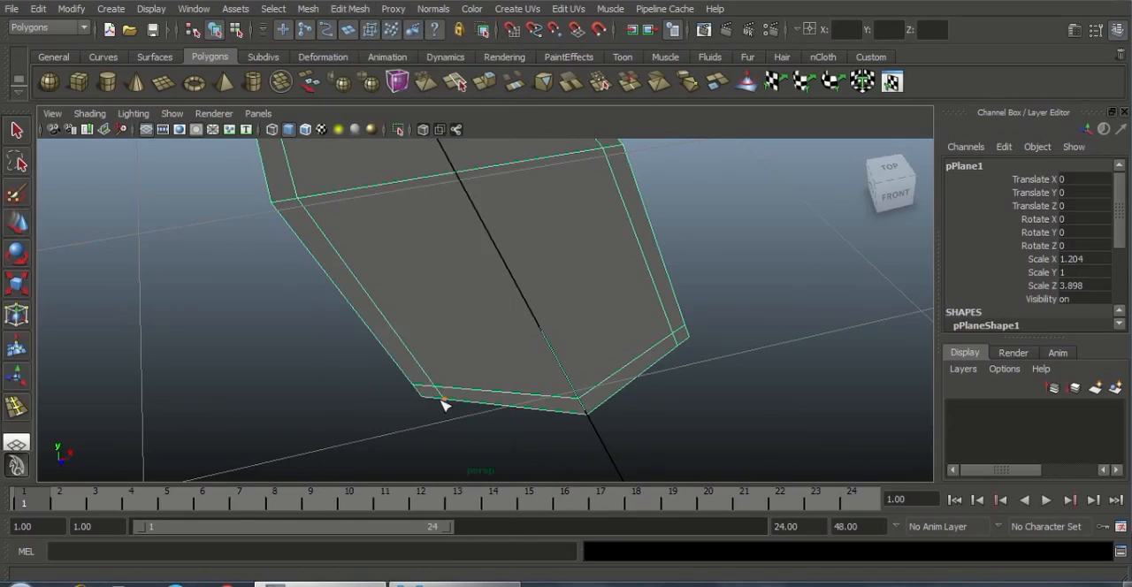
right_click_drag(464, 386, 663, 462, "alt")
middle_click_drag(589, 386, 585, 276, "alt")
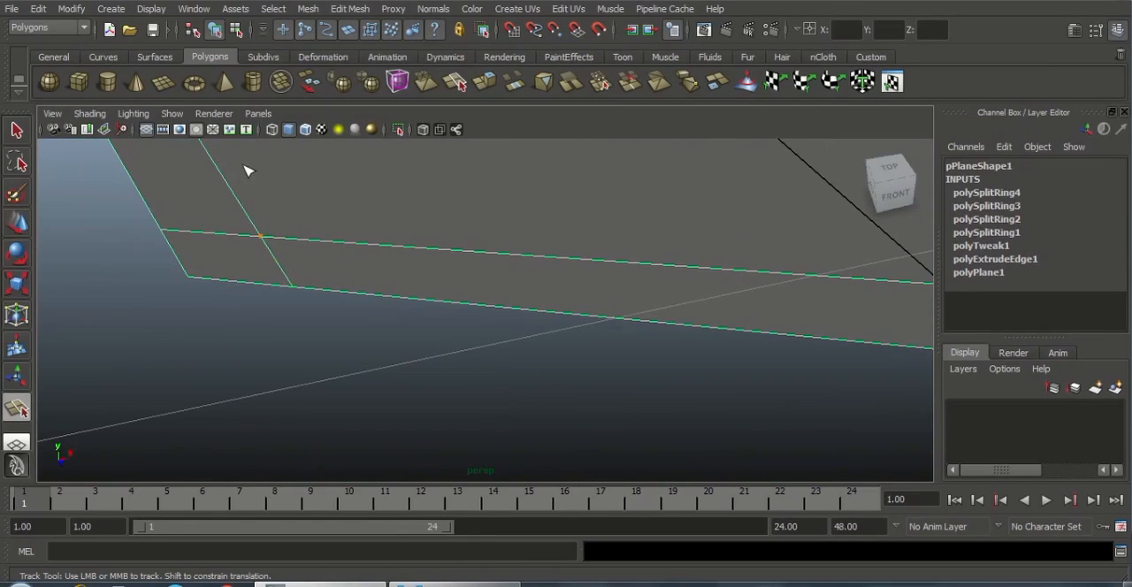
left_click(190, 280)
key("Return")
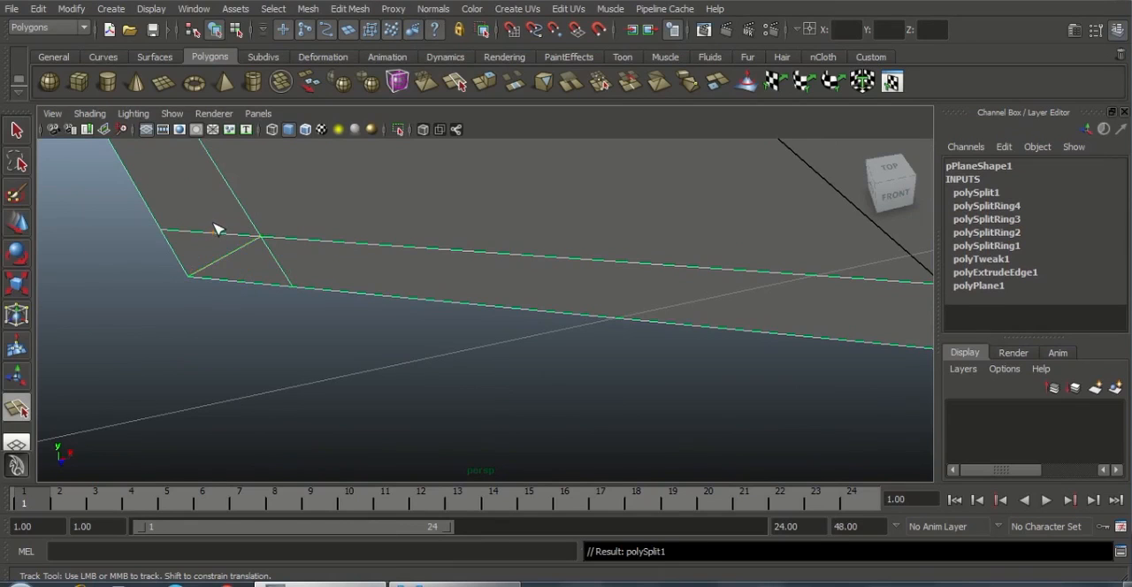
Split the tapered front end's positive-X corner diagonally from the inner loop intersection to the outer corner vertex
left_click_drag(477, 275, 655, 332, "alt")
right_click_drag(655, 331, 613, 324, "alt")
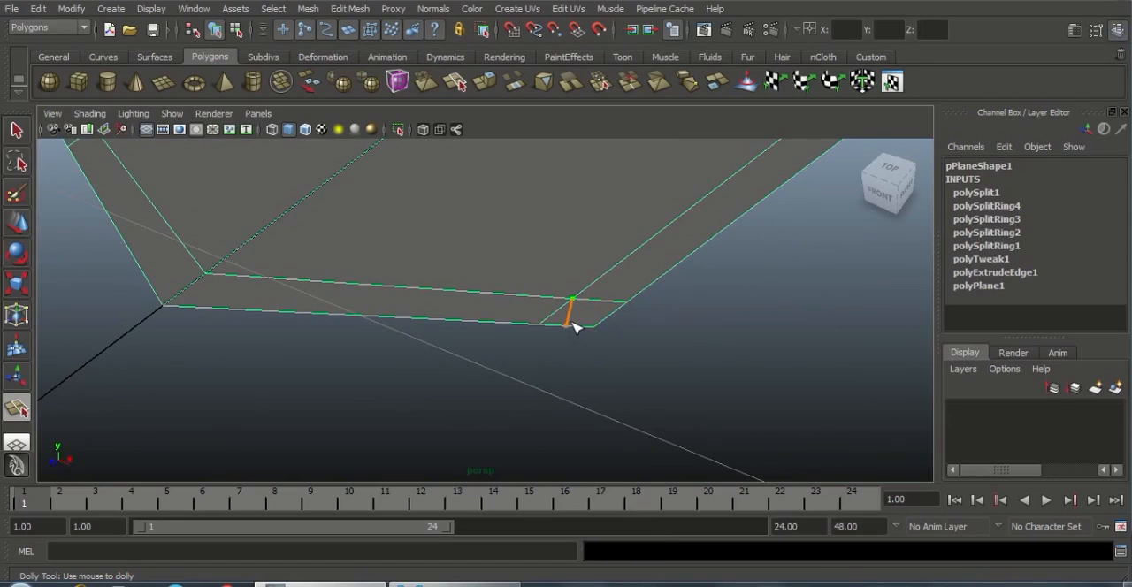
key("Return")
Cut a diagonal edge from the inner loop intersection to the outer vertex at the back end's negative-X corner
left_click_drag(737, 328, 530, 318, "alt")
right_click_drag(530, 318, 621, 304, "alt")
left_click_drag(621, 303, 474, 319, "alt")
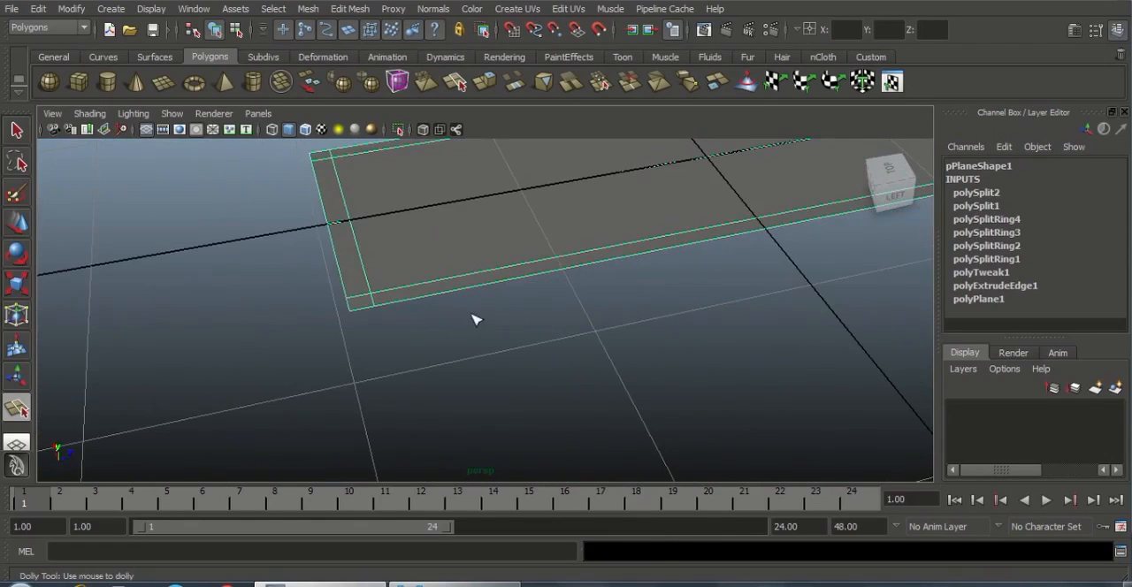
right_click_drag(475, 318, 522, 364, "alt")
middle_click_drag(522, 360, 645, 386, "alt")
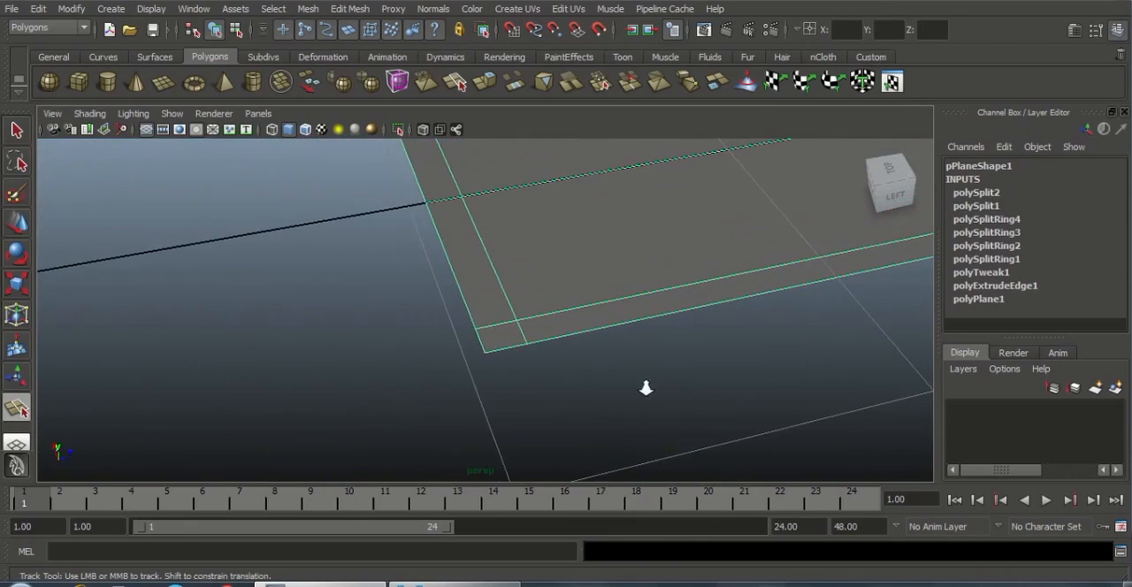
left_click(526, 322)
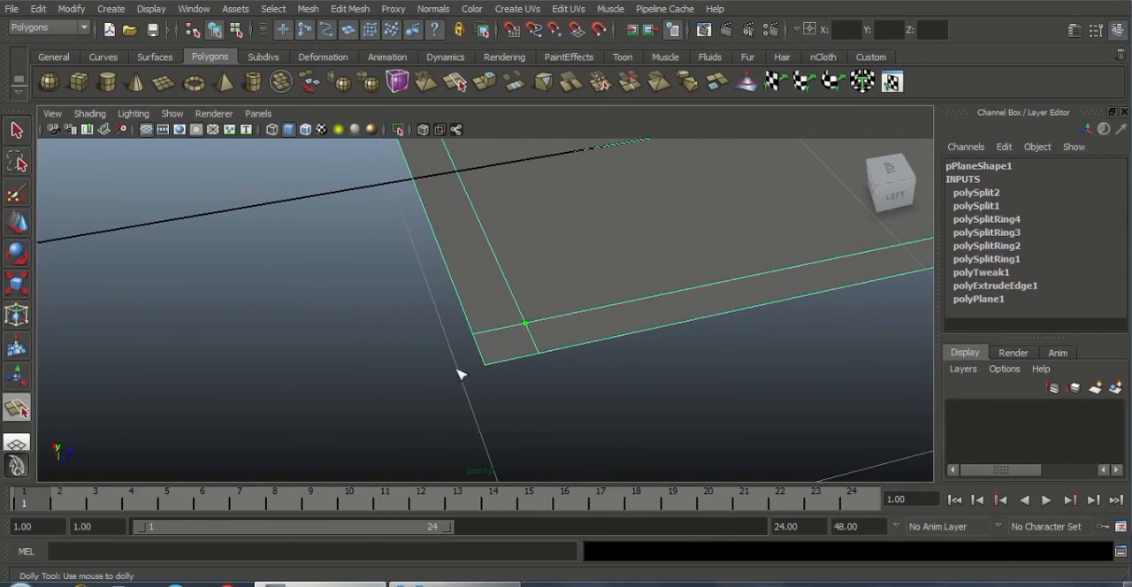
left_click(484, 364)
key("Return")
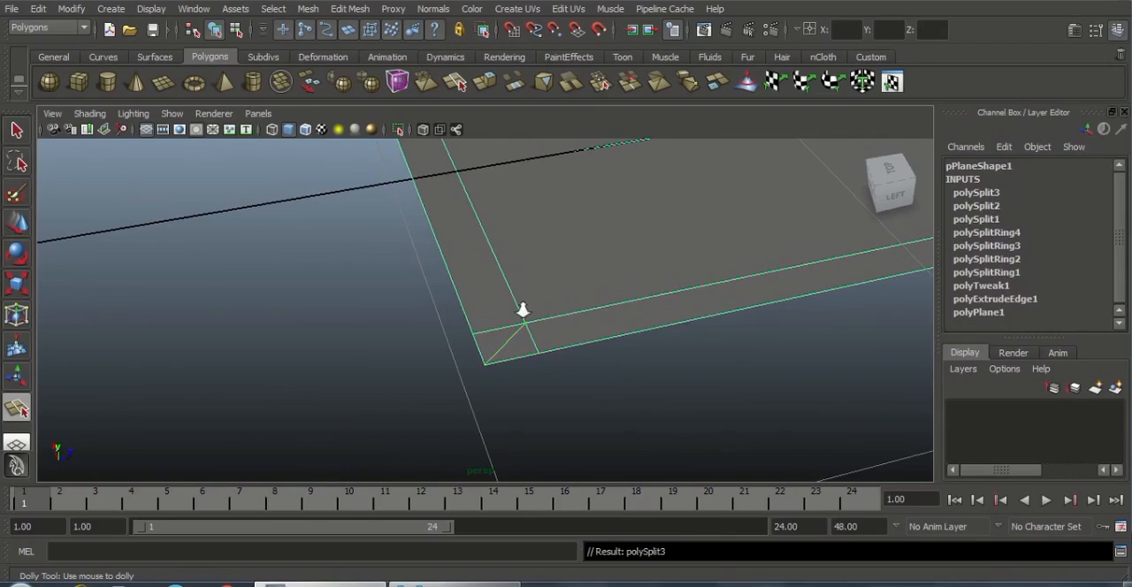
Cut the matching diagonal edge at the back end's positive-X corner, from inner loop intersection to outer vertex
scroll(522, 310, "down", 4)
left_click_drag(523, 311, 708, 343, "alt")
scroll(579, 332, "up", 3)
middle_click_drag(539, 309, 627, 335, "alt")
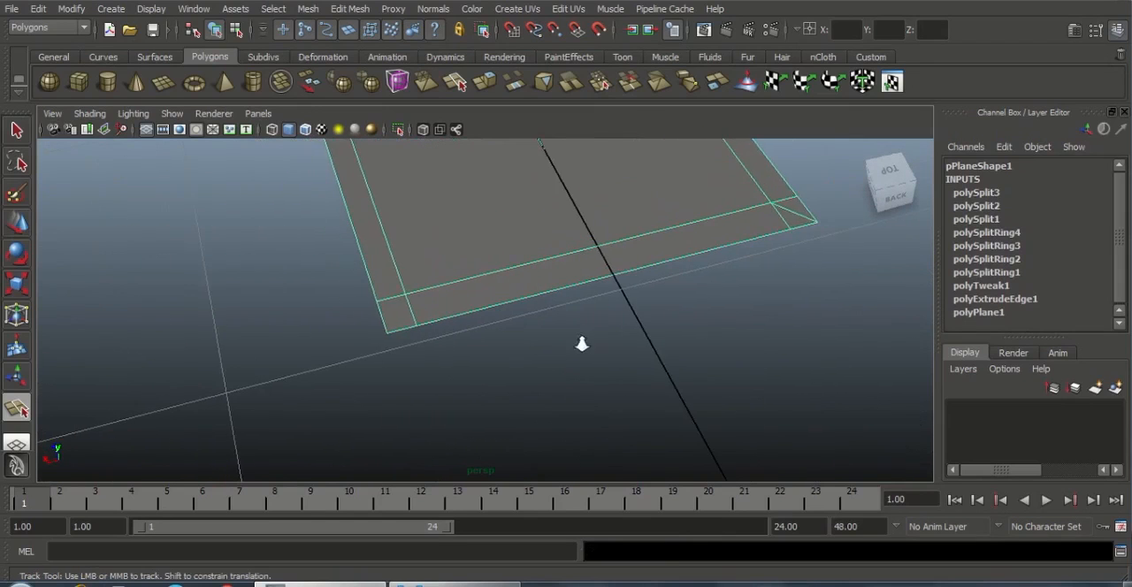
scroll(582, 344, "up", 1)
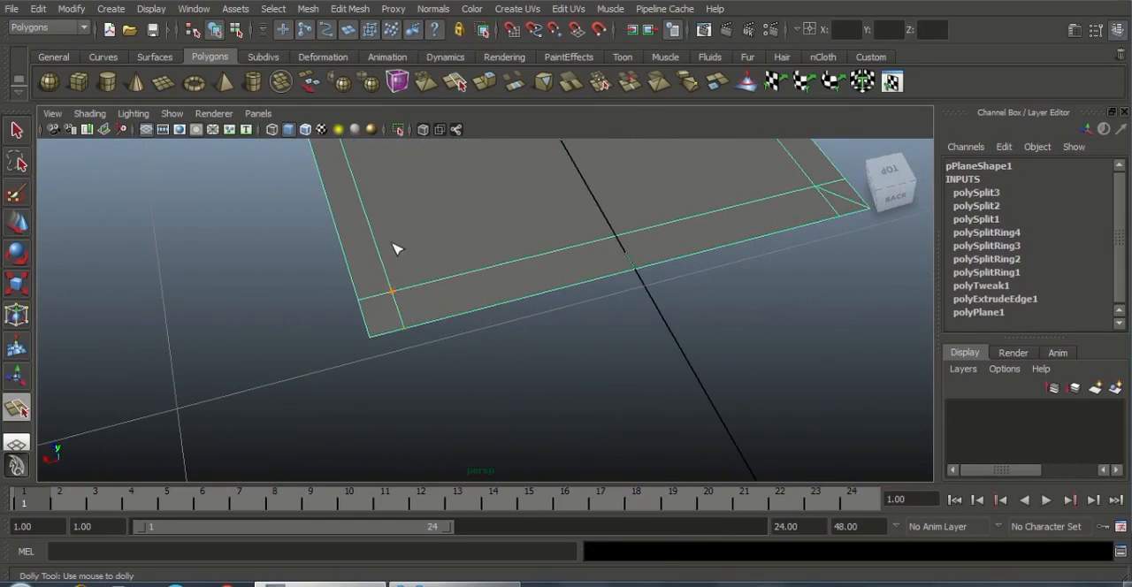
left_click_drag(389, 332, 352, 338)
key("Return")
Delete the short leftover loop edges beside the diagonals at both back corners, keeping the diagonals
left_click_drag(477, 344, 292, 328, "alt")
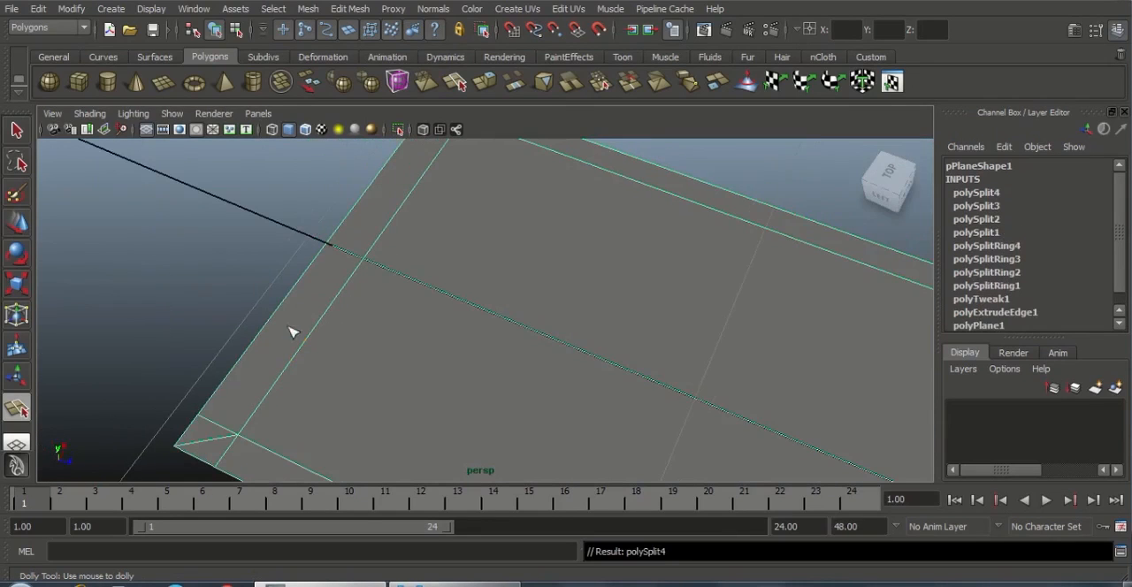
key("w")
right_click_drag(254, 376, 260, 257)
left_click(221, 438)
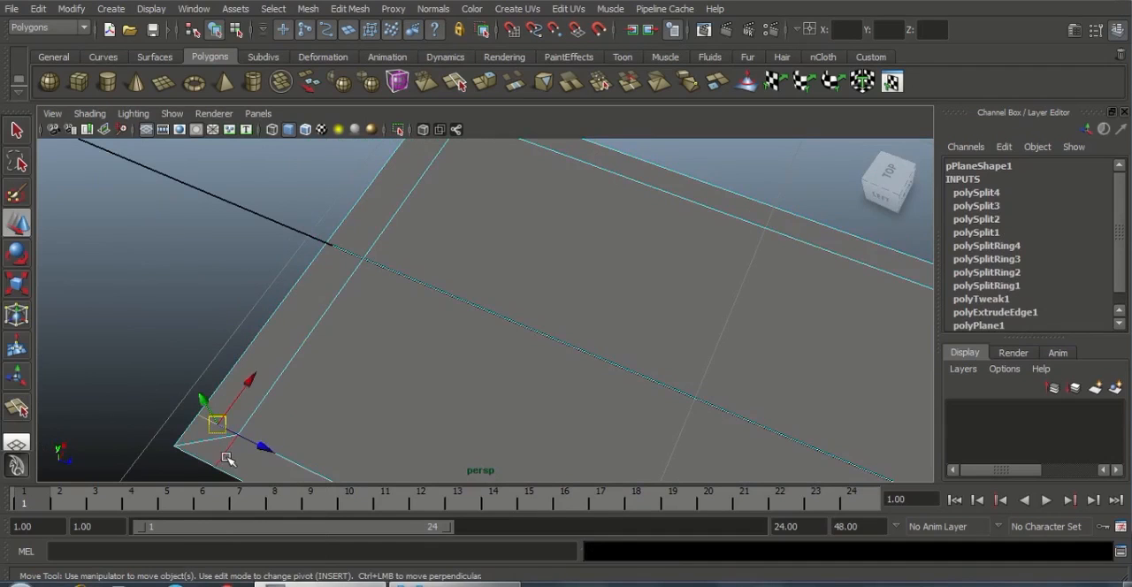
middle_click_drag(540, 289, 572, 356, "alt")
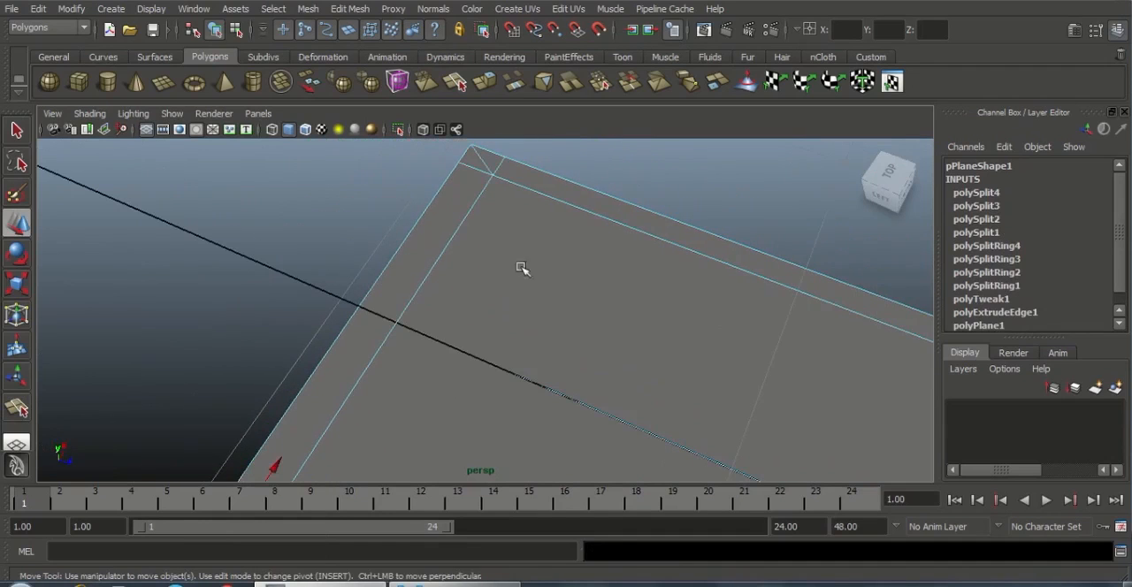
left_click(497, 168)
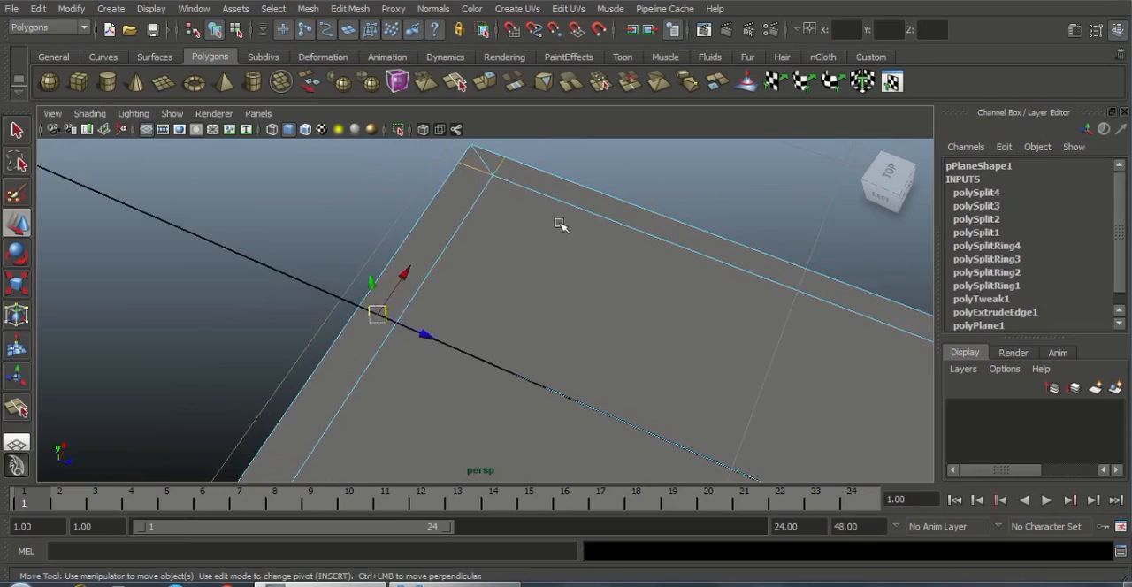
left_click(351, 9)
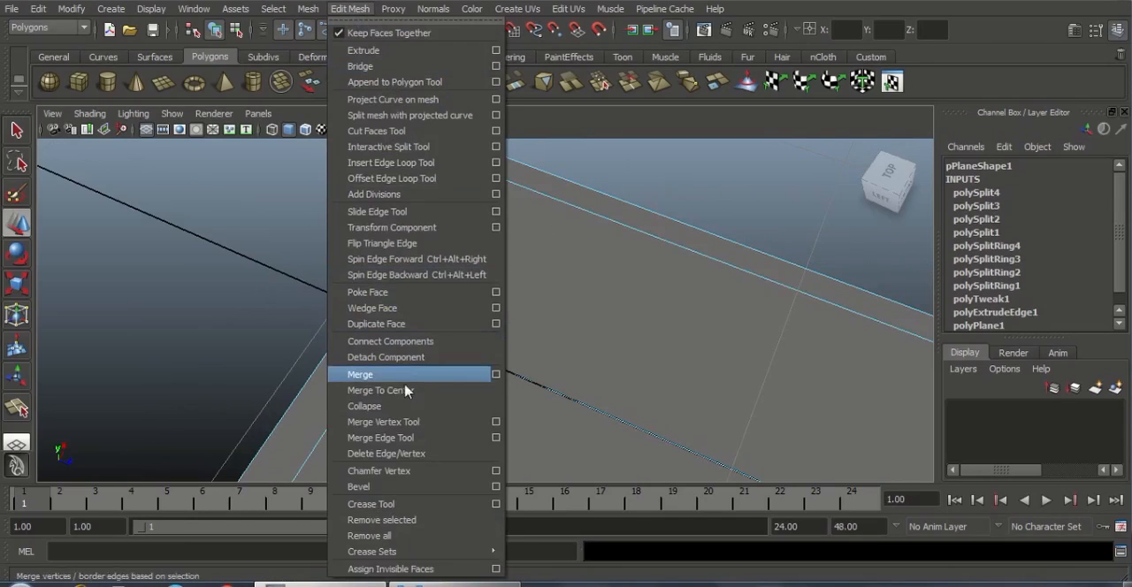
left_click(380, 454)
Delete the short leftover loop edges beside the diagonals at both corners of the tapered front end
left_click_drag(675, 331, 503, 372, "alt")
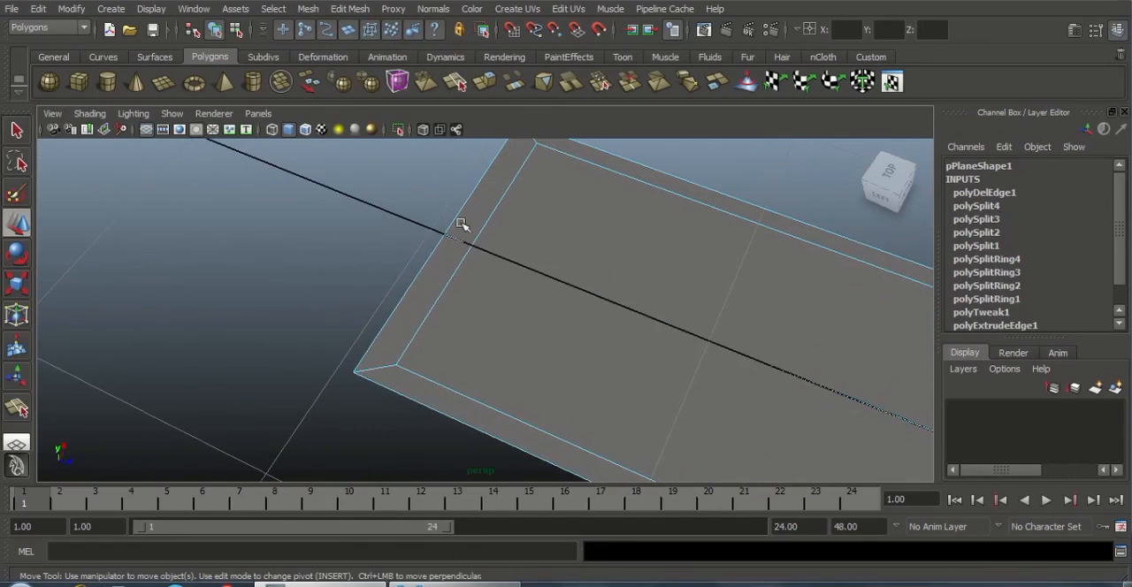
right_click_drag(833, 308, 601, 323, "alt")
middle_click_drag(619, 310, 341, 241, "alt")
right_click_drag(495, 310, 687, 371, "alt")
middle_click_drag(729, 455, 608, 373, "alt")
right_click_drag(609, 373, 689, 382, "alt")
left_click_drag(689, 382, 574, 349, "alt")
right_click_drag(610, 350, 680, 374, "alt")
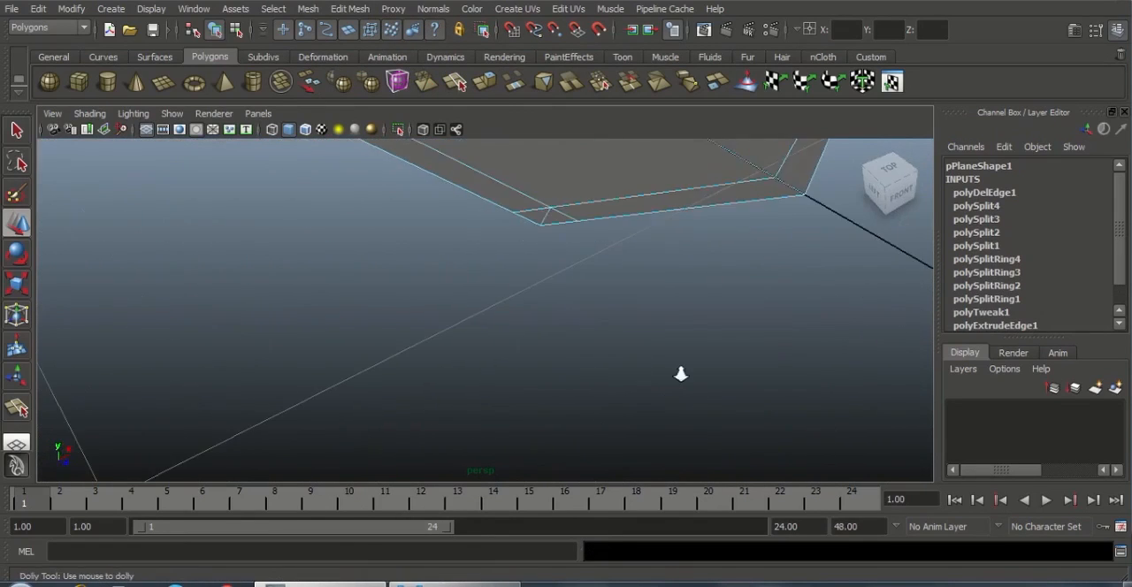
middle_click_drag(610, 269, 659, 362, "alt")
left_click_drag(659, 361, 623, 346, "alt")
left_click(594, 300)
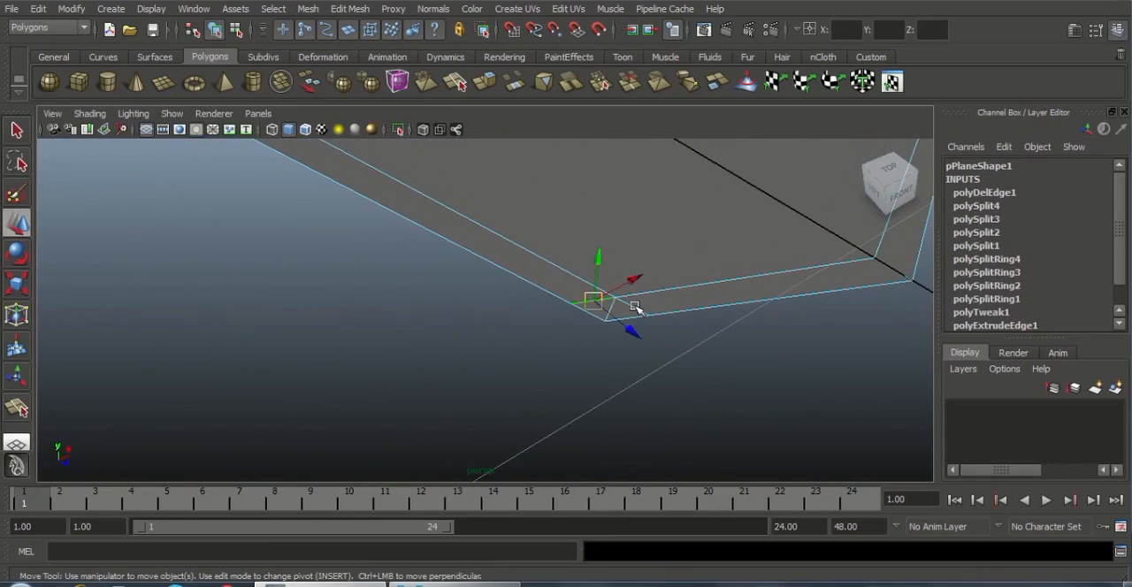
middle_click_drag(831, 217, 572, 346, "alt")
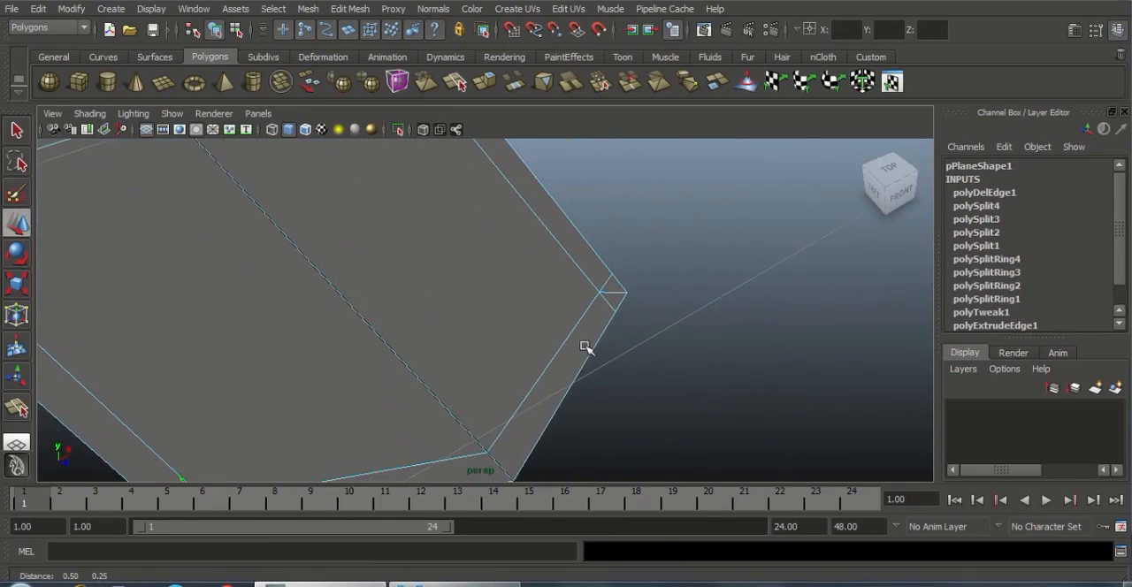
left_click(612, 308)
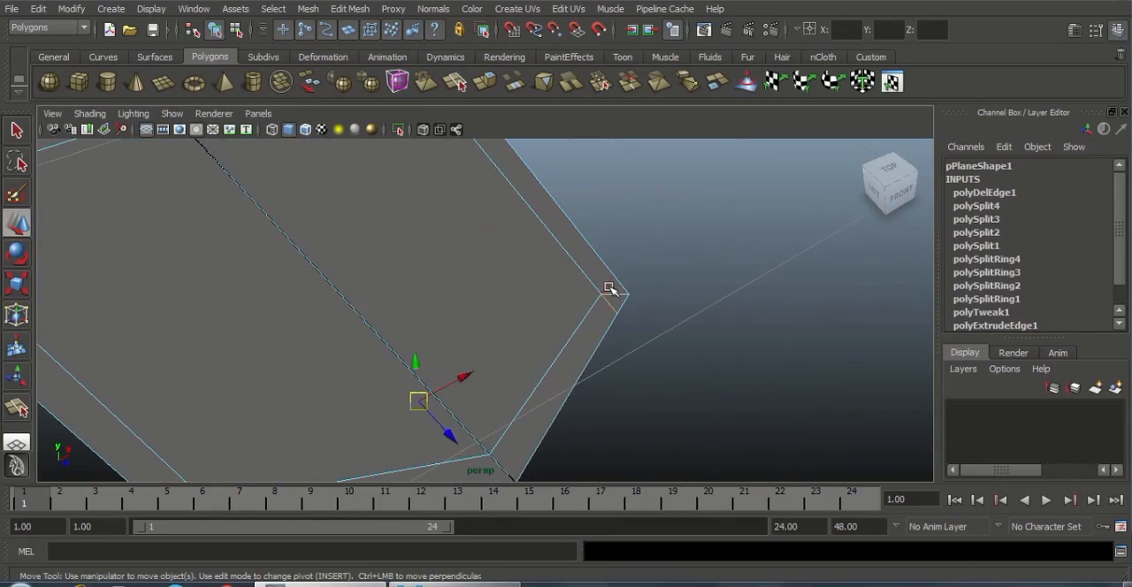
left_click(351, 9)
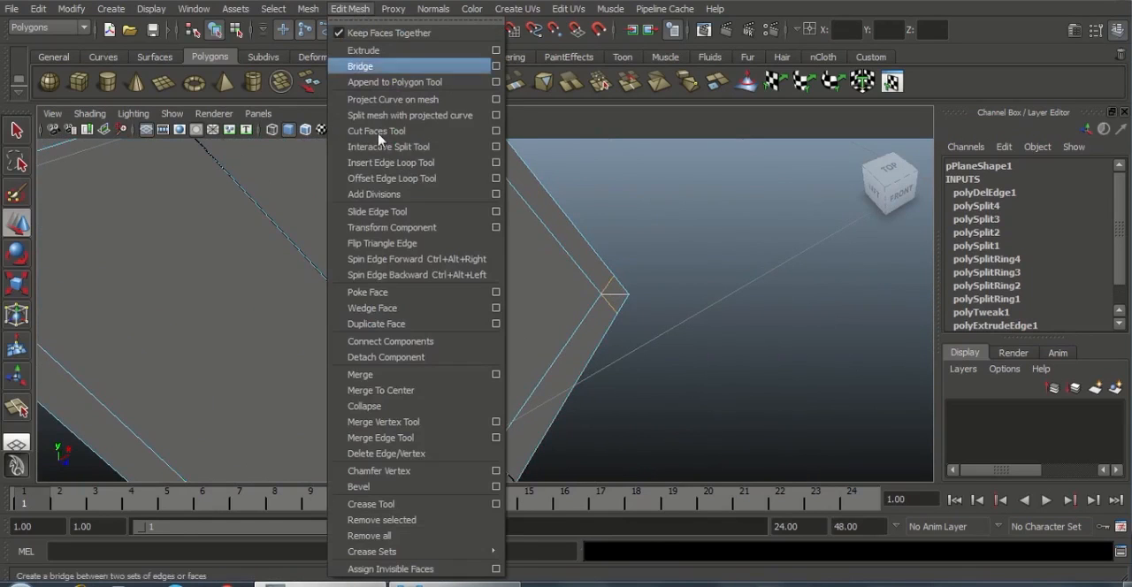
left_click(427, 454)
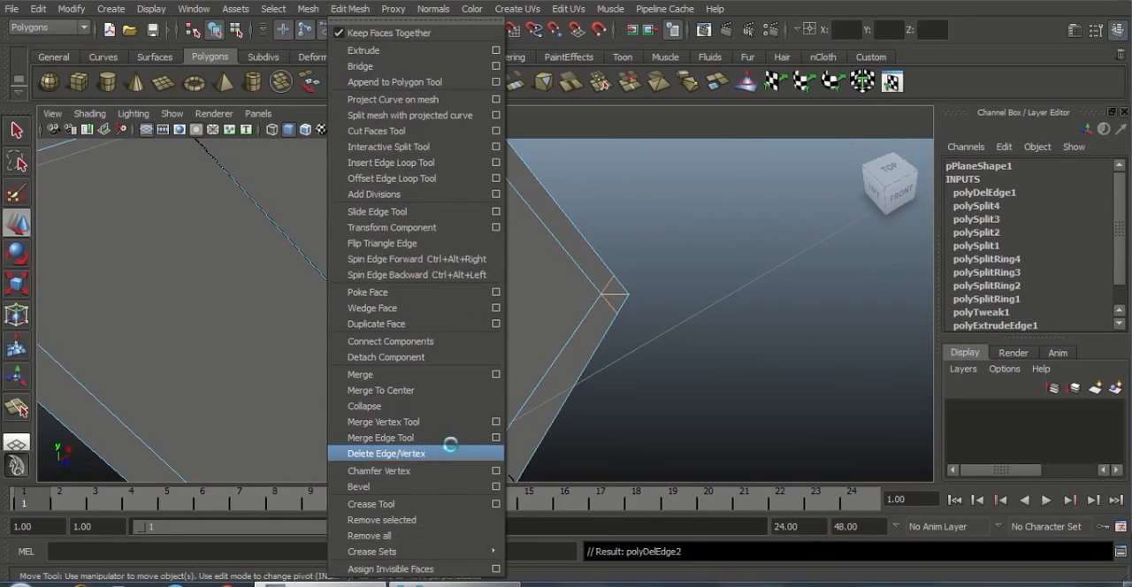
Examine the plane's outer border edge loop from several angles by selecting it all the way around
left_click_drag(442, 442, 470, 290, "alt")
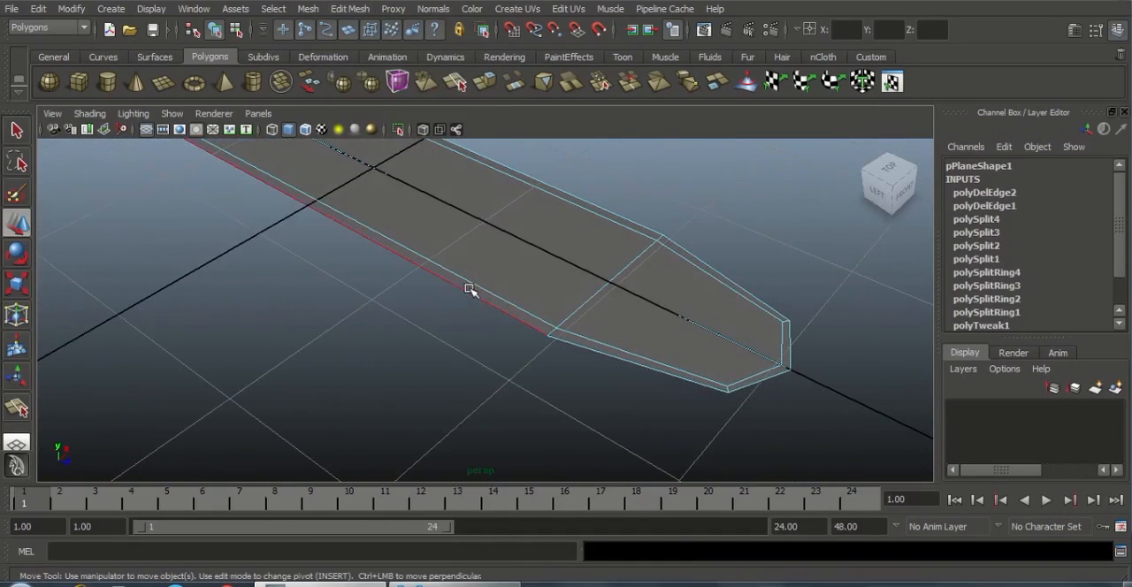
left_click(469, 291)
left_click_drag(571, 354, 511, 312, "alt")
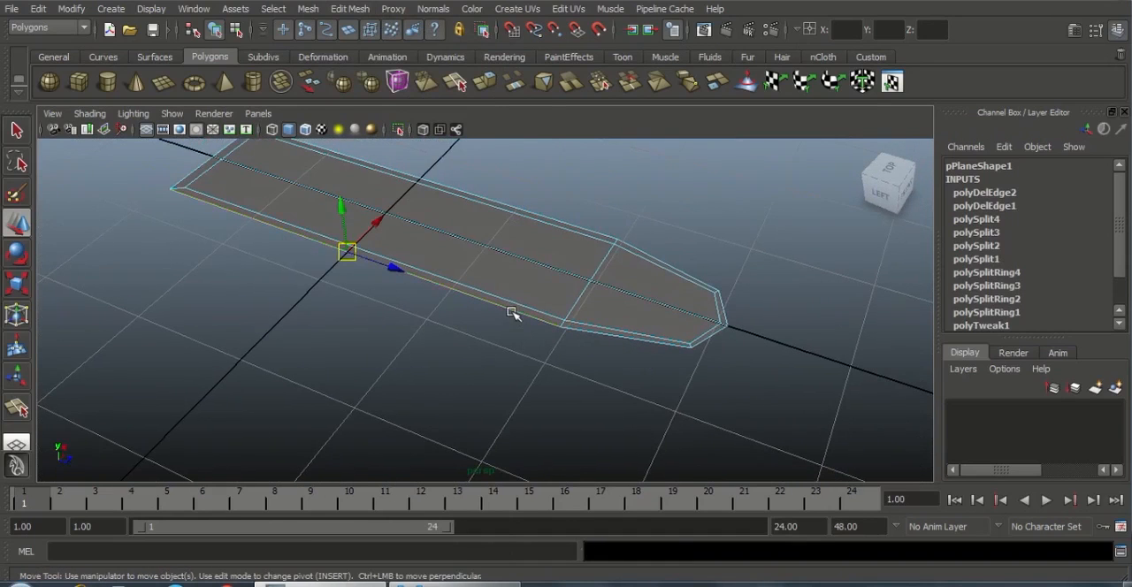
double_click(510, 311)
left_click_drag(414, 328, 508, 332, "alt")
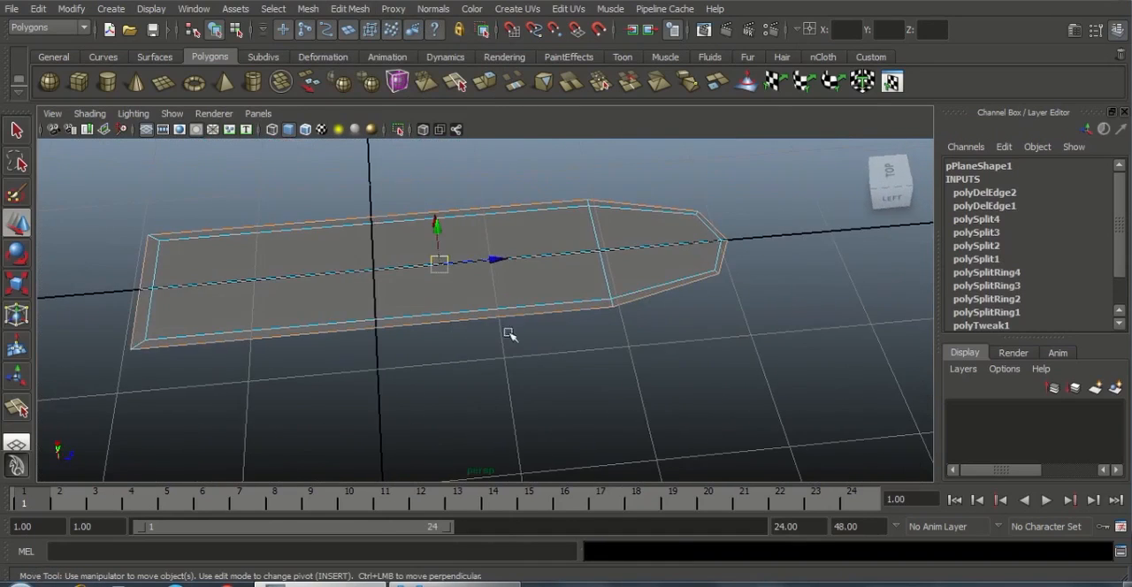
left_click_drag(433, 338, 586, 255, "alt")
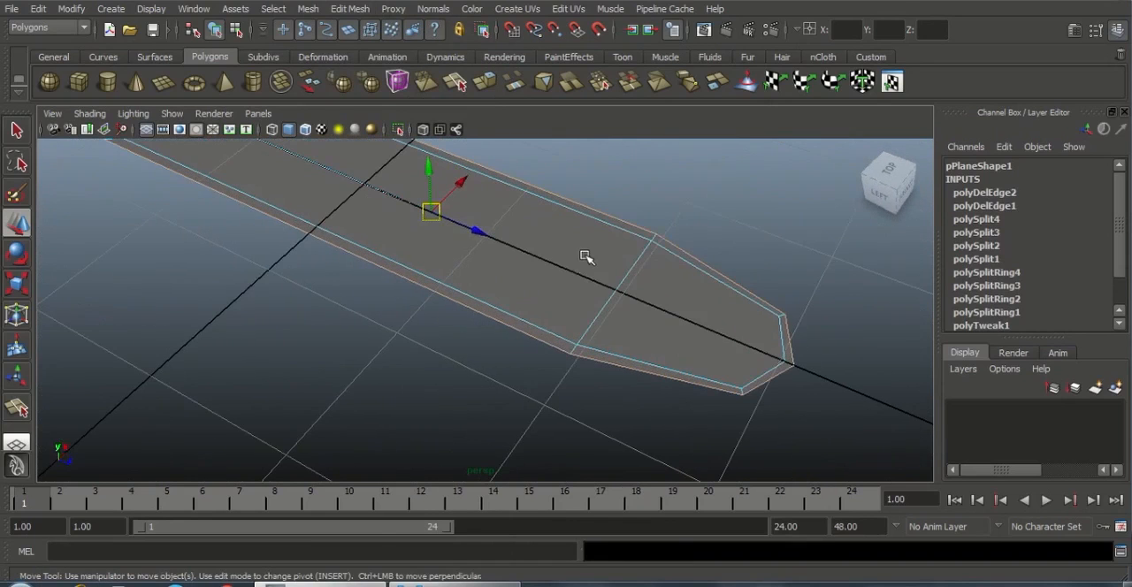
right_click_drag(584, 254, 628, 236)
left_click_drag(737, 346, 412, 298, "alt")
scroll(392, 285, "up", 2)
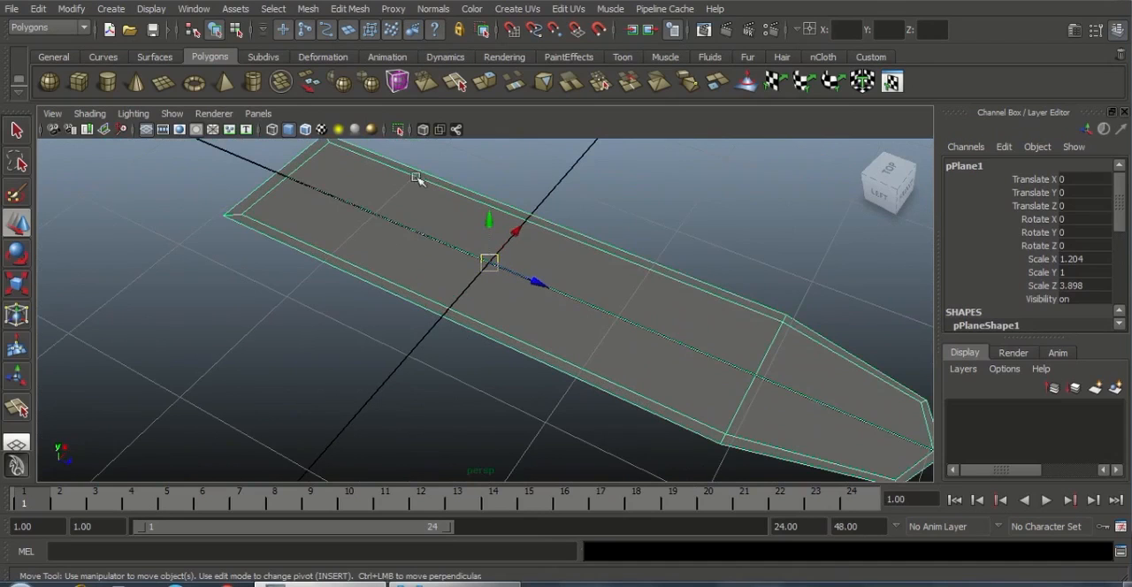
left_click_drag(394, 296, 467, 298, "alt")
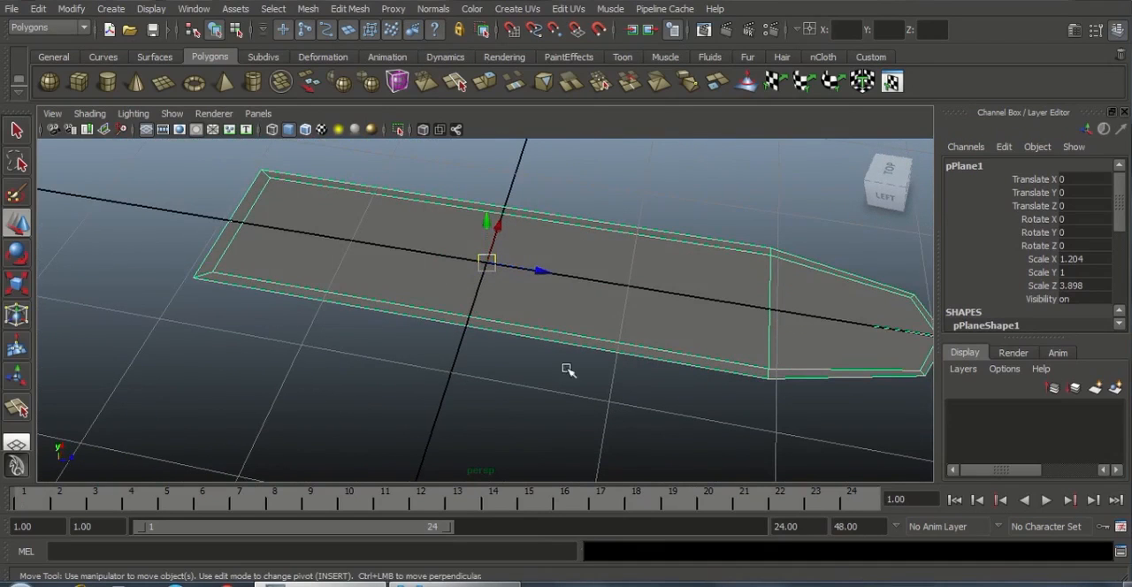
Insert an edge loop across the plane's width near the back end and return to object selection
left_click(349, 8)
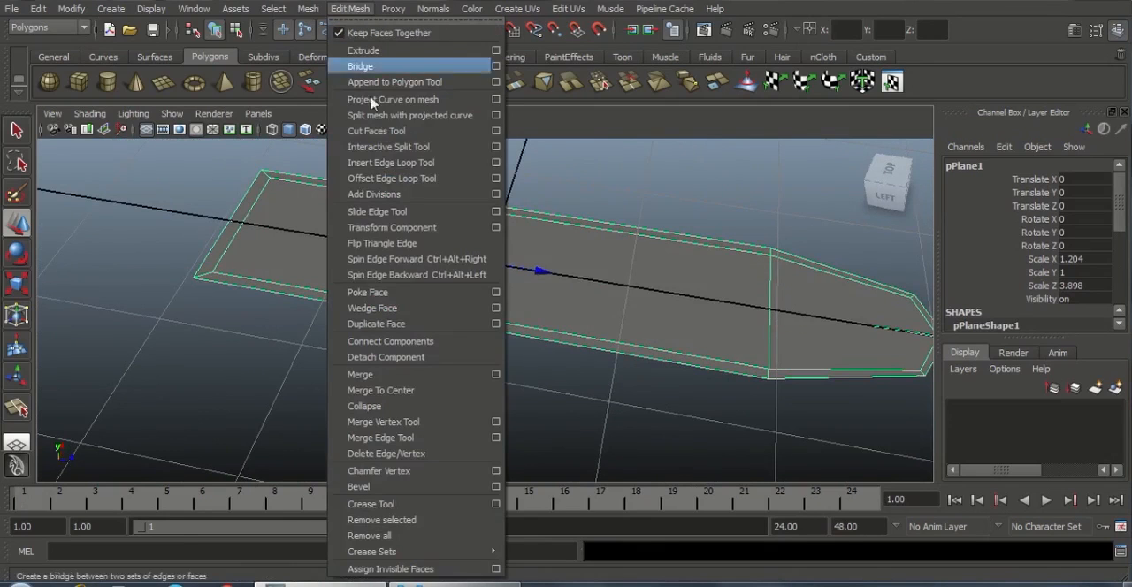
left_click(394, 165)
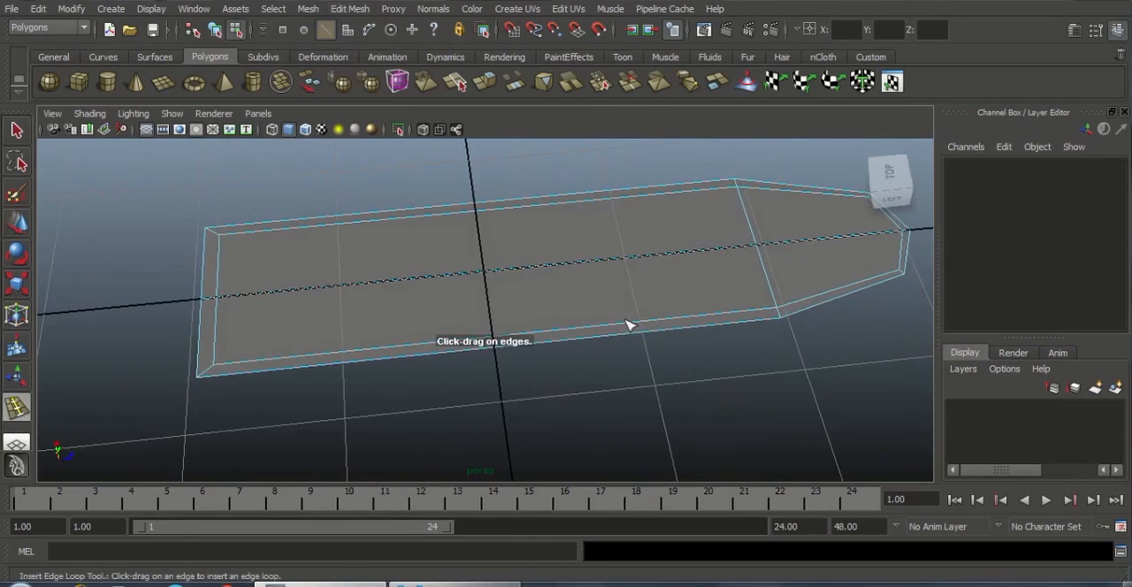
middle_click_drag(642, 343, 748, 344, "alt")
right_click_drag(751, 351, 771, 360, "alt")
left_click_drag(445, 352, 433, 355)
left_click_drag(586, 379, 504, 373, "alt")
key("w")
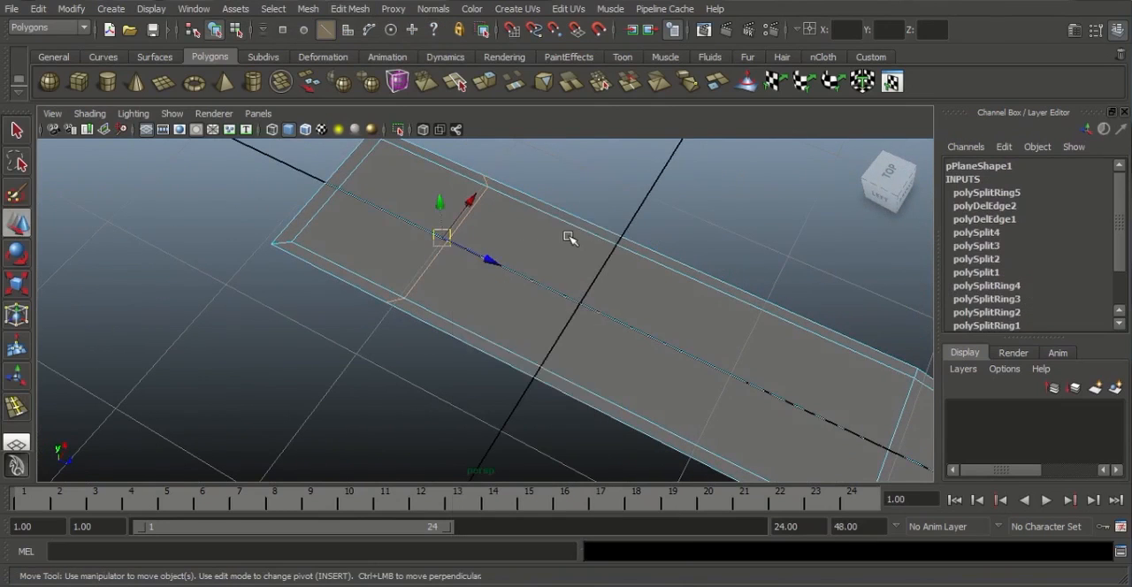
key("F8")
mouse_move(627, 306)
left_mouse_down("alt")
mouse_move(585, 291)
mouse_move(625, 306)
left_mouse_up("alt")
middle_click_drag(624, 306, 657, 313, "alt")
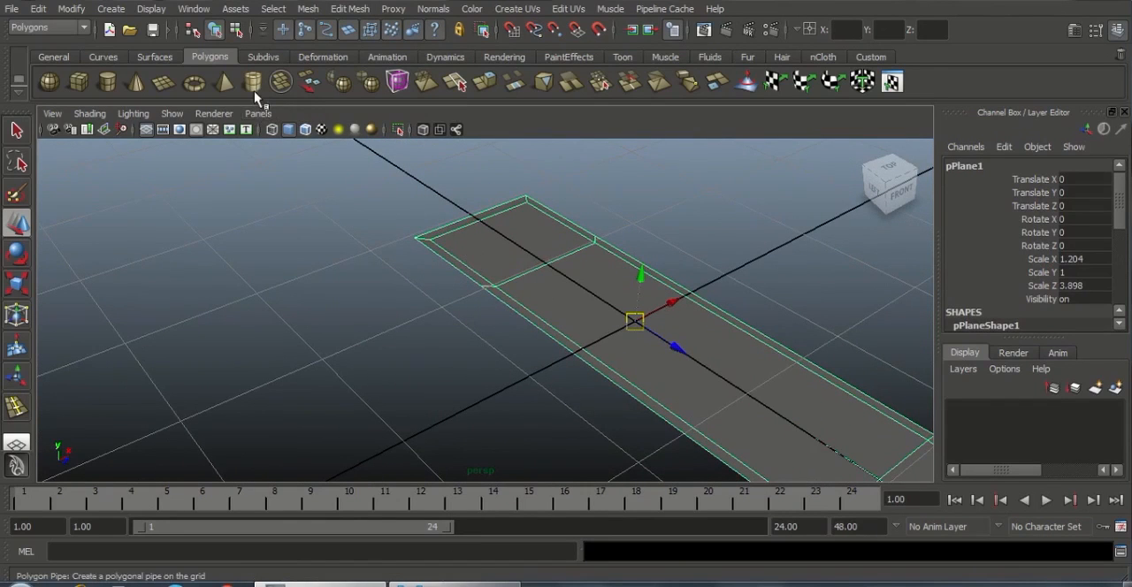
Create a polygon pipe and move it beside the plane, to -2.28 in X
left_click(254, 92)
left_click_drag(543, 291, 427, 346, "alt")
left_click_drag(533, 214, 528, 314, "alt")
right_click_drag(528, 314, 539, 317, "alt")
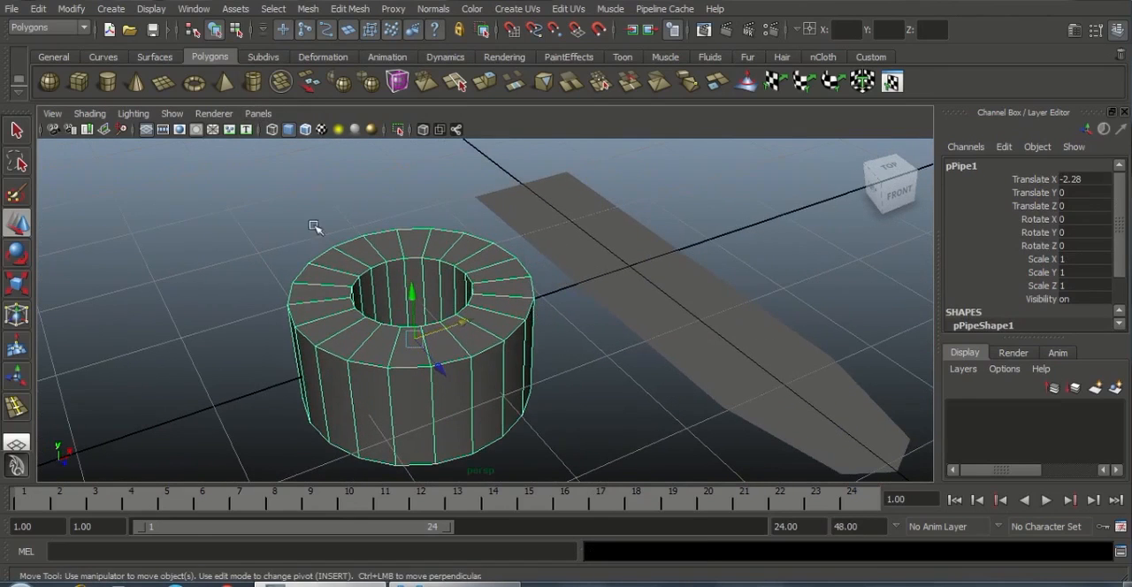
Turn on Wireframe on Shaded for the perspective view
left_click(89, 114)
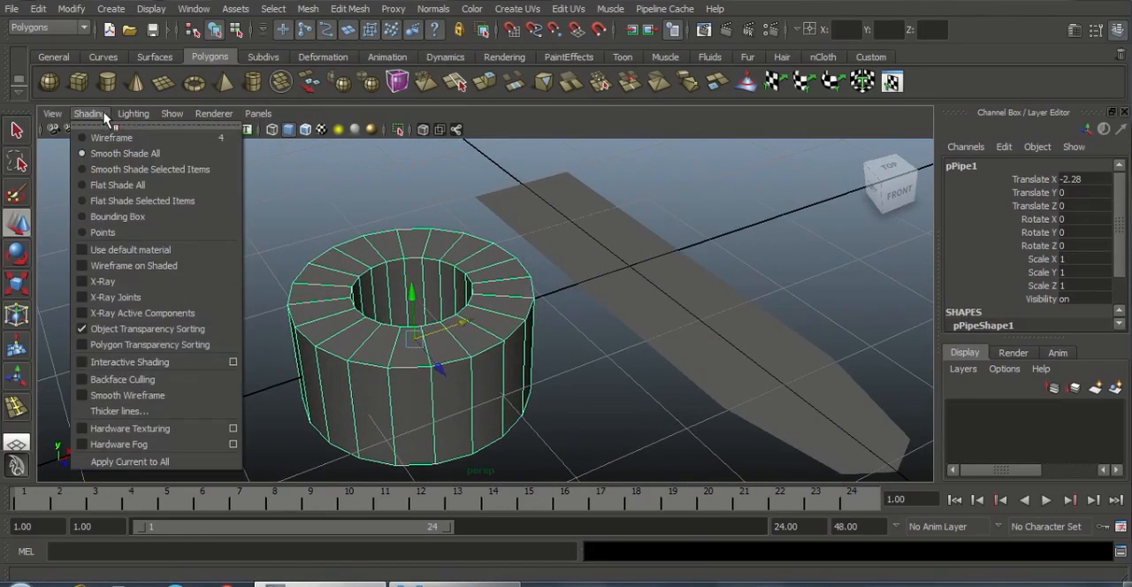
left_click(134, 267)
right_click_drag(604, 350, 660, 335, "alt")
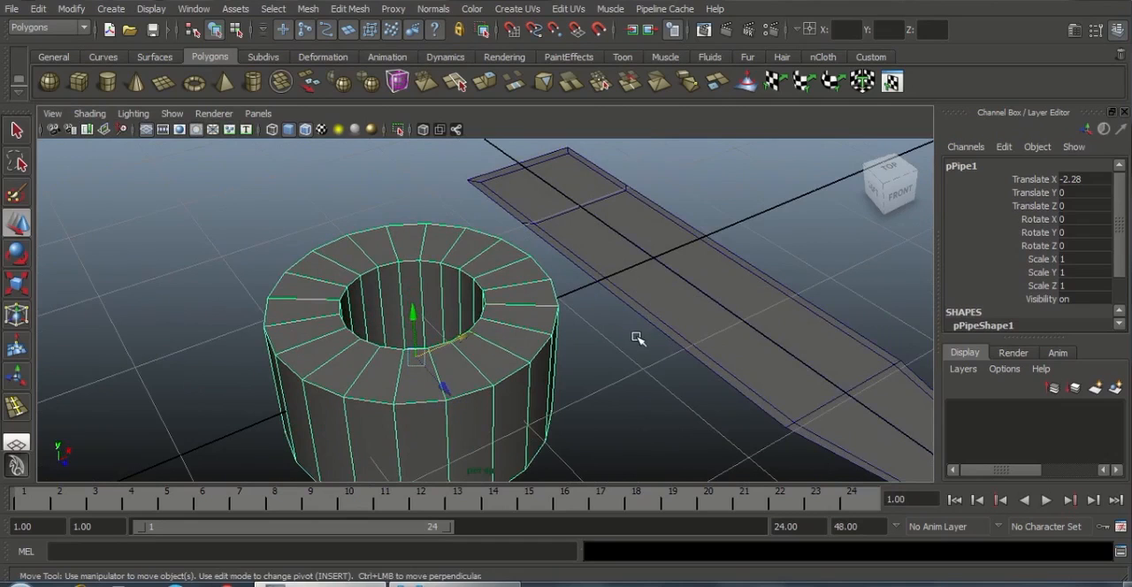
Set the pipe's axis subdivisions to 8 and its thickness to 0.1
scroll(1118, 305, "down", 2)
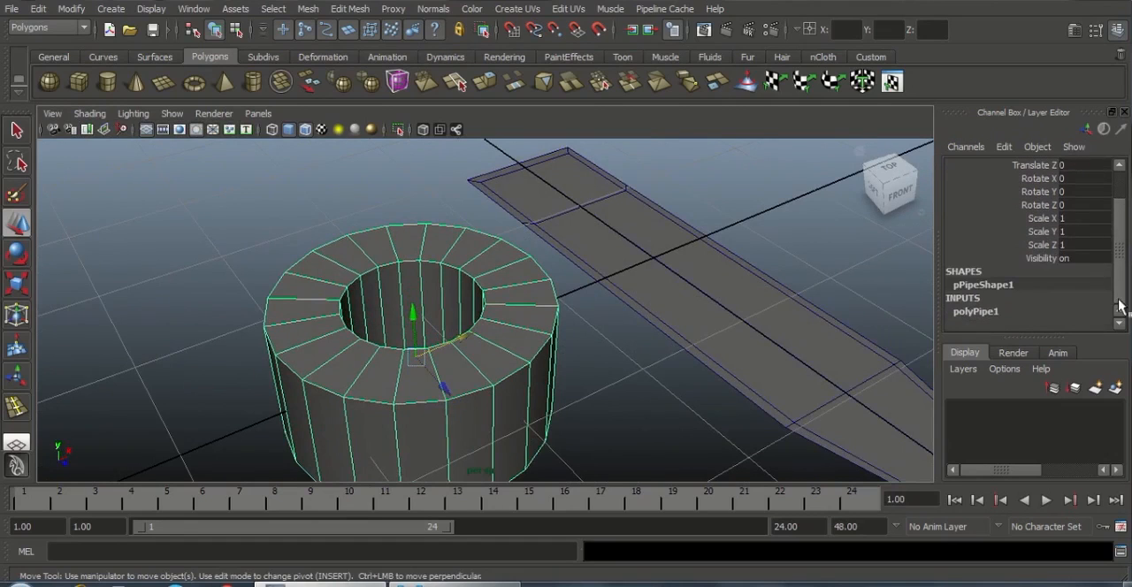
left_click(976, 311)
scroll(1035, 274, "down", 3)
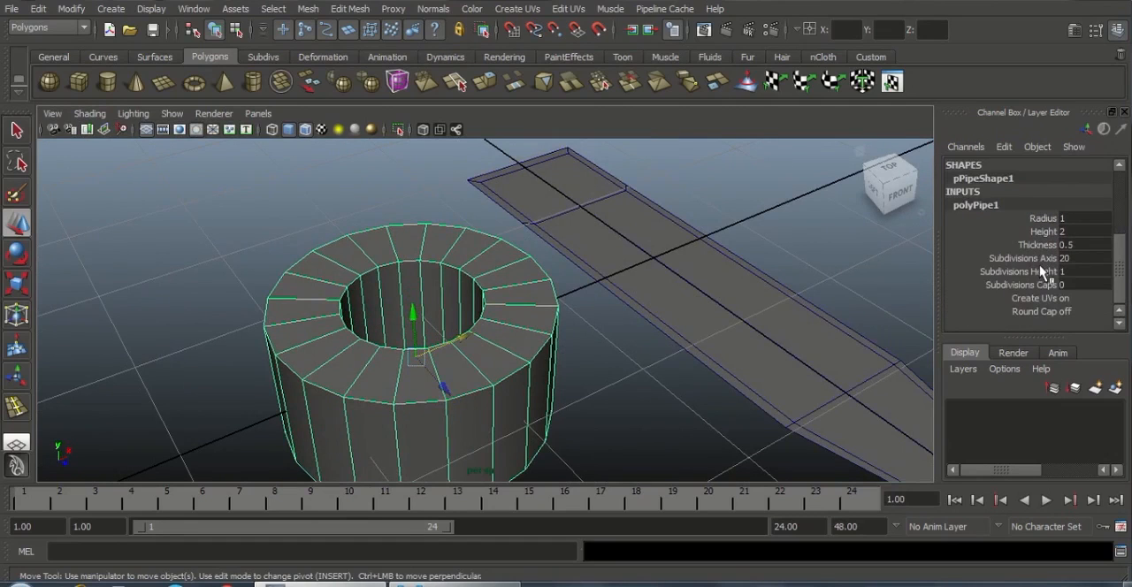
left_click(1069, 258)
type("8")
key("Return")
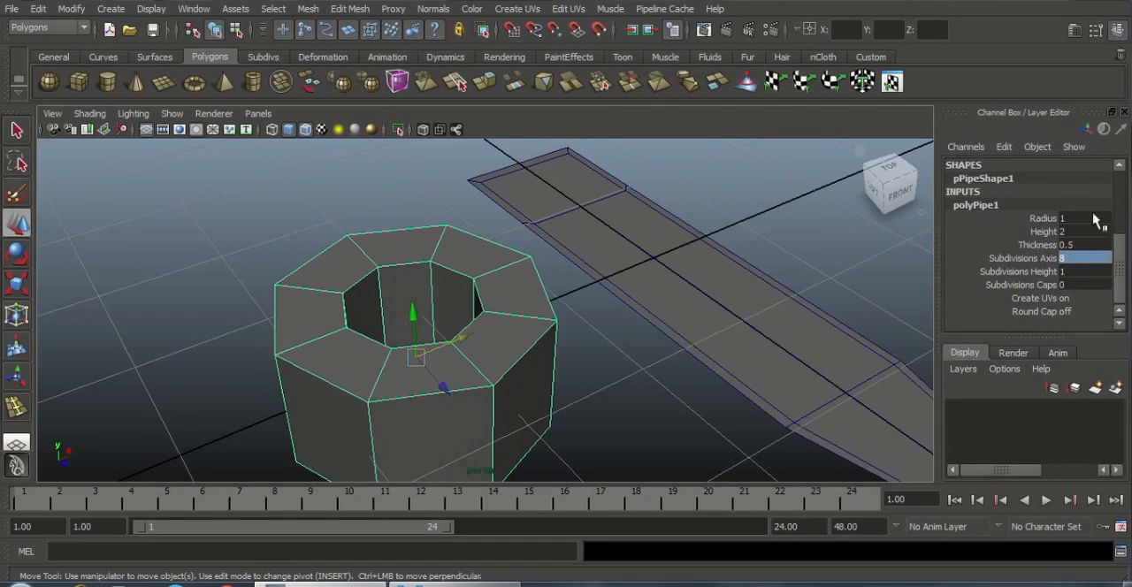
left_click(1083, 245)
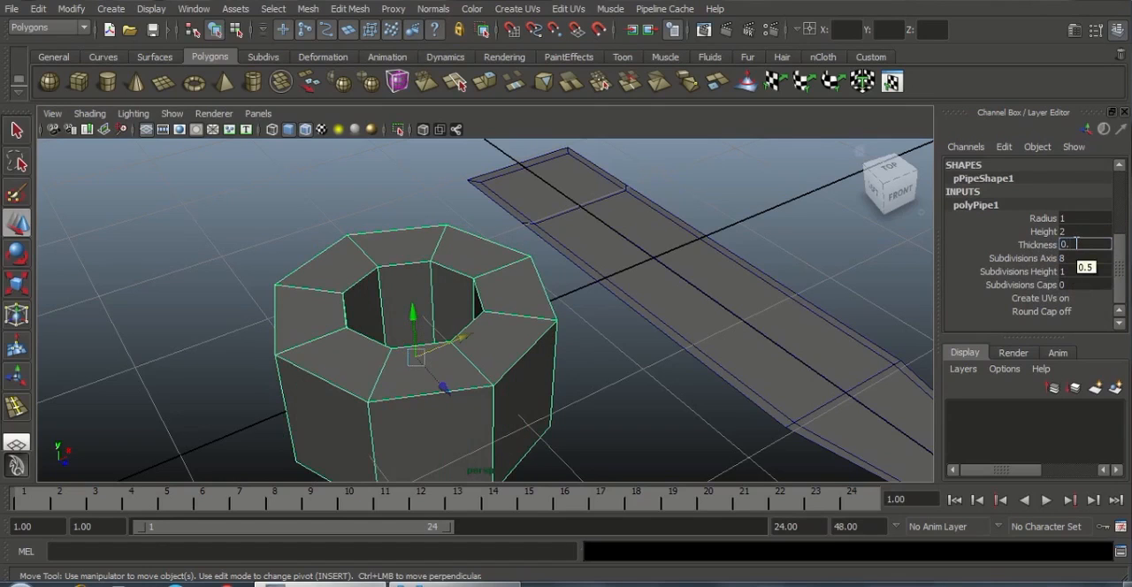
type("0.1")
key("Return")
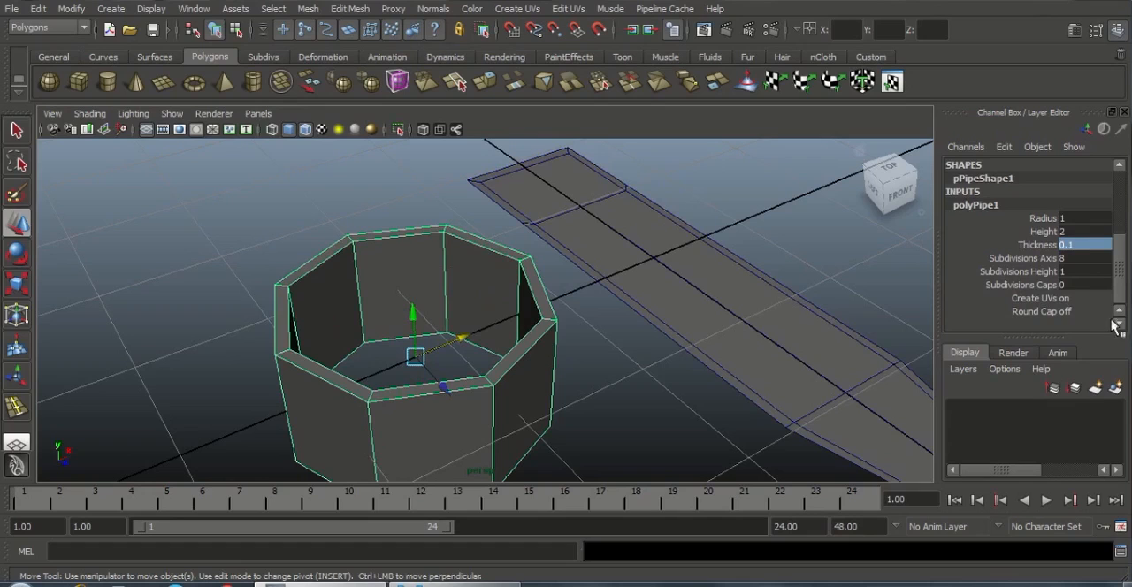
Try a pipe radius of 0.5
left_click(1077, 231)
left_click(1072, 219)
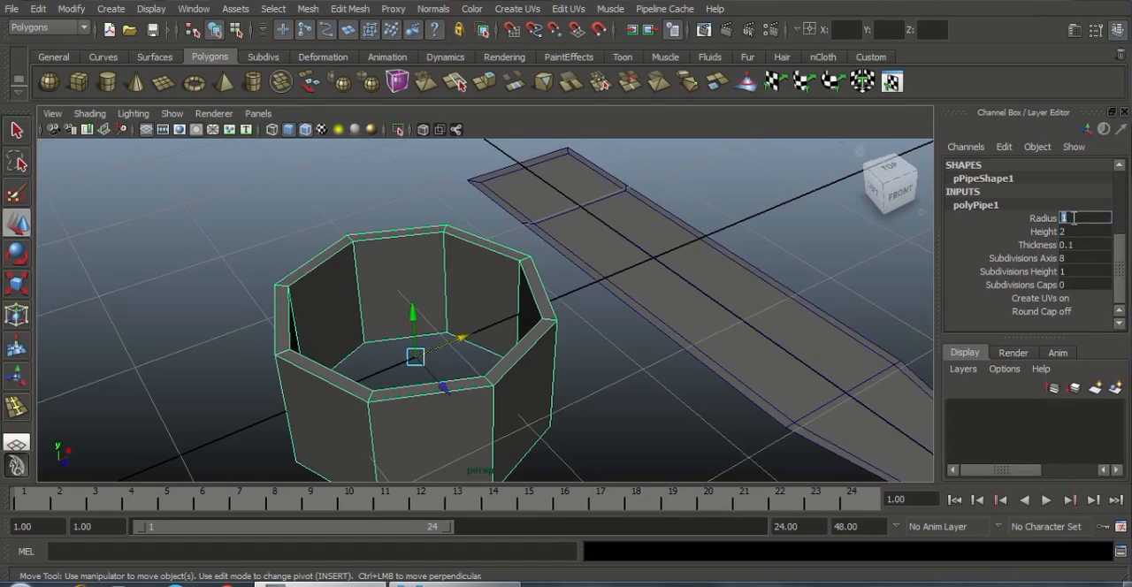
type("0.5")
key("Return")
left_click_drag(695, 292, 625, 314, "alt")
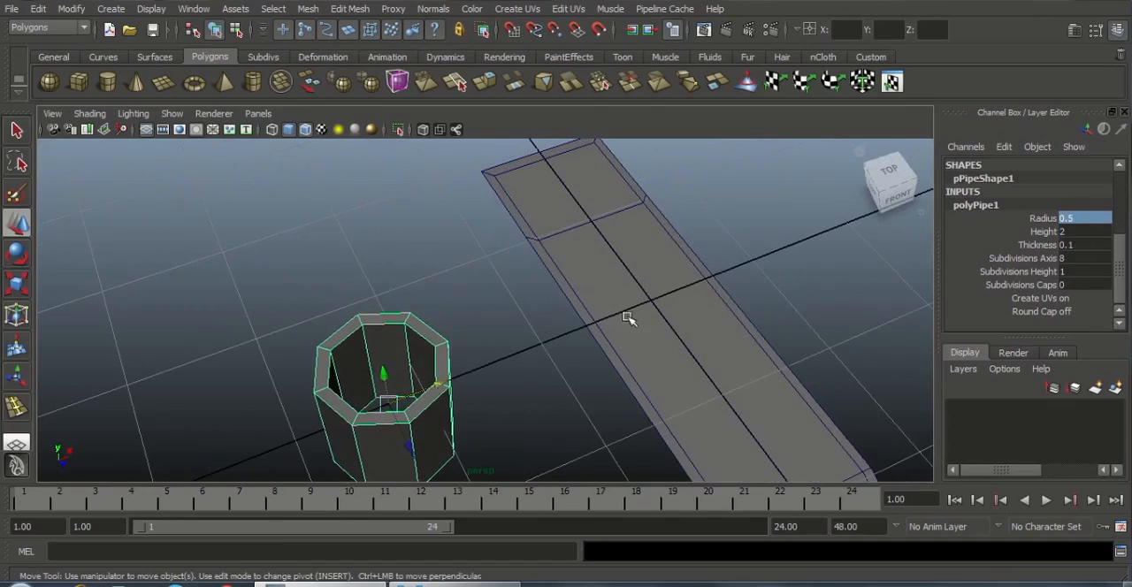
Set the pipe's radius to 0.4
left_click(1071, 219)
type("0.")
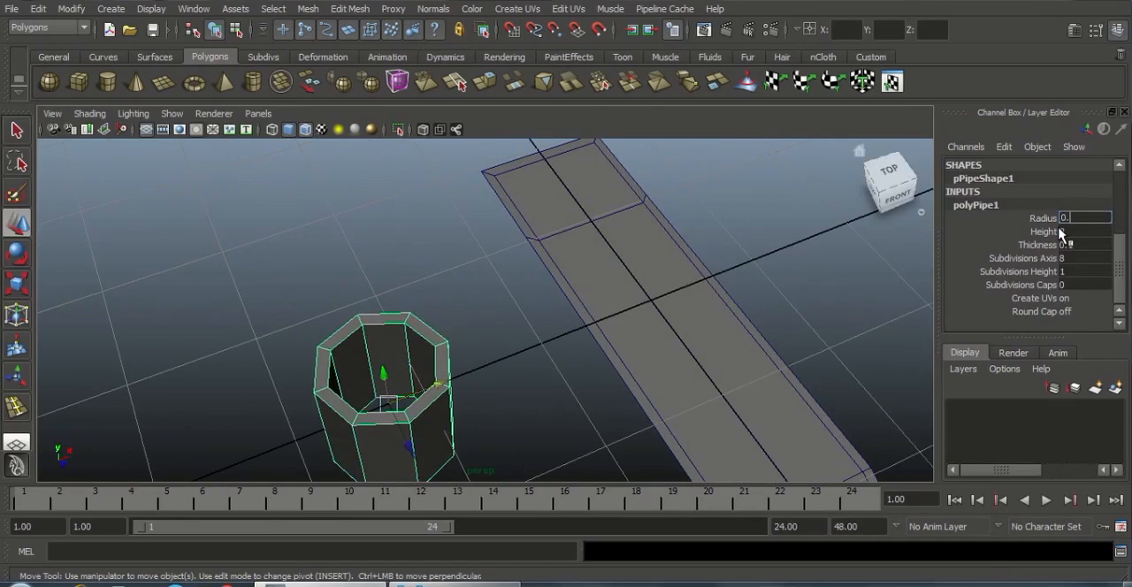
type("4")
key("Return")
left_click_drag(822, 288, 741, 324, "alt")
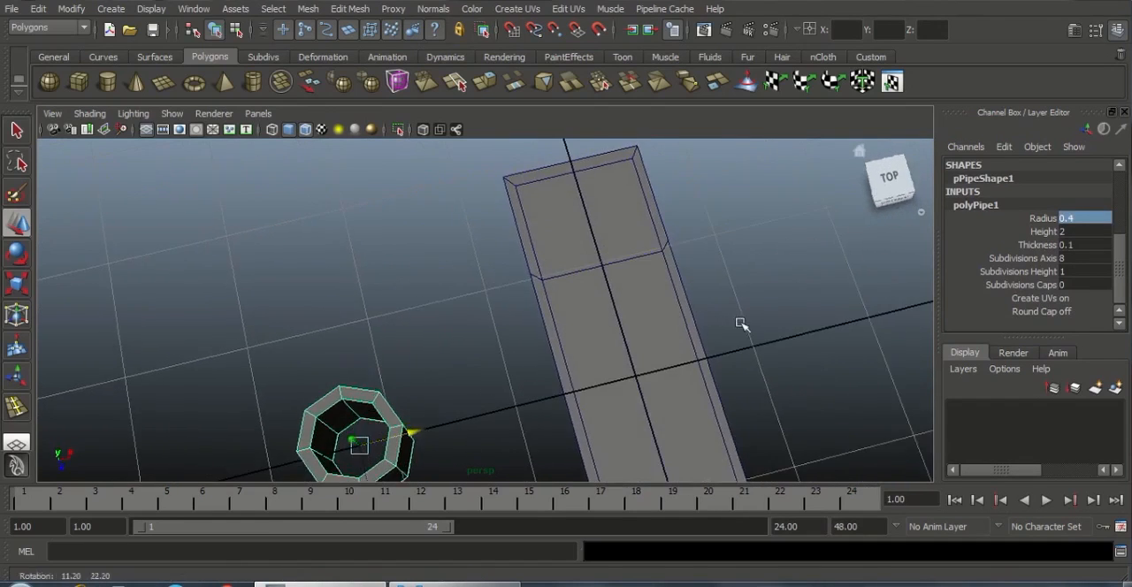
Delete all faces of the pipe below its top, keeping only the flat octagonal ring, and reselect it as an object
middle_click_drag(740, 324, 712, 308, "alt")
left_click_drag(711, 311, 548, 268, "alt")
right_click_drag(551, 245, 552, 288)
left_click_drag(432, 269, 659, 386)
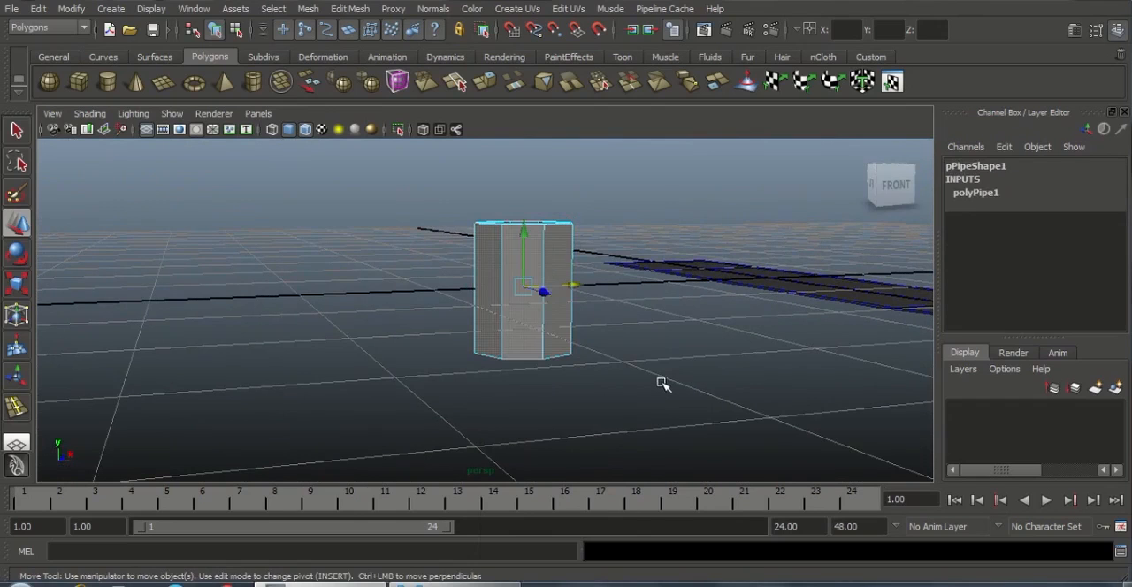
key("Delete")
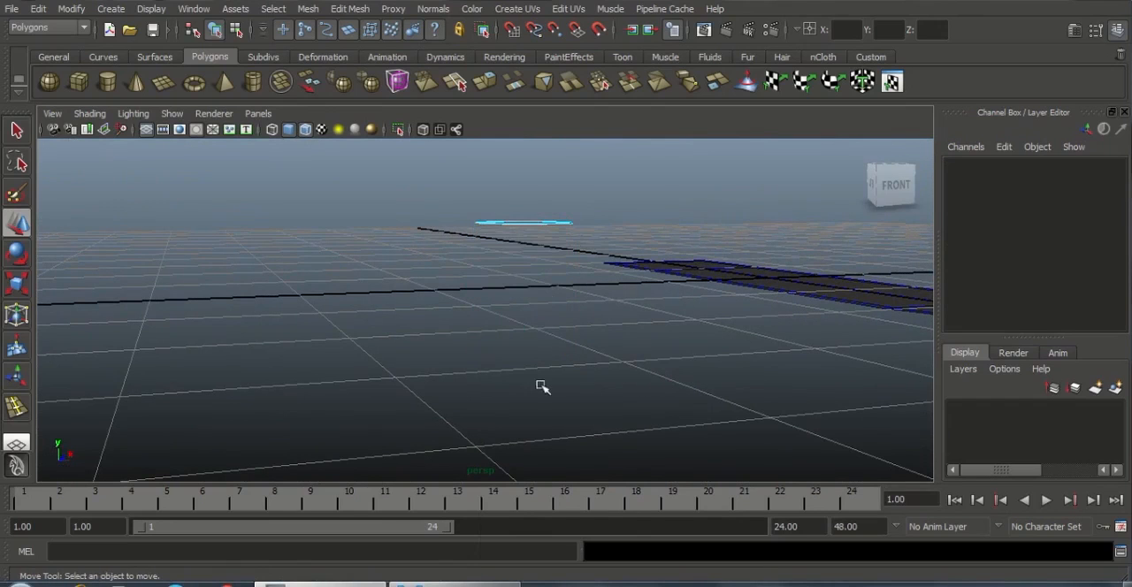
left_click_drag(495, 276, 581, 318, "alt")
right_click_drag(579, 296, 625, 275)
left_click(581, 321)
left_click_drag(583, 354, 613, 363, "alt")
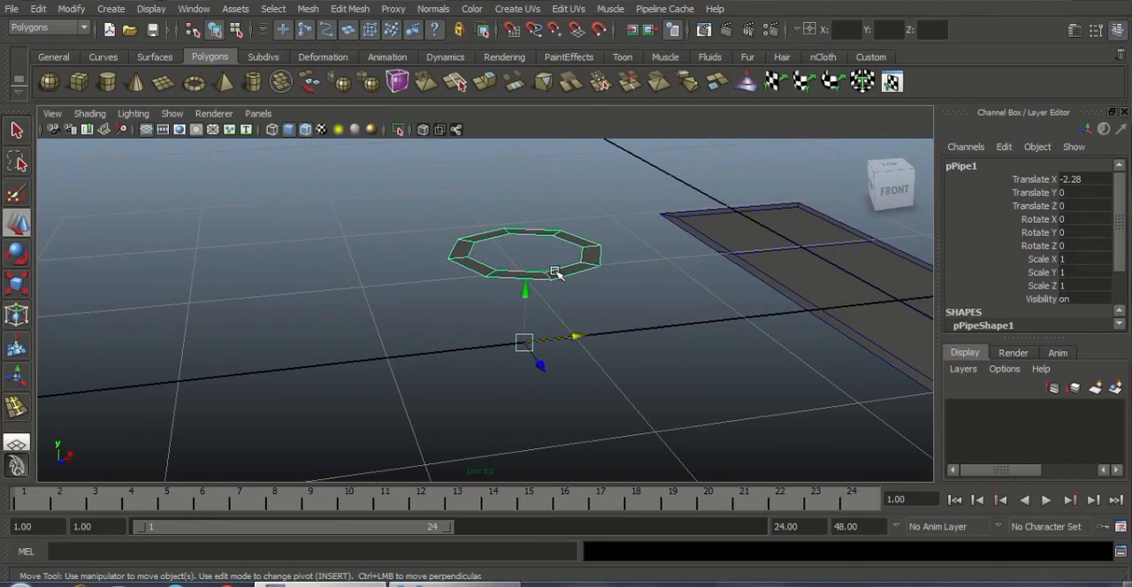
Center the pivot of the octagonal ring
right_click_drag(574, 259, 658, 236)
left_click(74, 10)
left_click(115, 164)
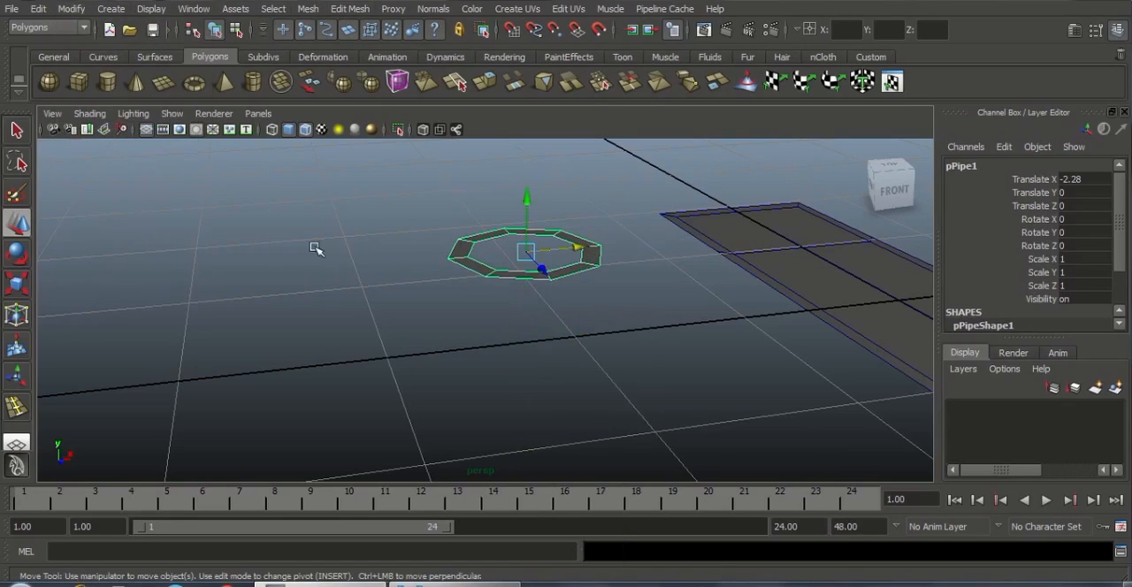
left_click_drag(315, 249, 435, 321, "alt")
middle_click_drag(557, 314, 475, 328, "alt")
right_click_drag(475, 328, 536, 350, "alt")
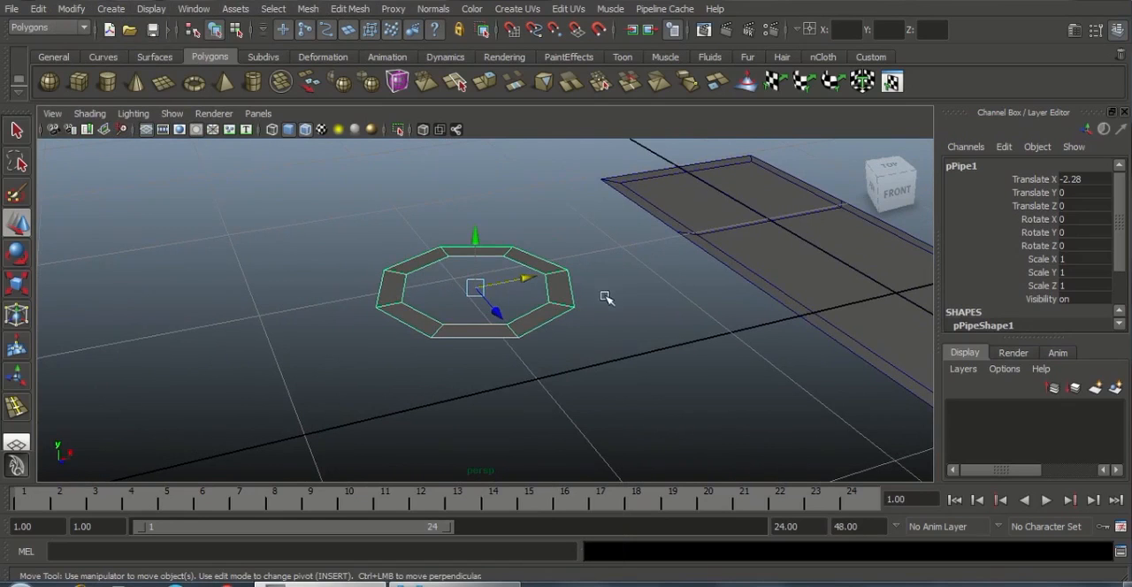
right_click_drag(605, 297, 450, 283, "alt")
left_click_drag(449, 283, 576, 331, "alt")
right_click_drag(576, 330, 636, 341, "alt")
middle_click_drag(569, 283, 473, 310, "alt")
left_click_drag(676, 283, 621, 295, "alt")
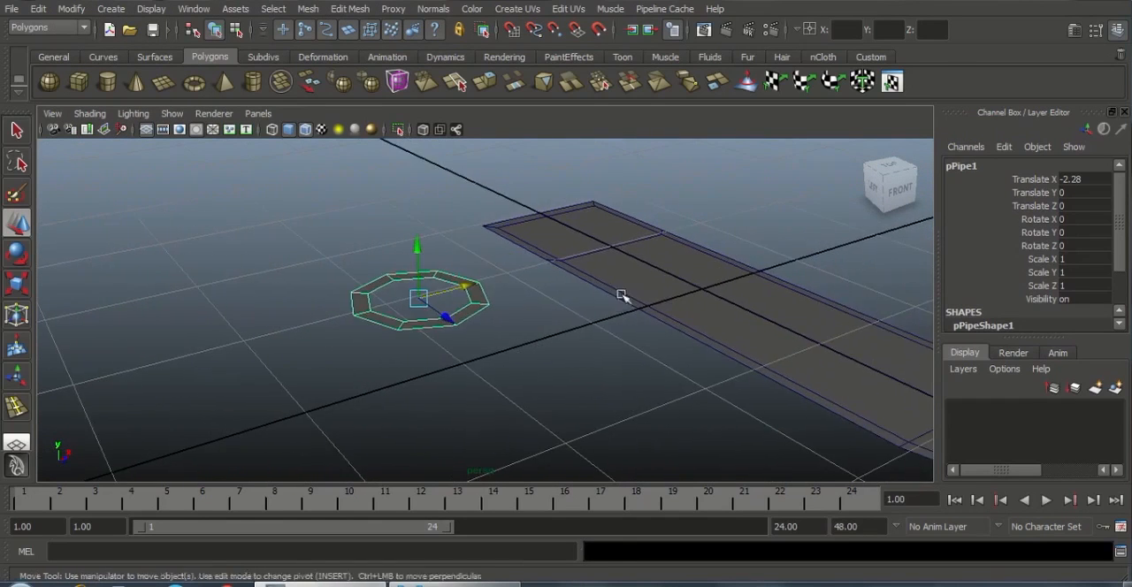
Snap the ring's centre to the vertex where the crosswise loop meets the plane's inner border loop on the negative-X side
right_click_drag(621, 295, 481, 311, "alt")
left_click_drag(482, 311, 552, 370, "alt")
right_click_drag(552, 370, 556, 364, "alt")
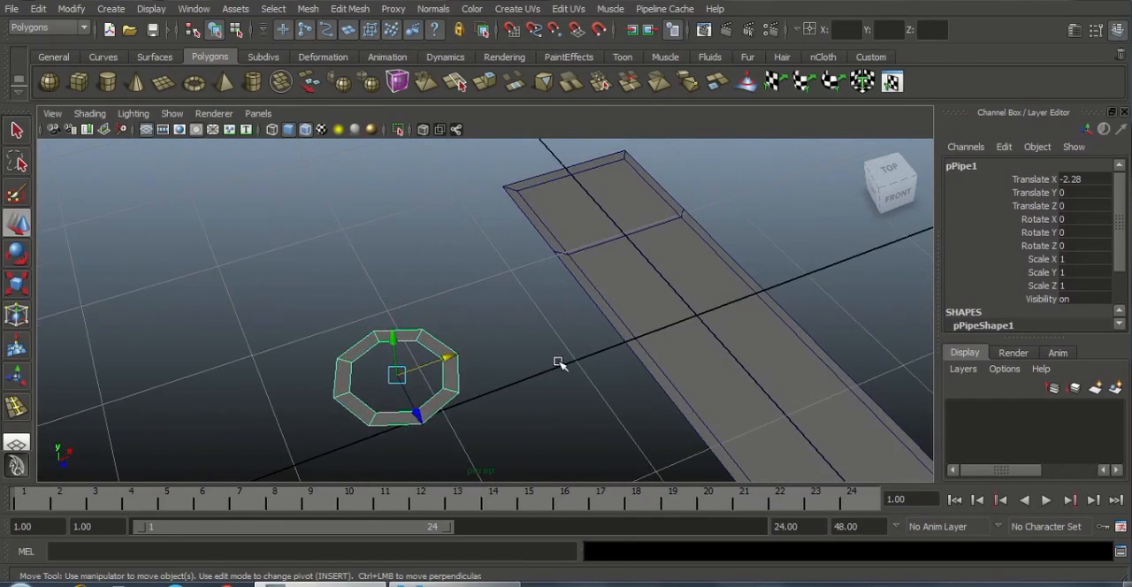
key("v")
key("v")
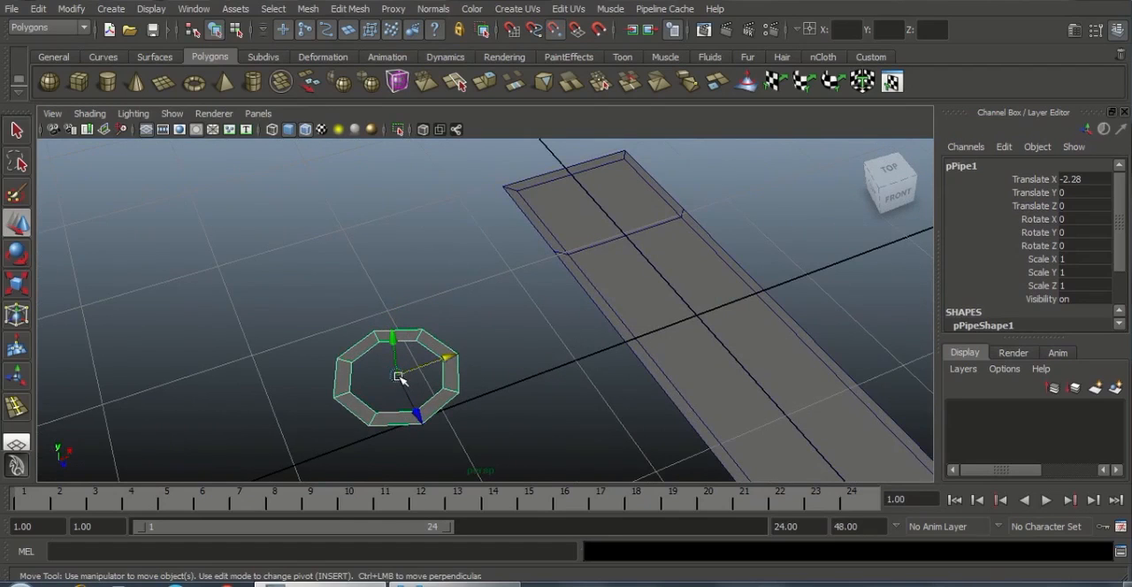
left_click_drag(397, 376, 429, 378)
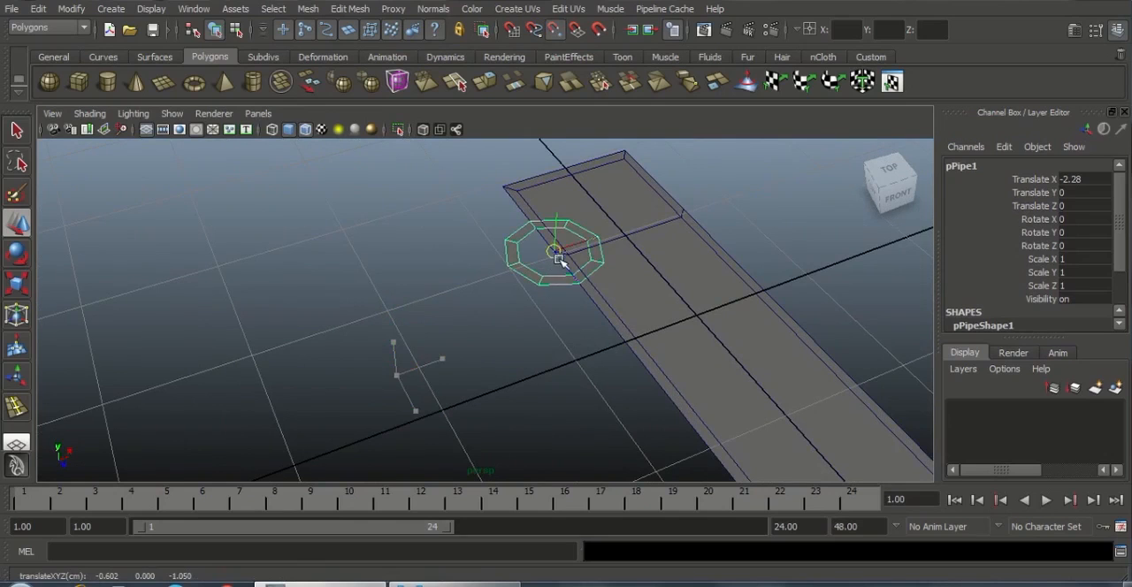
mouse_move(559, 259)
left_mouse_down()
mouse_move(686, 210)
mouse_move(629, 152)
mouse_move(529, 203)
mouse_move(514, 205)
mouse_move(509, 185)
mouse_move(540, 240)
mouse_move(570, 258)
left_mouse_up()
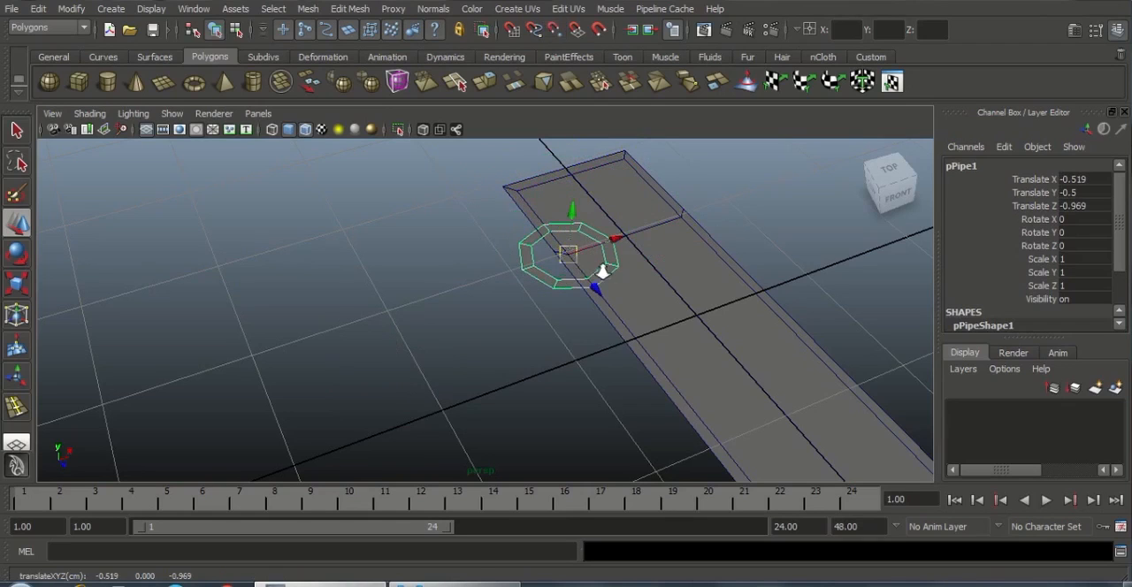
Delete the ring faces lying outside the plane's inner border on the negative-X side and save the scene
scroll(610, 251, "up", 2)
mouse_move(646, 206)
left_mouse_down()
mouse_move(619, 201)
mouse_move(647, 204)
left_mouse_up()
scroll(668, 253, "down", 2)
left_click_drag(650, 274, 564, 359, "alt")
scroll(564, 359, "up", 1)
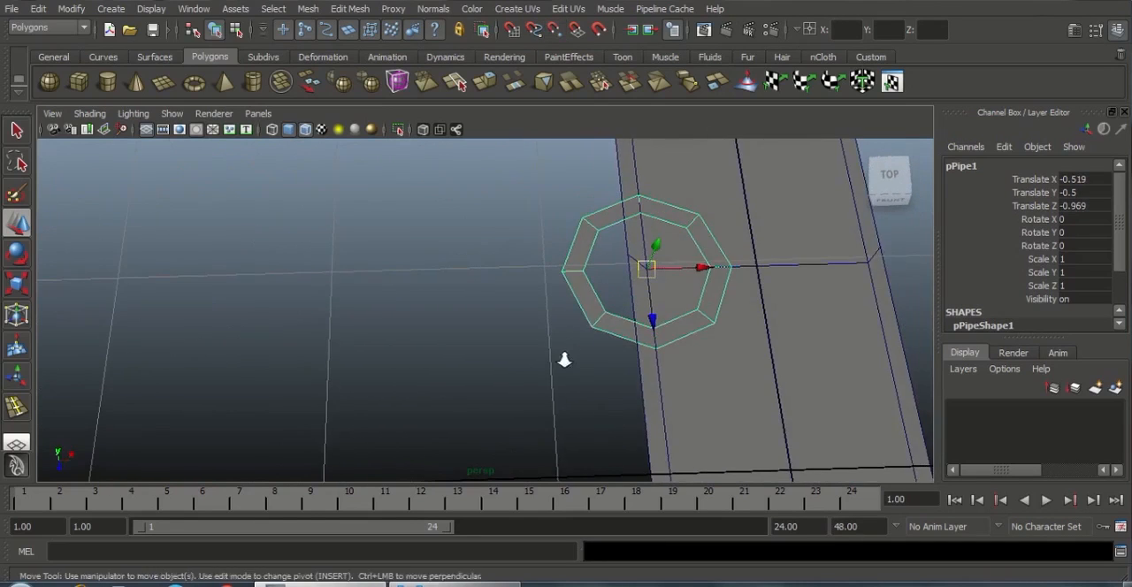
middle_click_drag(524, 309, 429, 324, "alt")
right_click_drag(498, 256, 487, 243)
left_click_drag(512, 377, 513, 377)
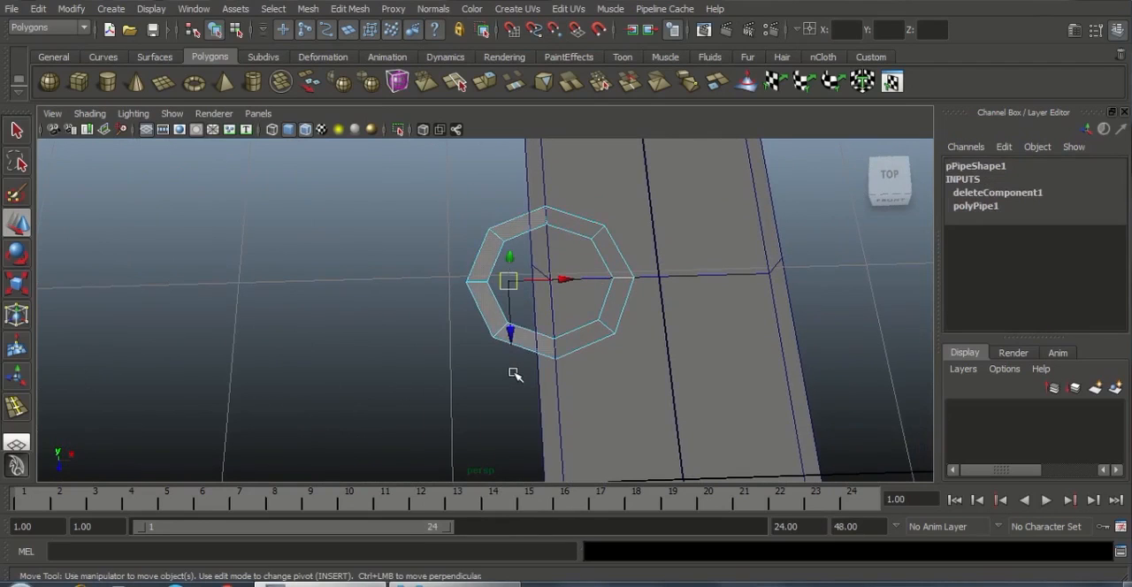
key("Delete")
key("ctrl+s")
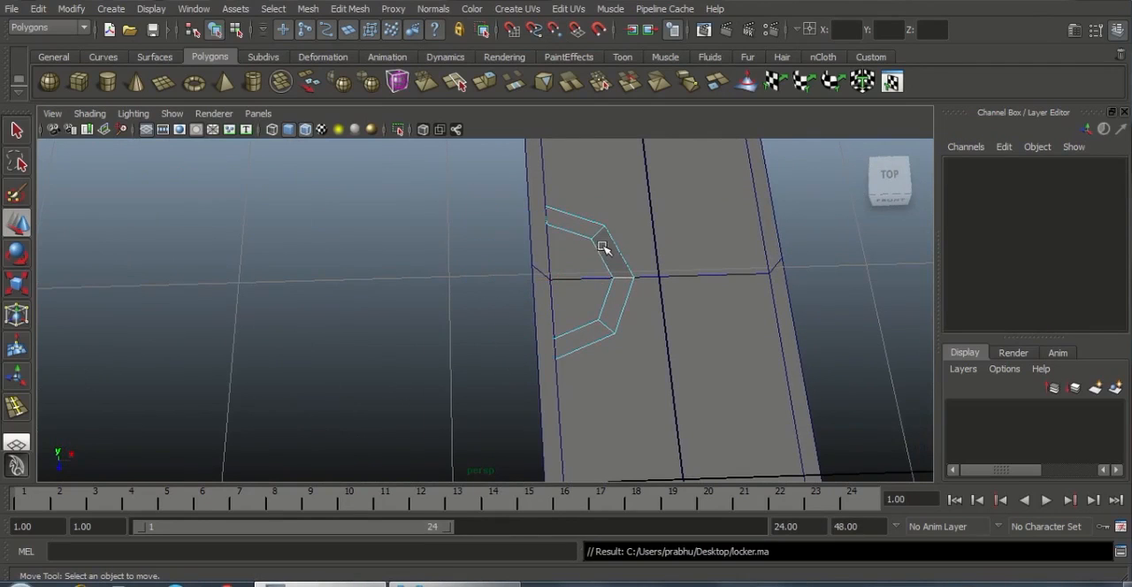
Select the plane and set the Interactive Split Tool's magnet tolerance to 0
right_click_drag(606, 248, 631, 238)
left_click(686, 266)
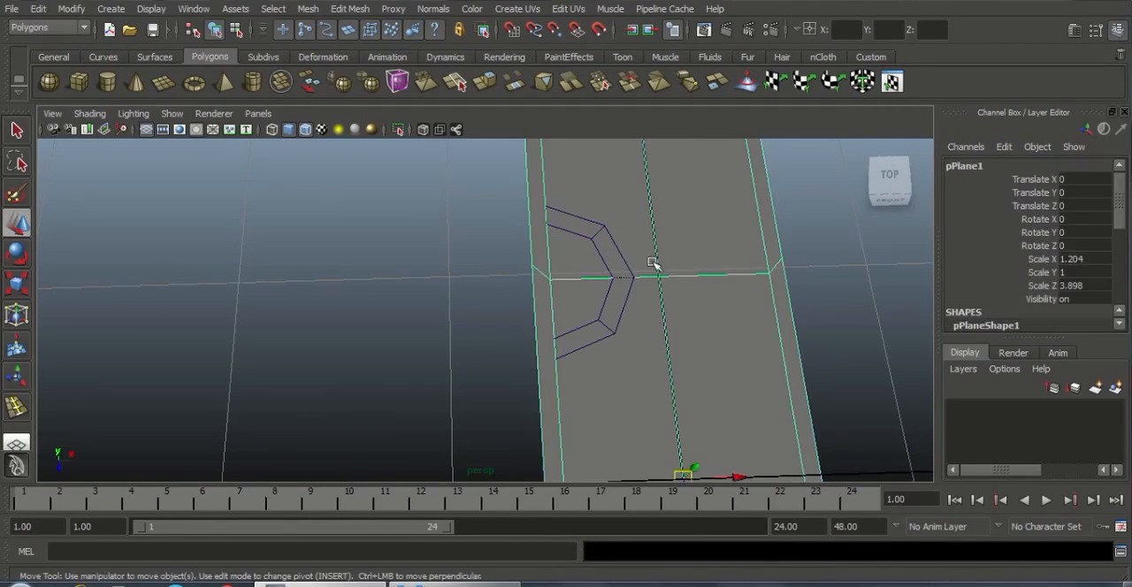
left_click(633, 271, "shift")
left_click(662, 210)
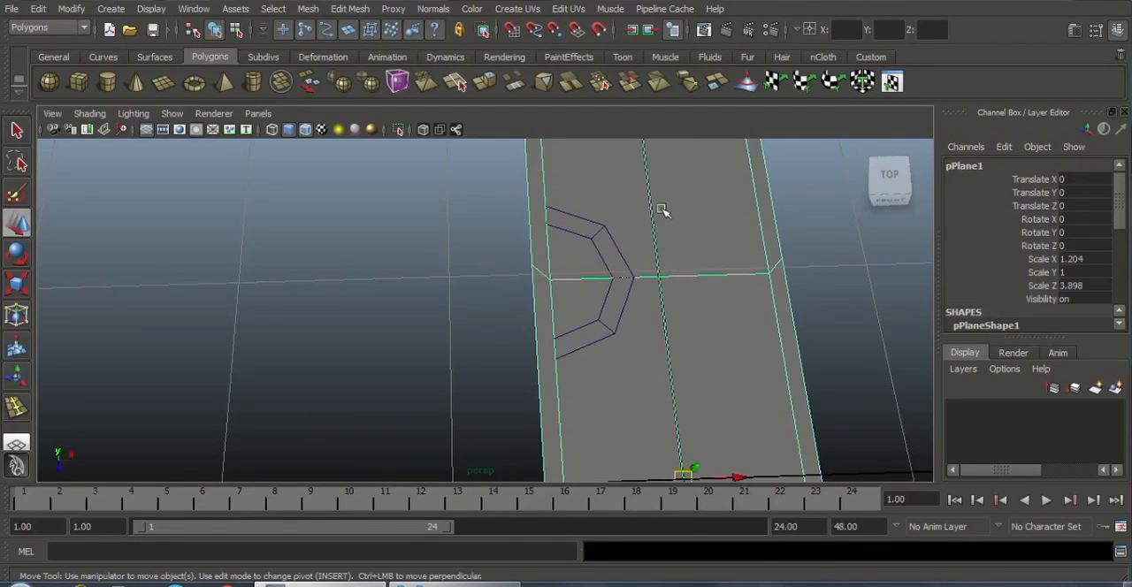
left_click(611, 237)
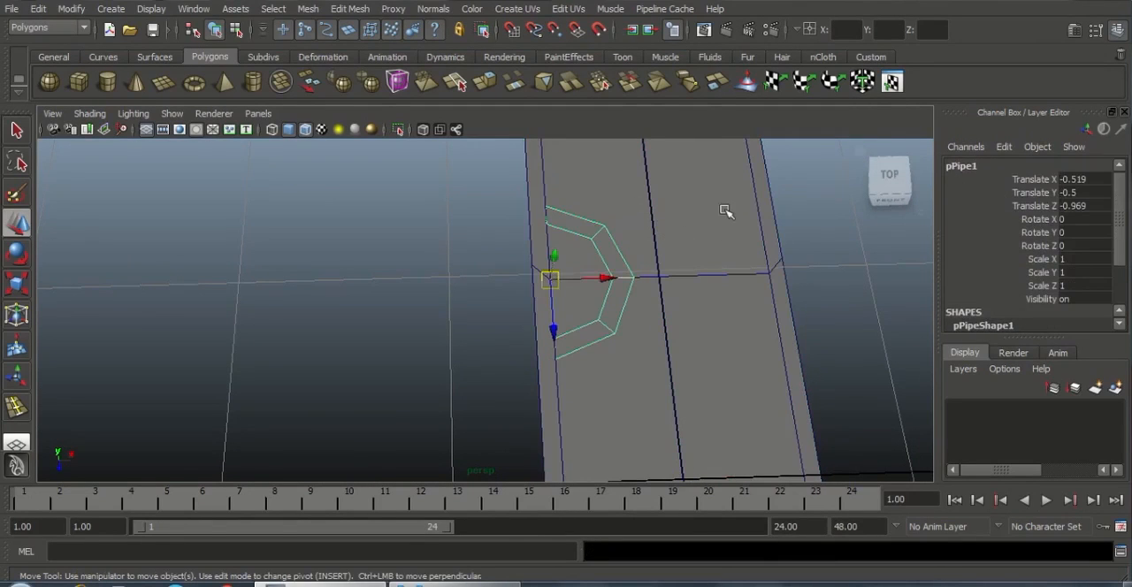
left_click(765, 232)
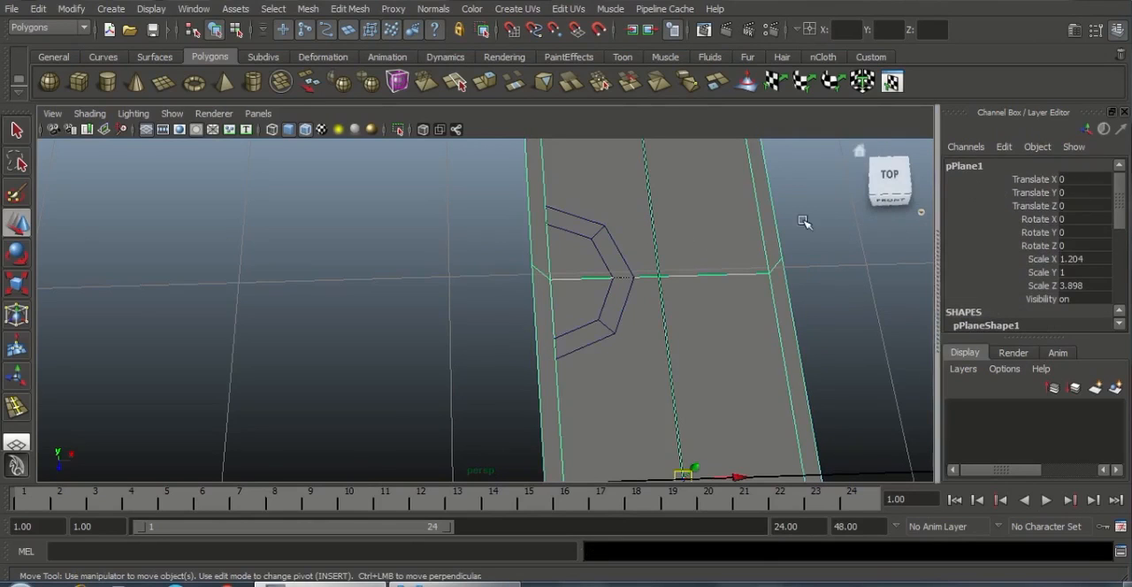
left_click_drag(803, 221, 667, 347, "alt")
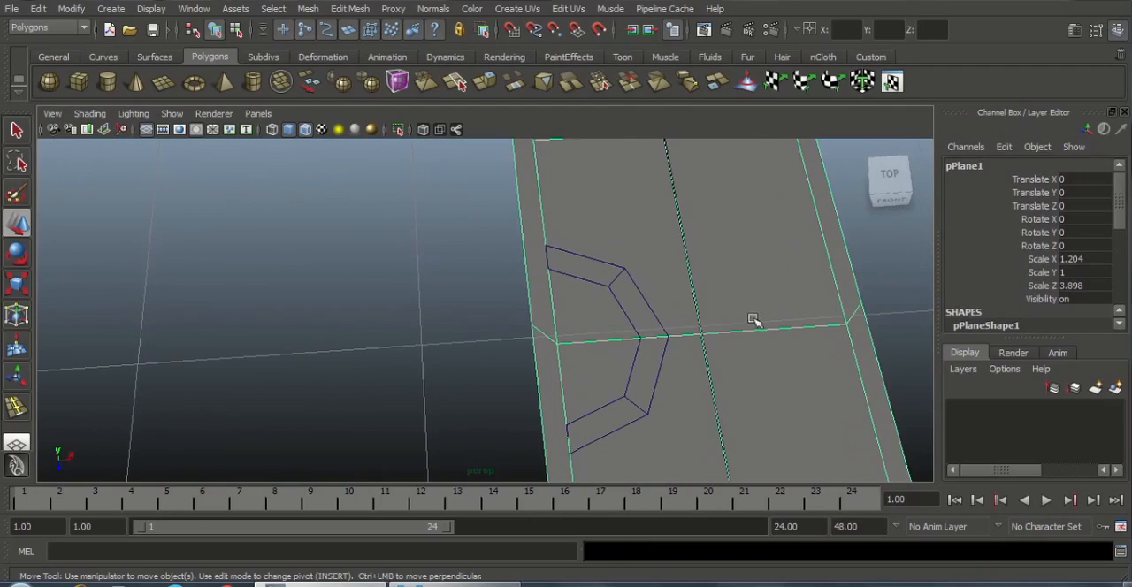
right_click_drag(650, 327, 628, 319, "alt")
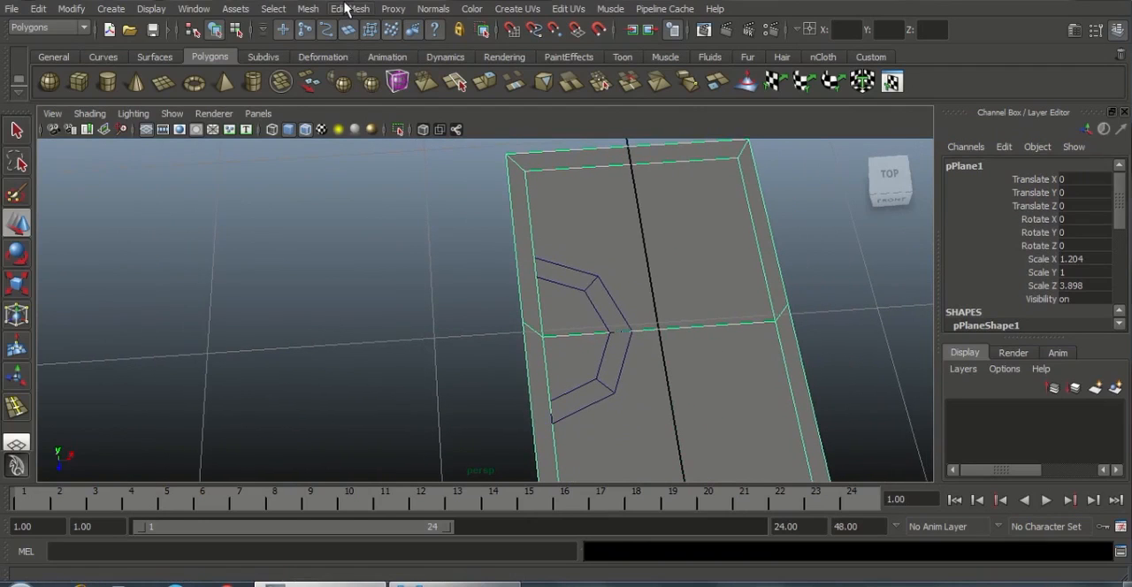
mouse_move(730, 183)
right_mouse_down()
mouse_move(773, 182)
mouse_move(733, 193)
right_mouse_up()
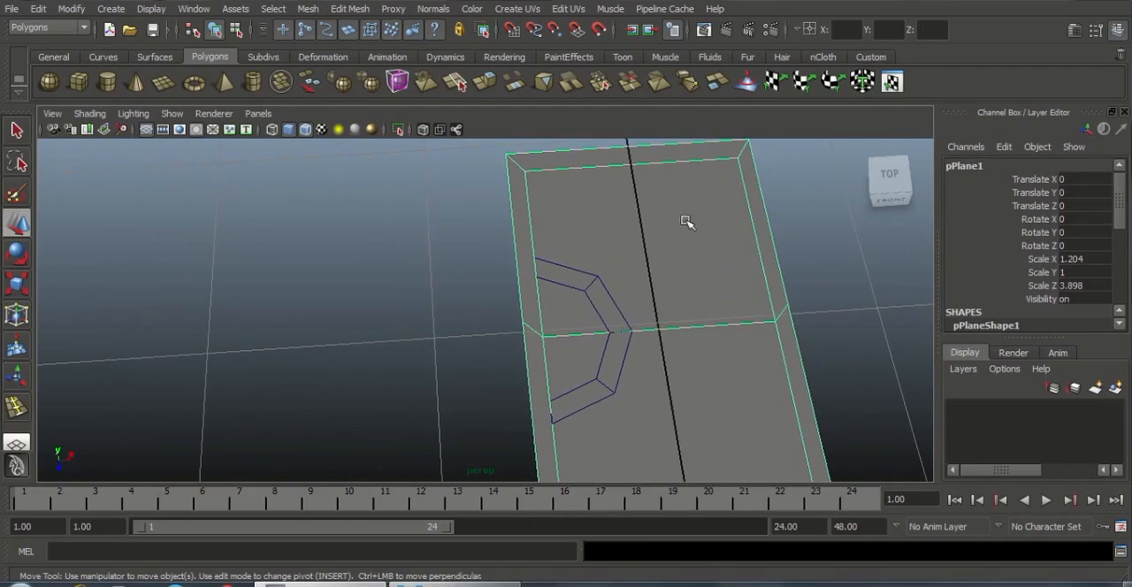
left_click(349, 9)
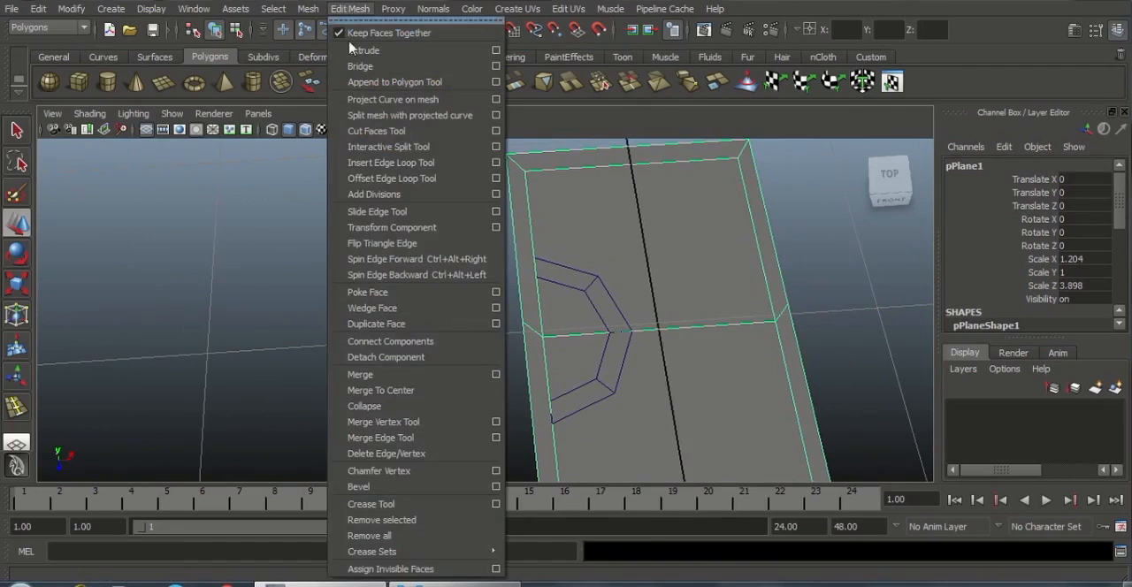
left_click(496, 147)
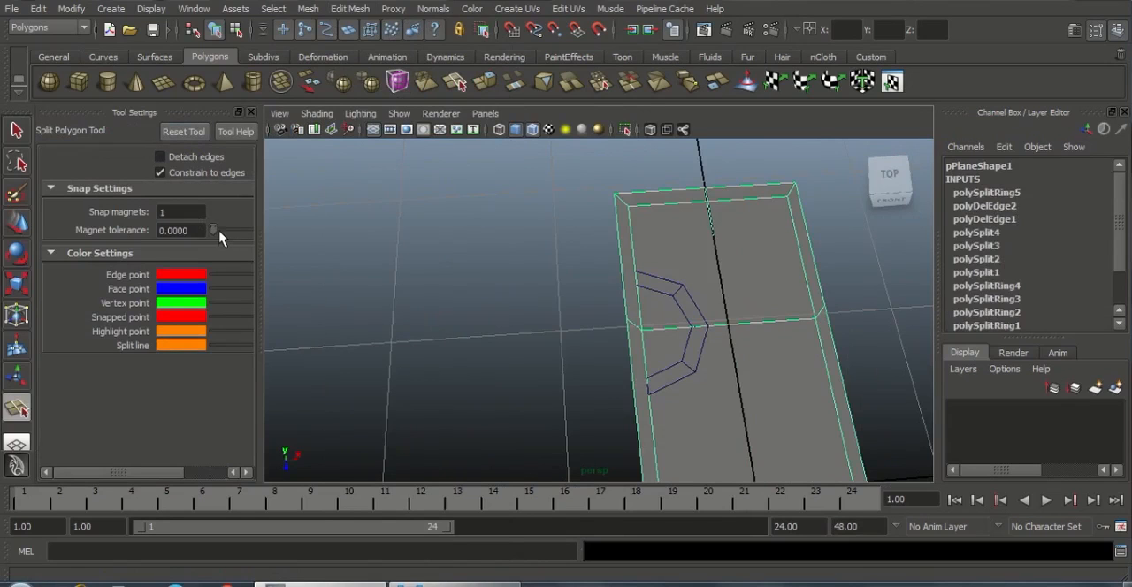
left_click_drag(219, 233, 195, 228)
left_click(251, 113)
Split the plane around the half ring, from the negative-X outer edge through the inner border and crosswise loop back to the outer edge
middle_click_drag(586, 274, 532, 272, "alt")
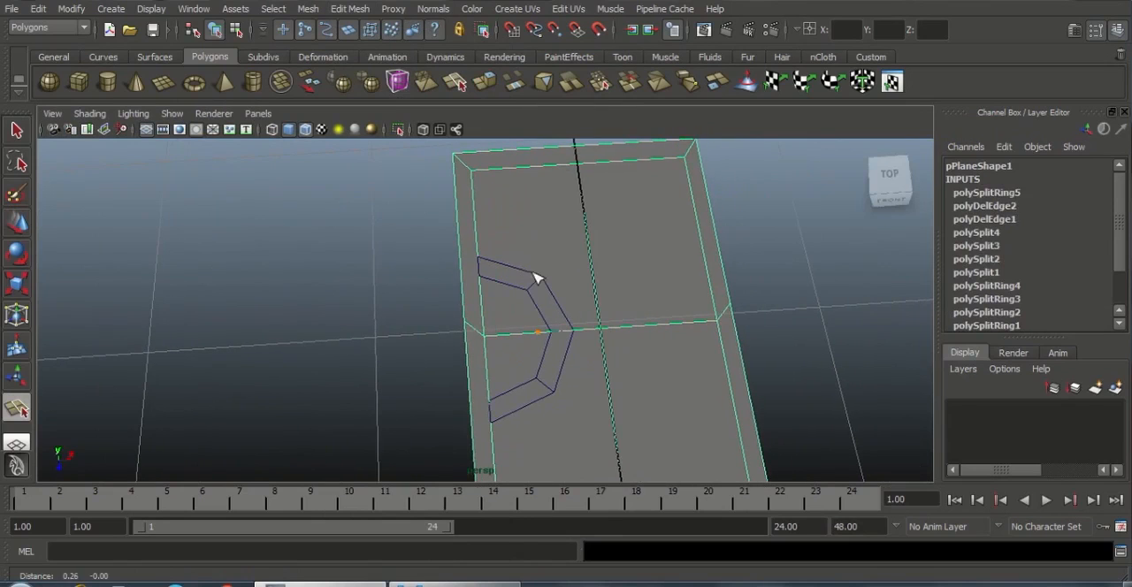
scroll(528, 269, "up", 2)
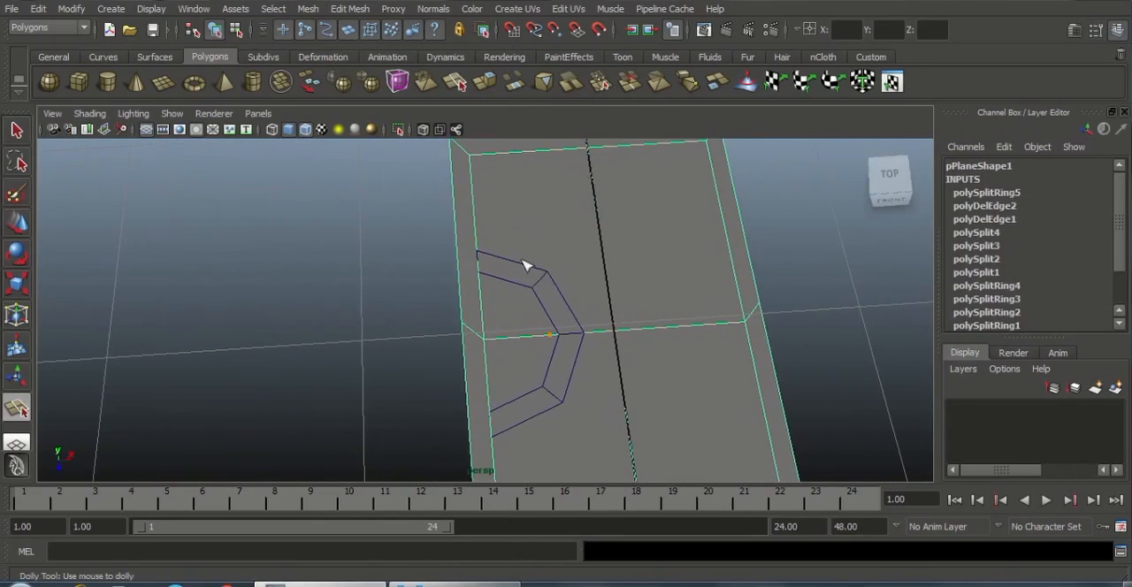
left_click(477, 246)
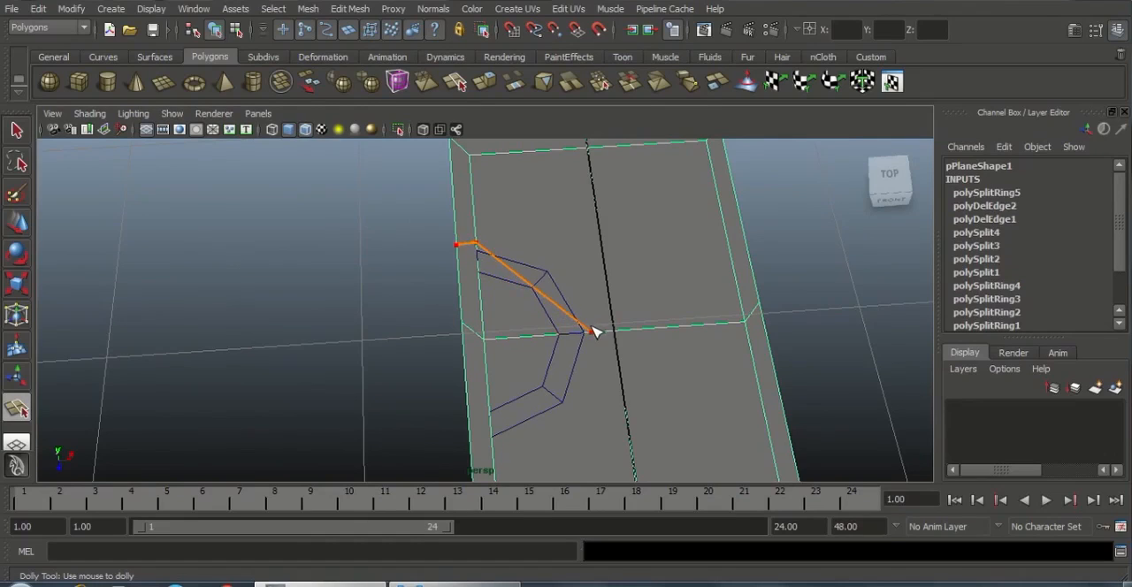
left_click(588, 331)
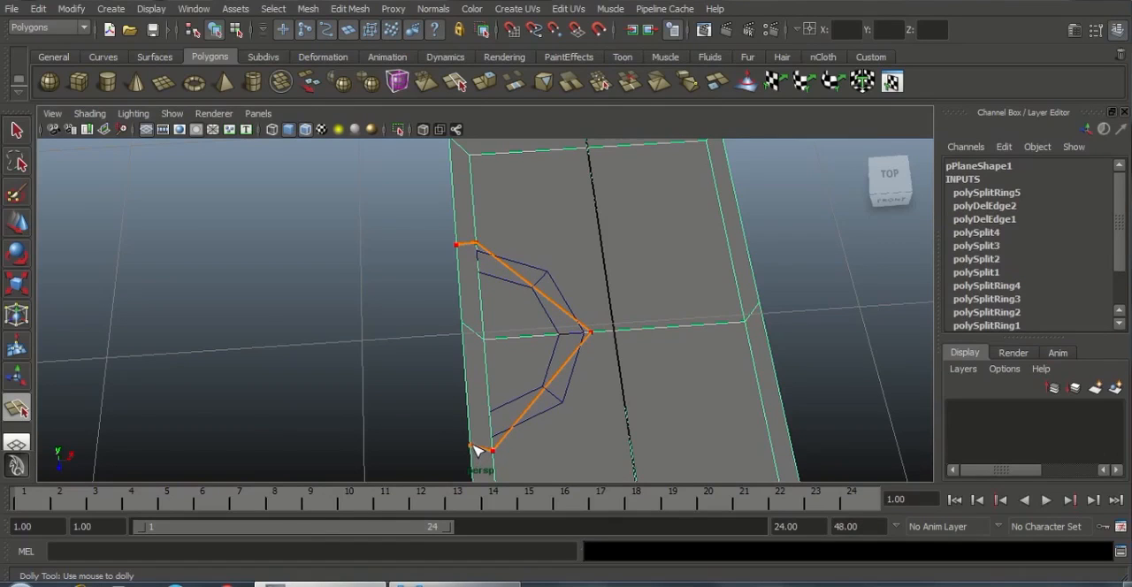
key("Return")
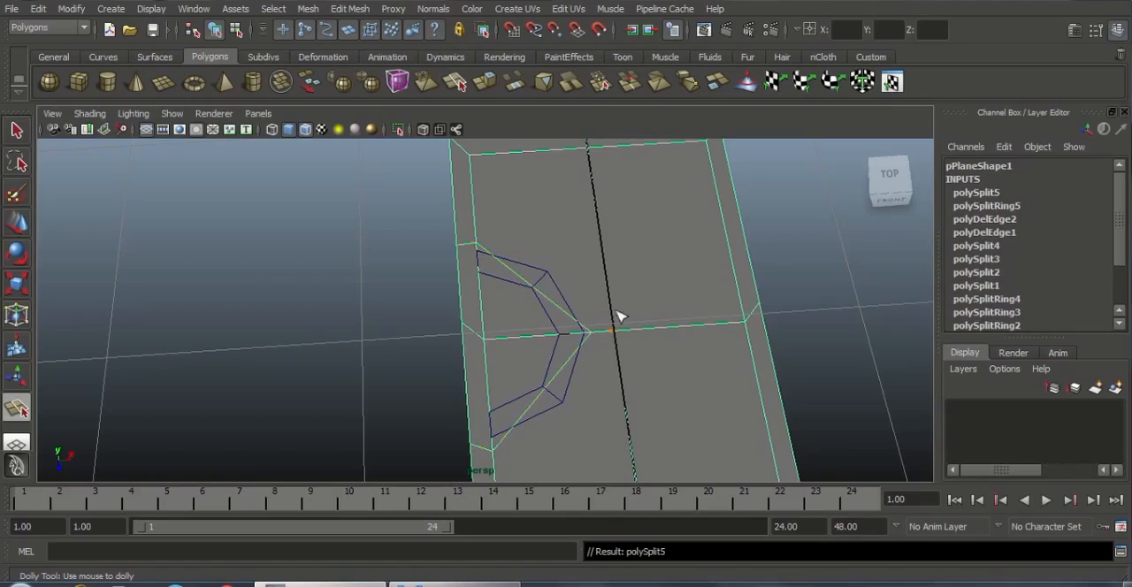
Split the plane from the middle of each slanted notch cut to the central lengthwise edge
middle_click_drag(619, 316, 575, 309, "alt")
scroll(660, 354, "up", 2)
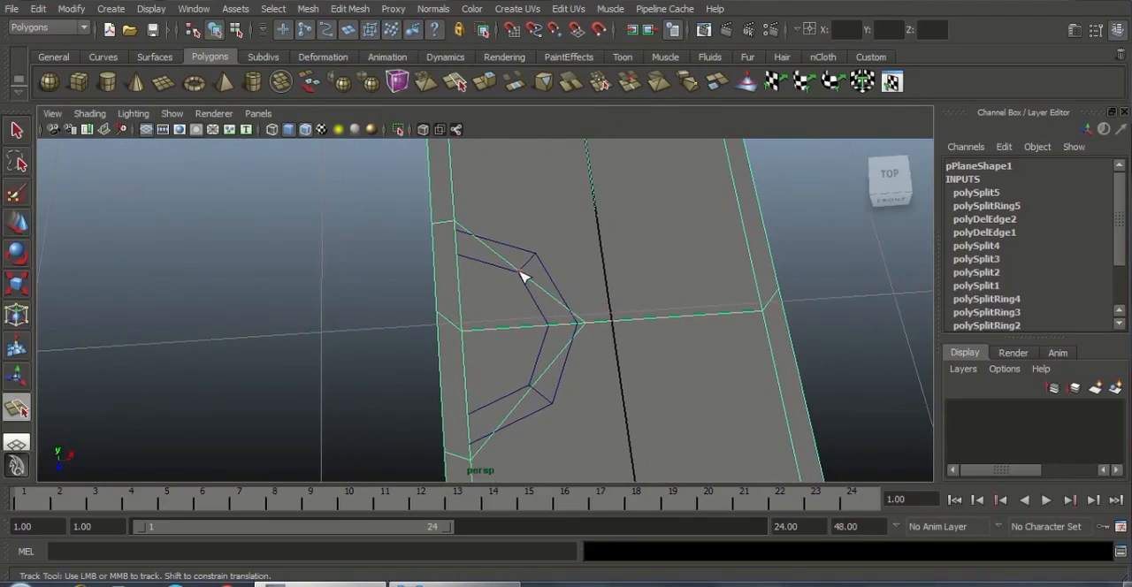
left_click(597, 221)
key("Return")
middle_click_drag(624, 323, 616, 304, "alt")
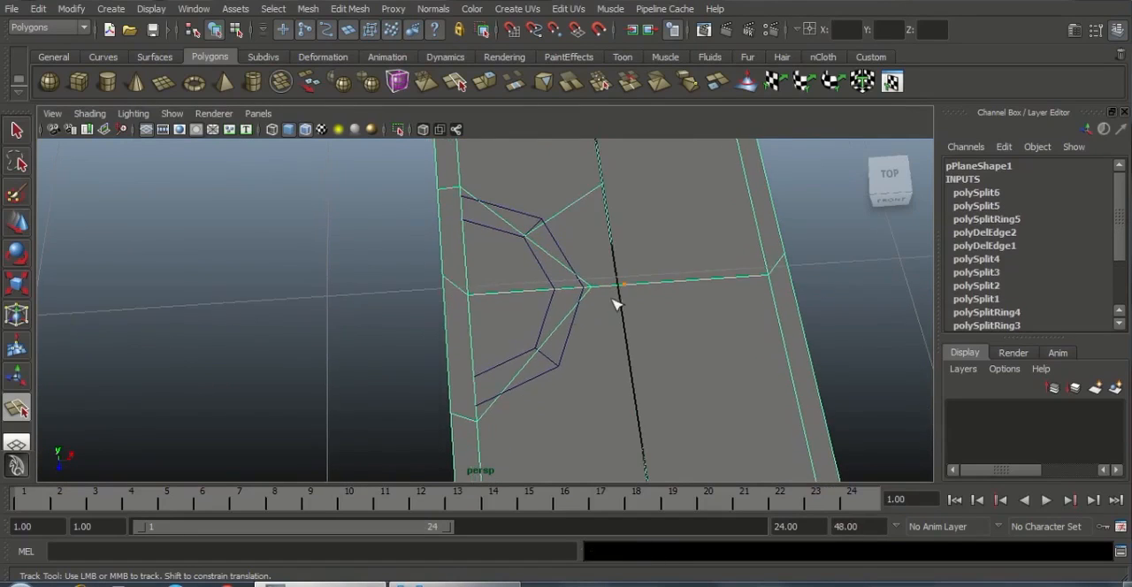
left_click(634, 402)
key("Return")
middle_click_drag(682, 321, 698, 322, "alt")
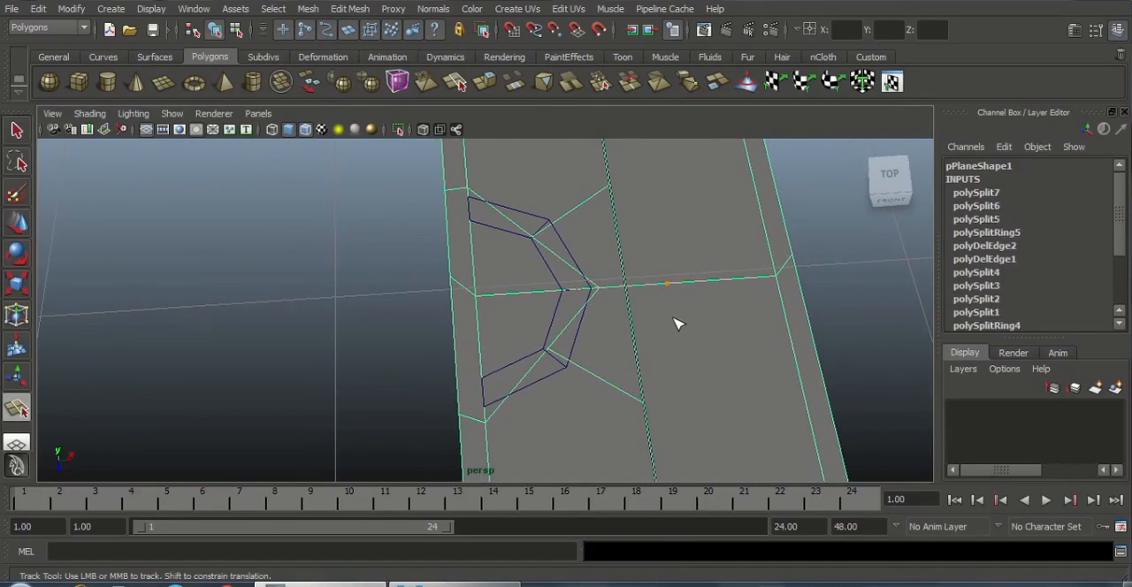
Move the positive-Z slanted cut's middle vertex to just outside the half ring's nearest outer corner
key("w")
right_click_drag(639, 235, 581, 286)
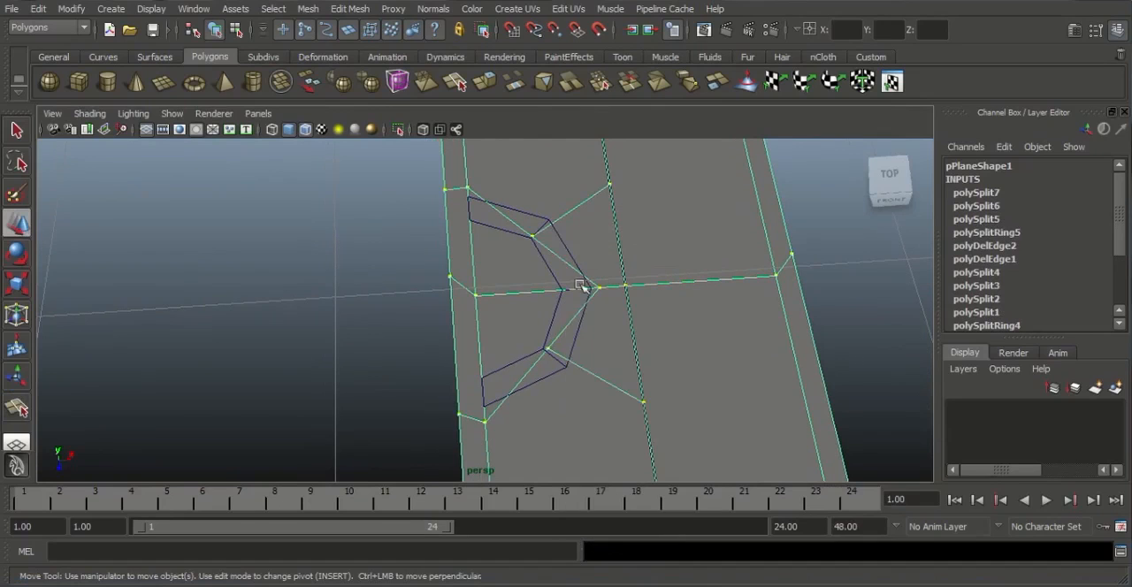
left_click(549, 350)
left_click_drag(553, 393, 573, 440)
left_click_drag(609, 394, 643, 392)
left_click_drag(599, 447, 589, 416)
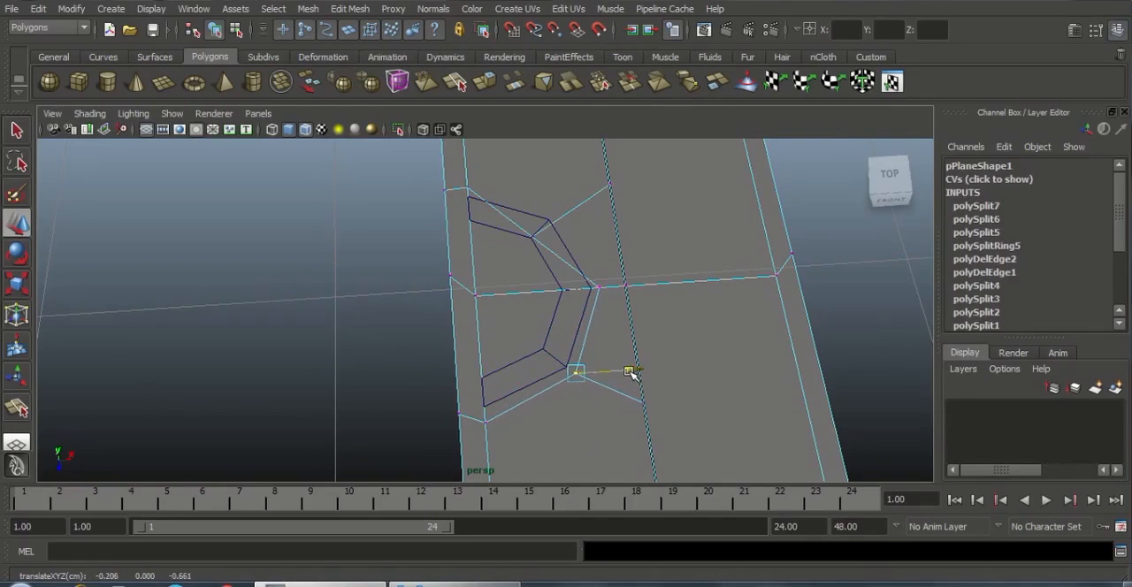
middle_click_drag(644, 394, 567, 364, "alt")
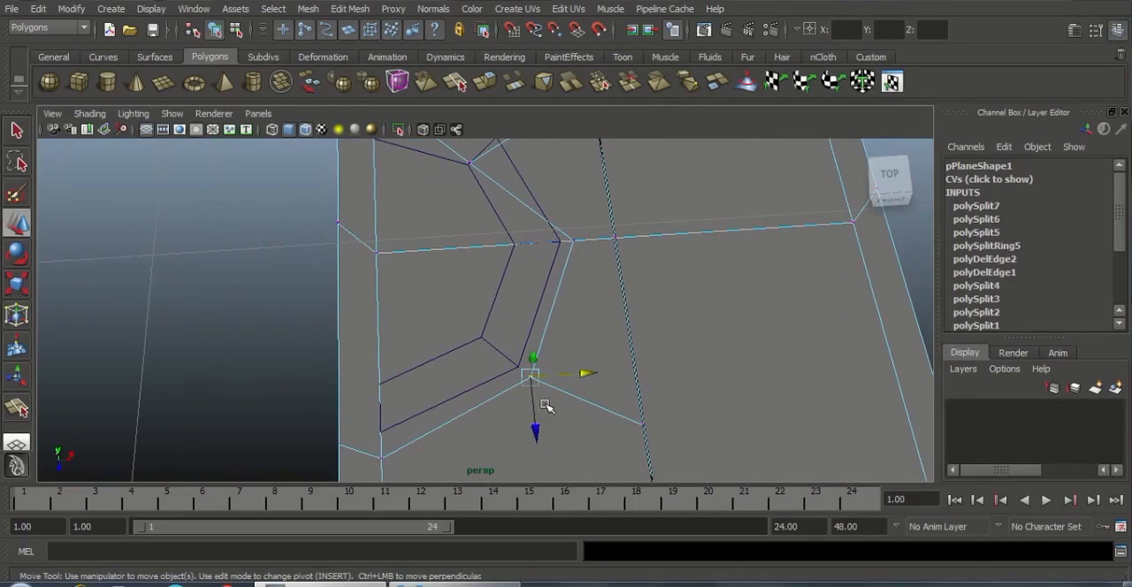
mouse_move(587, 378)
left_mouse_down()
mouse_move(569, 377)
mouse_move(587, 378)
left_mouse_up()
left_click_drag(534, 420, 534, 413)
left_click_drag(589, 371, 581, 371)
Move the negative-Z slanted cut's middle vertex to just outside the half ring's nearest outer corner
middle_click_drag(610, 276, 610, 395, "alt")
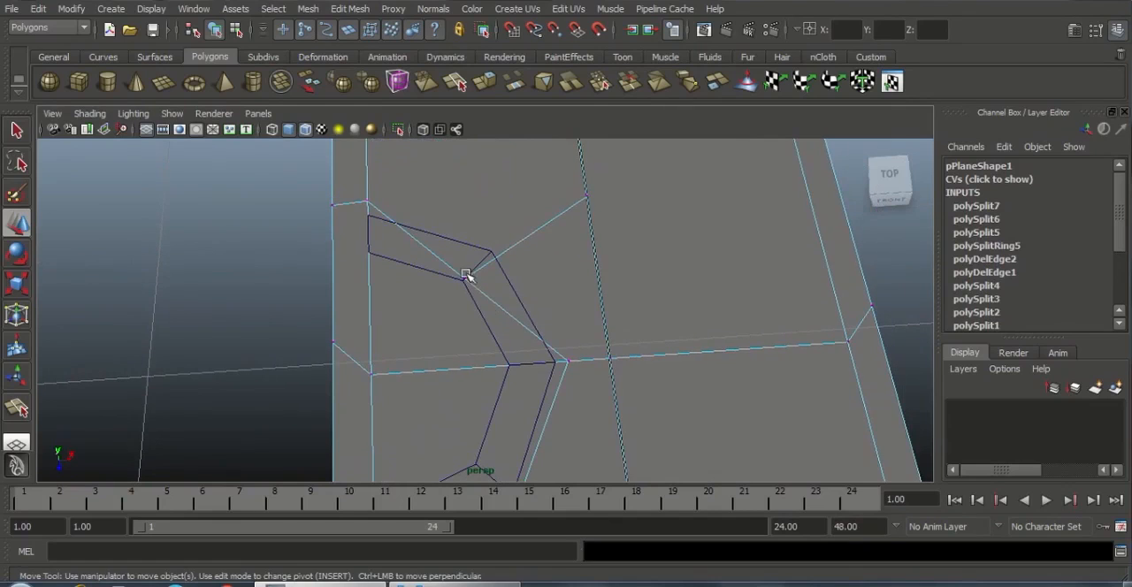
left_click(467, 279)
left_click_drag(523, 271, 573, 274)
left_click_drag(525, 322, 521, 296)
left_click_drag(569, 243, 563, 245)
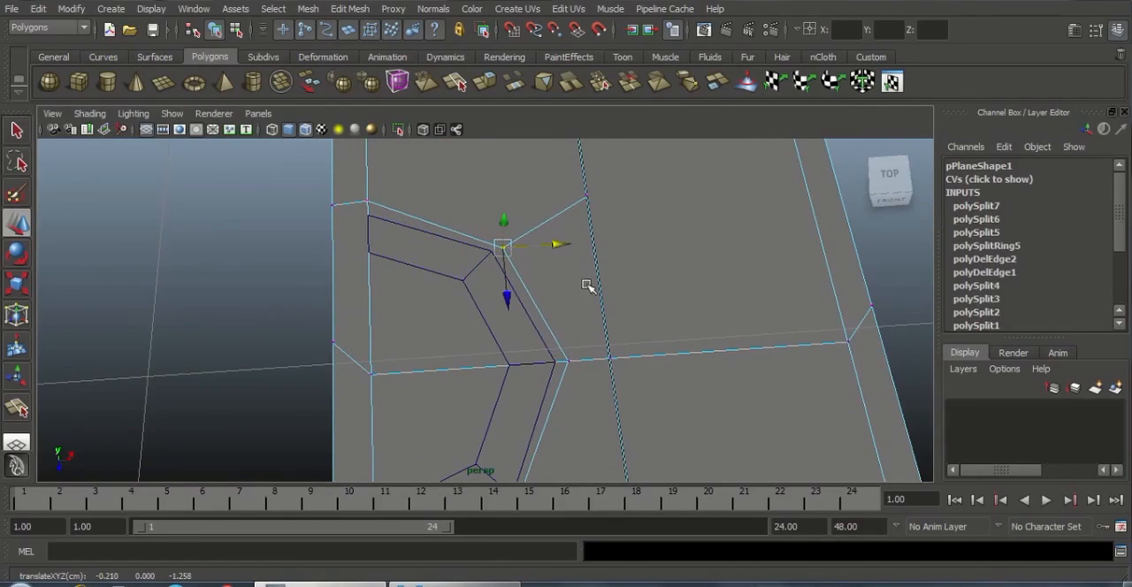
right_click_drag(589, 286, 589, 272, "alt")
middle_click_drag(589, 271, 633, 251, "alt")
right_click_drag(633, 251, 649, 310, "alt")
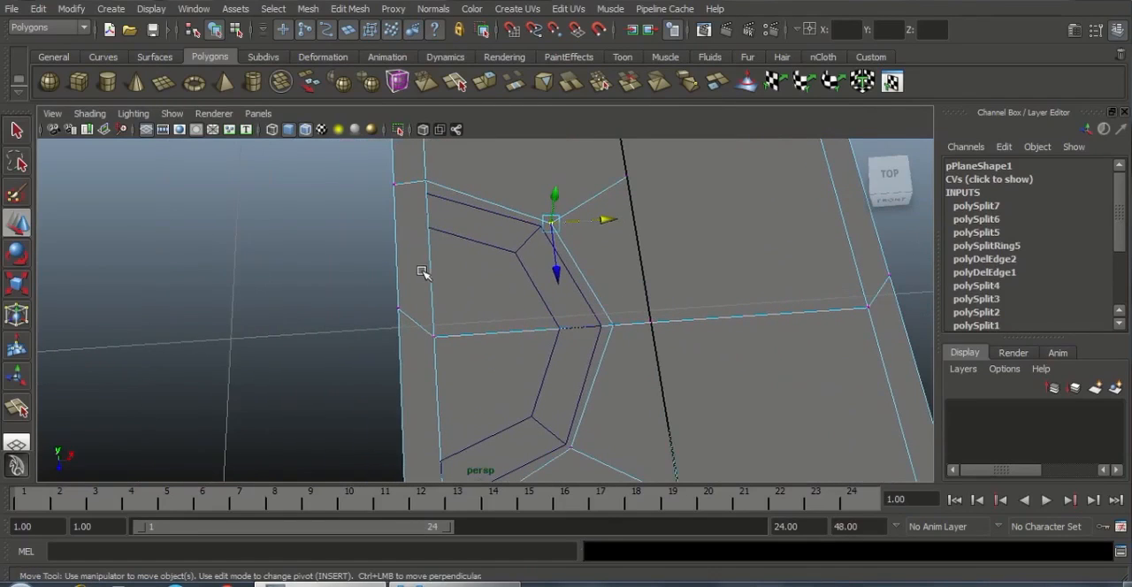
Delete the plane's faces enclosed by the notch cut, including the border strip beside the half ring
left_click_drag(419, 269, 480, 235, "alt")
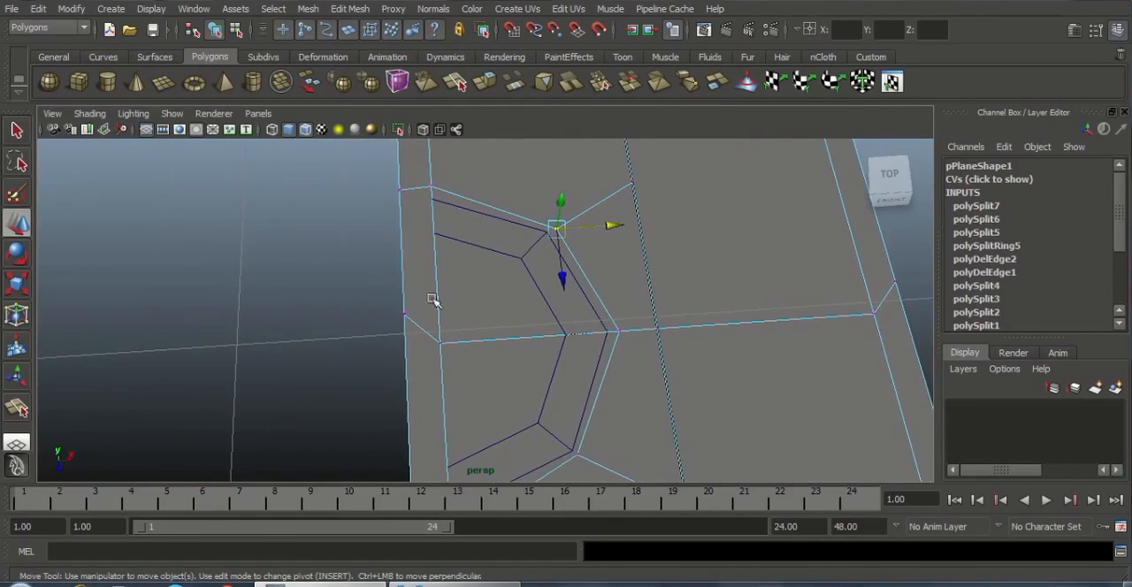
right_click(475, 306)
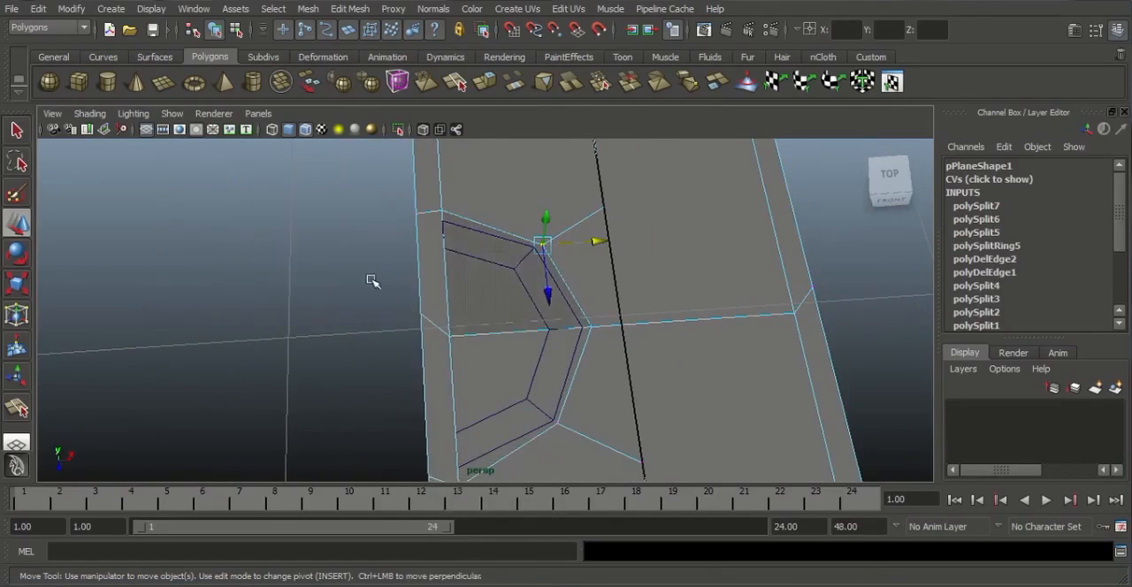
left_click(502, 433)
scroll(558, 371, "down", 2)
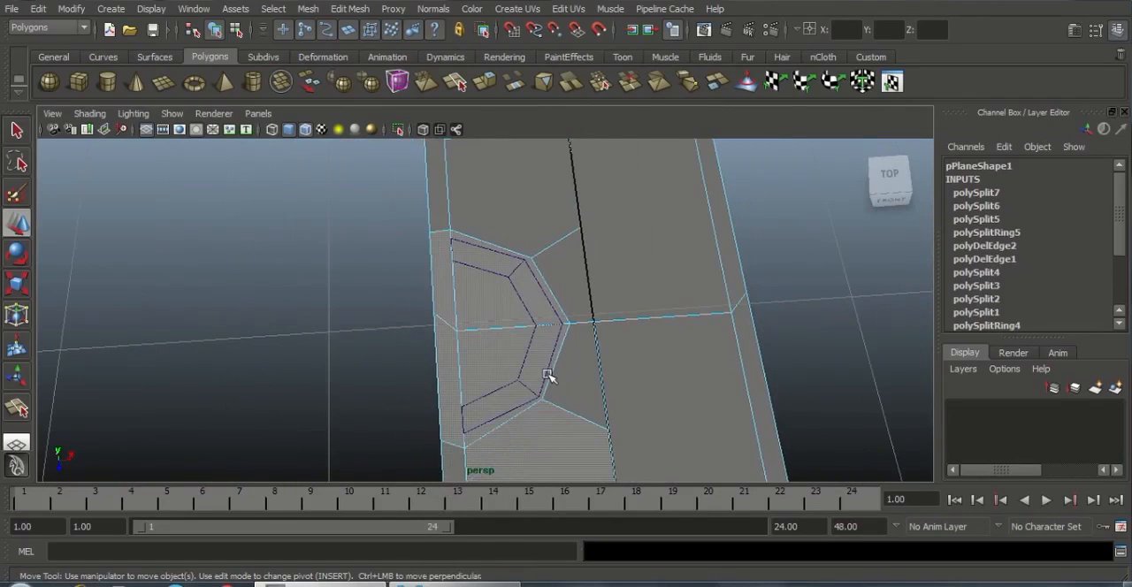
key("ctrl+z")
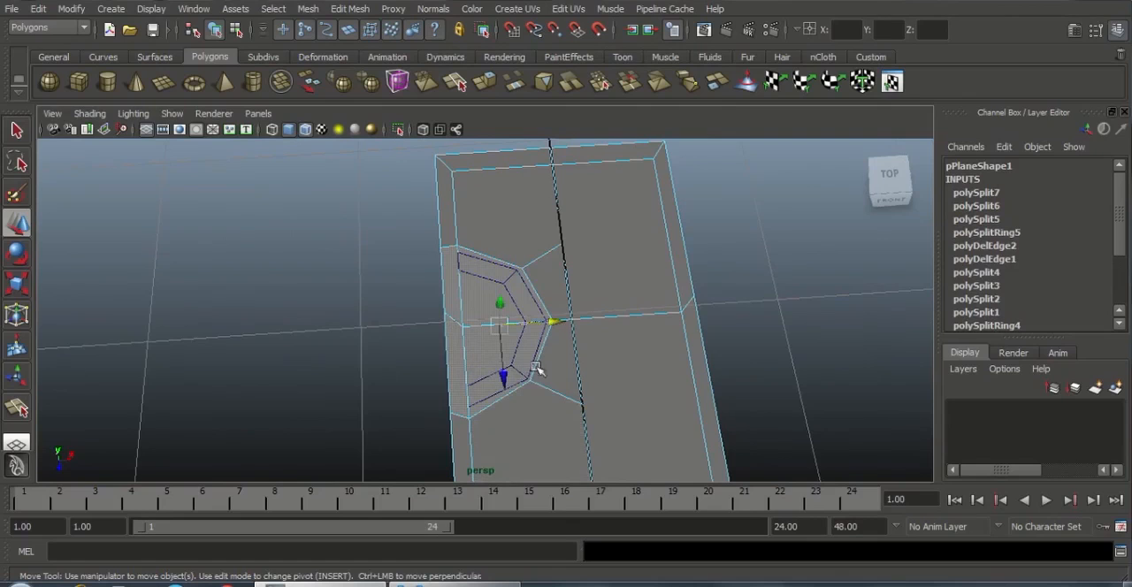
key("Delete")
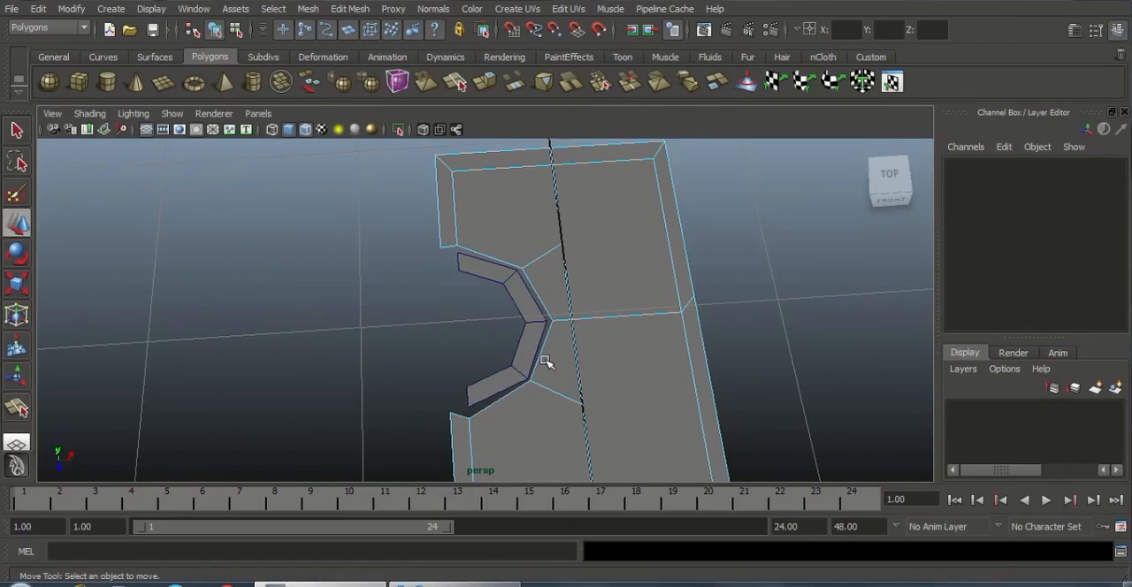
Combine the plane and the half ring into a single mesh
scroll(570, 265, "up", 3)
right_click_drag(573, 242, 640, 209)
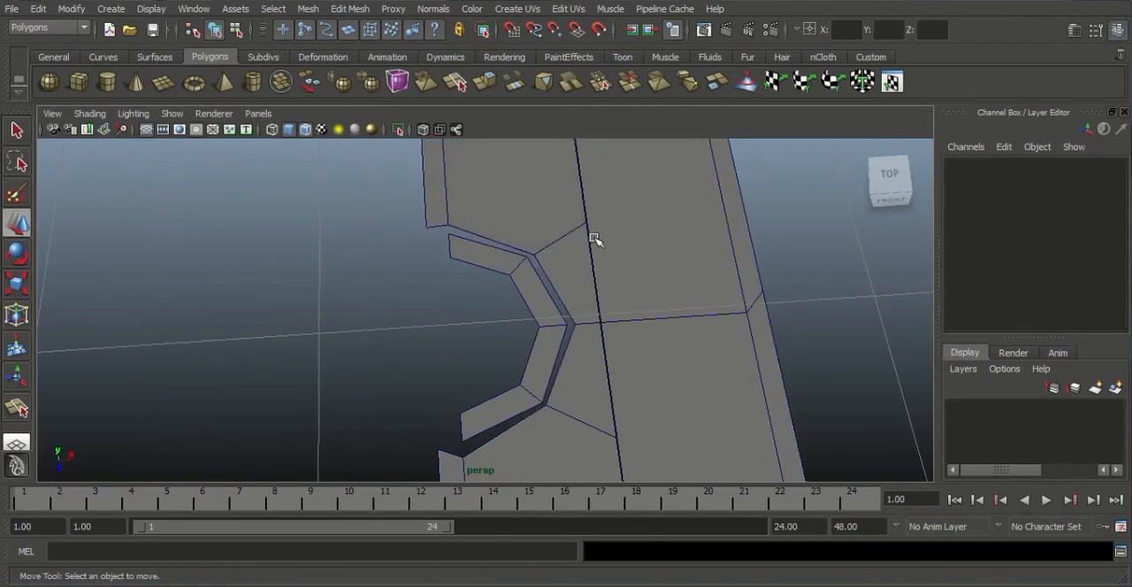
left_click(594, 238)
middle_click_drag(616, 250, 624, 223, "alt")
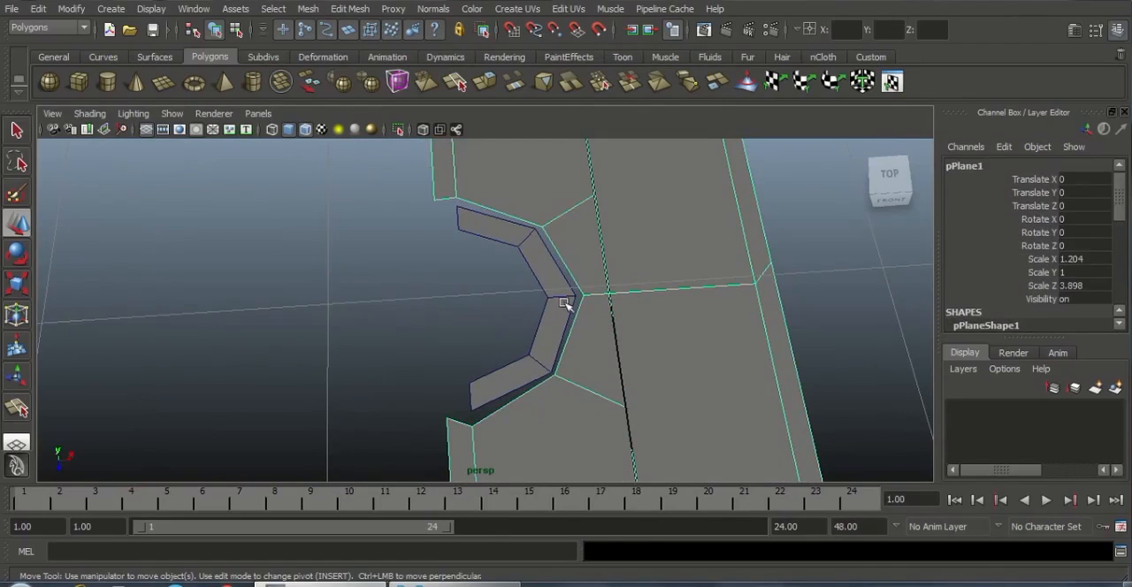
left_click(489, 242)
left_click(519, 198, "shift")
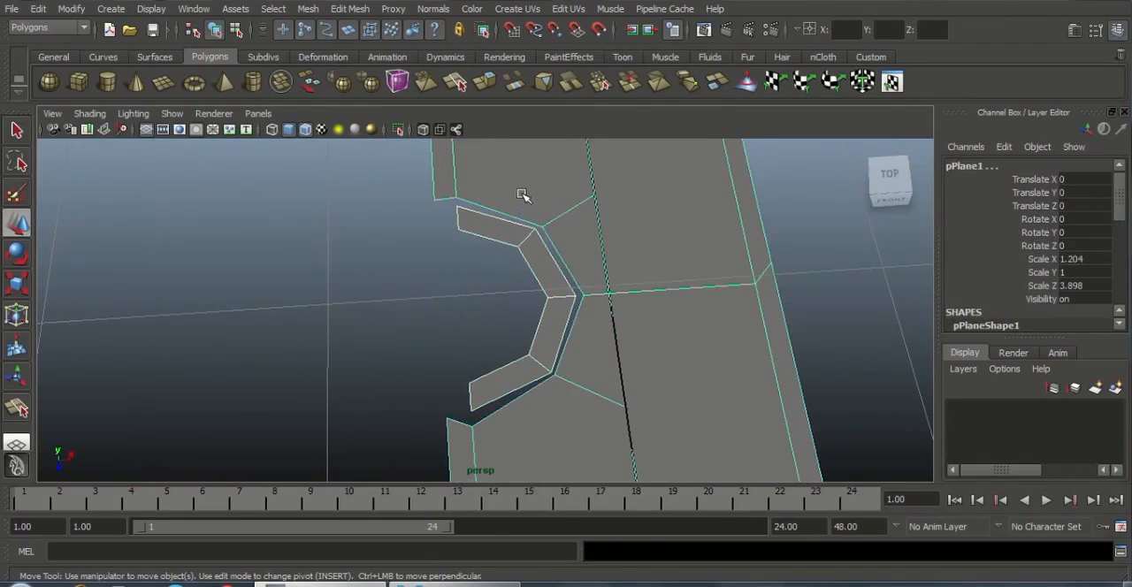
left_click(305, 9)
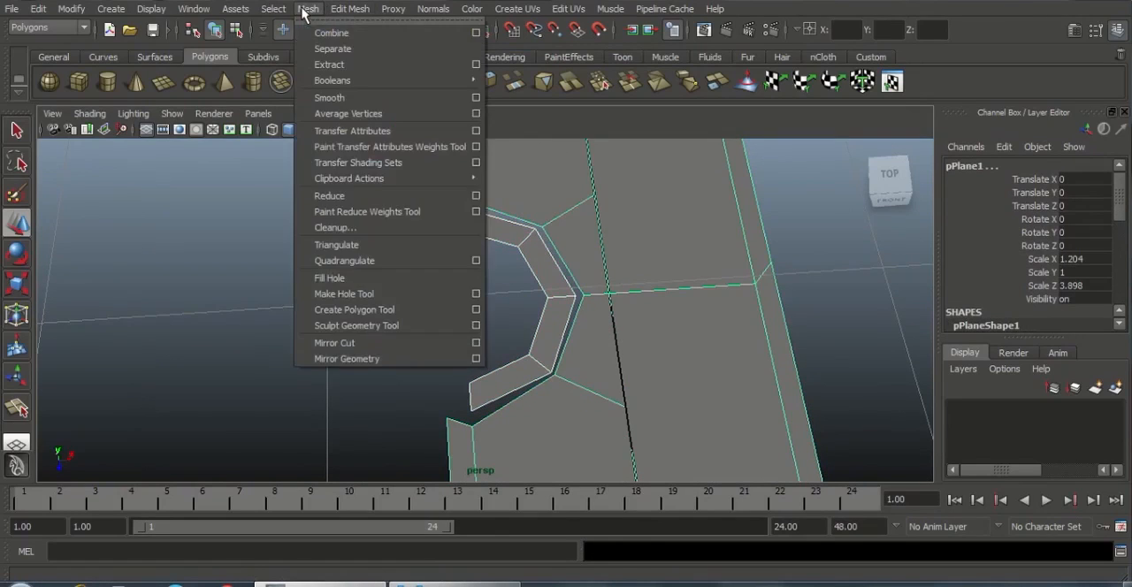
left_click(336, 33)
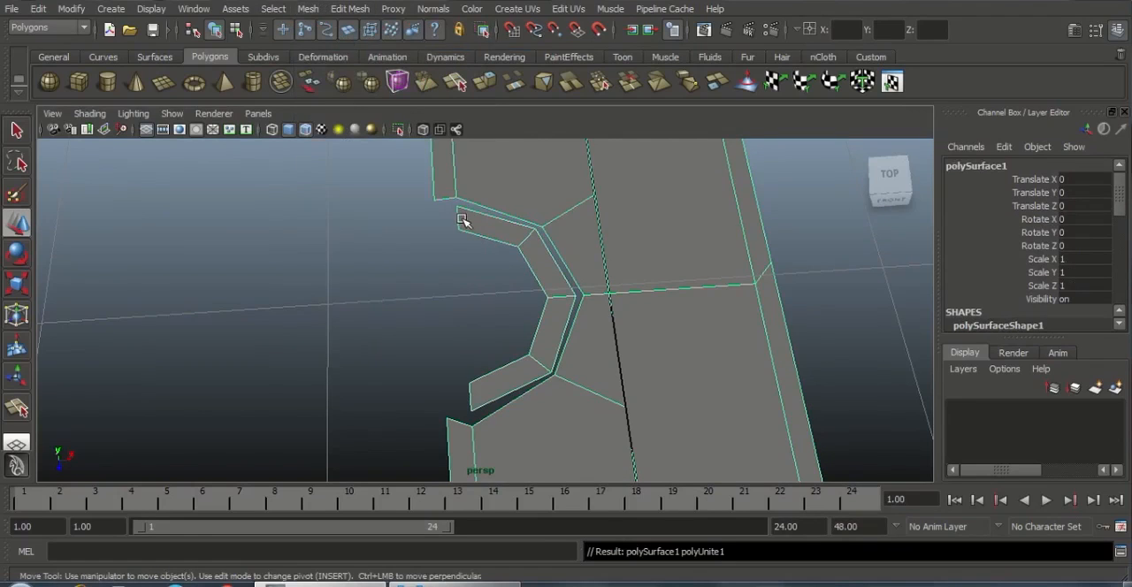
Merge the plane's middle and two slanted-corner notch vertices onto the half ring's matching outer vertices with the Merge Vertex Tool
middle_click_drag(504, 229, 455, 241, "alt")
left_click(350, 9)
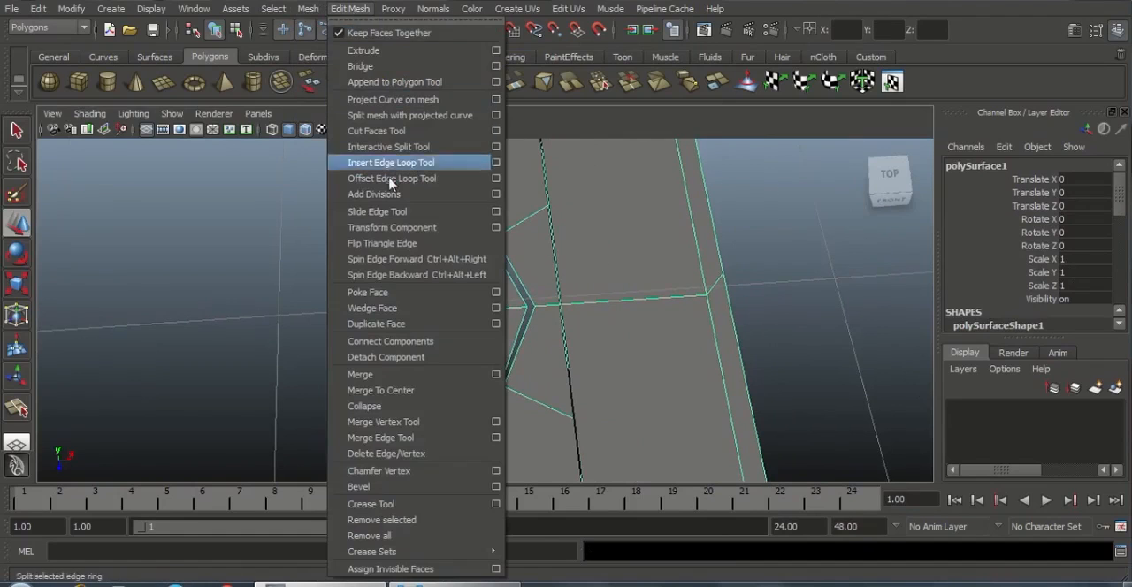
left_click(392, 421)
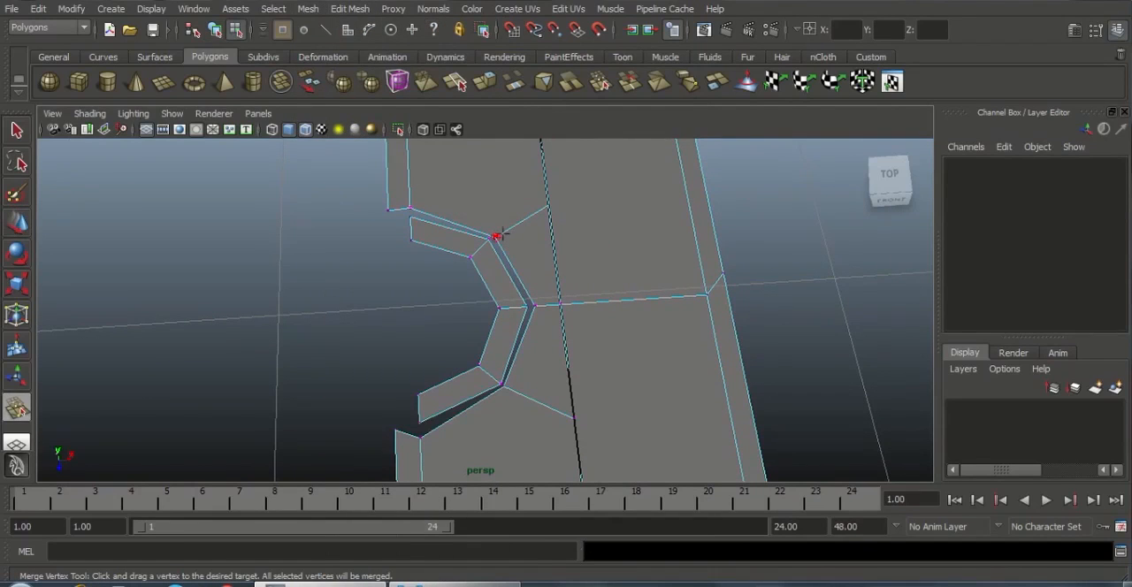
mouse_move(491, 239)
left_mouse_down()
mouse_move(534, 306)
mouse_move(523, 307)
left_mouse_up()
middle_click_drag(562, 375, 566, 304, "alt")
scroll(567, 361, "up", 5)
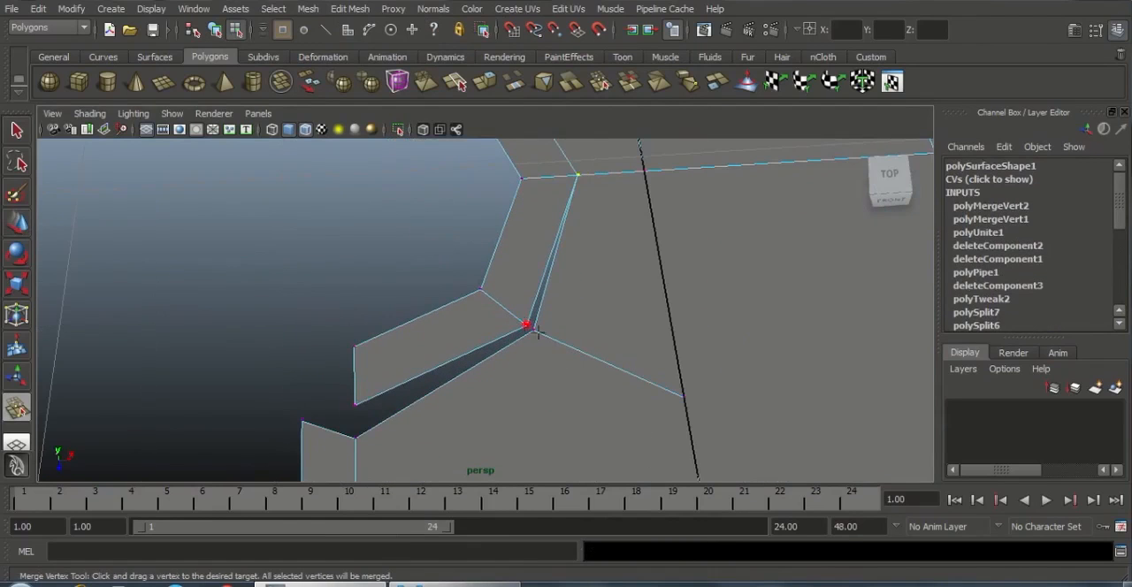
left_click_drag(536, 329, 530, 327)
key("ctrl+z")
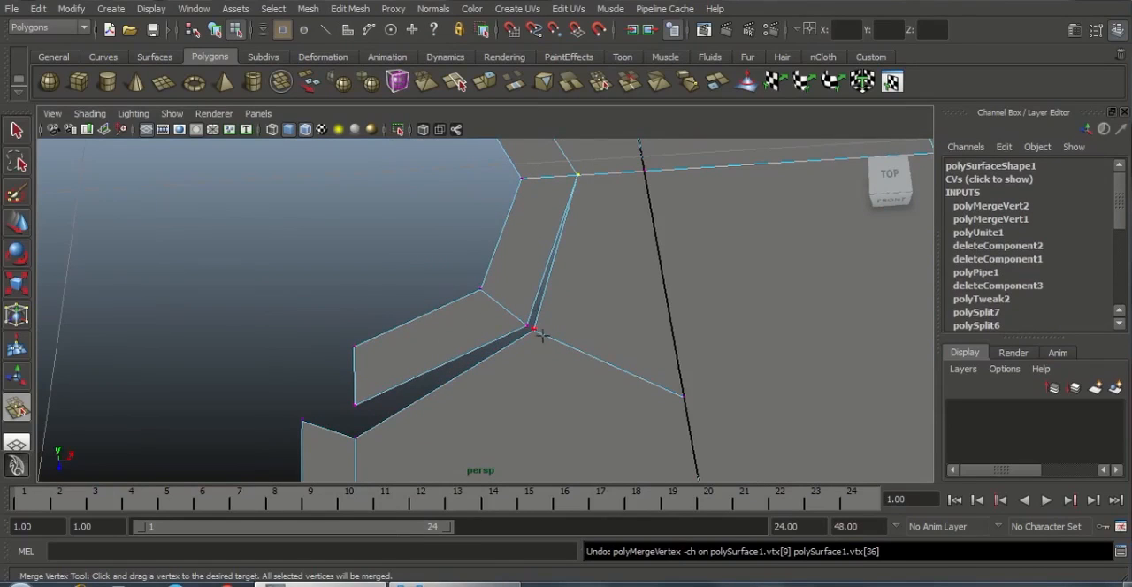
left_click_drag(538, 335, 489, 345)
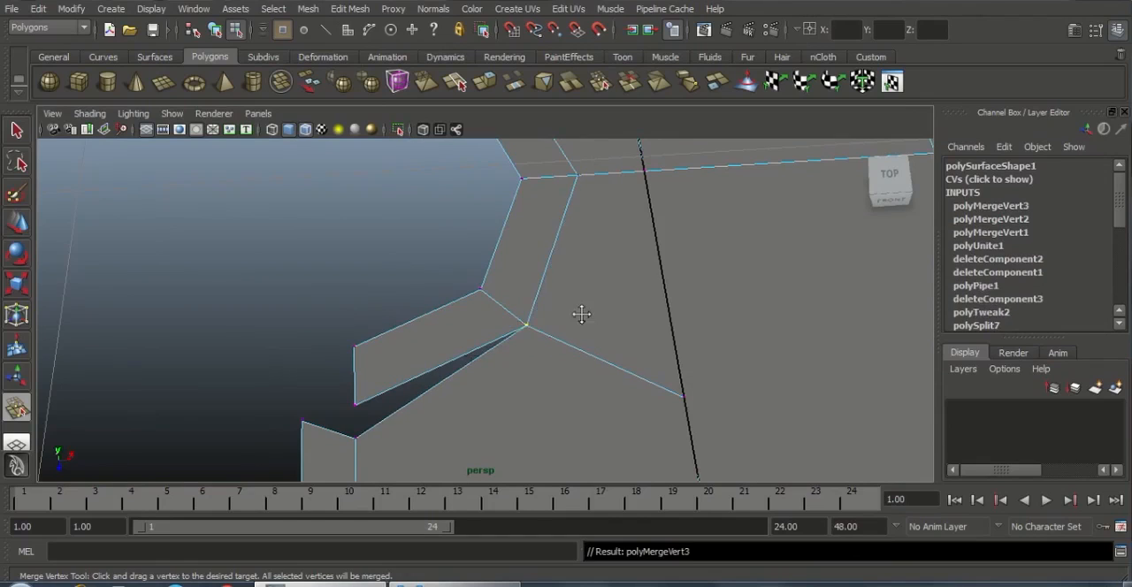
Merge the plane's inner border vertices at both ends of the notch with the half ring's outer end vertices
middle_click_drag(581, 313, 668, 278, "alt")
left_click_drag(459, 361, 461, 362)
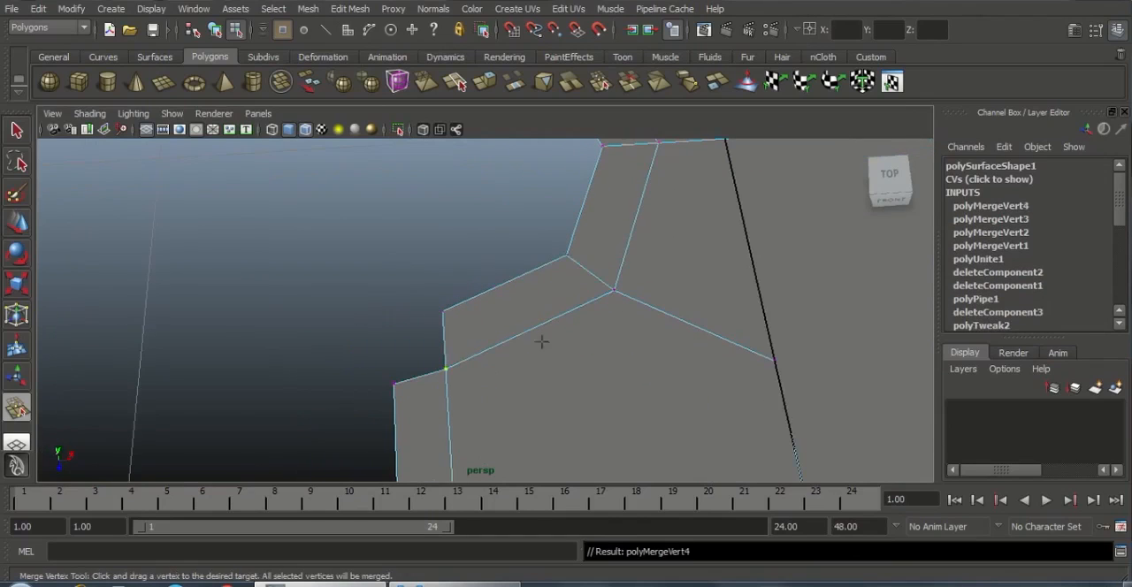
middle_click_drag(612, 414, 620, 526, "alt")
scroll(583, 318, "down", 3)
middle_click_drag(564, 281, 579, 355, "alt")
scroll(531, 307, "up", 3)
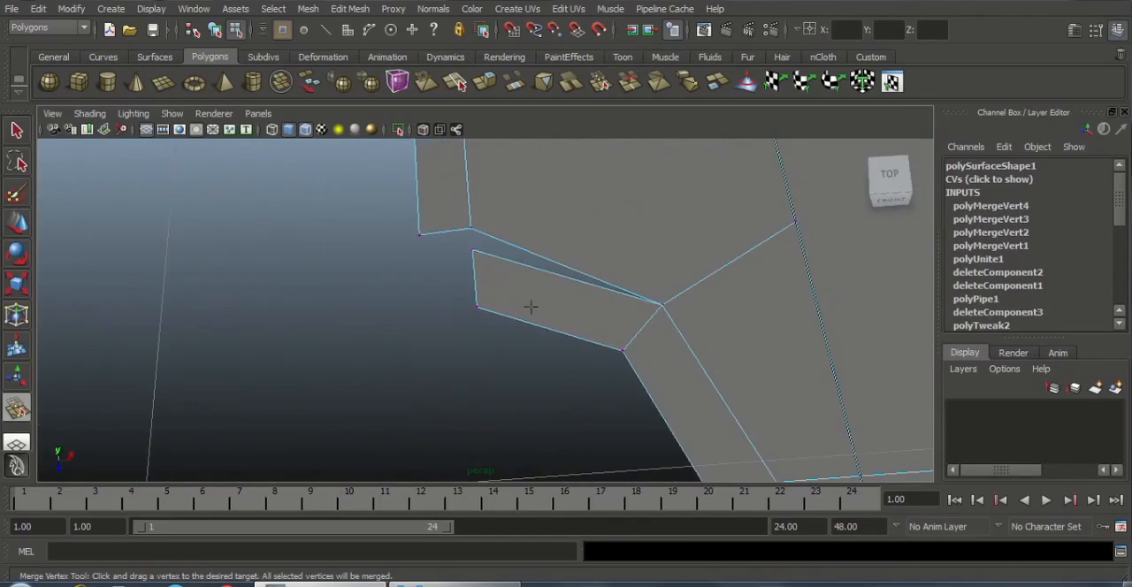
left_click_drag(484, 261, 486, 264)
scroll(504, 305, "down", 2)
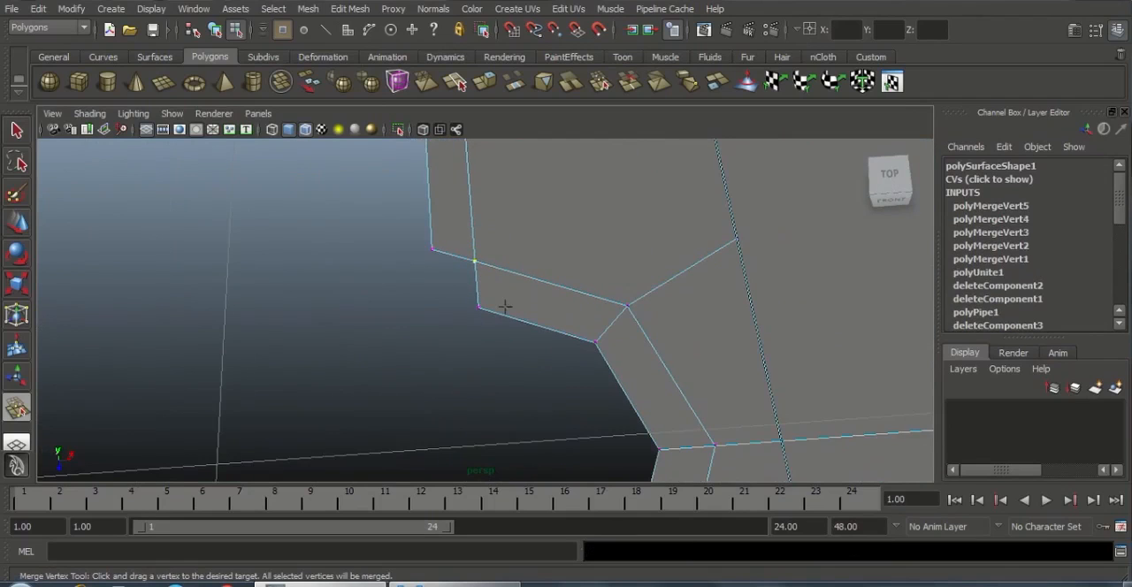
left_click_drag(478, 308, 433, 250)
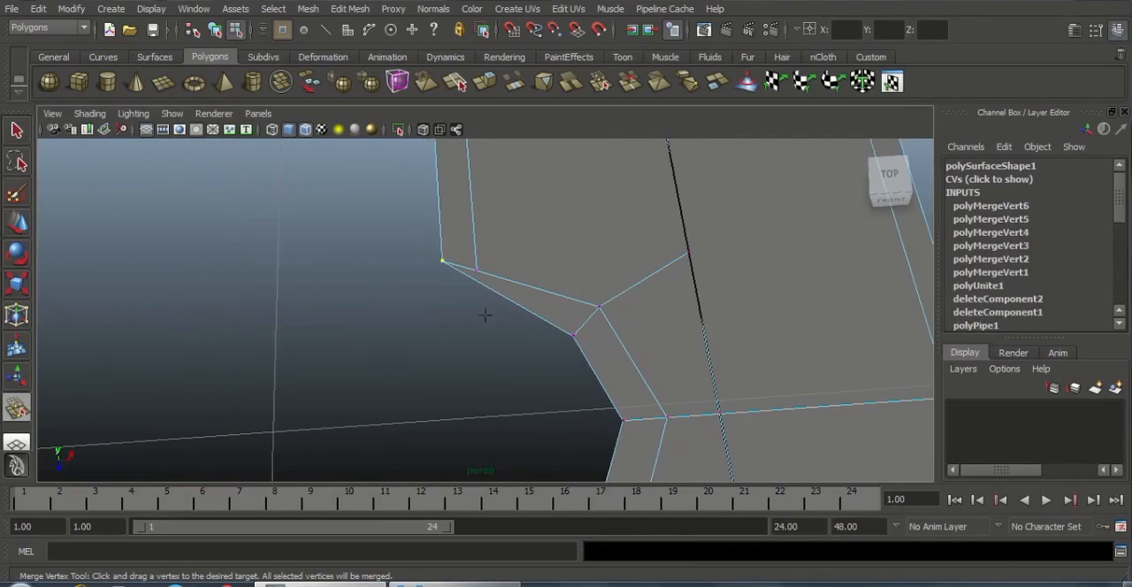
middle_click_drag(485, 316, 557, 283, "alt")
key("ctrl+z")
Move the negative-Z border strip's outer corner vertex along Z toward the notch, level with the half ring's inner end vertex
key("w")
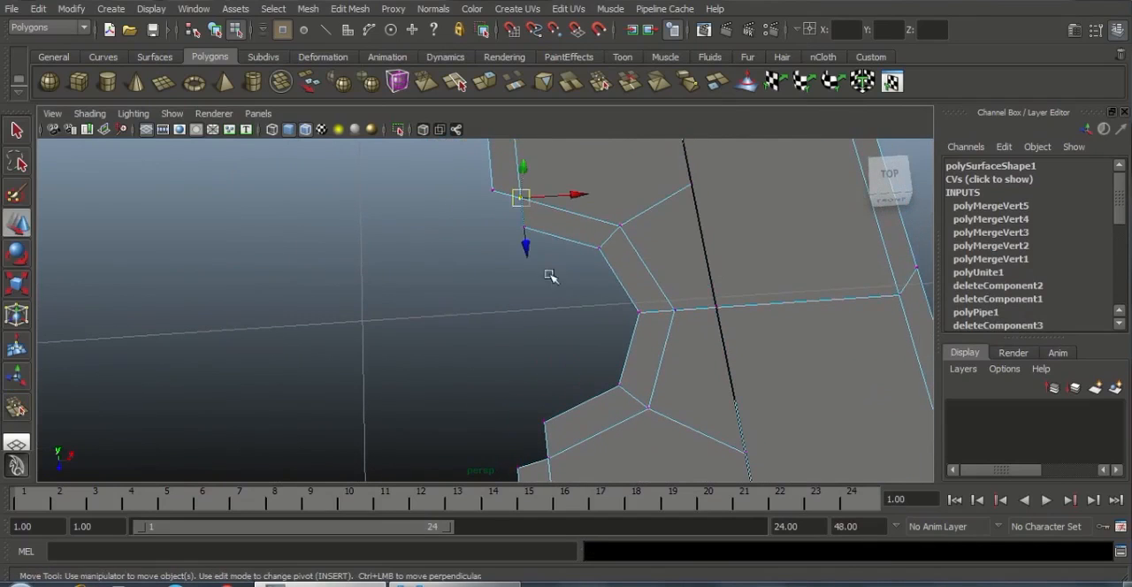
left_click(501, 246)
left_click(492, 190)
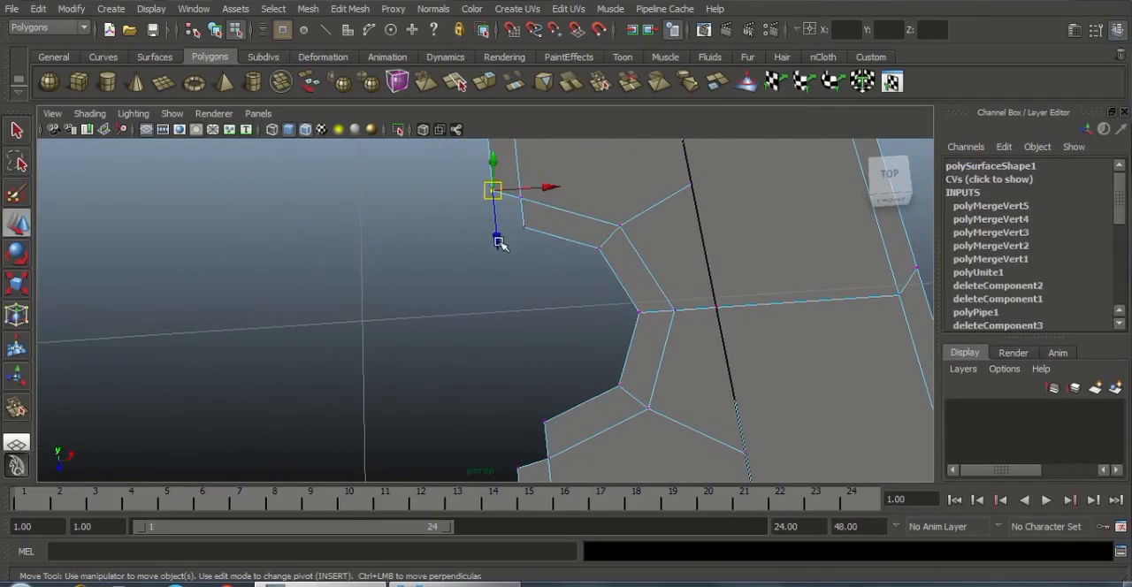
left_click_drag(500, 246, 505, 276)
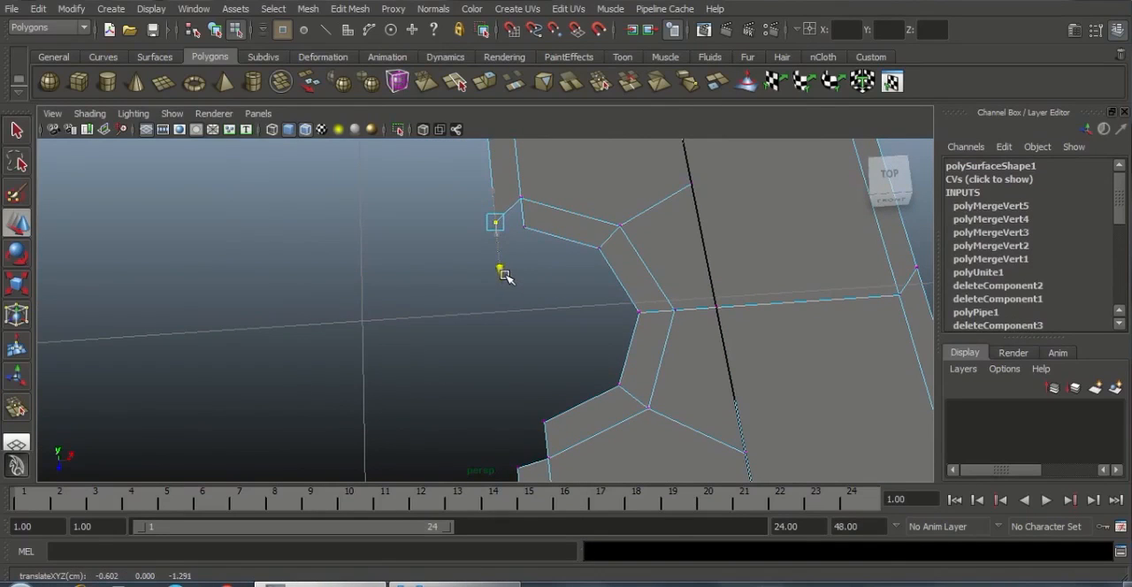
left_click(515, 255)
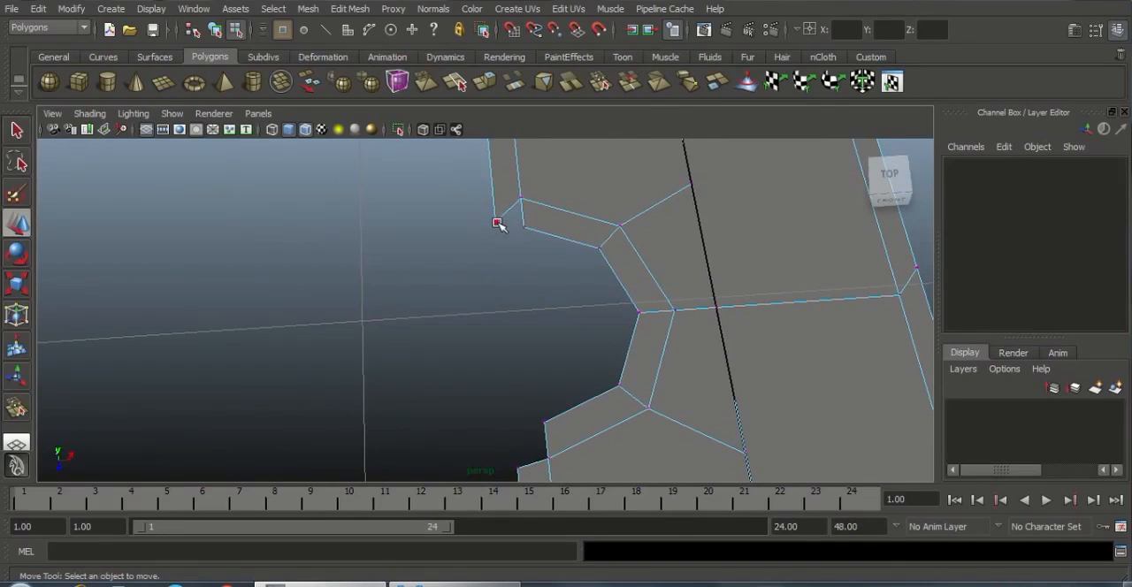
left_click(496, 222)
left_click(520, 330)
left_click(495, 222)
left_click_drag(499, 267, 501, 271)
Move the positive-Z border strip's outer corner vertex along Z toward the notch, about level with the half ring's inner end vertex
left_click(514, 434)
left_click(518, 466)
middle_click_drag(547, 353, 549, 278, "alt")
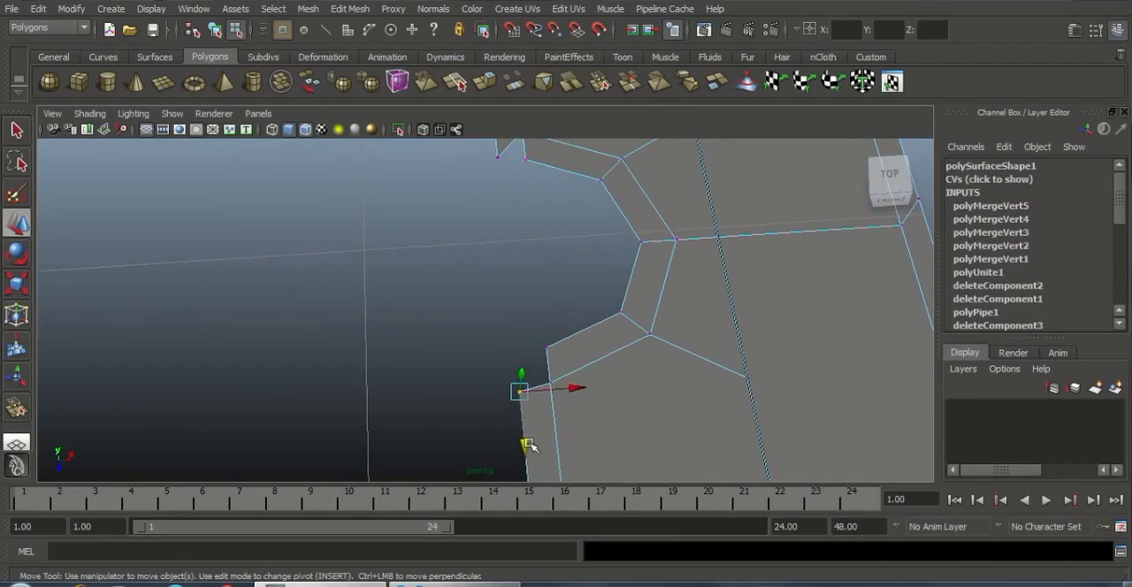
left_click_drag(524, 443, 523, 404)
middle_click_drag(567, 292, 570, 357, "alt")
left_click(550, 287)
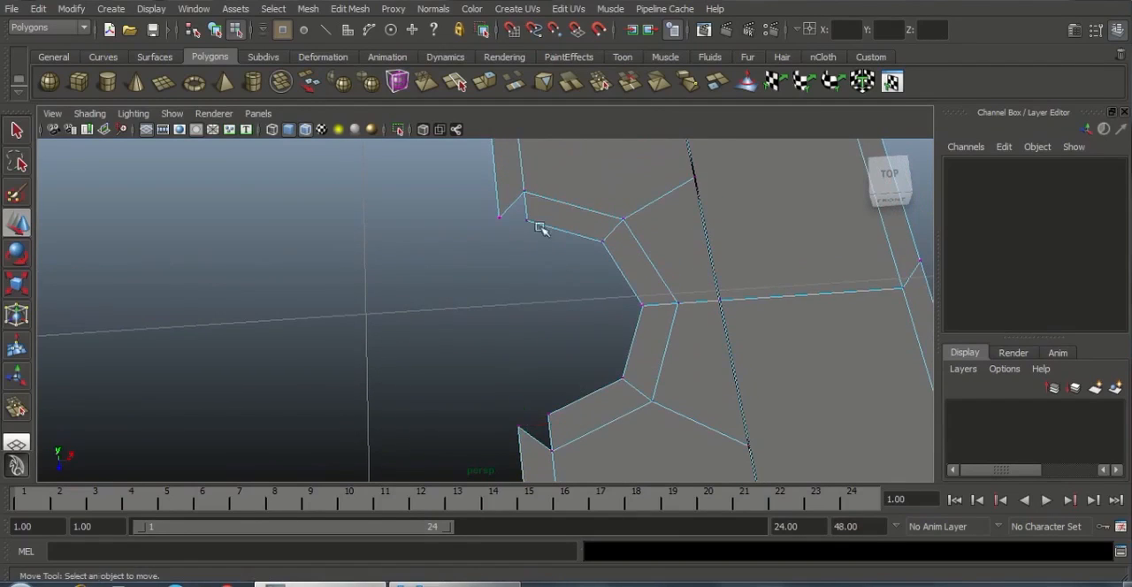
Merge the half ring's two inner end vertices onto the plane's outer border corners, closing the gaps at both notch ends
left_click(350, 9)
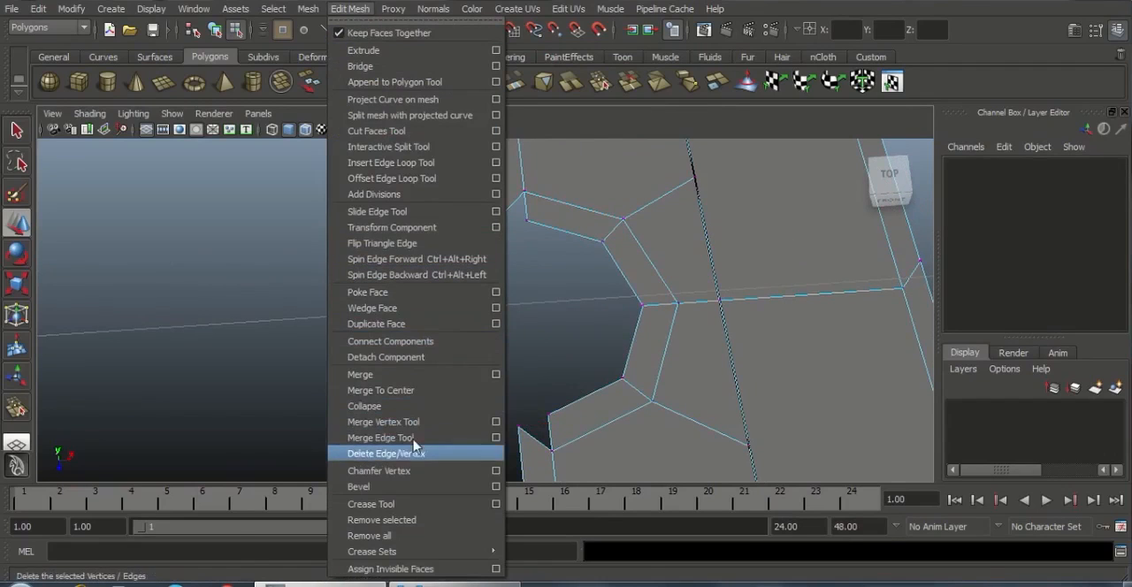
left_click(389, 423)
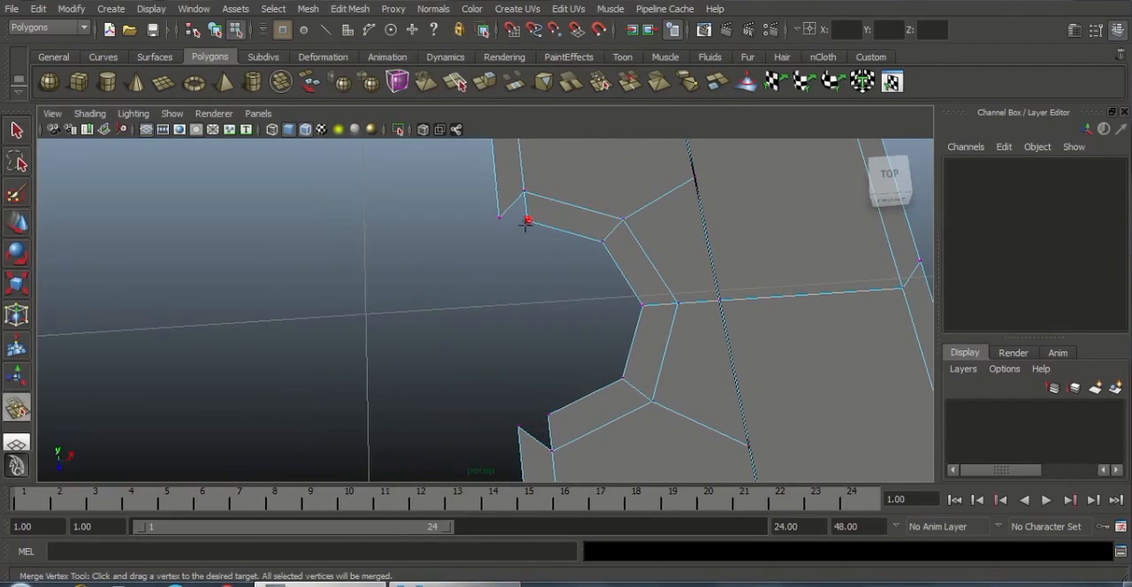
left_click_drag(493, 216, 497, 218)
left_click_drag(549, 417, 519, 428)
middle_click_drag(591, 258, 606, 231, "alt")
scroll(597, 310, "down", 4)
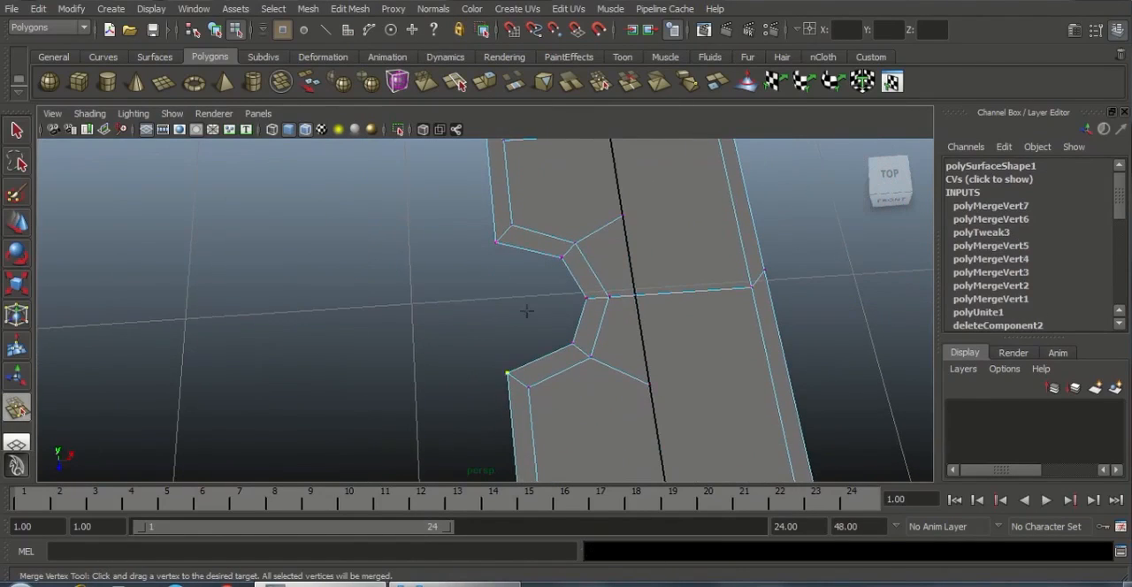
middle_click_drag(526, 311, 527, 343, "alt")
Nudge the vertex pairs at the notch's two inner bends slightly apart along Z, shifting the positive-Z pair slightly outward in X too
key("w")
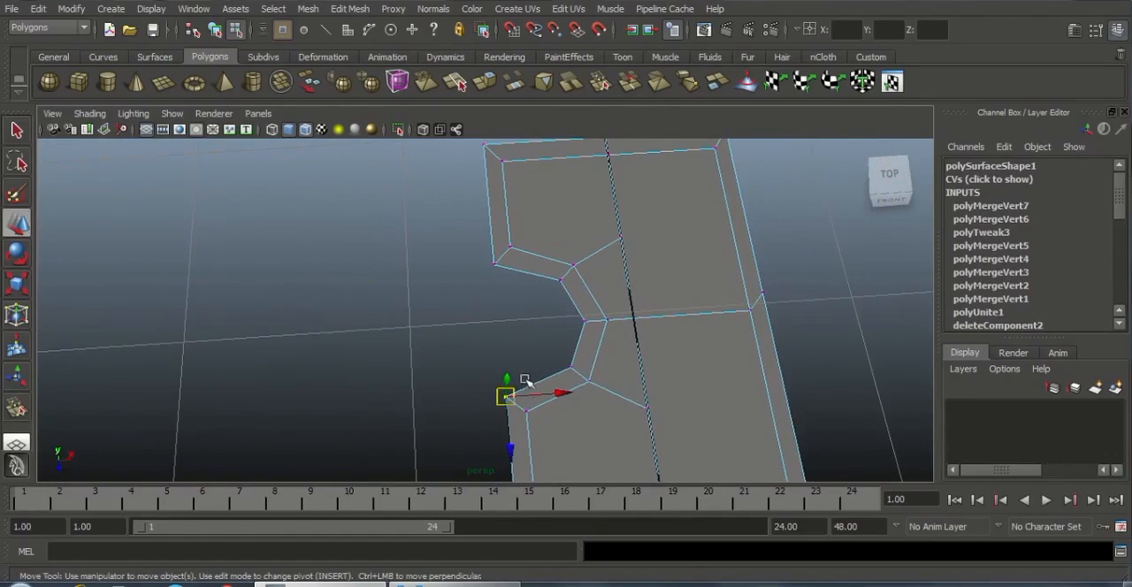
middle_click_drag(529, 382, 554, 366, "alt")
scroll(568, 390, "up", 3)
left_click(532, 273)
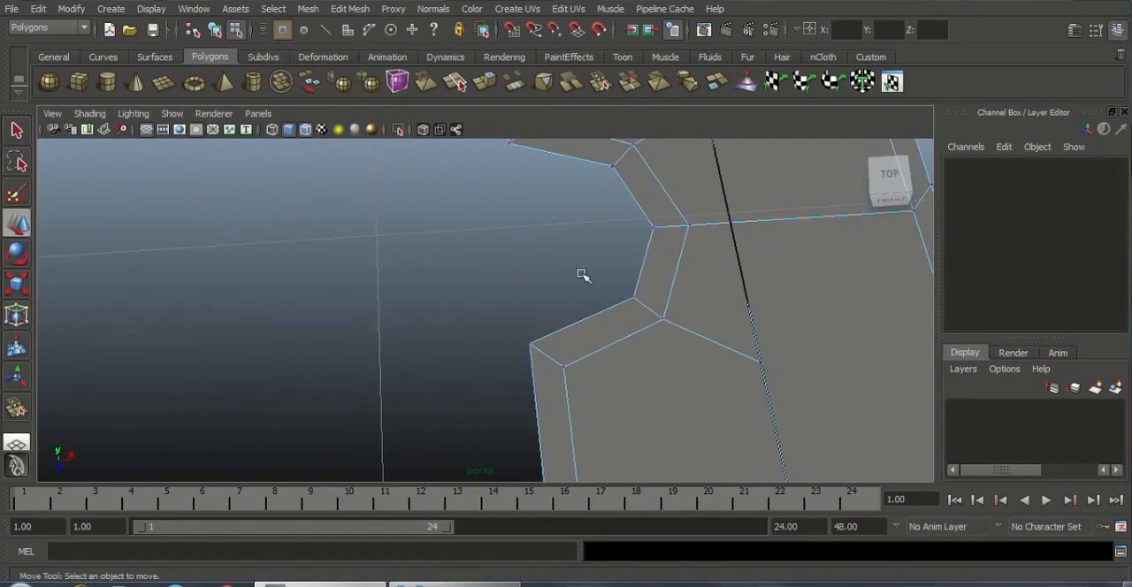
scroll(606, 296, "down", 4)
middle_click_drag(604, 298, 565, 345, "alt")
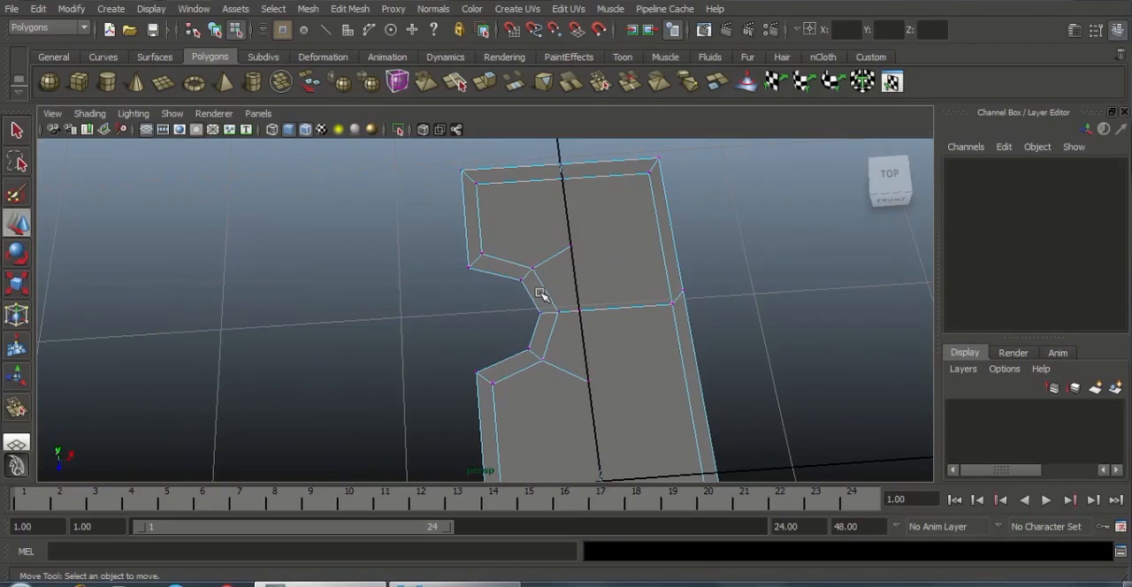
left_click_drag(513, 258, 541, 293)
left_click_drag(515, 336, 555, 371, "shift")
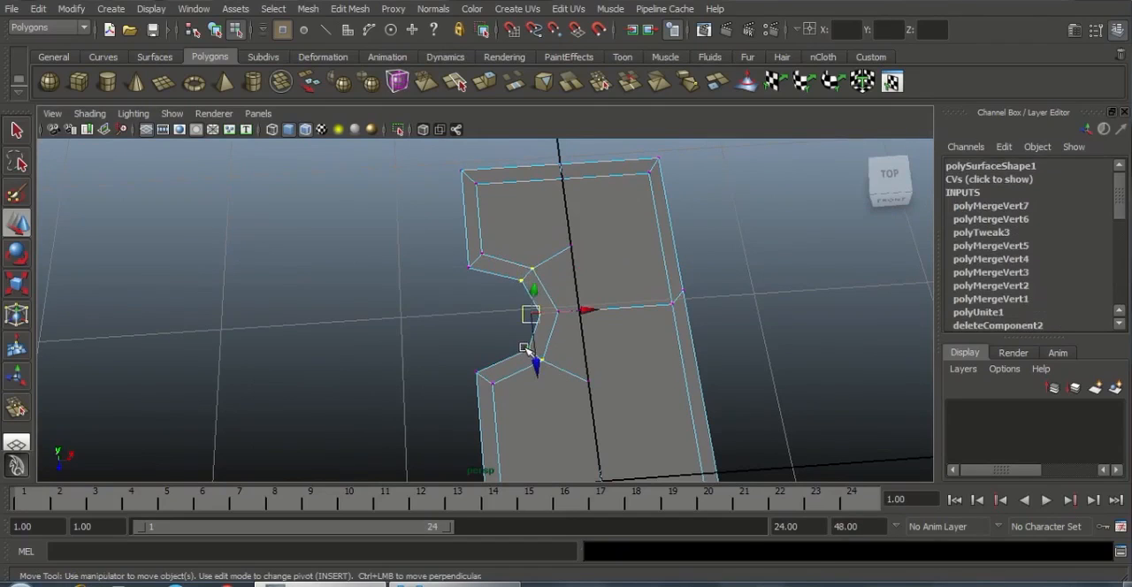
key("ctrl+z")
left_click_drag(489, 339, 538, 360)
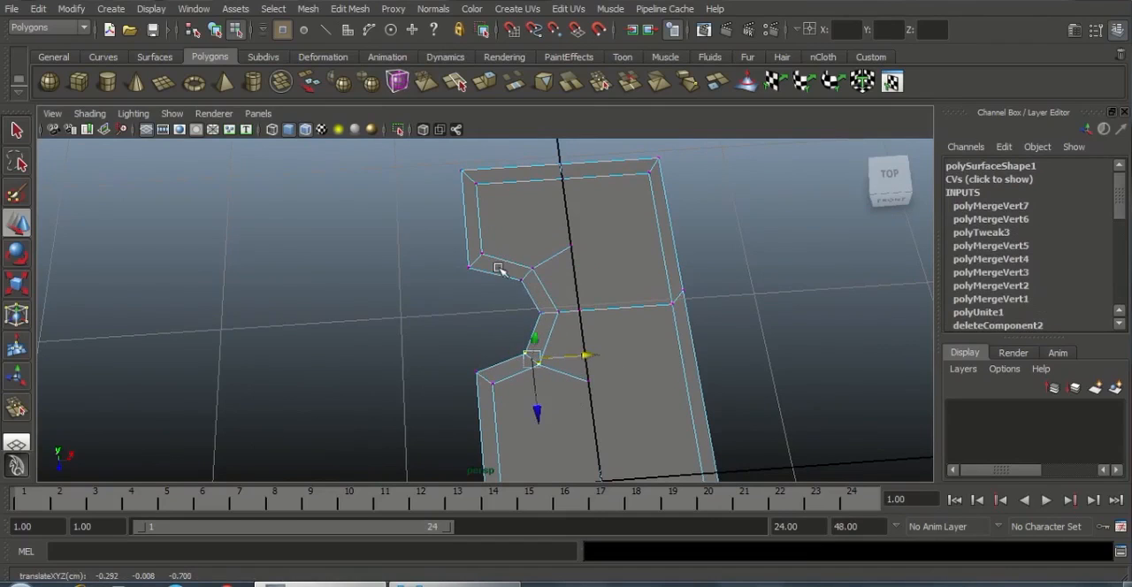
left_click_drag(505, 258, 534, 313)
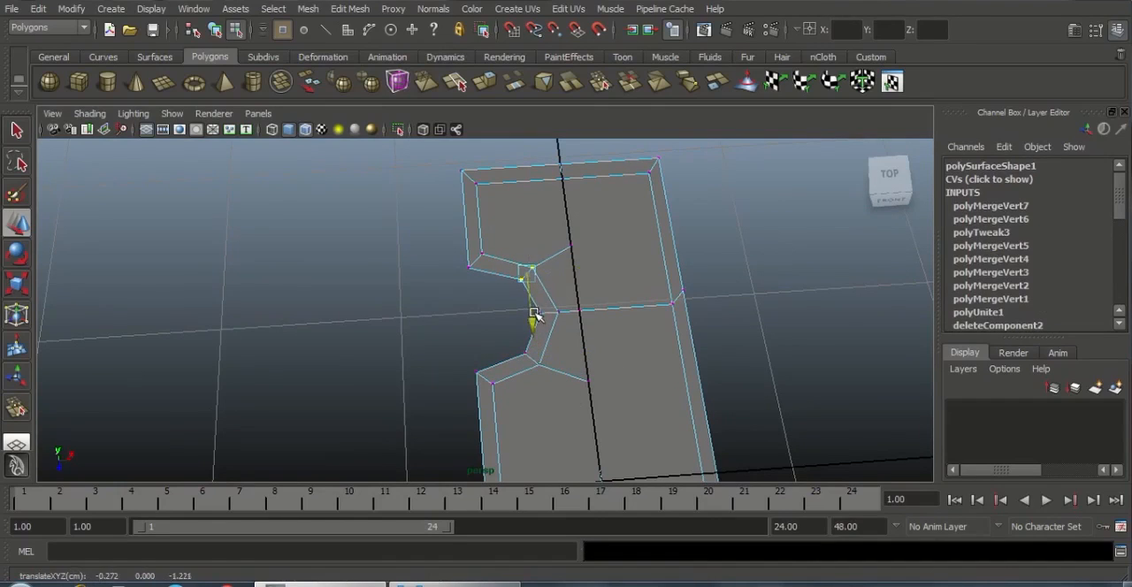
left_click(503, 327)
Inspect the merged part in object mode, checking the notched end, the long sides and the tapered end
left_click_drag(601, 324, 399, 351, "alt")
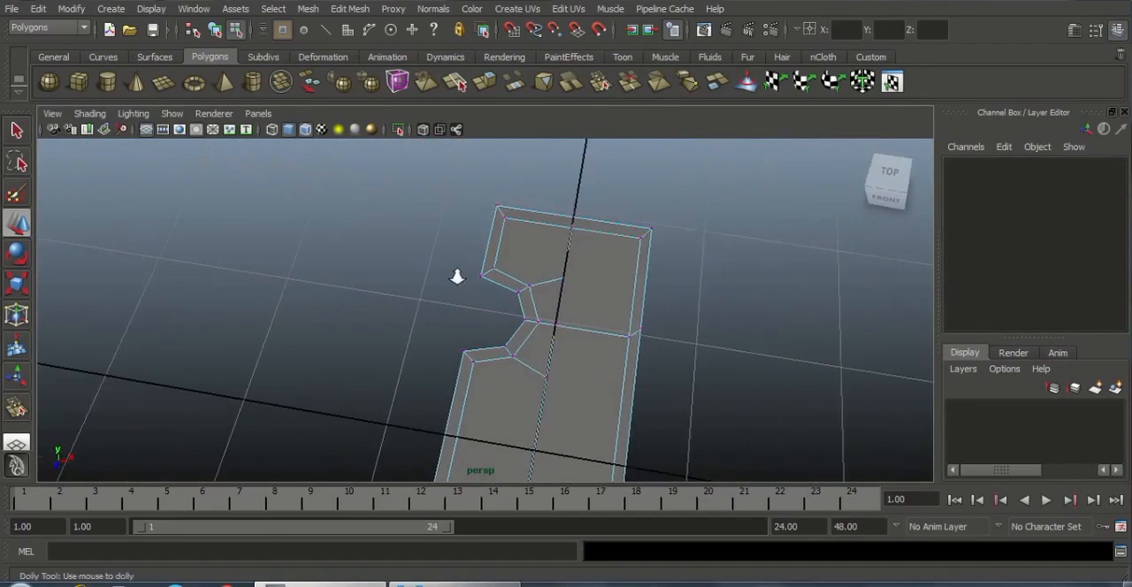
left_click_drag(553, 356, 580, 278, "alt")
right_click_drag(579, 280, 645, 259)
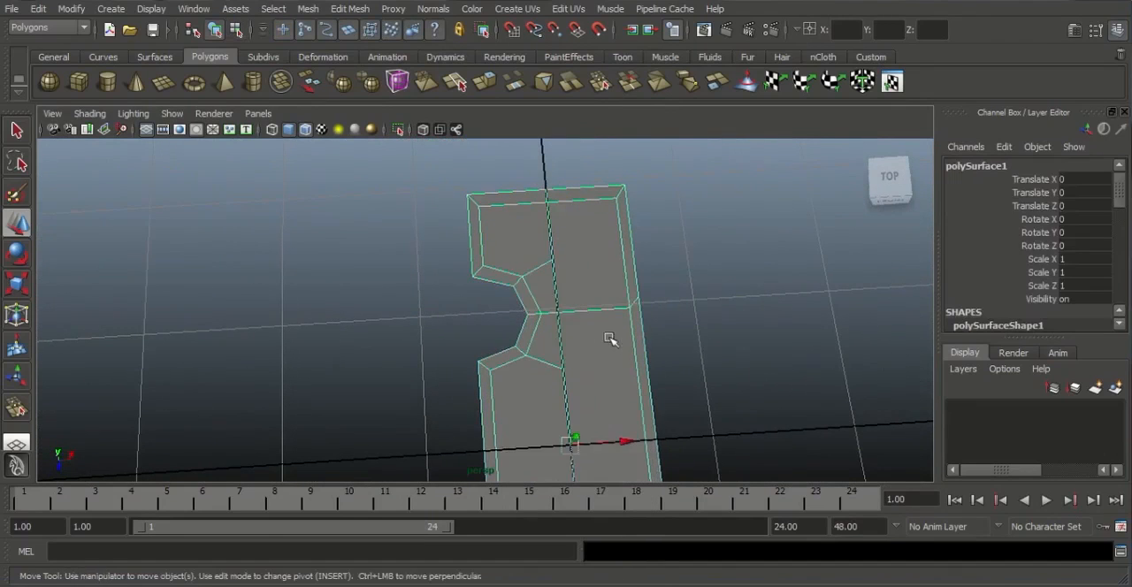
middle_click_drag(599, 364, 587, 208, "alt")
right_click_drag(575, 311, 522, 333, "alt")
middle_click_drag(578, 375, 569, 290, "alt")
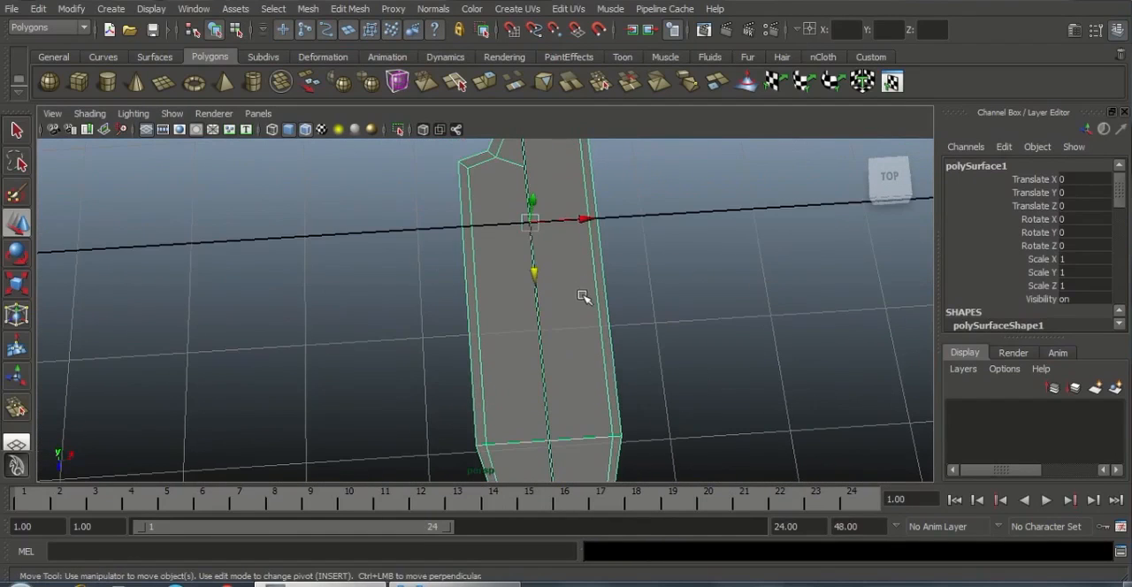
middle_click_drag(588, 352, 594, 430, "alt")
middle_click_drag(601, 371, 606, 327, "alt")
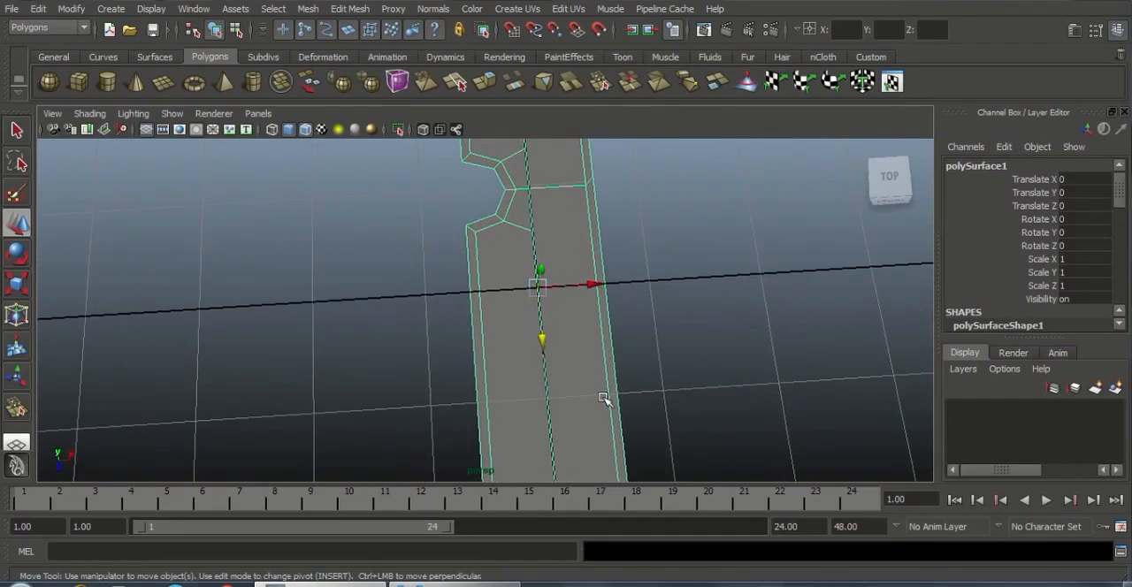
middle_click_drag(603, 396, 597, 291, "alt")
scroll(600, 297, "up", 1)
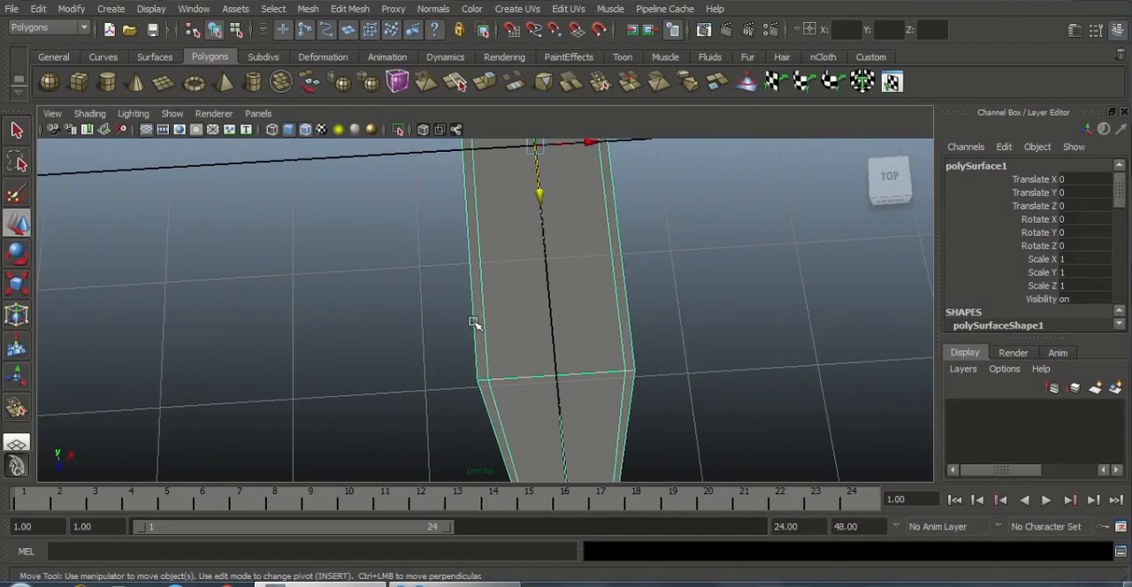
Insert two support edge loops across the border strips, one on each side of the end corner beside the notch
left_click_drag(475, 324, 570, 369, "alt")
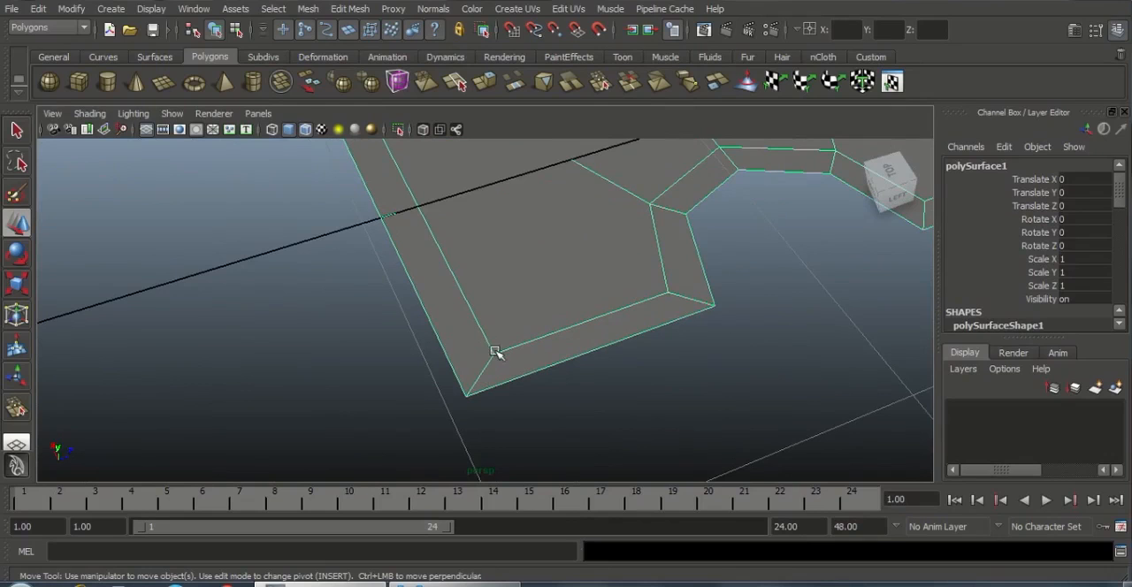
left_click(363, 11)
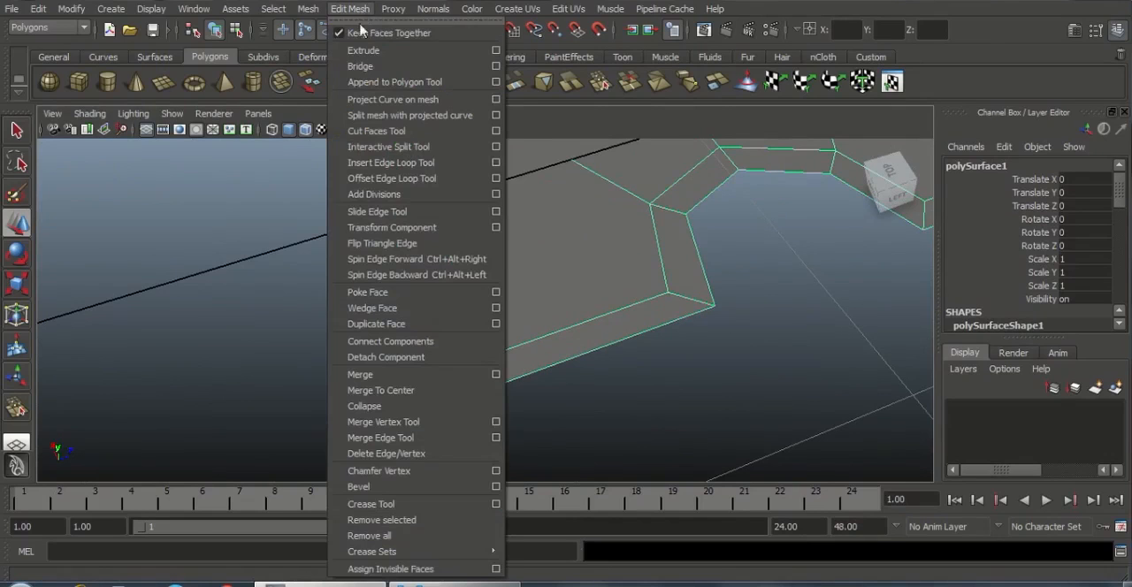
left_click(390, 163)
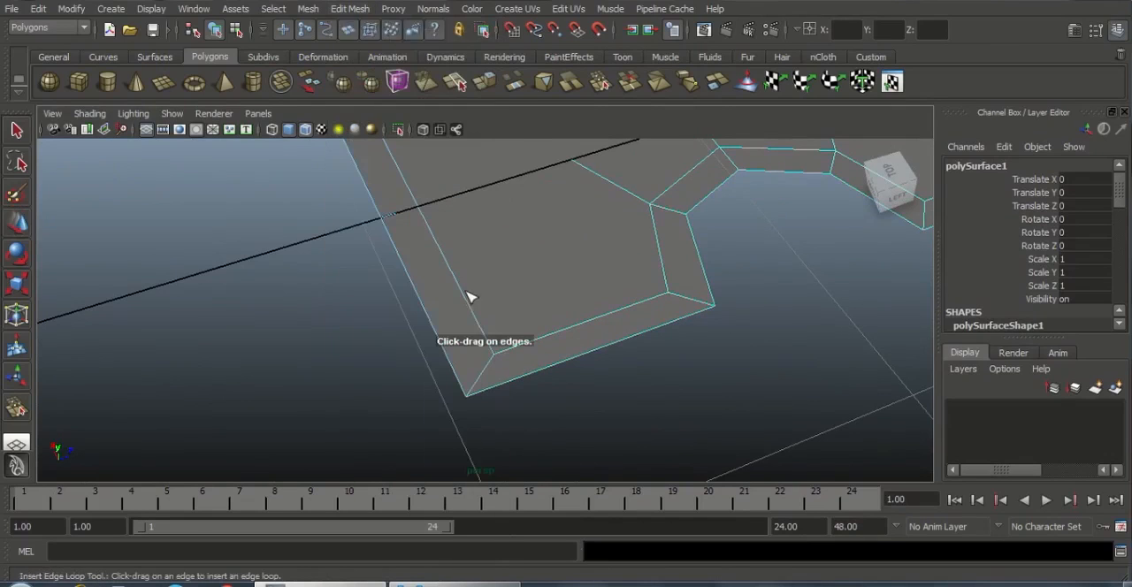
left_click_drag(519, 357, 511, 352)
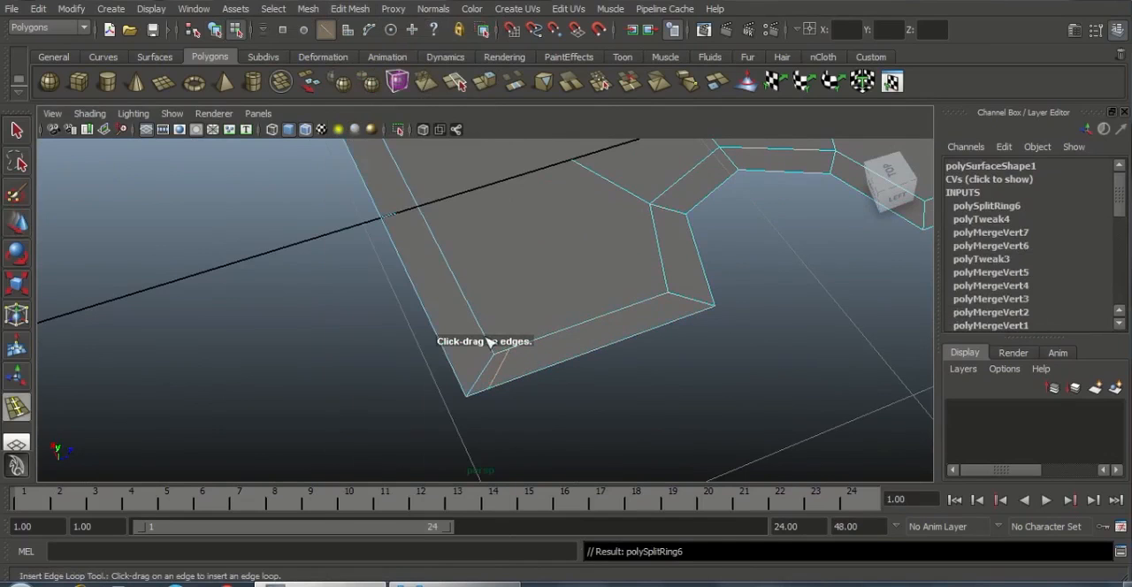
left_click_drag(520, 361, 586, 388, "alt")
key("w")
right_click_drag(591, 325, 637, 301)
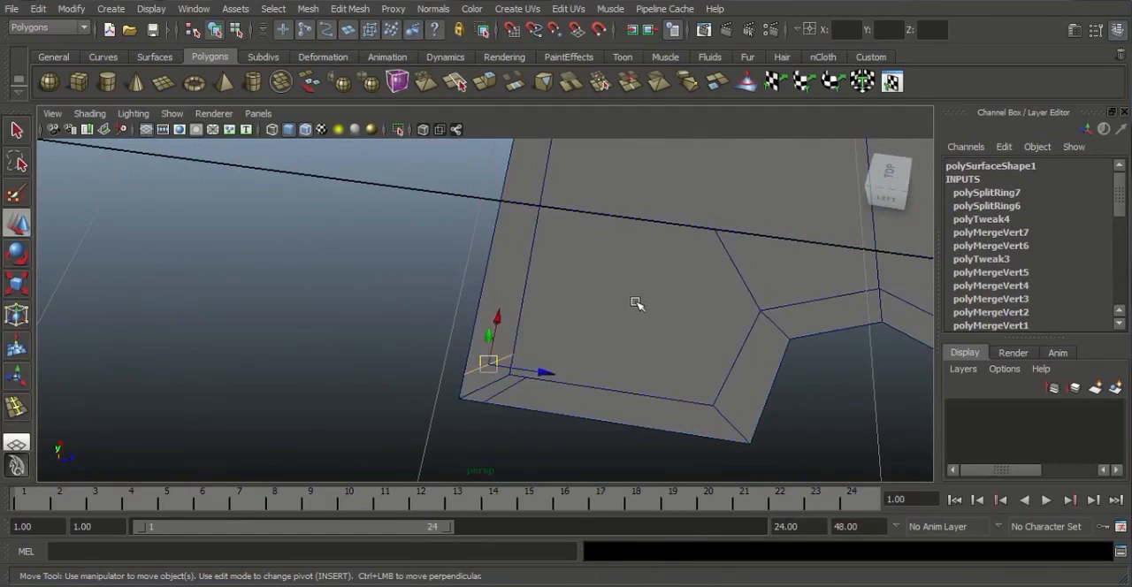
Split the face from the side strip's support loop to the lengthwise centre edge, running parallel to the end border
left_click(364, 9)
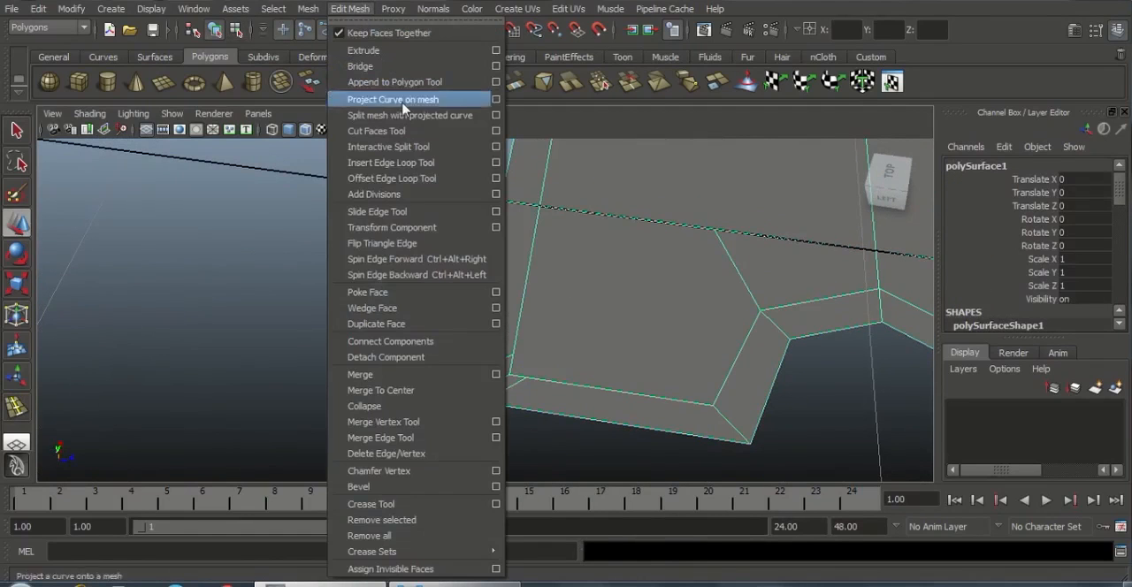
left_click(418, 148)
left_click(553, 383)
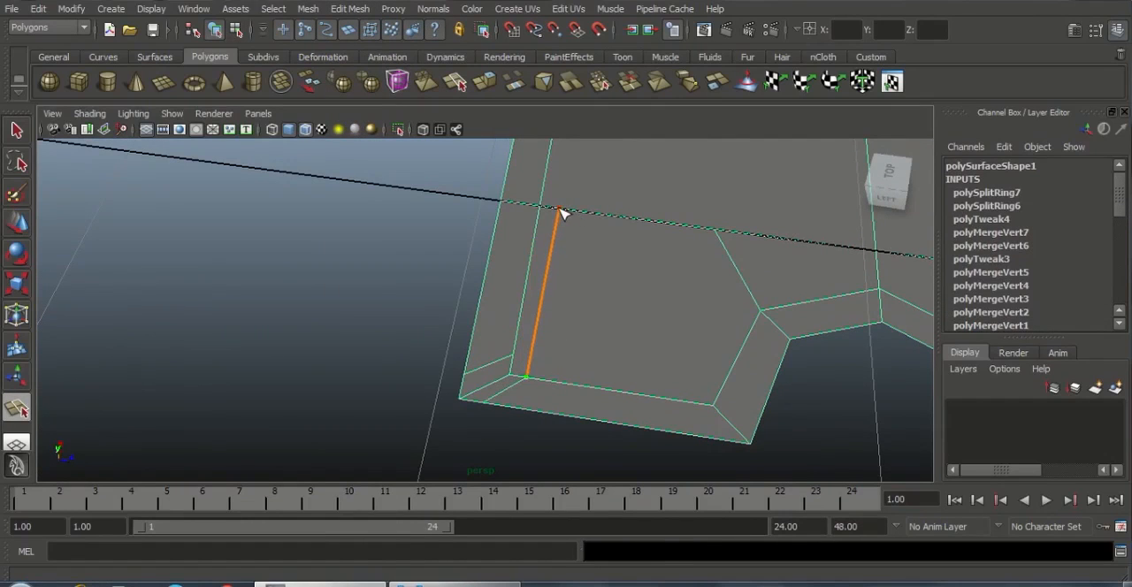
left_click(558, 211)
key("Return")
Split an edge from the end strip's support loop around the notch to the radial edge on its far side
left_click_drag(518, 347, 516, 359)
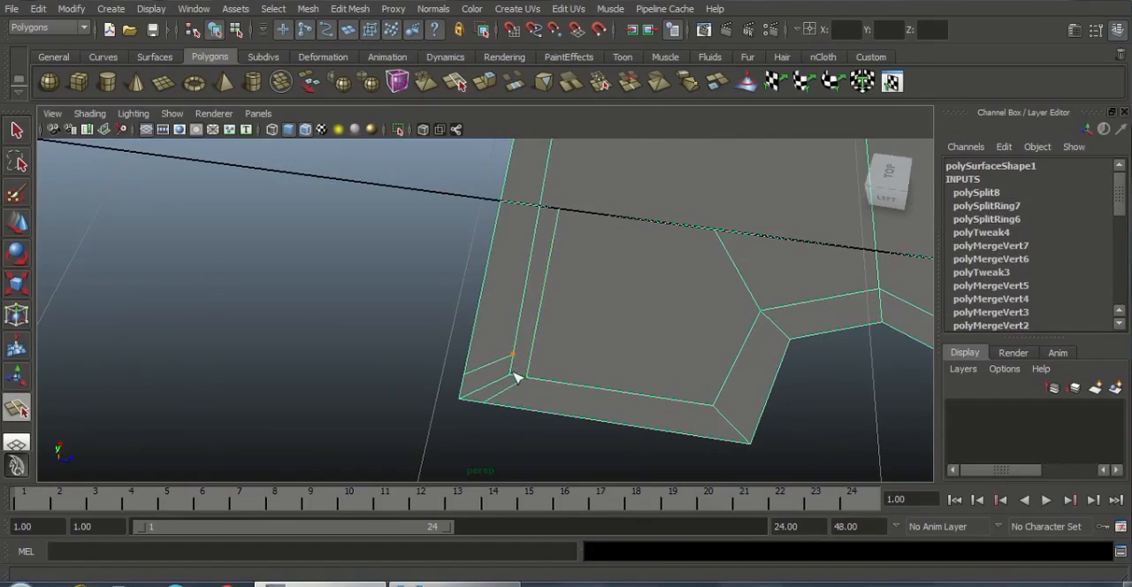
left_click_drag(588, 353, 731, 311)
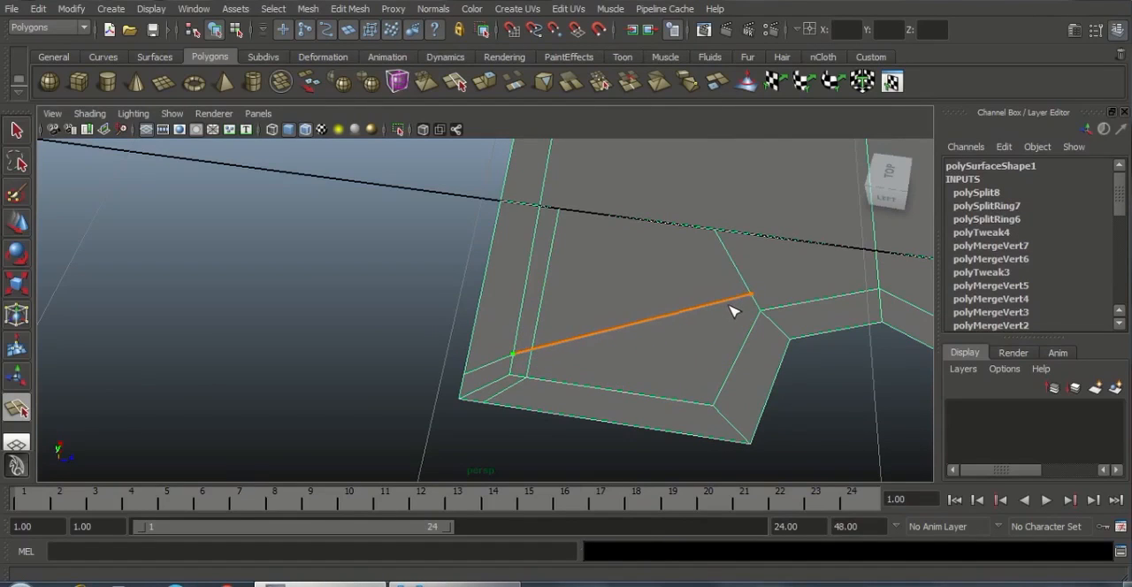
left_click_drag(843, 290, 878, 279)
middle_click_drag(701, 300, 340, 307, "alt")
left_click_drag(794, 320, 736, 331)
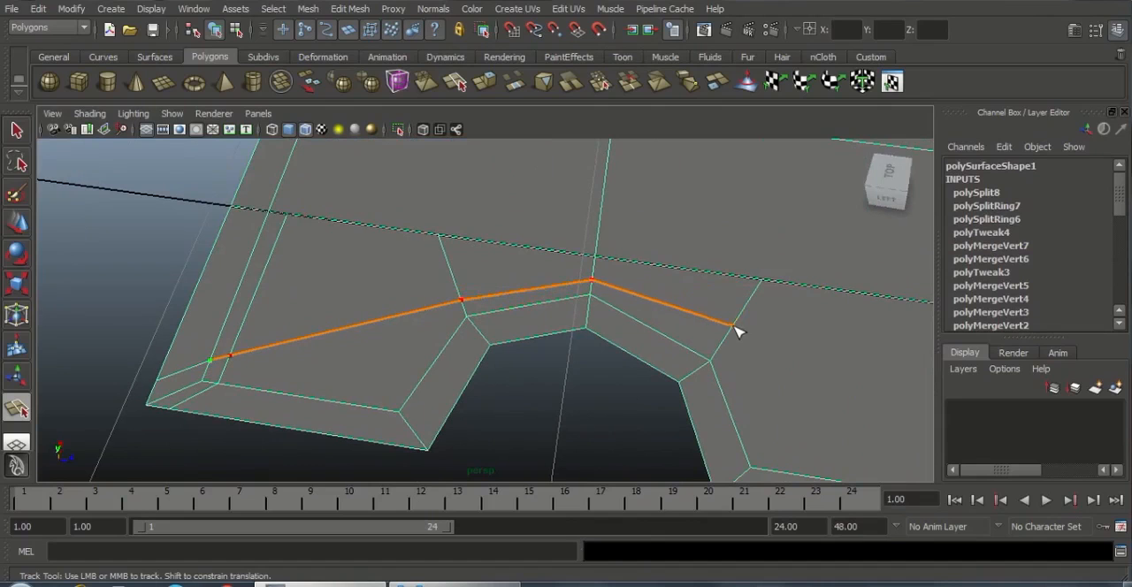
key("Return")
Split an edge from the inner border vertex at the notch's near end to the new edge around the notch
middle_click_drag(696, 350, 886, 336, "alt")
left_click(620, 352)
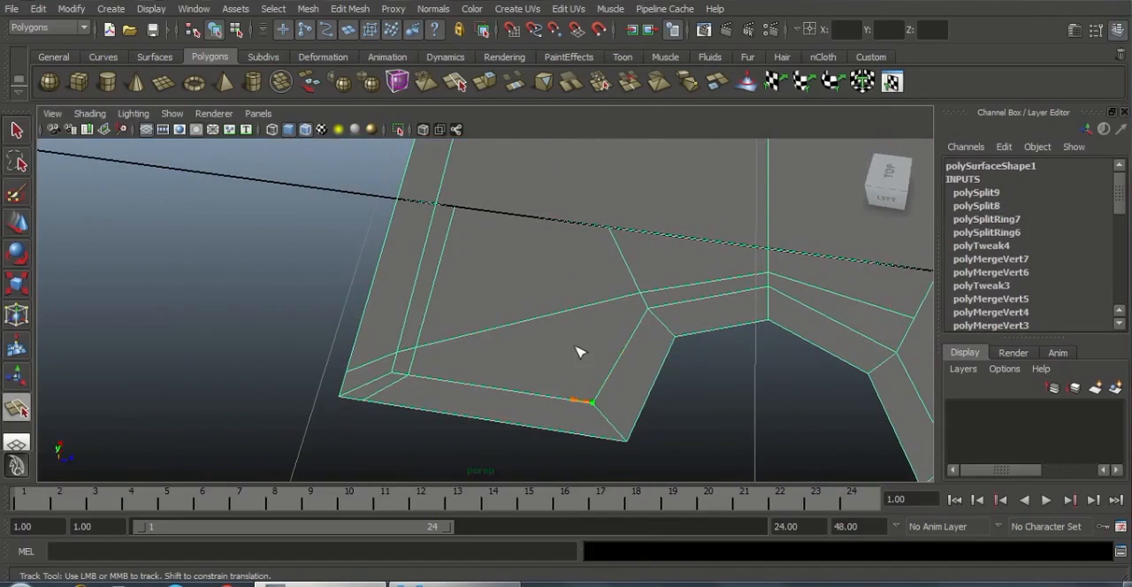
key("Return")
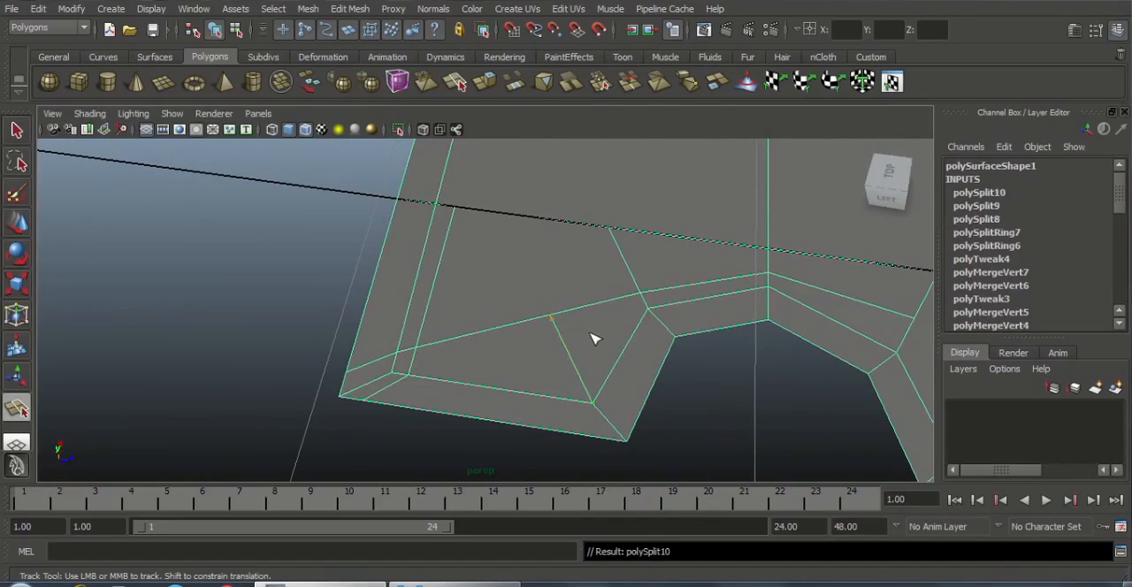
Move that split's inner vertex along Z and X to about X -0.46, Z -1.40, keeping the new edge parallel to the side border
key("w")
right_click_drag(553, 300, 483, 292)
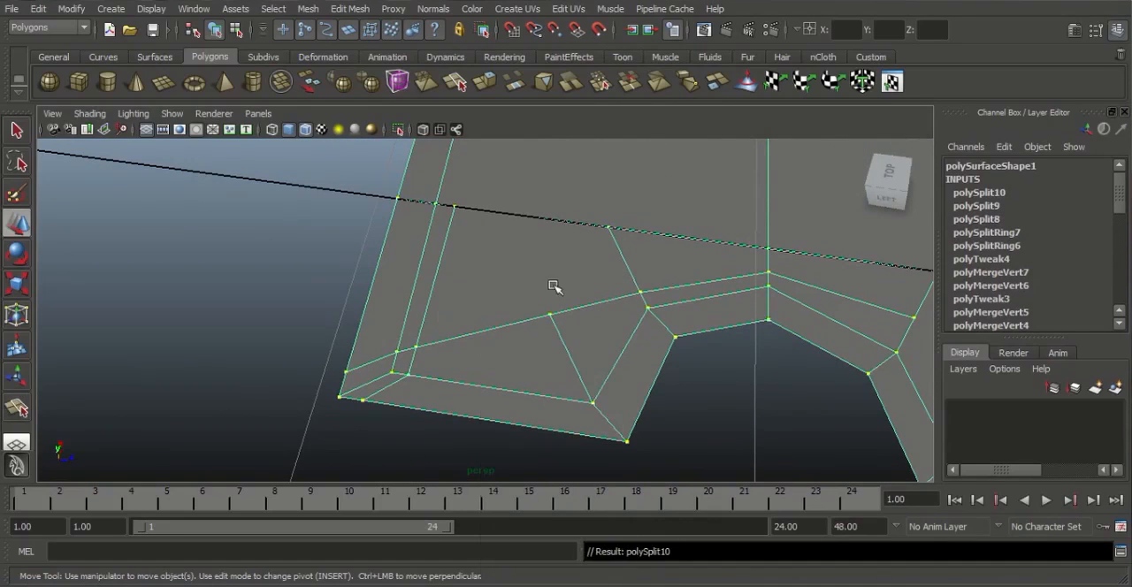
left_click(549, 315)
left_click_drag(560, 265, 505, 428)
left_click(719, 397)
left_click(489, 418)
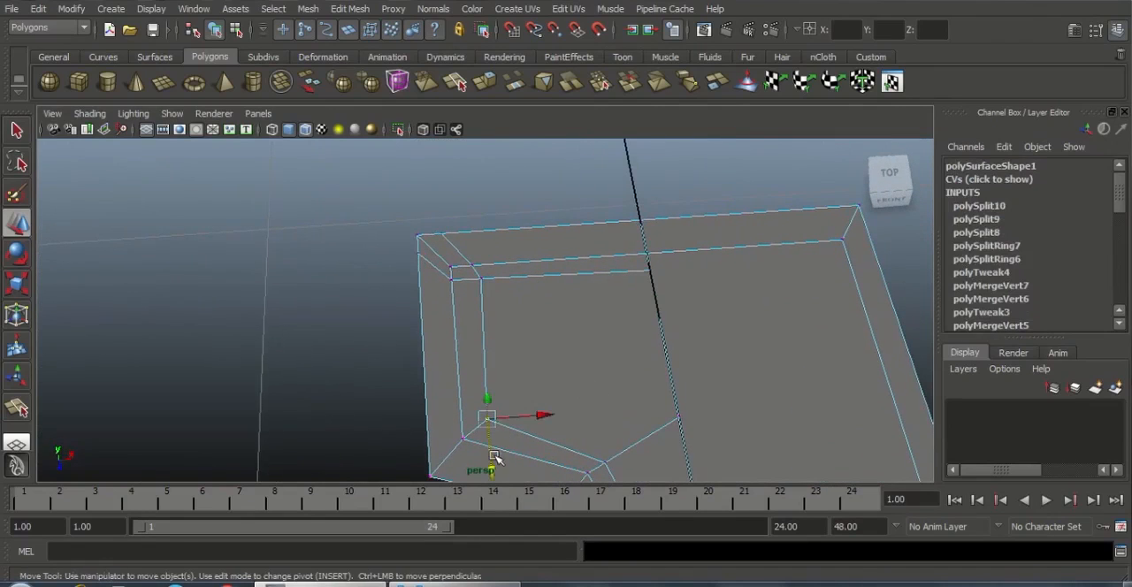
left_click(531, 442)
key("ctrl+z")
left_click_drag(492, 455, 493, 463)
left_click_drag(549, 420, 545, 422)
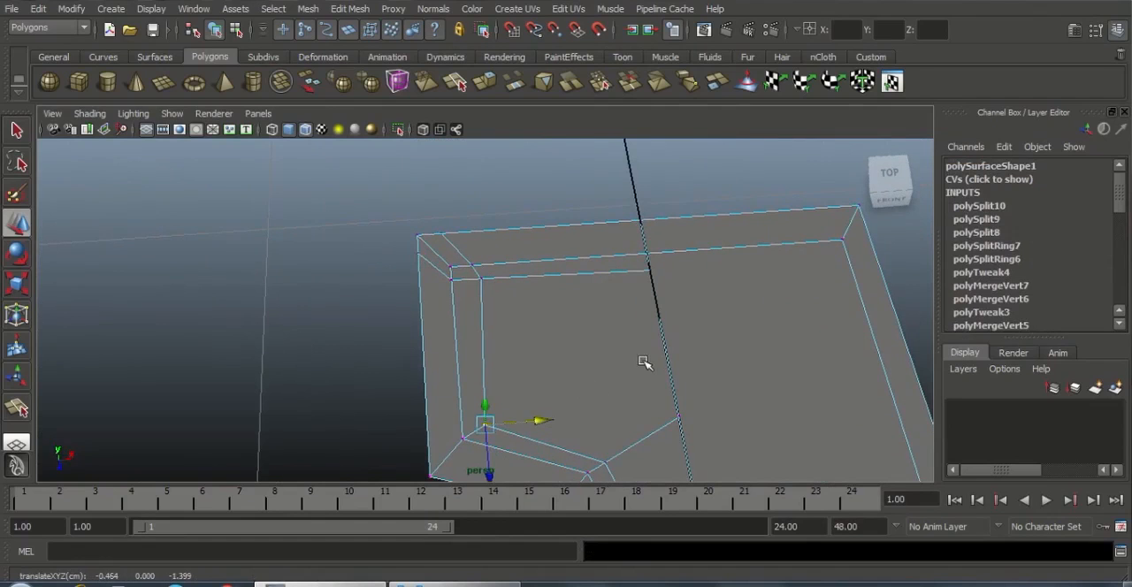
Inspect the new edges around the notch and along the long body, returning to object mode
scroll(645, 363, "down", 3)
middle_click_drag(718, 473, 705, 321, "alt")
scroll(705, 321, "down", 2)
middle_click_drag(638, 405, 645, 321, "alt")
scroll(645, 321, "up", 1)
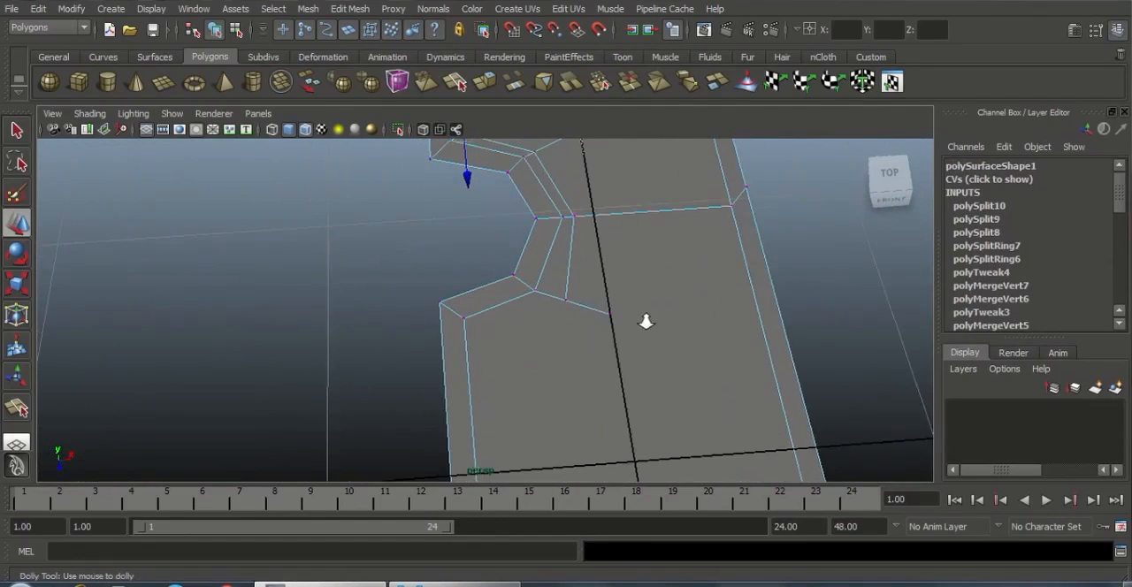
scroll(646, 321, "up", 1)
right_click_drag(541, 295, 619, 268)
scroll(634, 348, "down", 5)
middle_click_drag(605, 299, 619, 141, "alt")
scroll(563, 298, "down", 4)
mouse_move(577, 409)
middle_mouse_down("alt")
mouse_move(562, 256)
mouse_move(577, 429)
middle_mouse_up("alt")
scroll(545, 293, "up", 2)
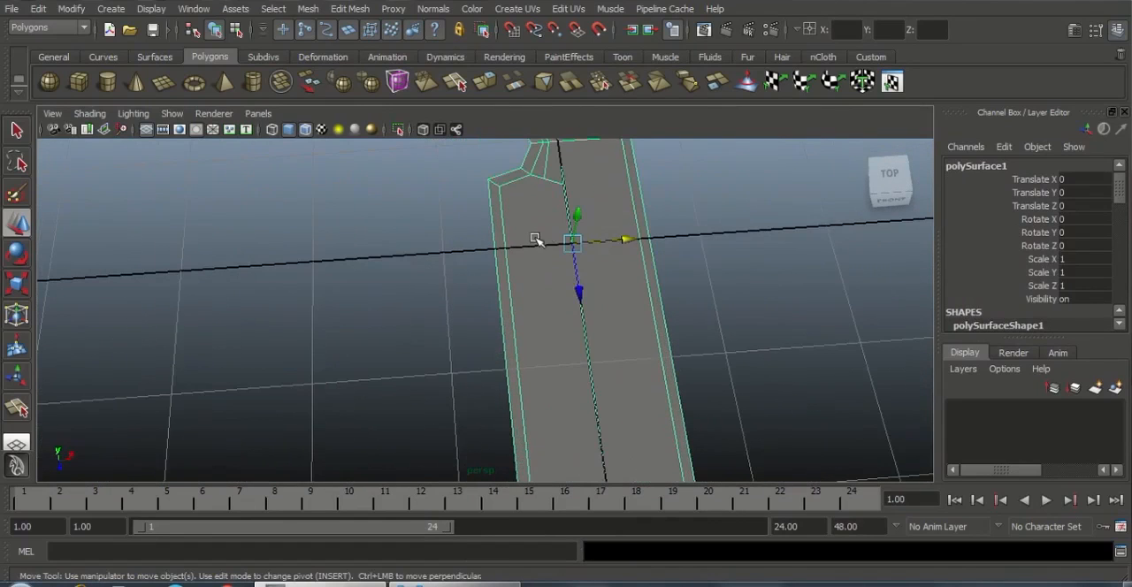
Split the body lengthwise from the notch's new inner edge through the taper's cross edge and across the tip's border strip
left_click(349, 8)
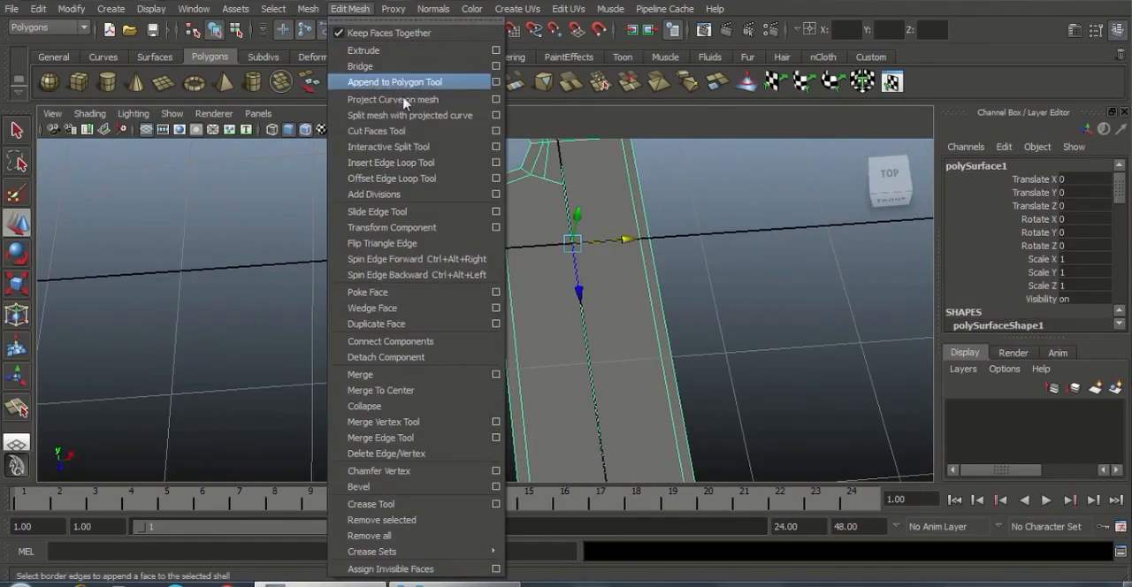
left_click(389, 147)
middle_click_drag(617, 257, 640, 320, "alt")
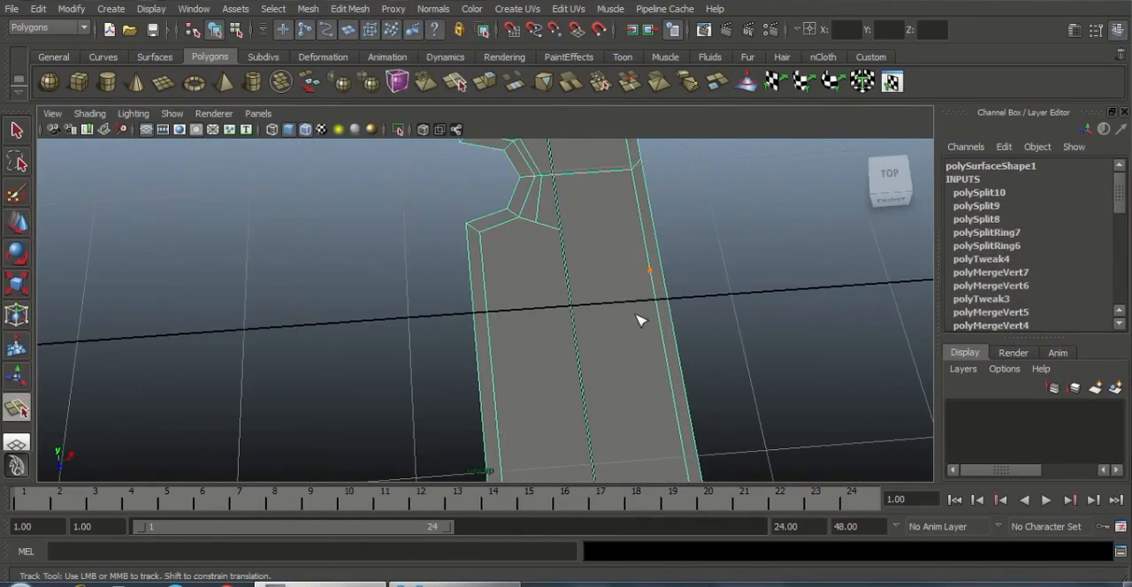
scroll(529, 228, "up", 1)
middle_click_drag(566, 334, 529, 219, "alt")
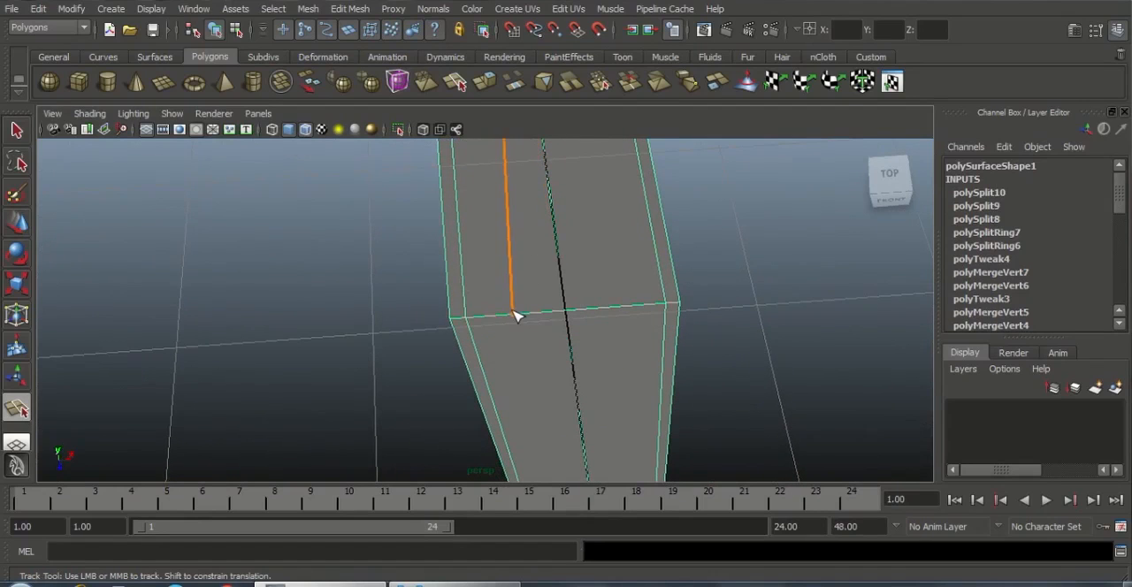
middle_click_drag(568, 335, 546, 224, "alt")
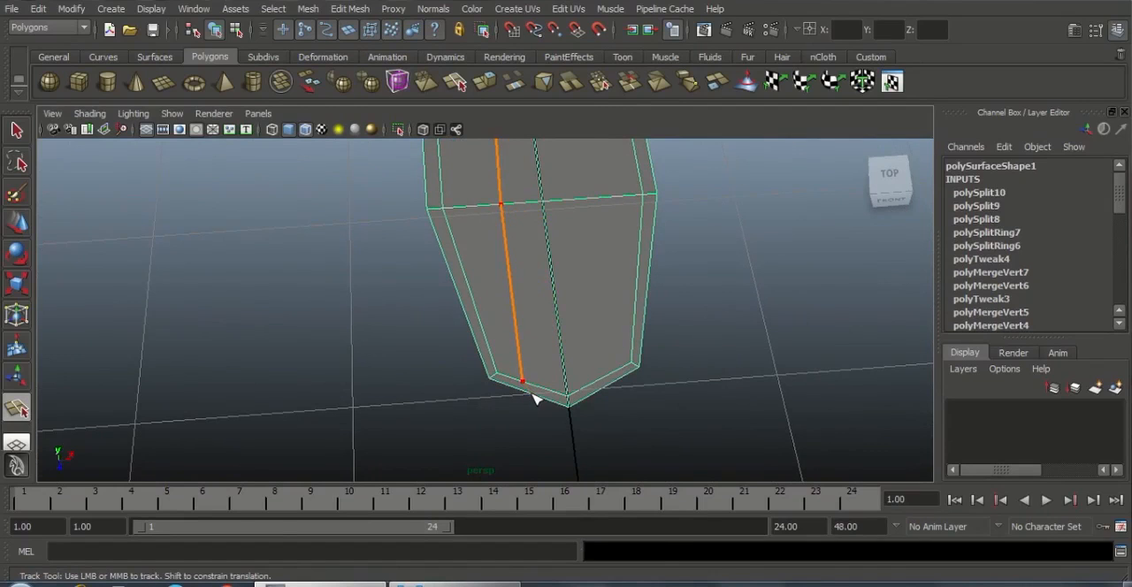
key("Return")
left_click_drag(533, 387, 521, 383)
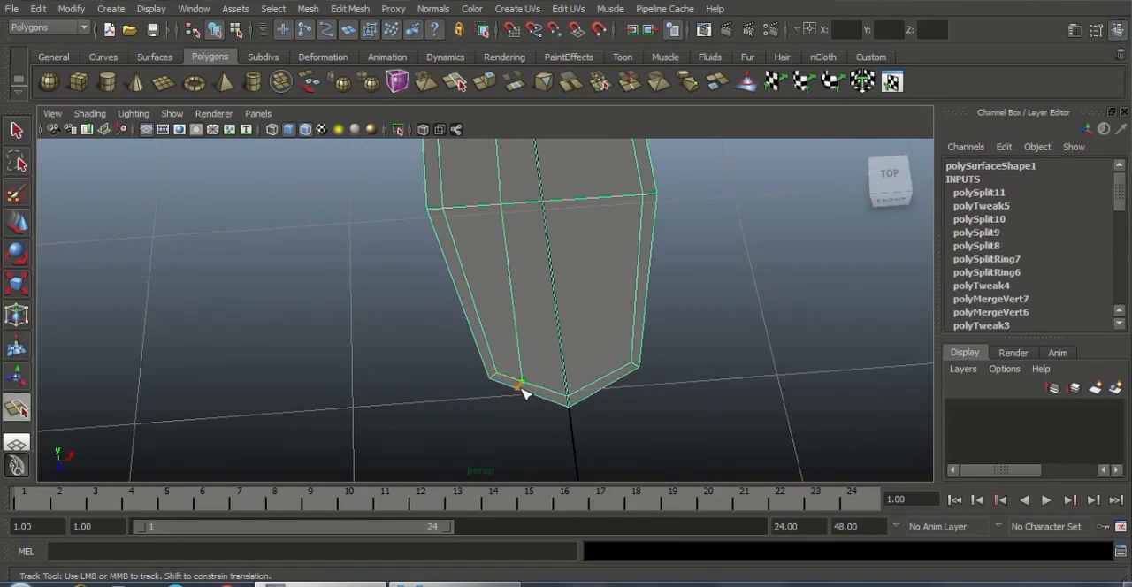
key("Return")
left_click(585, 385)
right_click_drag(585, 386, 620, 417, "alt")
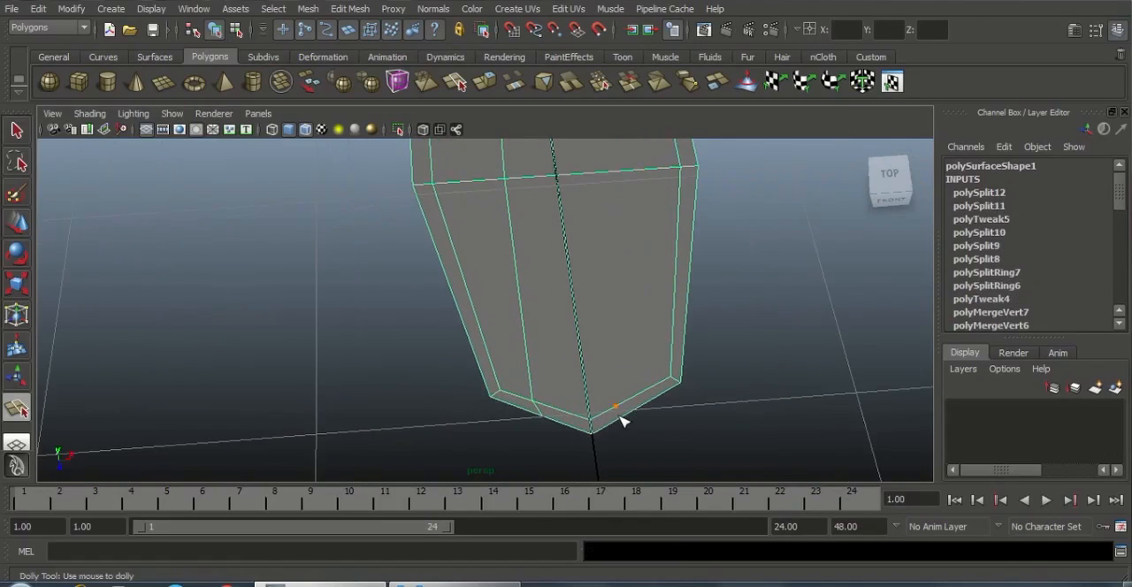
Move the two new tip vertices outward to about Z 3.02 to round the tip, and nudge the inner one along X
key("w")
right_click_drag(537, 354, 469, 297)
left_click(536, 403)
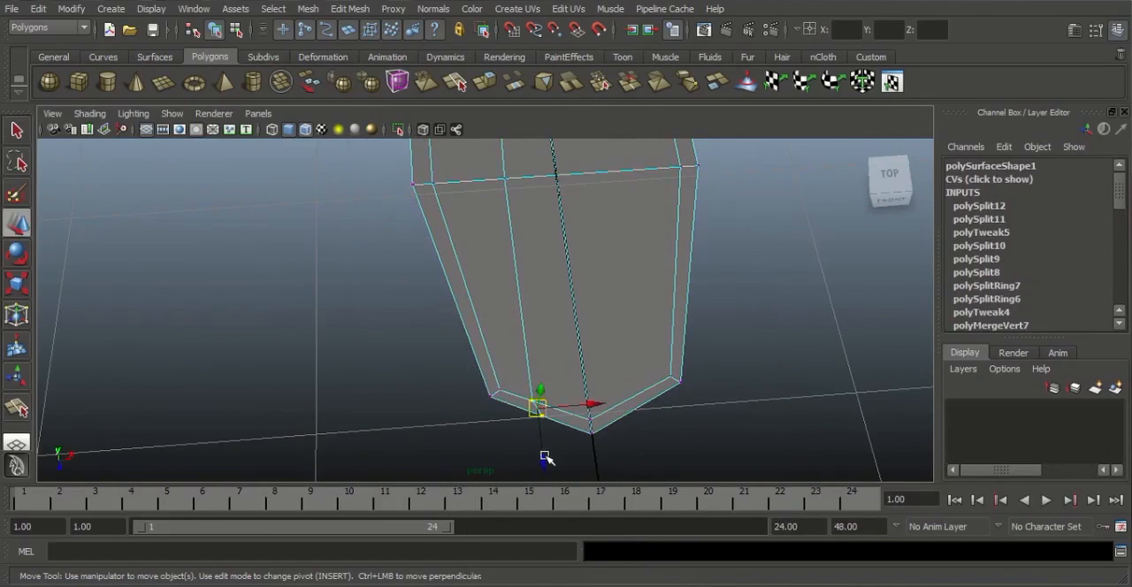
left_click_drag(545, 457, 549, 468)
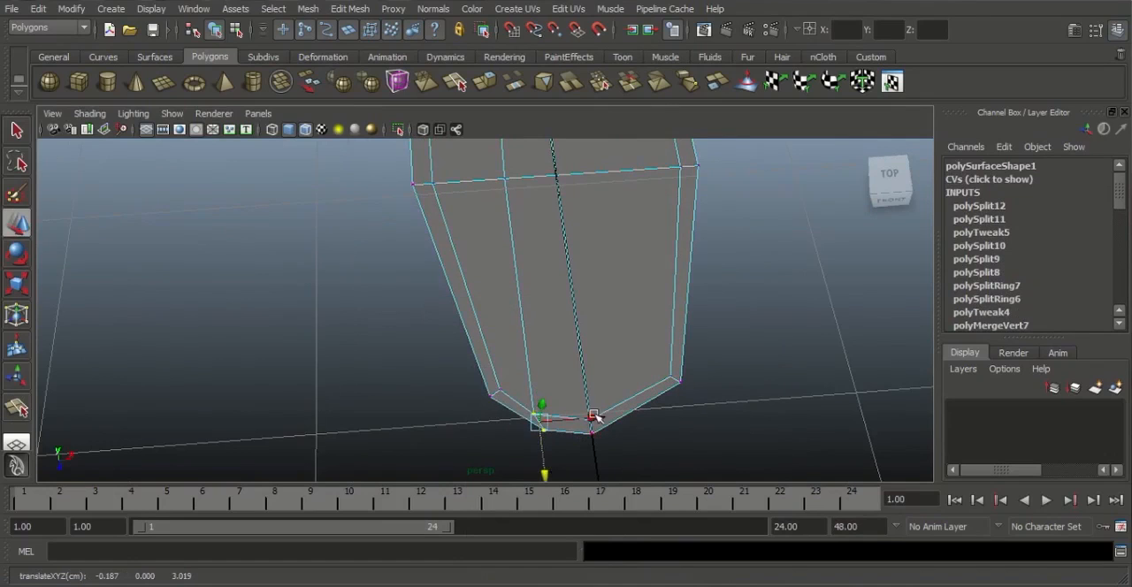
left_click(642, 456)
left_click(535, 415)
left_click_drag(585, 410, 596, 410)
left_click(628, 449)
left_click_drag(628, 449, 597, 433, "alt")
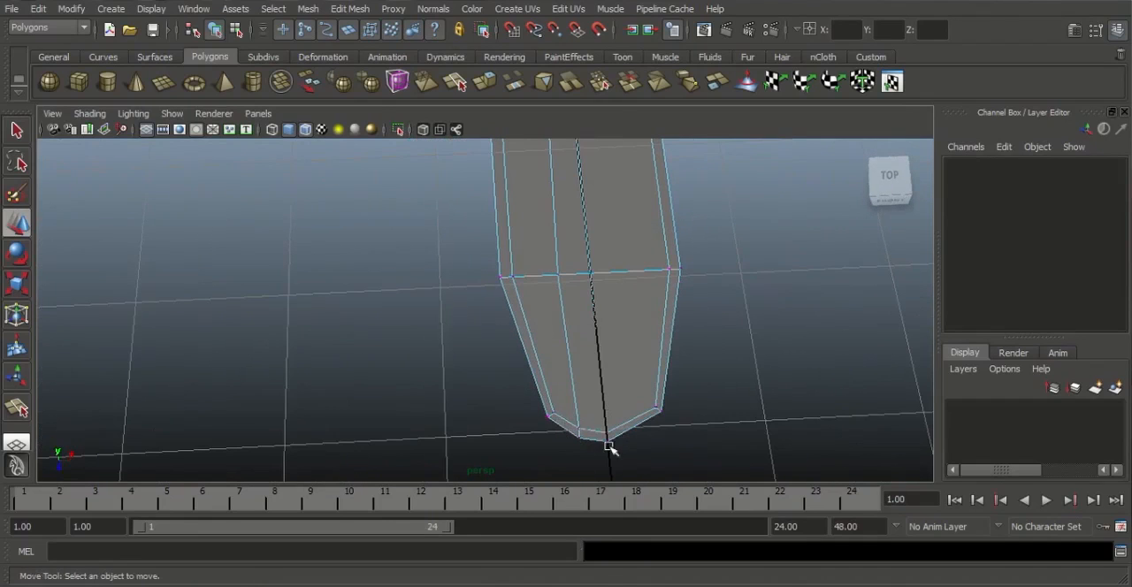
Examine the long faces below the notch by selecting them in face mode, and return to object mode
left_click_drag(562, 363, 529, 316, "alt")
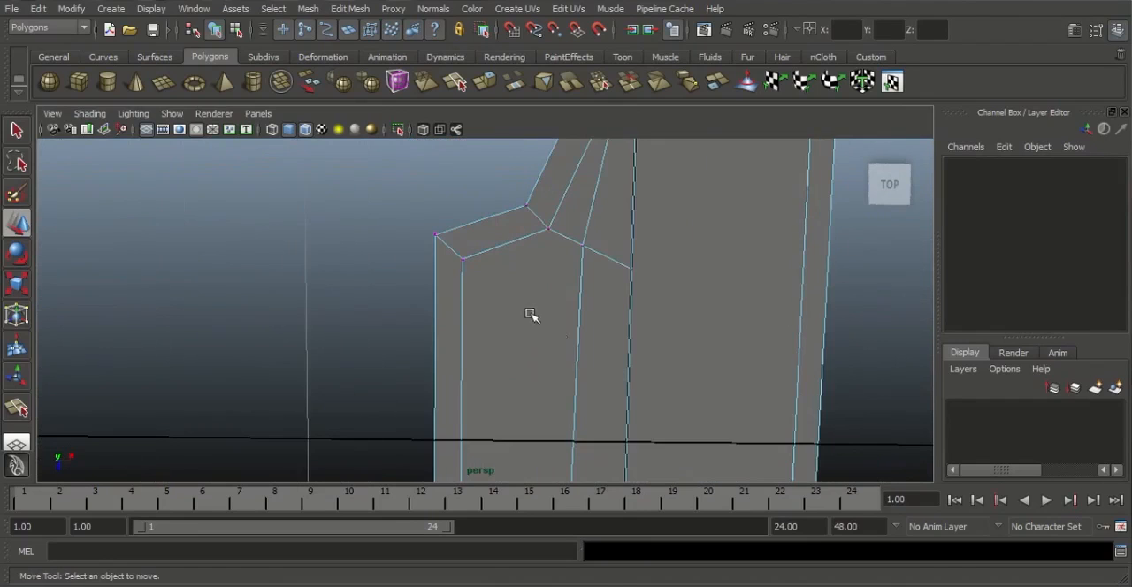
right_click_drag(496, 285, 533, 328)
left_click_drag(533, 328, 527, 295, "alt")
left_click(528, 295)
middle_click_drag(581, 246, 580, 159, "alt")
right_click_drag(662, 260, 582, 301, "alt")
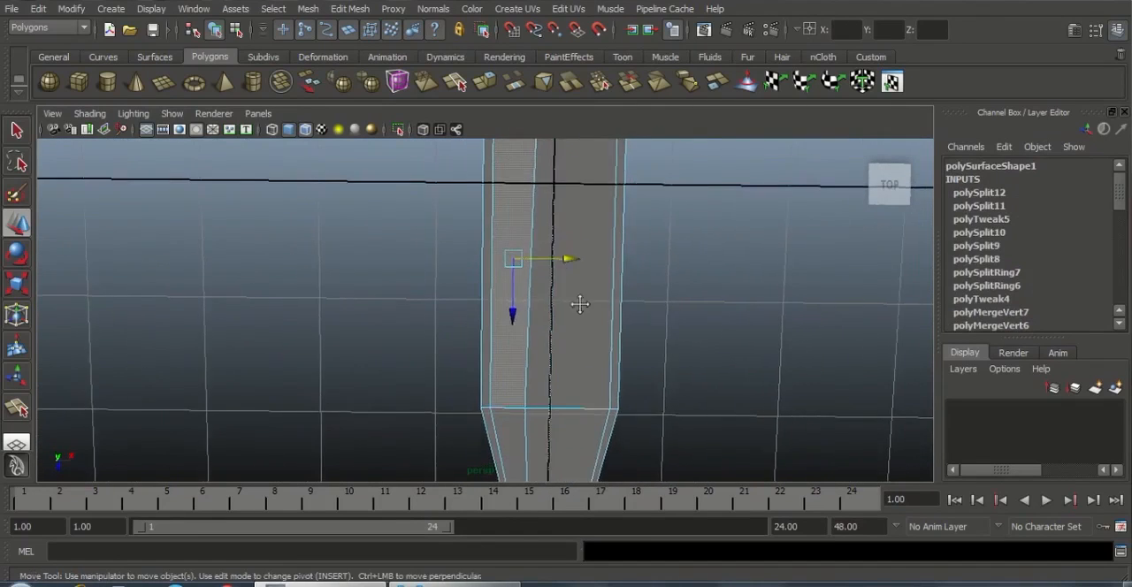
middle_click_drag(579, 303, 584, 385, "alt")
right_click_drag(584, 385, 644, 401, "alt")
middle_click_drag(609, 286, 604, 196, "alt")
right_click_drag(523, 276, 441, 235, "alt")
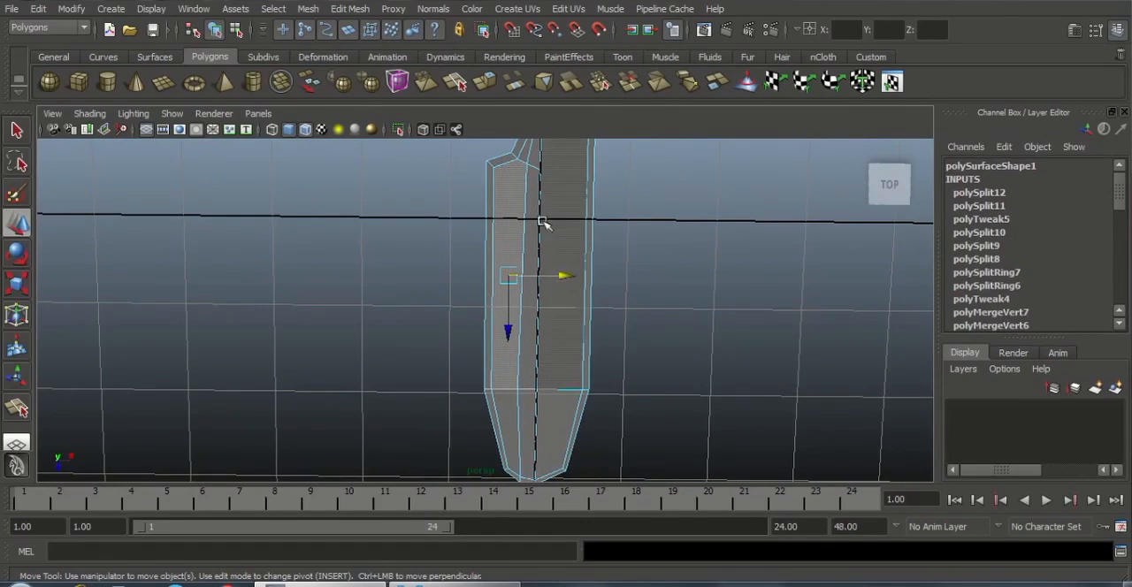
right_click_drag(516, 191, 543, 181)
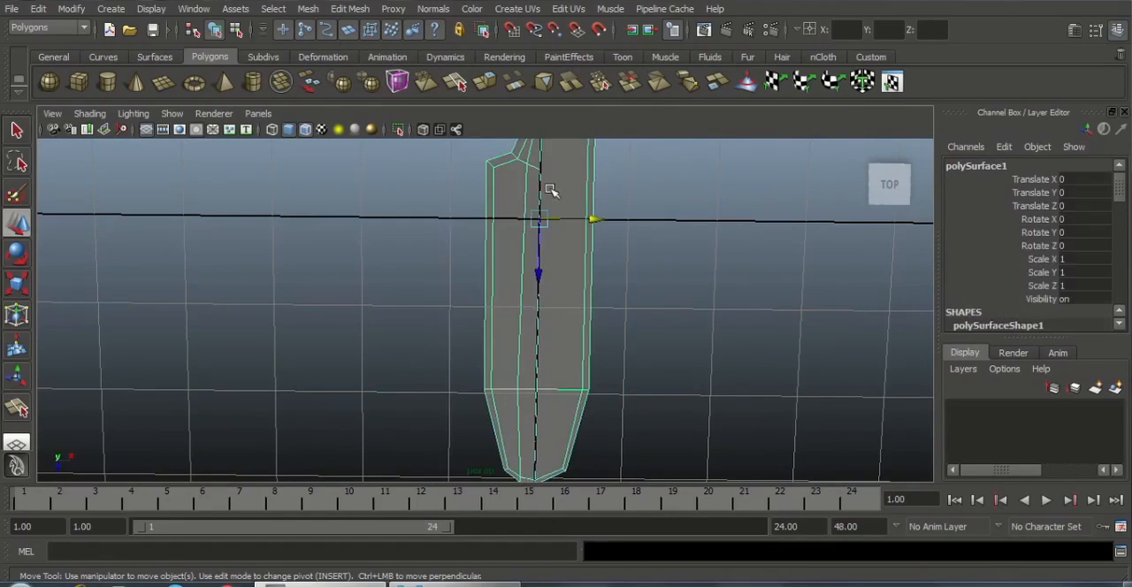
Split an edge from the border's inner corner vertex below the notch across the lengthwise edge to the centre edge
middle_click_drag(551, 189, 518, 294, "alt")
right_click_drag(518, 295, 650, 382, "alt")
middle_click_drag(538, 308, 535, 313, "alt")
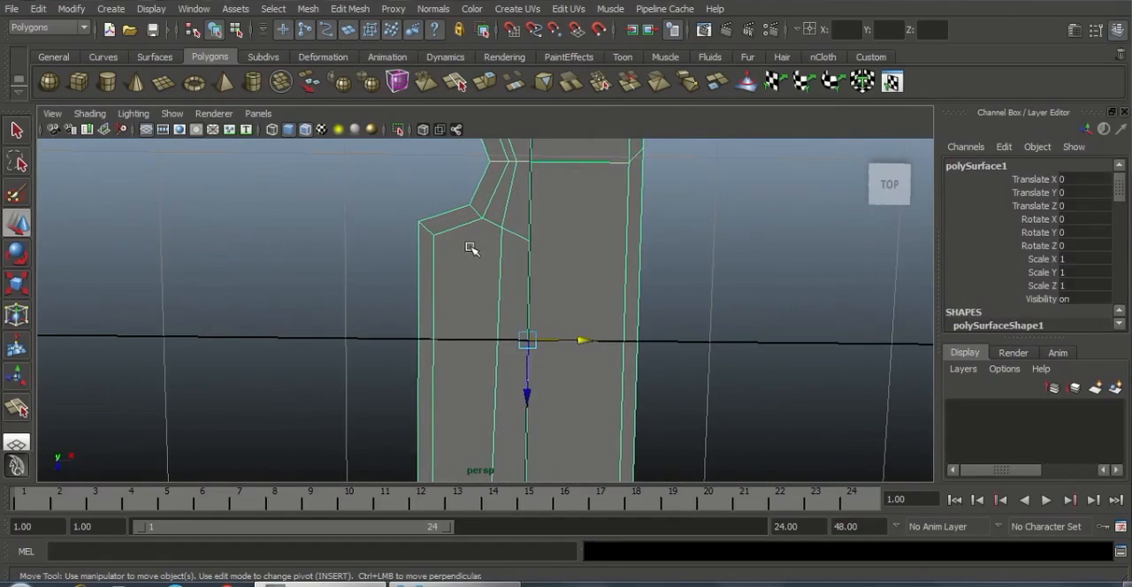
mouse_move(471, 248)
right_mouse_down("shift")
mouse_move(416, 251)
mouse_move(482, 249)
right_mouse_up("shift")
scroll(424, 223, "up", 2)
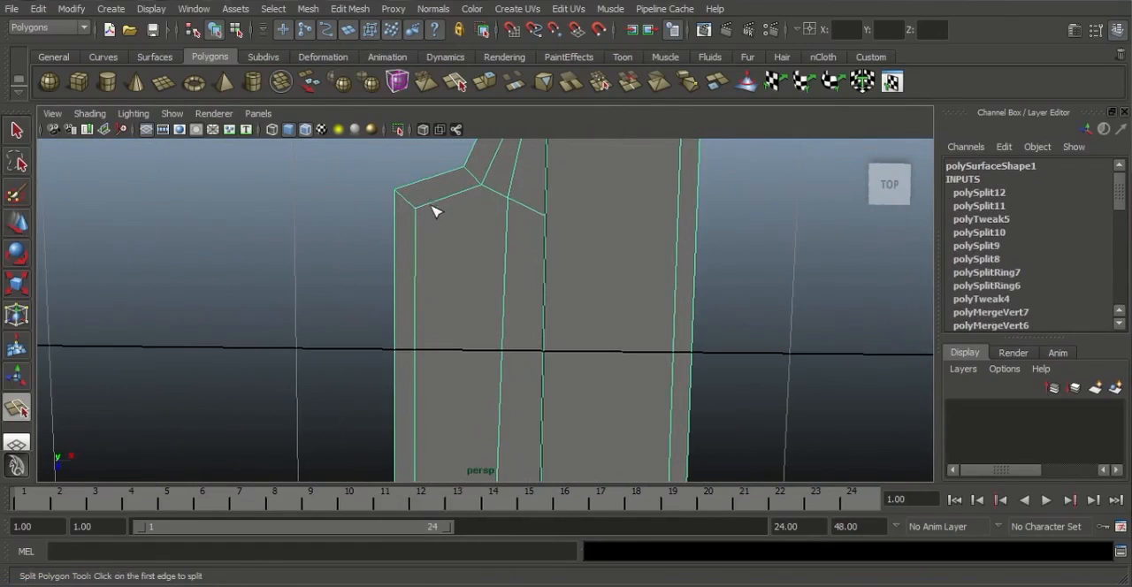
left_click_drag(433, 210, 366, 223)
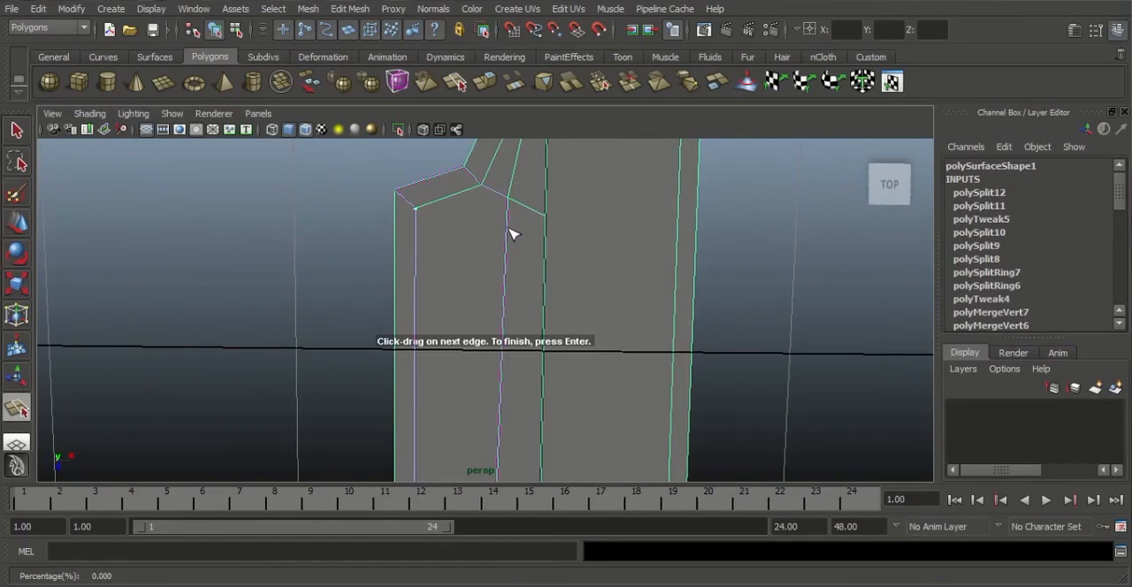
left_click(509, 238)
key("Return")
scroll(518, 270, "down", 5)
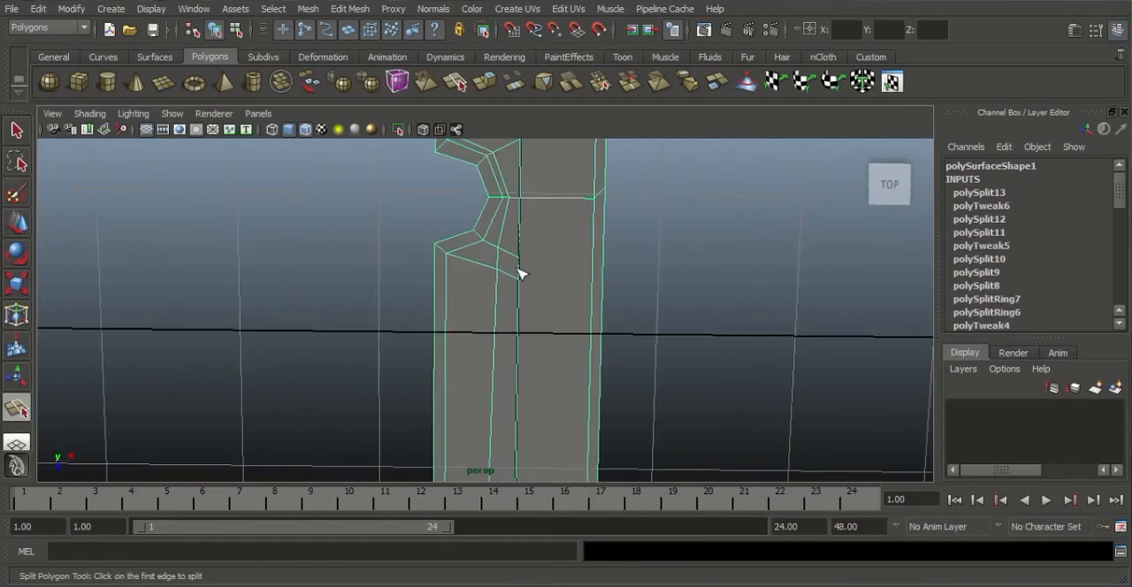
scroll(547, 306, "up", 3)
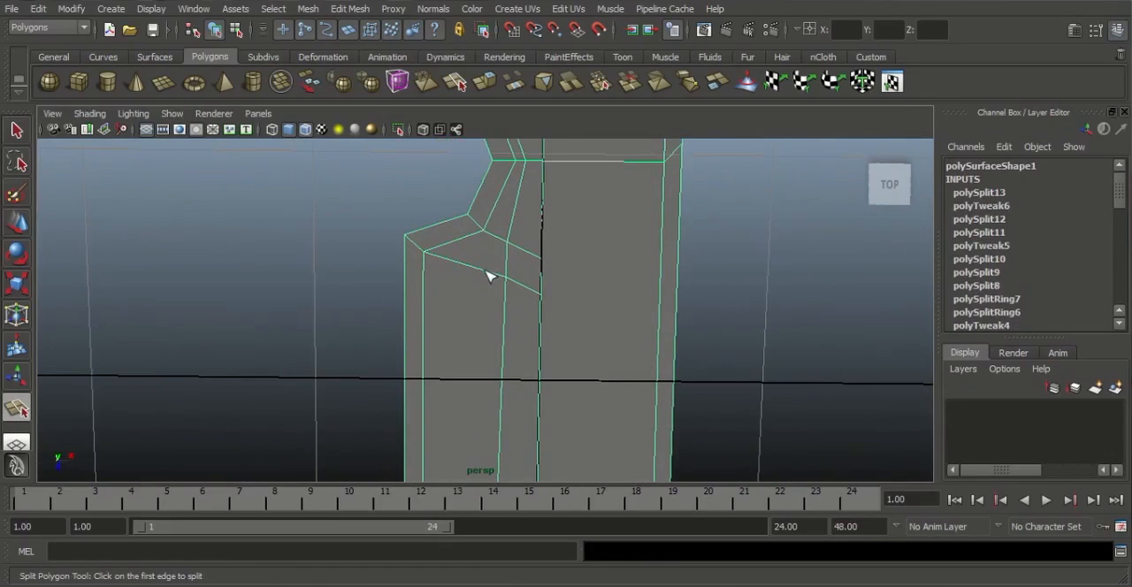
Insert an edge loop across the notched half of the body, about midway between the notch and the taper
key("w")
right_click_drag(603, 341, 420, 324, "alt")
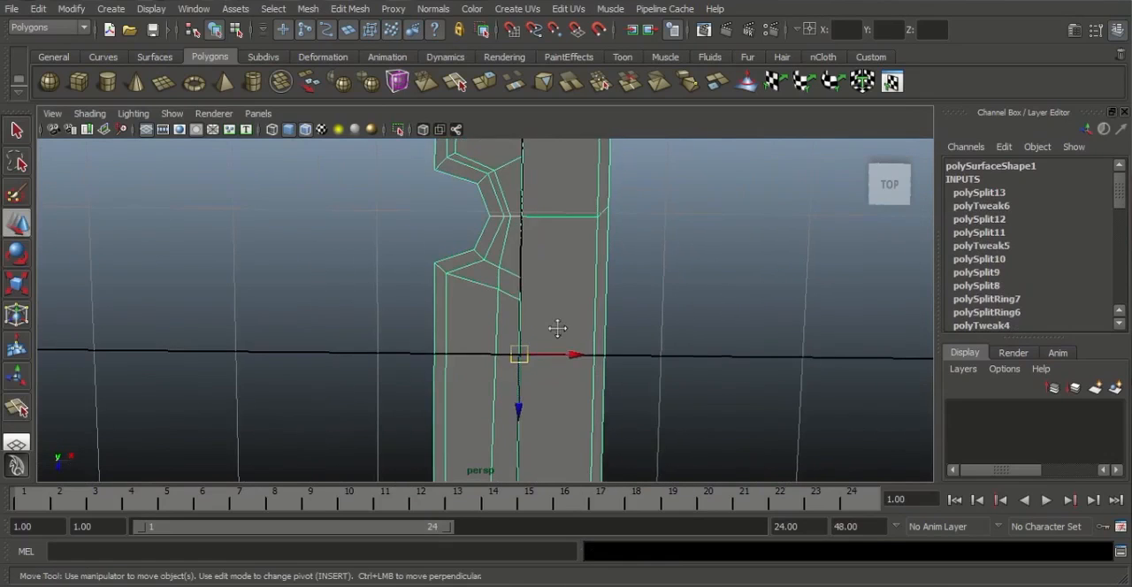
middle_click_drag(557, 327, 557, 185, "alt")
right_click_drag(536, 317, 464, 336, "alt")
middle_click_drag(511, 442, 522, 403, "alt")
right_click_drag(522, 403, 620, 399, "alt")
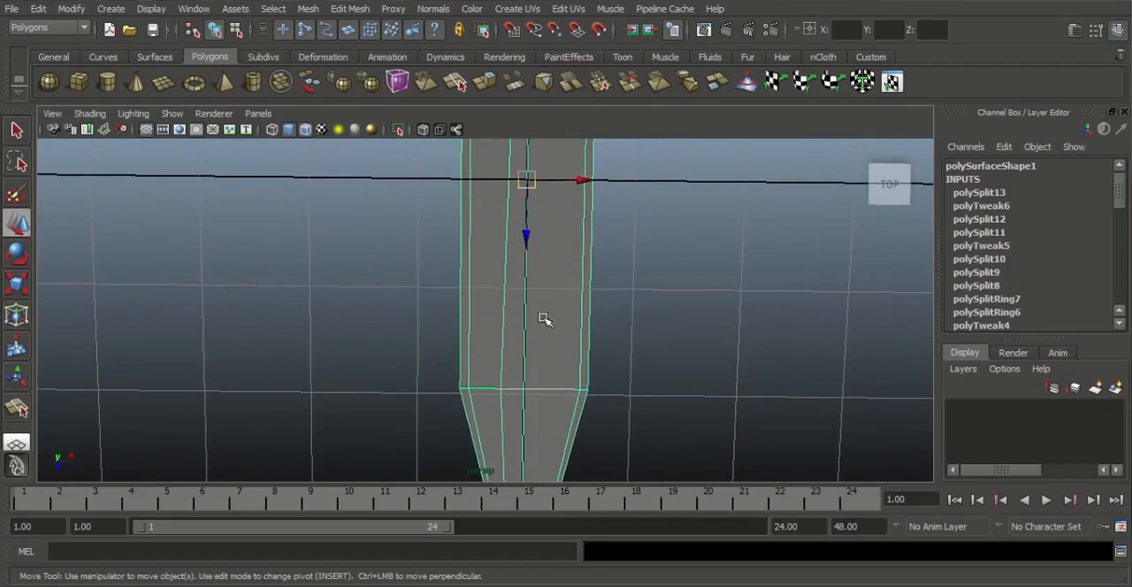
left_click_drag(665, 293, 646, 353, "alt")
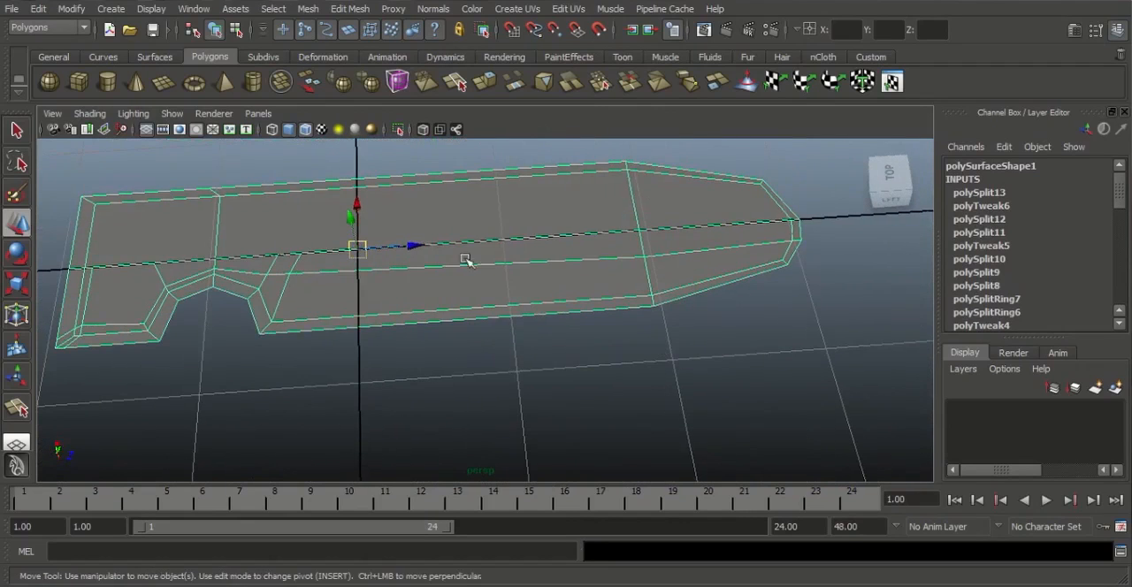
left_click(349, 8)
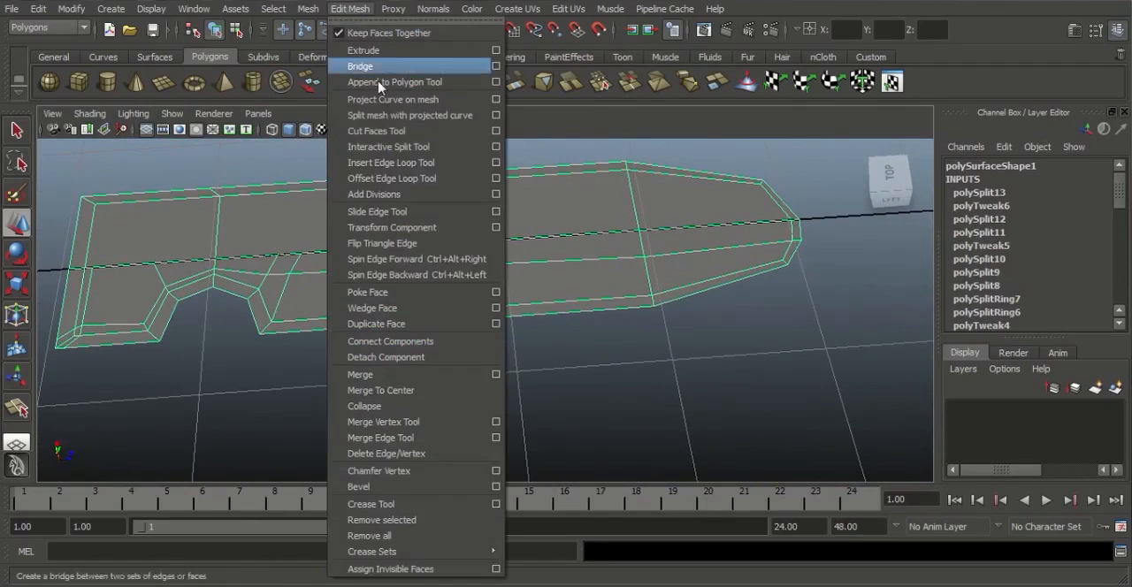
left_click(406, 165)
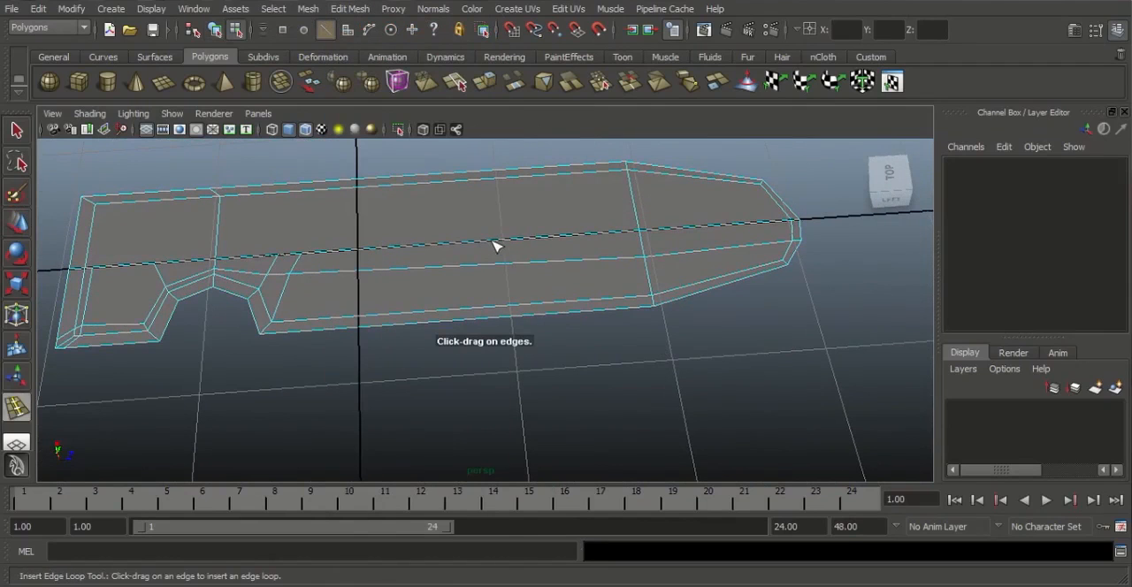
left_click_drag(499, 244, 487, 247)
Insert two support edge loops close to the taper's cross edge, one on each side, and return to object mode
left_click_drag(577, 341, 548, 367, "alt")
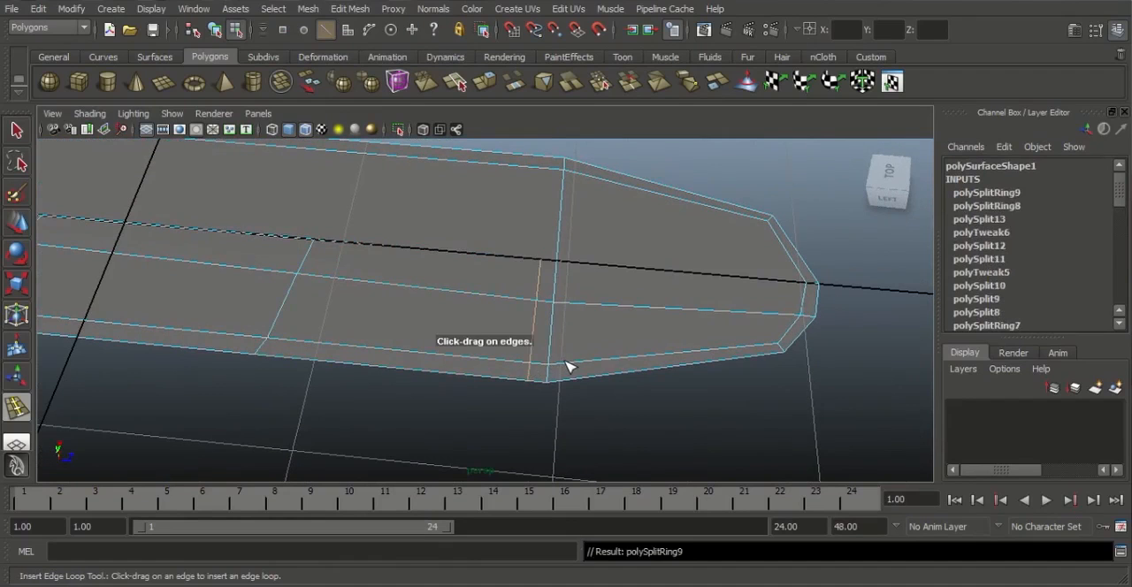
left_click(567, 366)
left_click_drag(637, 397, 670, 398, "alt")
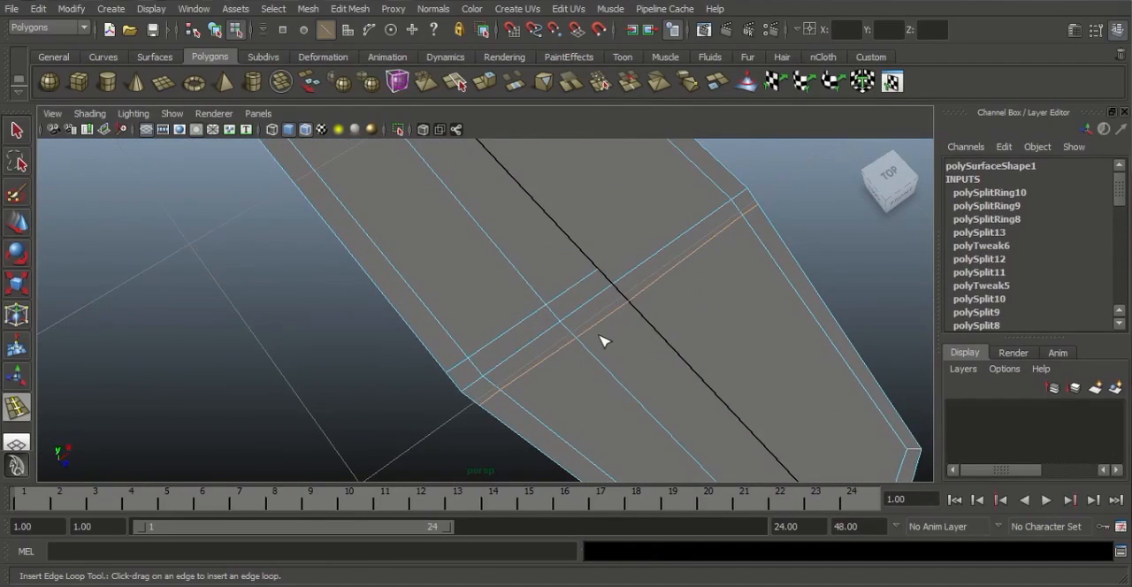
key("w")
right_click_drag(587, 285, 599, 275)
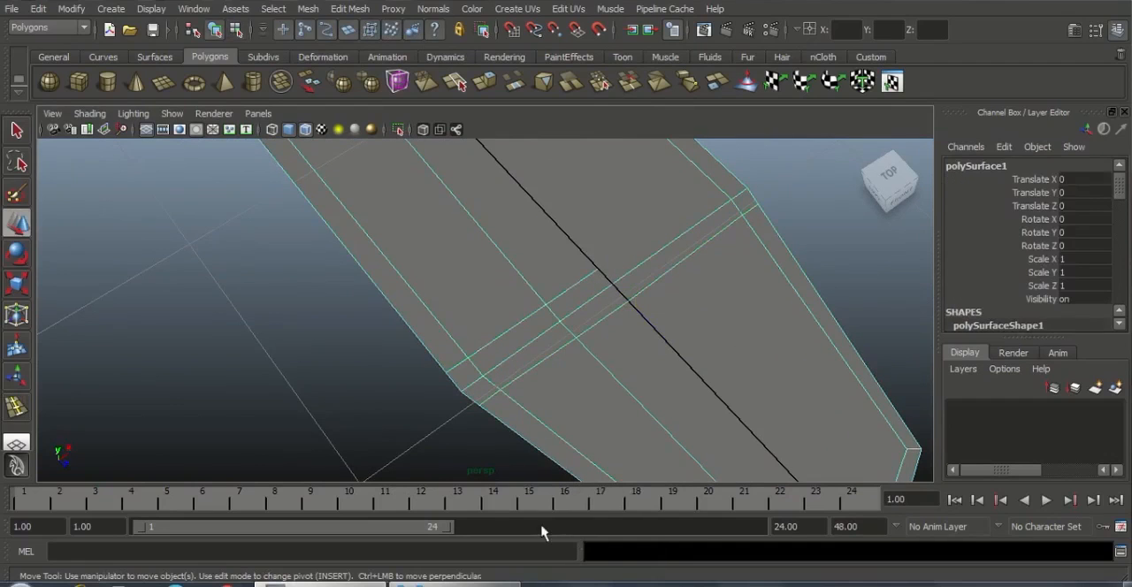
Check the reference image for the slot's outline and surrounding loops, and compare it with the body above the taper
left_click(455, 584)
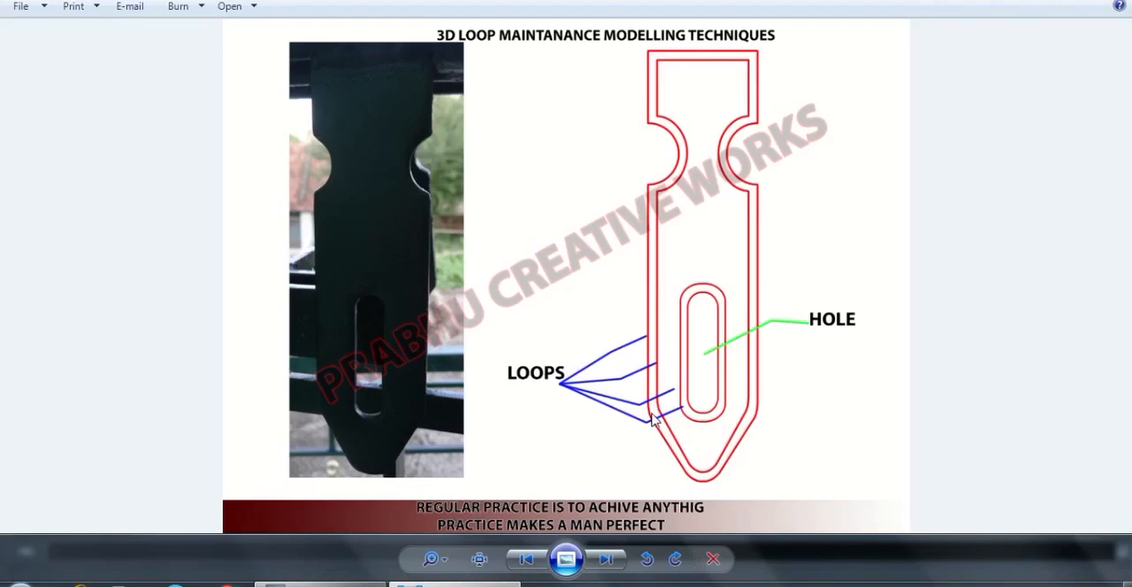
left_click(442, 585)
right_click_drag(433, 343, 457, 333, "alt")
left_click_drag(457, 333, 411, 361, "alt")
right_click_drag(410, 361, 382, 346, "alt")
middle_click_drag(461, 304, 462, 262, "alt")
right_click_drag(428, 329, 554, 327, "alt")
middle_click_drag(513, 241, 523, 342, "alt")
right_click_drag(521, 336, 371, 305, "alt")
middle_click_drag(487, 313, 494, 347, "alt")
right_click_drag(586, 385, 576, 357, "alt")
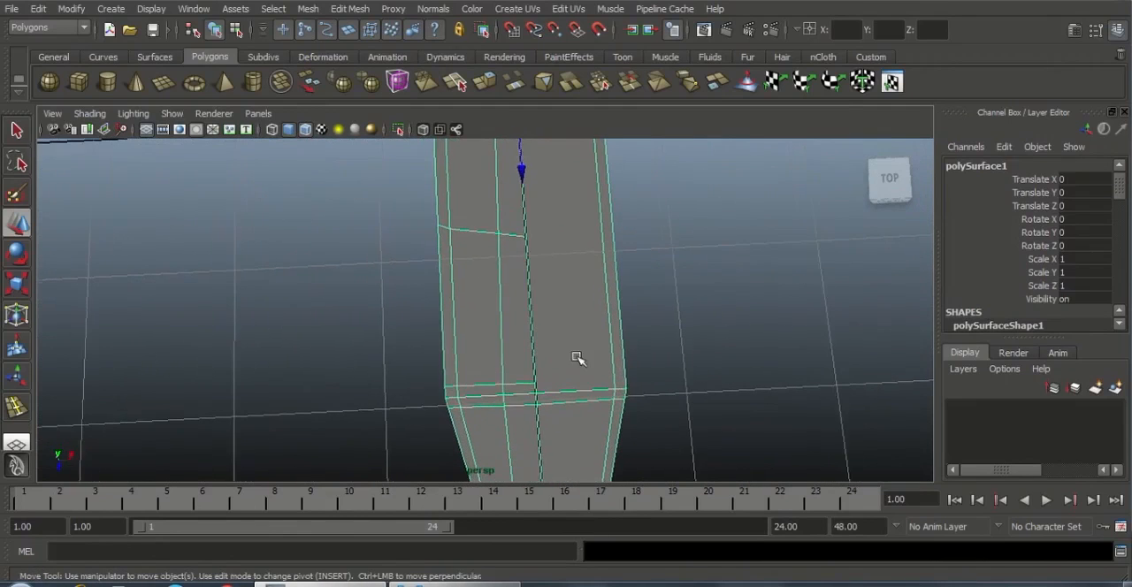
Delete all faces of the half without the notch, keeping only the notched half up to the centre edge
right_click_drag(520, 234, 436, 228)
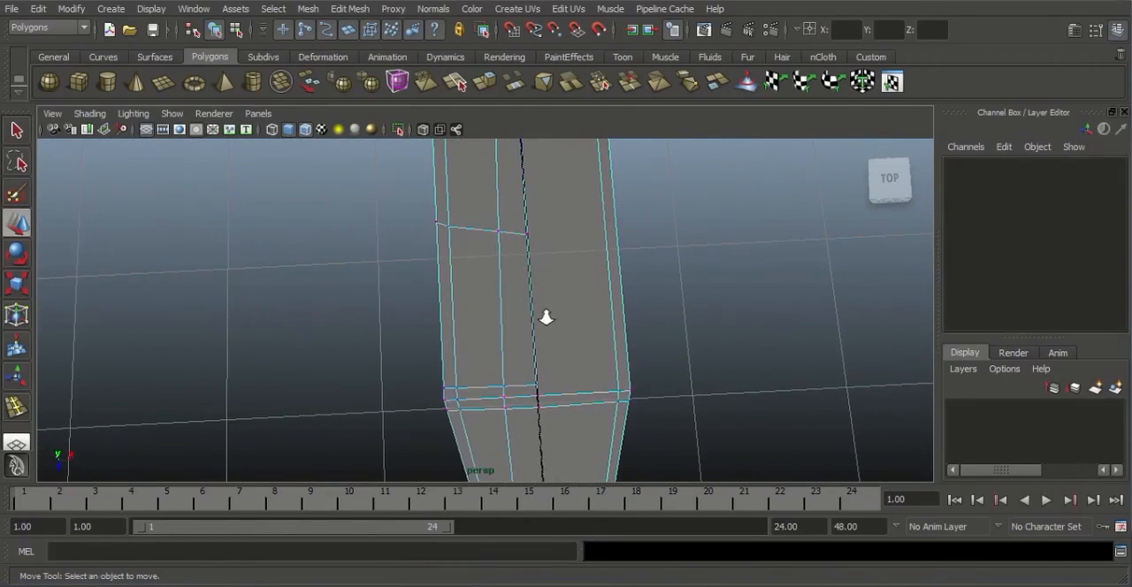
right_click_drag(543, 316, 505, 268, "alt")
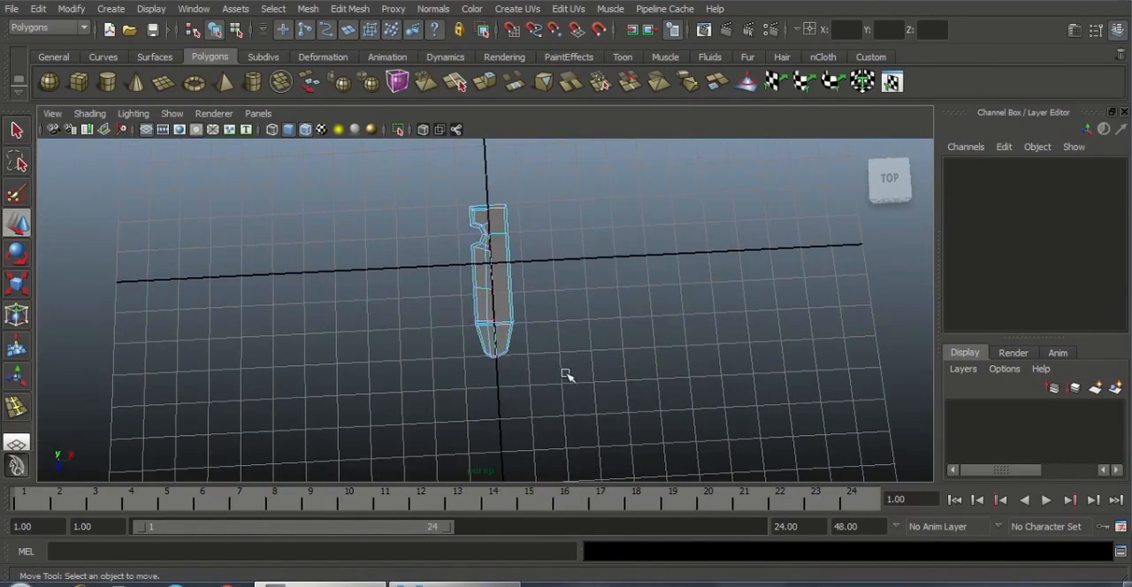
left_click_drag(565, 375, 570, 380)
right_click_drag(530, 319, 633, 427, "alt")
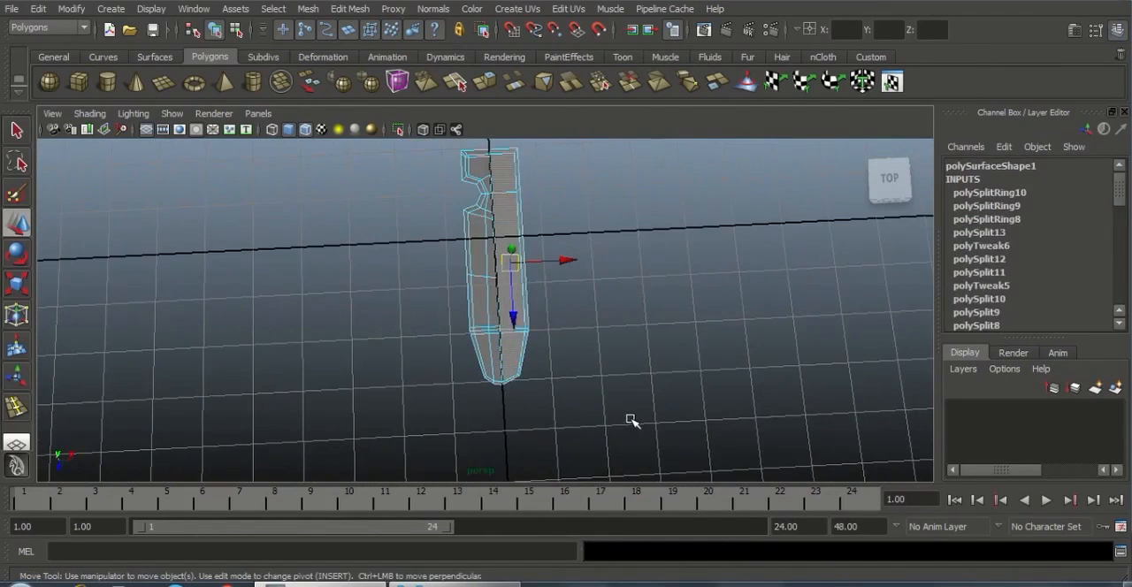
key("Delete")
Move the middle loop's vertex on the centre edge toward the notch to about Z 0.76, forming the slot's upper end
right_click_drag(544, 250, 604, 376, "alt")
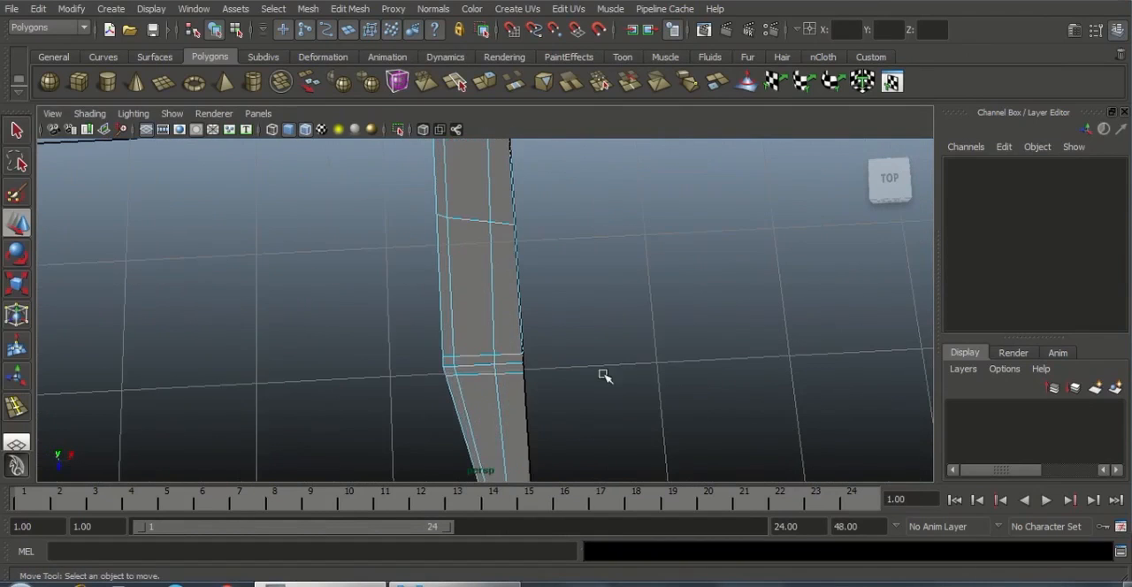
right_click_drag(487, 259, 410, 258)
right_click_drag(559, 306, 610, 380, "alt")
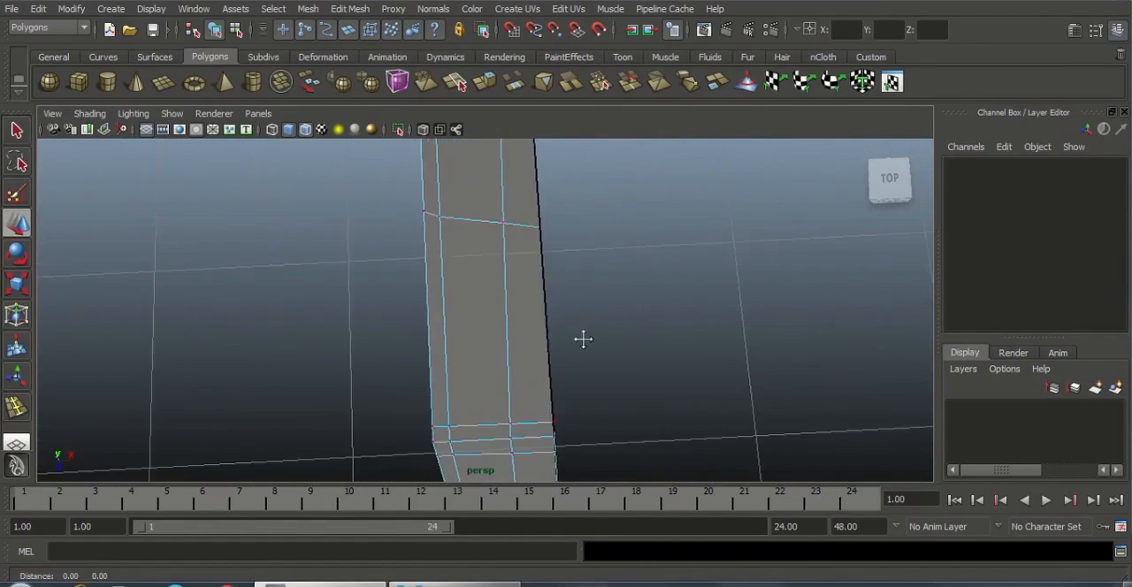
middle_click_drag(581, 336, 590, 372, "alt")
left_click_drag(535, 243, 552, 298)
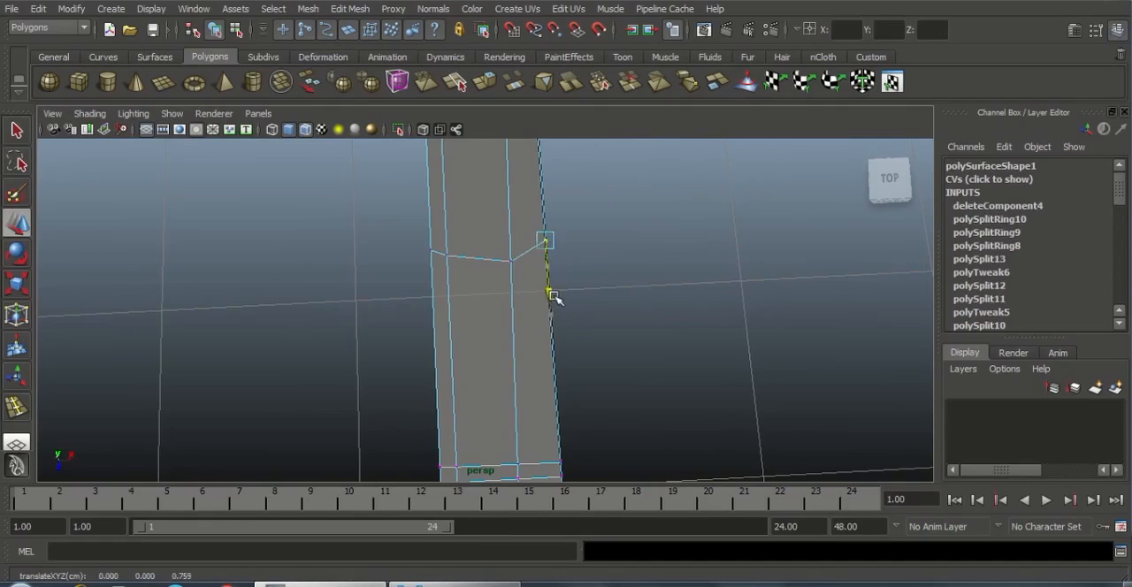
Move the centre-edge vertex of the loop just past the taper's corner toward the tip, to about Z 2.20
middle_click_drag(575, 383, 553, 246, "alt")
right_click_drag(554, 246, 555, 347, "alt")
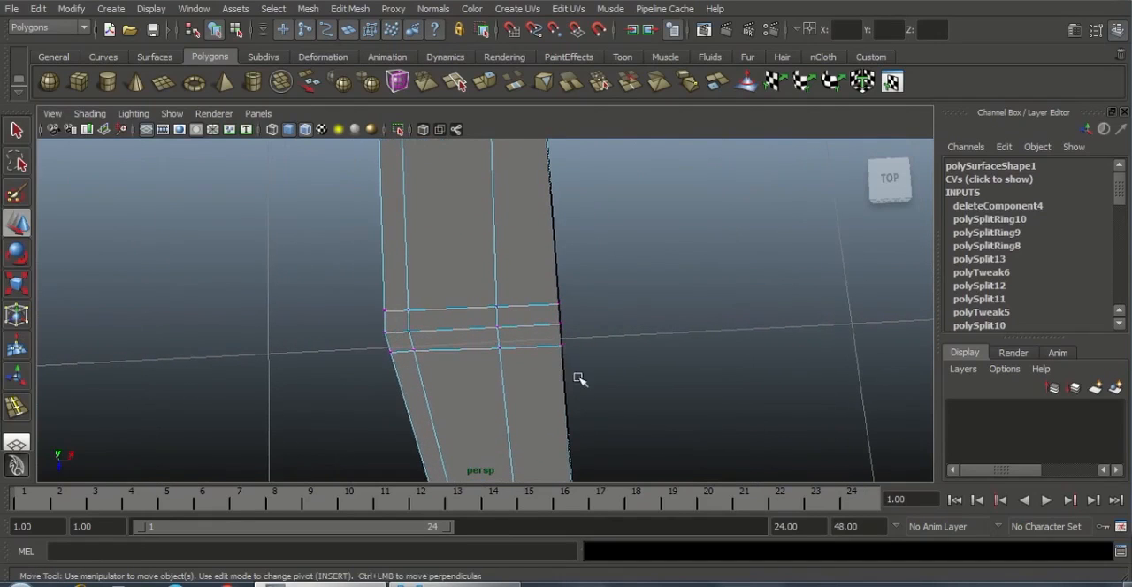
left_click_drag(579, 379, 581, 400)
middle_click_drag(566, 400, 576, 450)
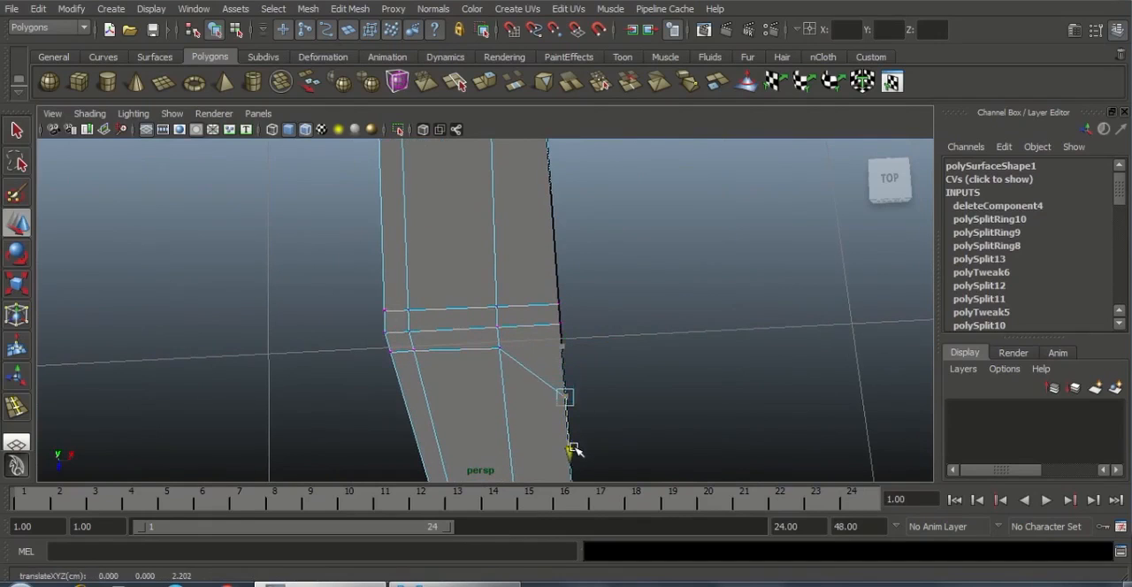
Move the four inner vertices of the two cross edges above the lowest taper loop along Z toward the notch
middle_click_drag(517, 290, 532, 319, "alt")
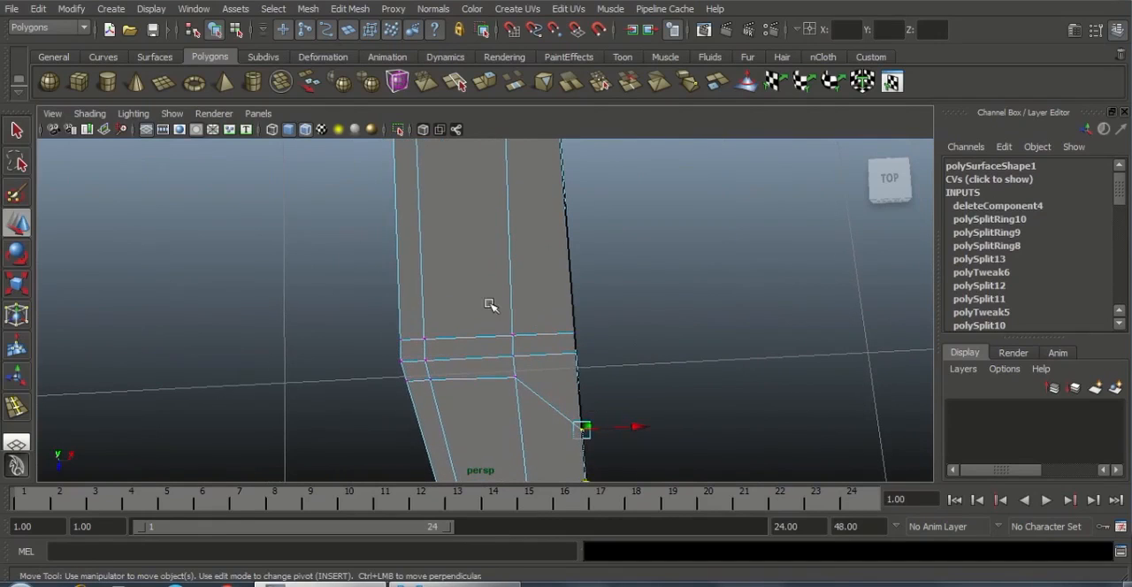
left_click_drag(497, 320, 607, 369)
right_click_drag(571, 387, 524, 379, "alt")
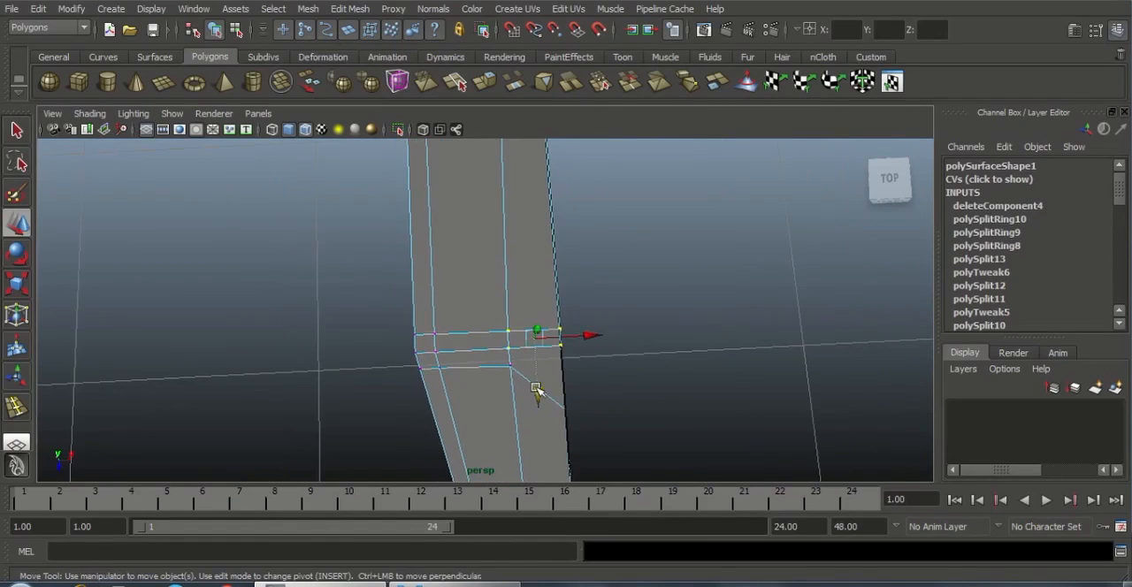
middle_click_drag(536, 389, 563, 330)
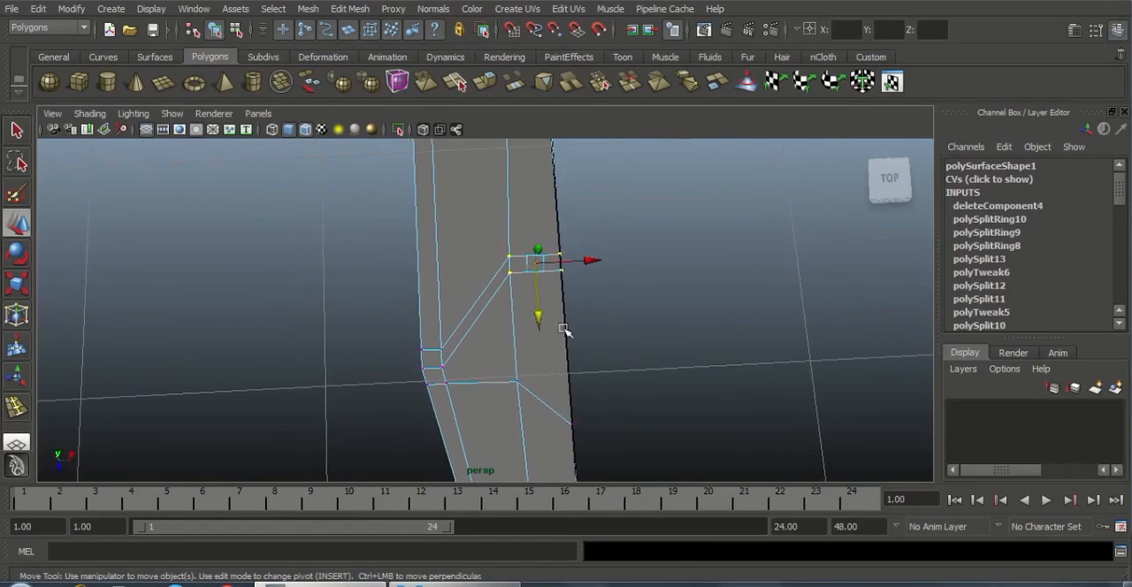
left_click_drag(538, 321, 543, 369)
Adjust the two inner vertex pairs separately along Z to spread them along the slot's length
middle_click_drag(583, 272, 600, 329, "alt")
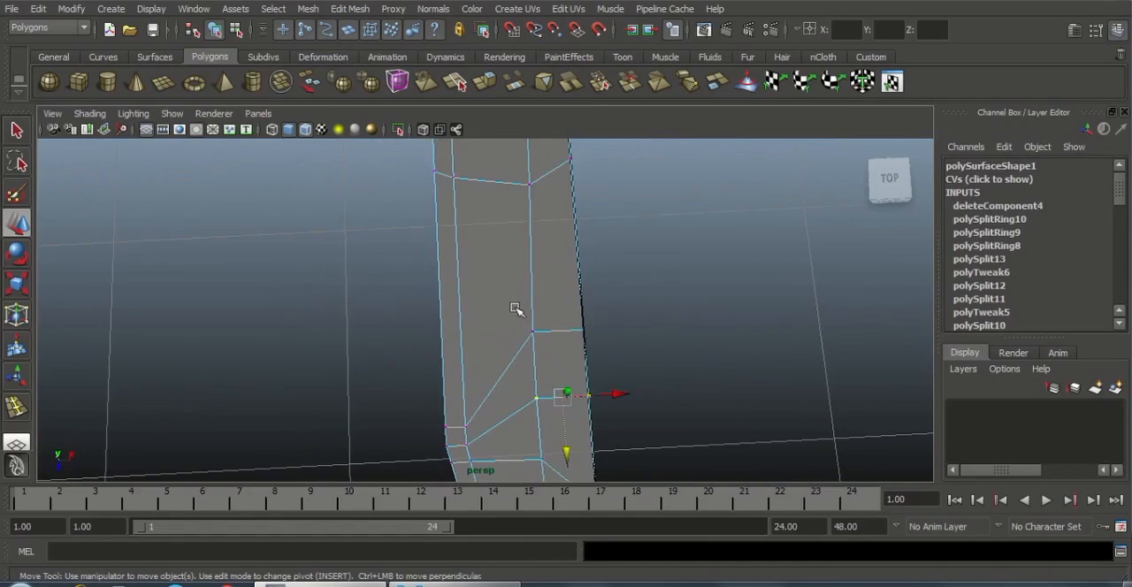
left_click_drag(517, 309, 564, 329)
left_click(734, 356)
right_click_drag(733, 356, 583, 364, "alt")
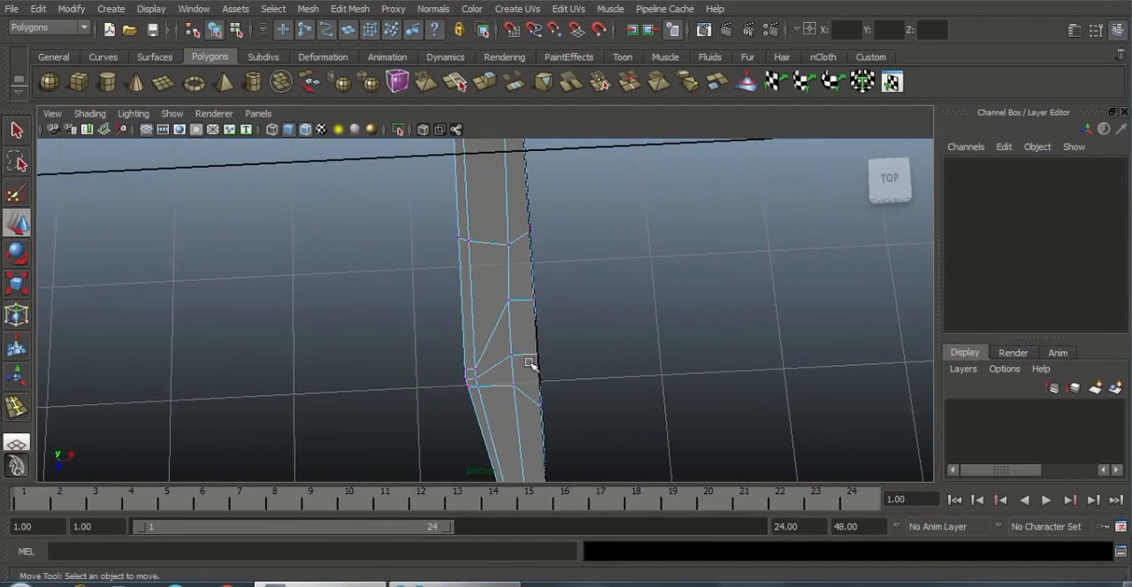
Examine the reshaped edges around the slot area and taper corner, and return to object mode
middle_click_drag(574, 431, 553, 359, "alt")
right_click_drag(553, 359, 356, 299, "alt")
middle_click_drag(454, 316, 484, 368, "alt")
right_click_drag(482, 364, 546, 389, "alt")
mouse_move(536, 301)
middle_mouse_down("alt")
mouse_move(538, 314)
mouse_move(541, 294)
middle_mouse_up("alt")
right_click_drag(531, 279, 532, 321)
right_click_drag(538, 336, 629, 389, "alt")
right_click_drag(524, 254, 557, 237)
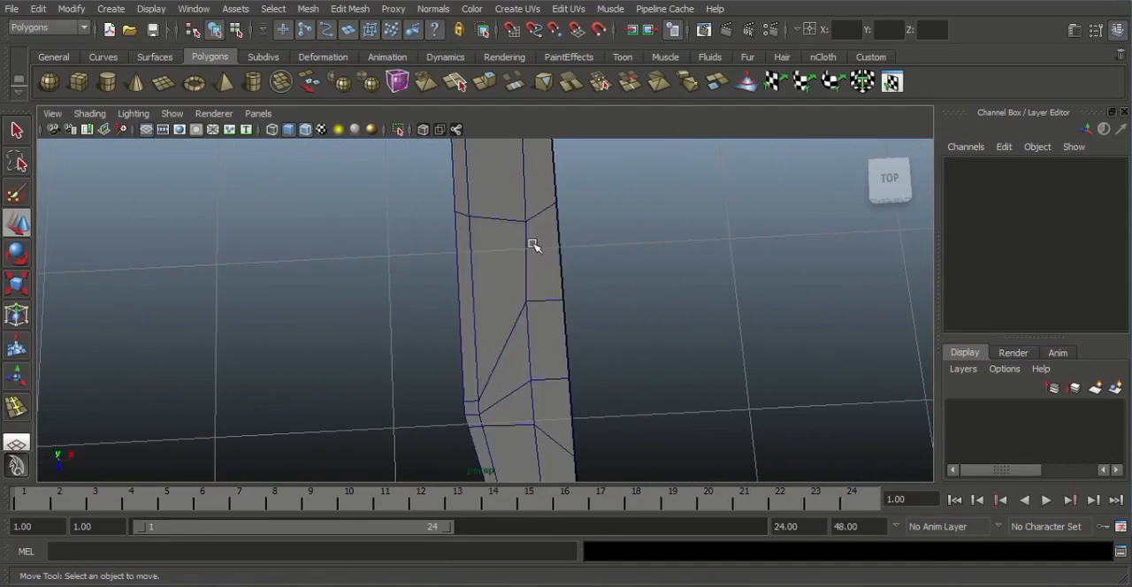
Select the half body and bring up the mesh-editing tools for cutting new edges
left_click(534, 246)
middle_click_drag(574, 292, 589, 308, "alt")
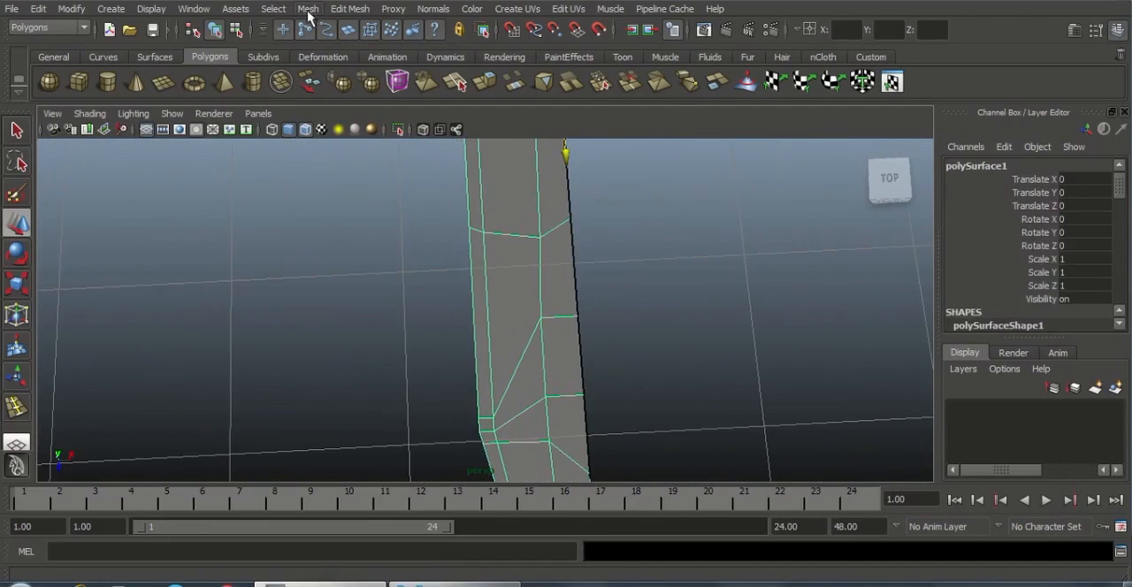
left_click(349, 10)
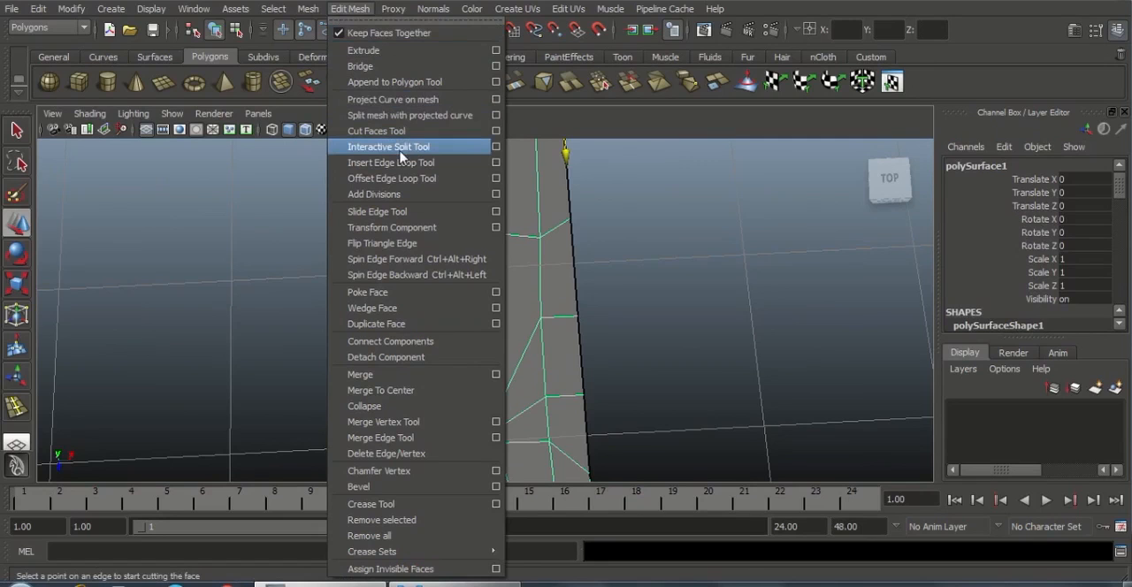
With the Interactive Split Tool, cut inset edges parallel to both slanted slot ends and a lengthwise edge between them
left_click(399, 148)
right_click_drag(555, 260, 602, 247, "alt")
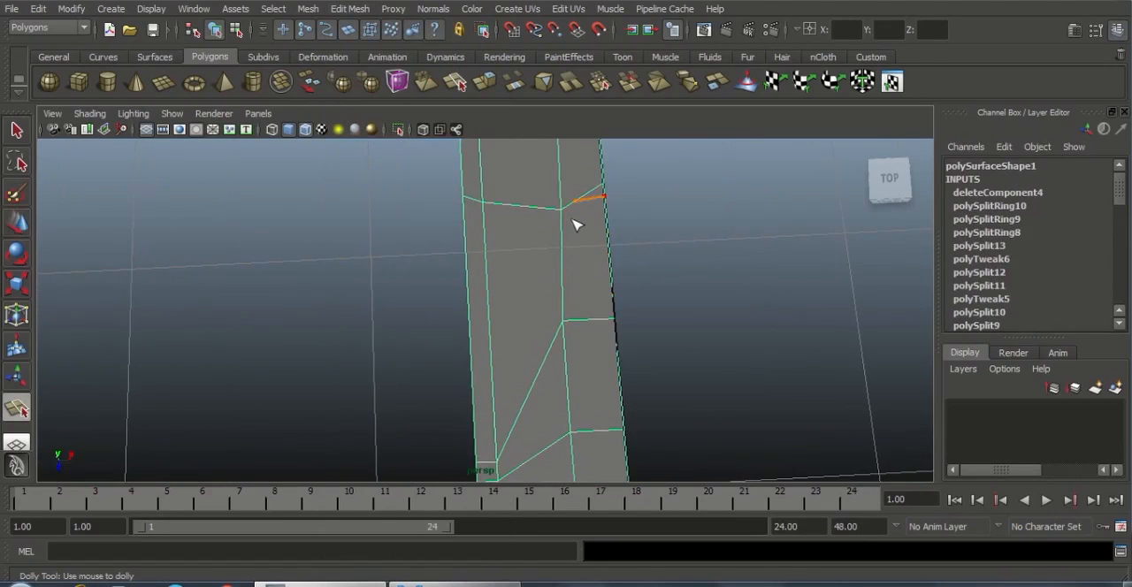
key("Return")
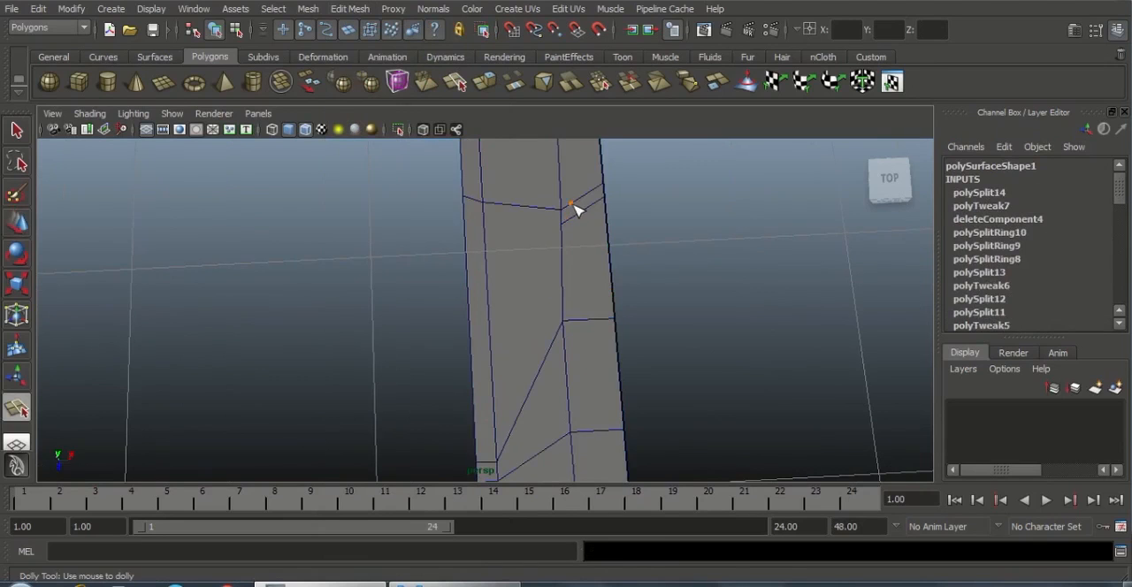
middle_click_drag(563, 262, 563, 143, "alt")
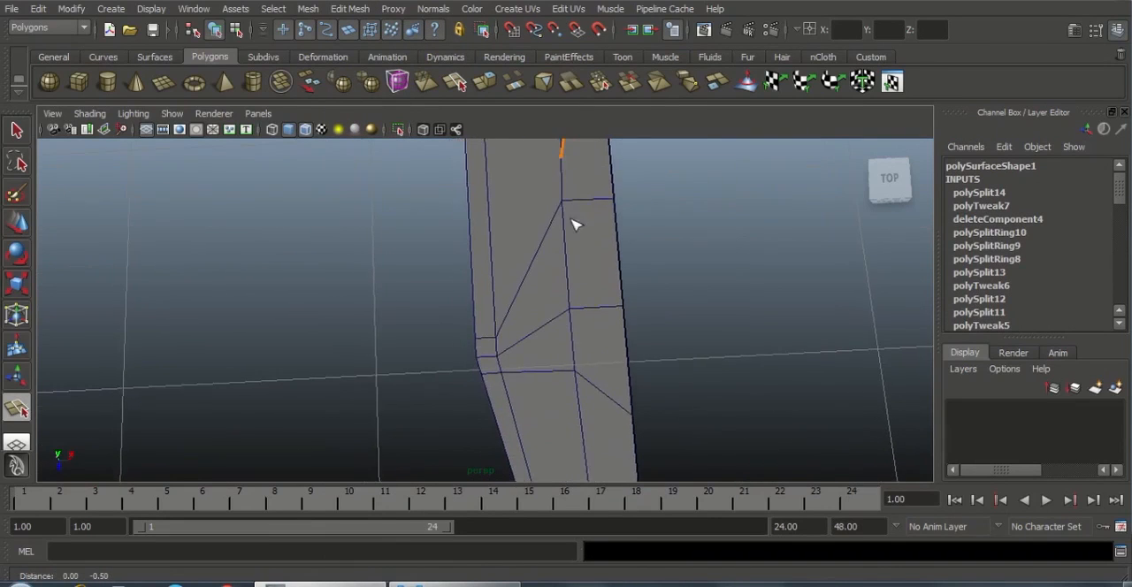
key("Return")
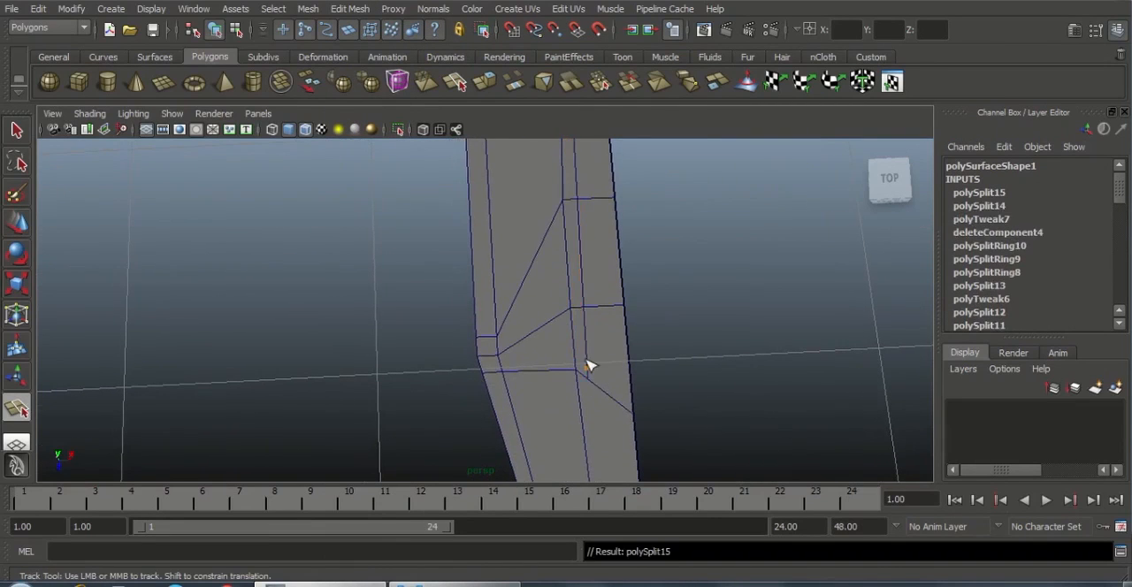
left_click(574, 355)
key("Return")
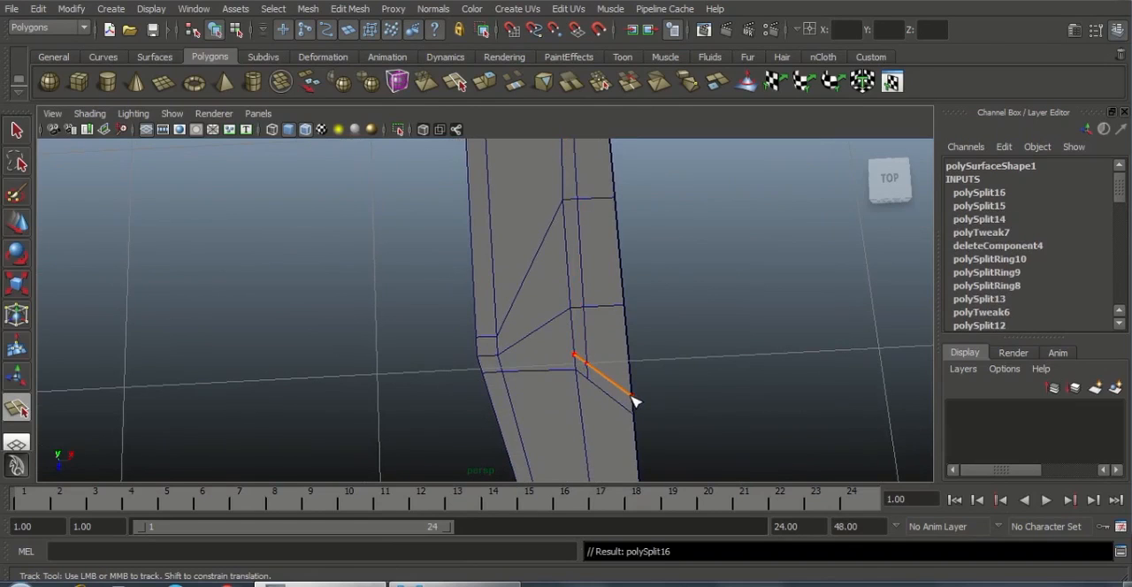
right_click_drag(646, 393, 682, 429, "alt")
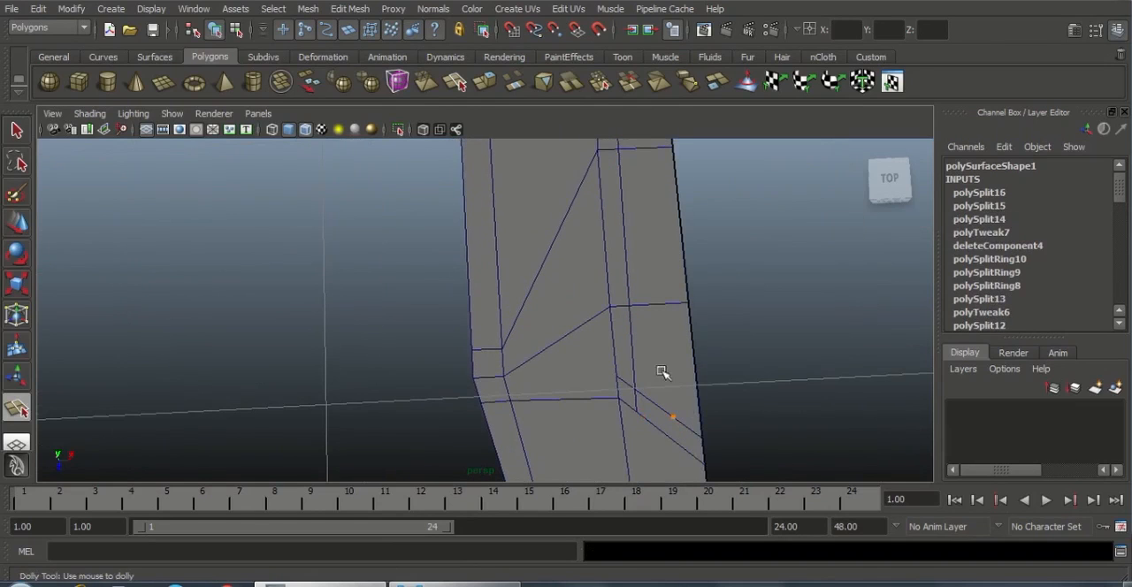
Examine the inset edges along the slot and where they meet at both slanted ends of the half body
key("w")
right_click_drag(662, 372, 630, 341, "alt")
middle_click_drag(629, 216, 636, 368, "alt")
right_click_drag(619, 305, 639, 314, "alt")
middle_click_drag(641, 314, 644, 374, "alt")
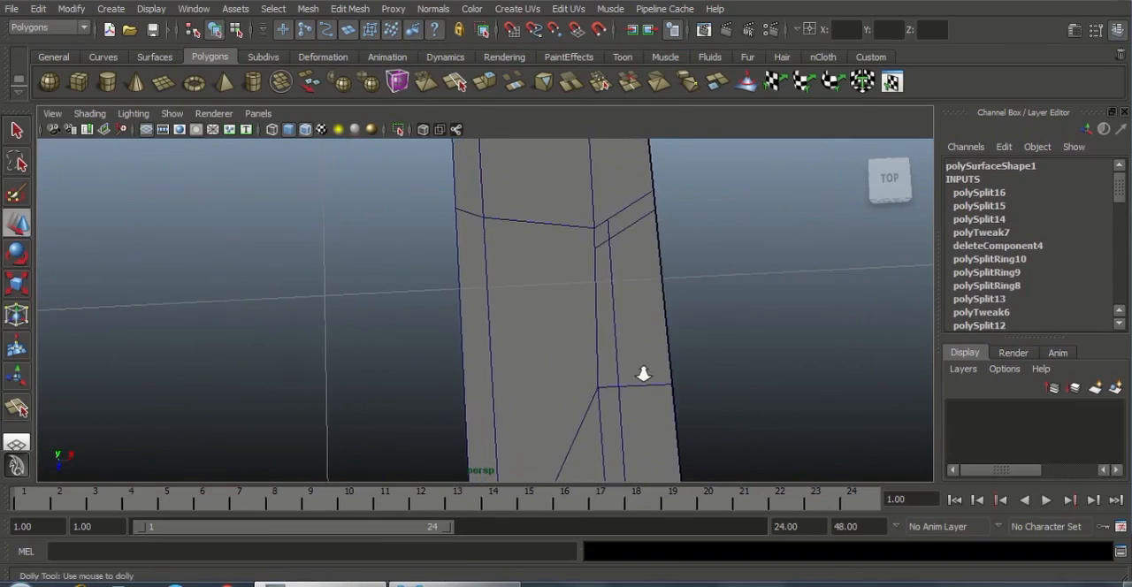
right_click_drag(643, 374, 673, 371, "alt")
left_click(624, 234)
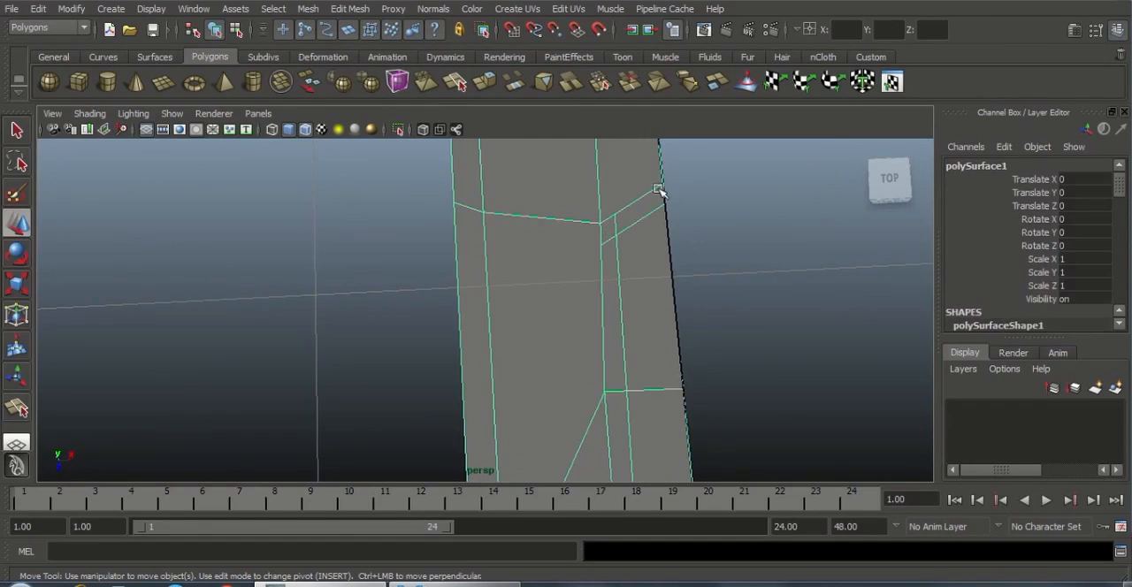
right_click_drag(617, 211, 464, 257, "alt")
middle_click_drag(624, 264, 617, 202, "alt")
right_click_drag(610, 177, 561, 251, "alt")
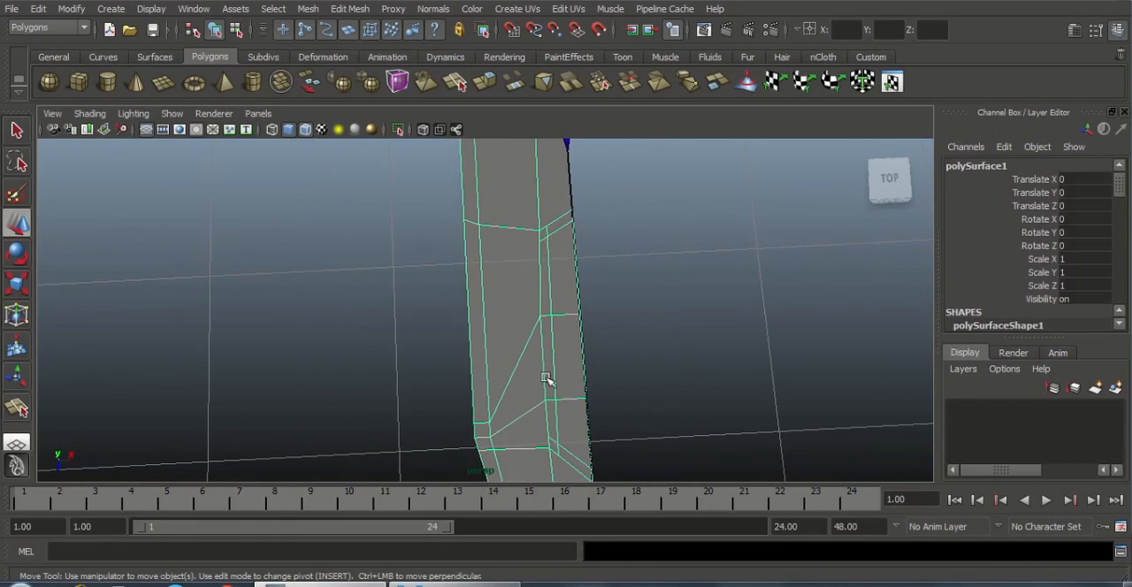
right_click_drag(532, 268, 610, 343, "alt")
middle_click_drag(567, 253, 538, 272, "alt")
right_click_drag(541, 256, 575, 284, "alt")
middle_click_drag(564, 222, 543, 267, "alt")
right_click_drag(559, 270, 585, 290, "alt")
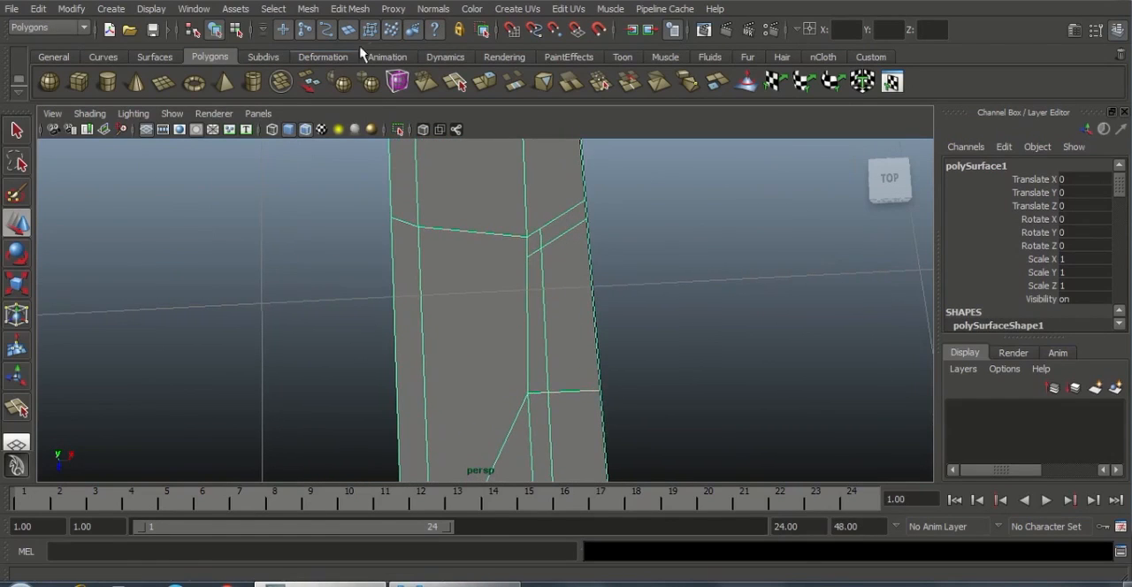
Cut a short diagonal edge with the Interactive Split Tool from each slot corner to the nearby inset edge intersection
left_click(351, 9)
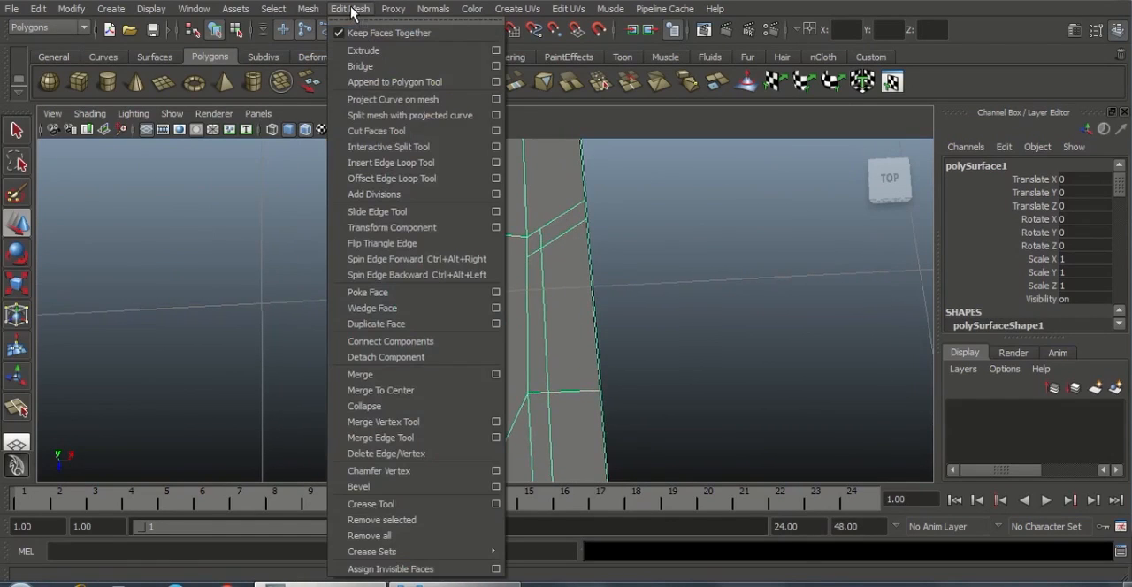
left_click(408, 150)
scroll(581, 311, "up", 3)
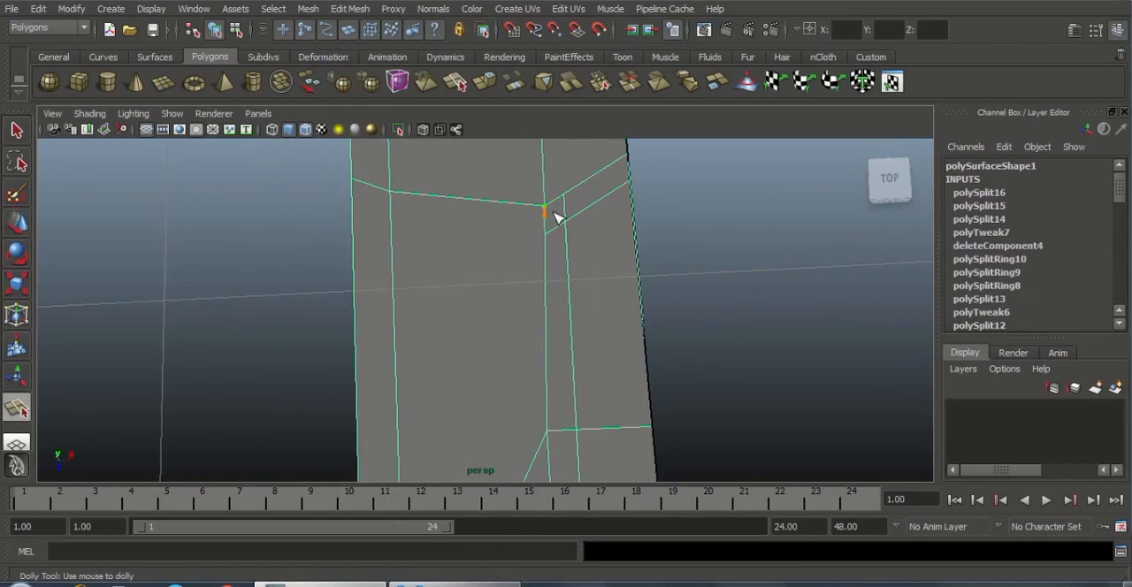
left_click(565, 237)
key("Return")
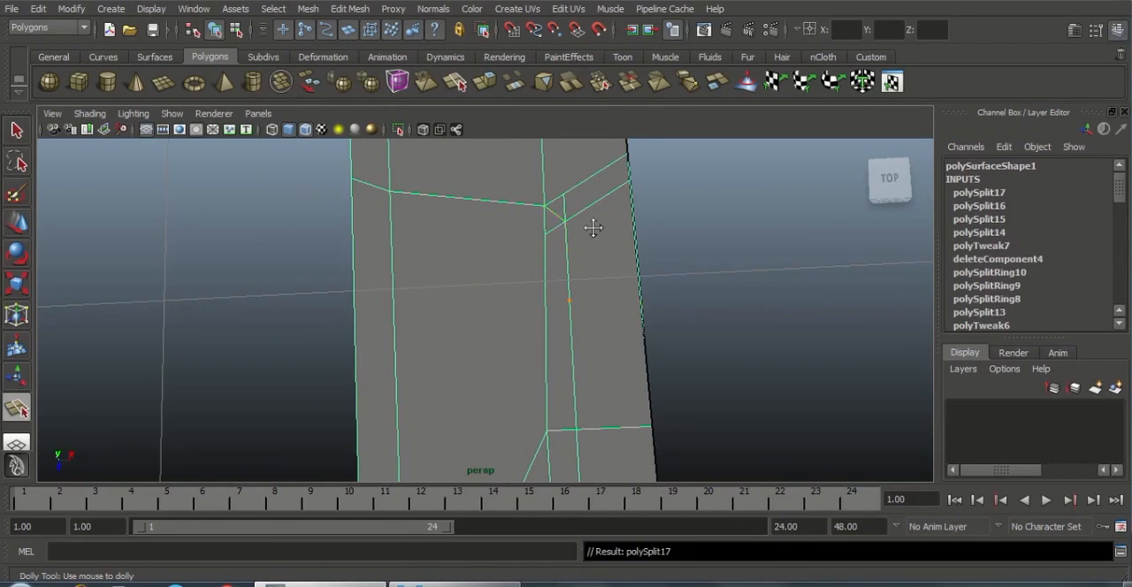
middle_click_drag(593, 228, 585, 344, "alt")
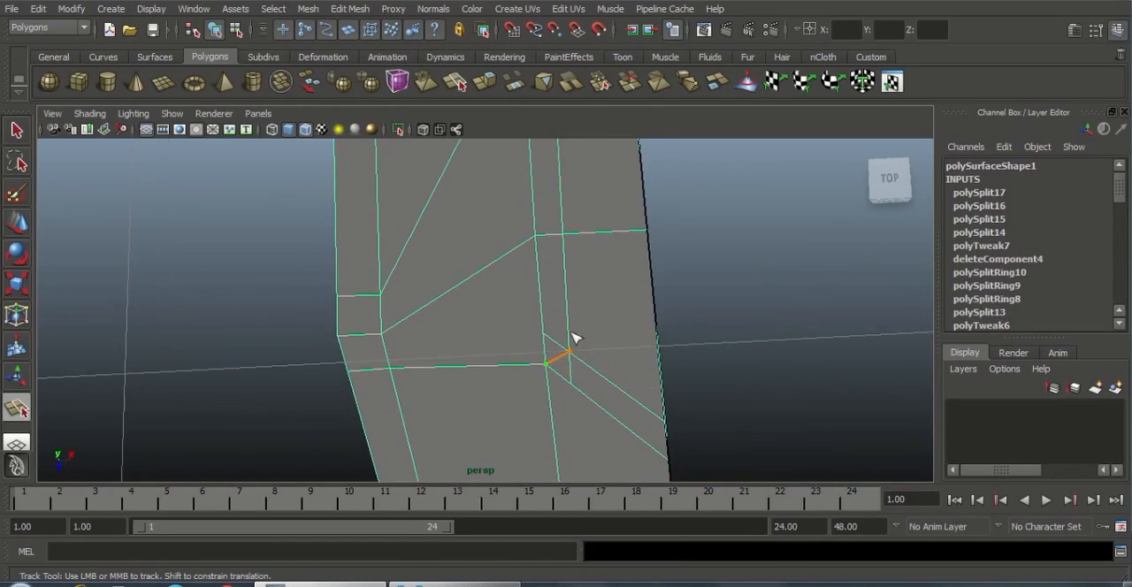
key("Return")
key("w")
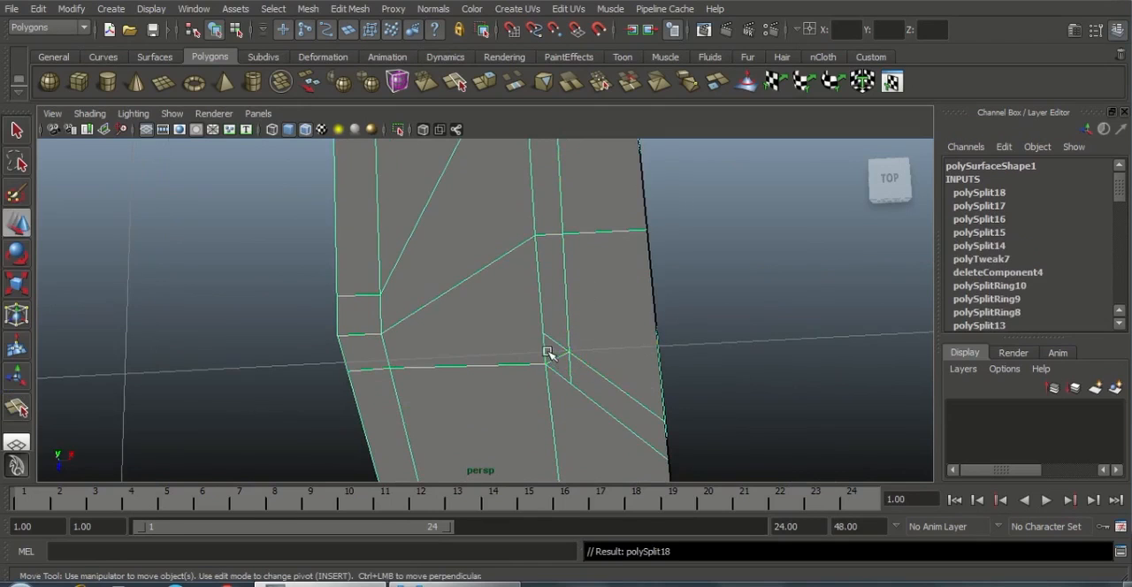
Delete the leftover short edges around the new diagonals at both slot corners
right_click_drag(546, 354, 550, 318)
left_click(555, 343)
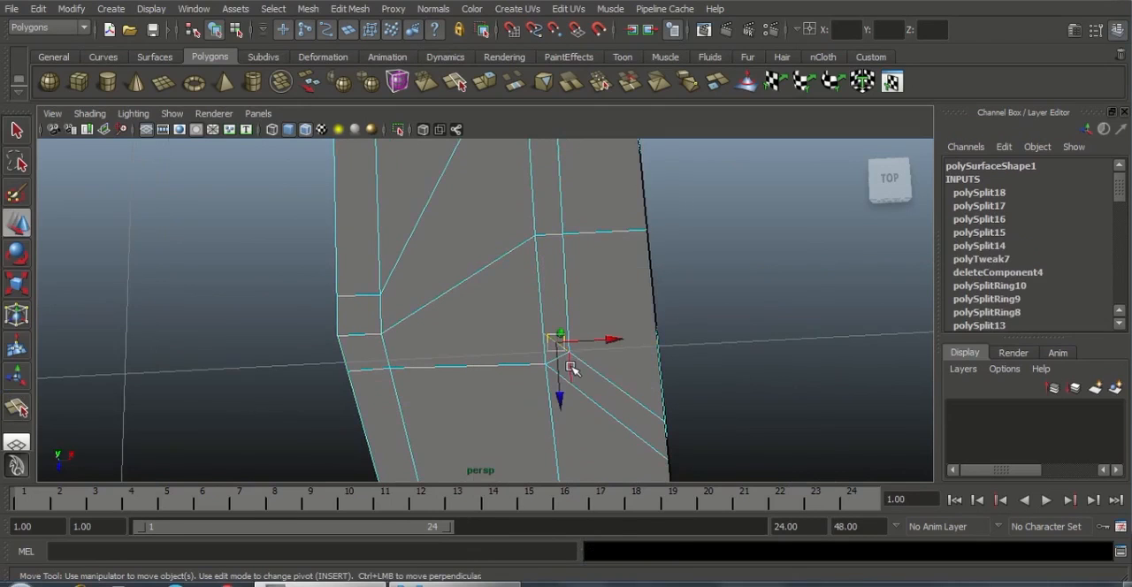
left_click_drag(613, 204, 572, 346, "alt")
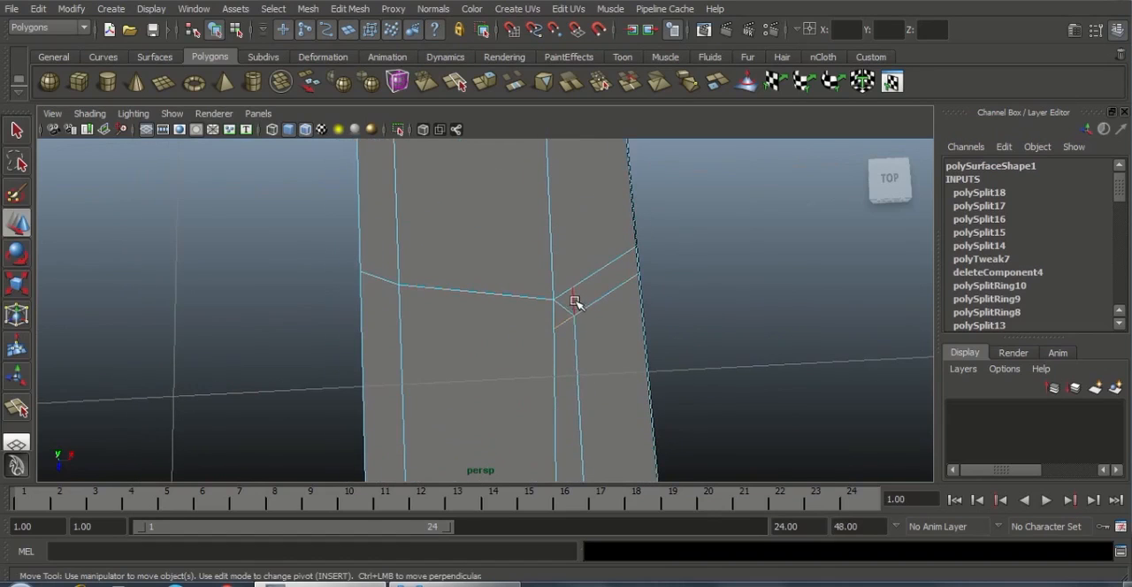
right_click(615, 320, "shift")
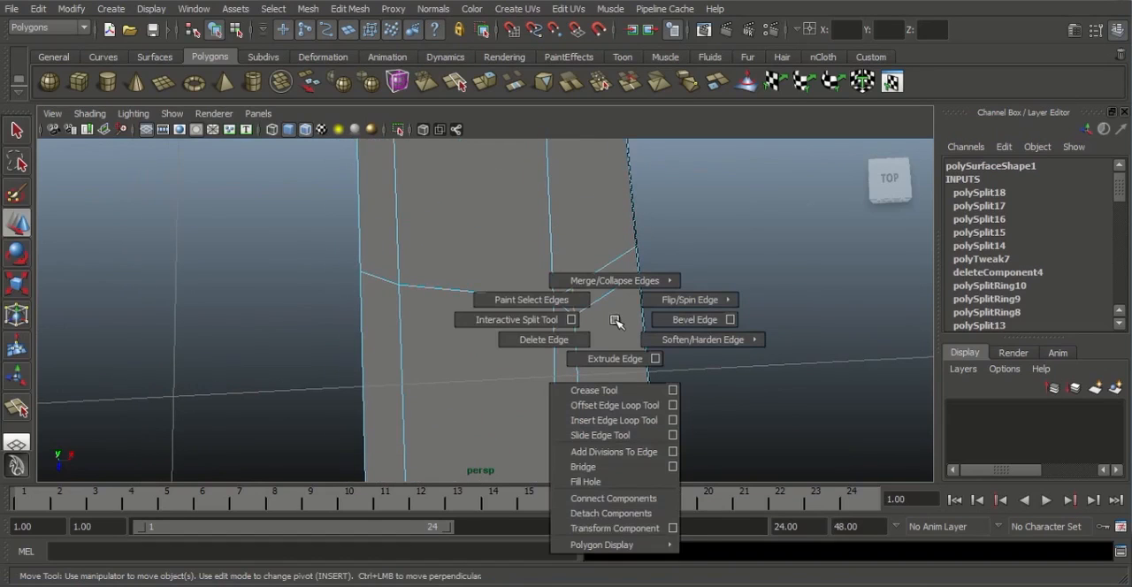
left_click(566, 340)
left_click_drag(785, 351, 597, 345, "alt")
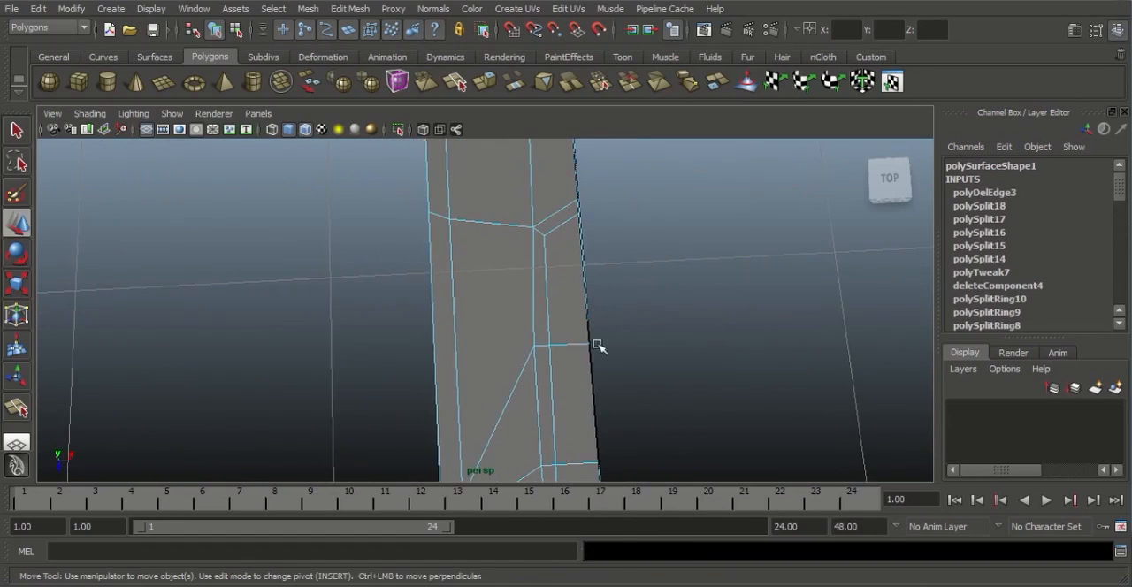
Move the inner vertex of the slot's upper cross edge slightly along X to straighten the slot's lengthwise edge
right_click_drag(548, 346, 518, 336)
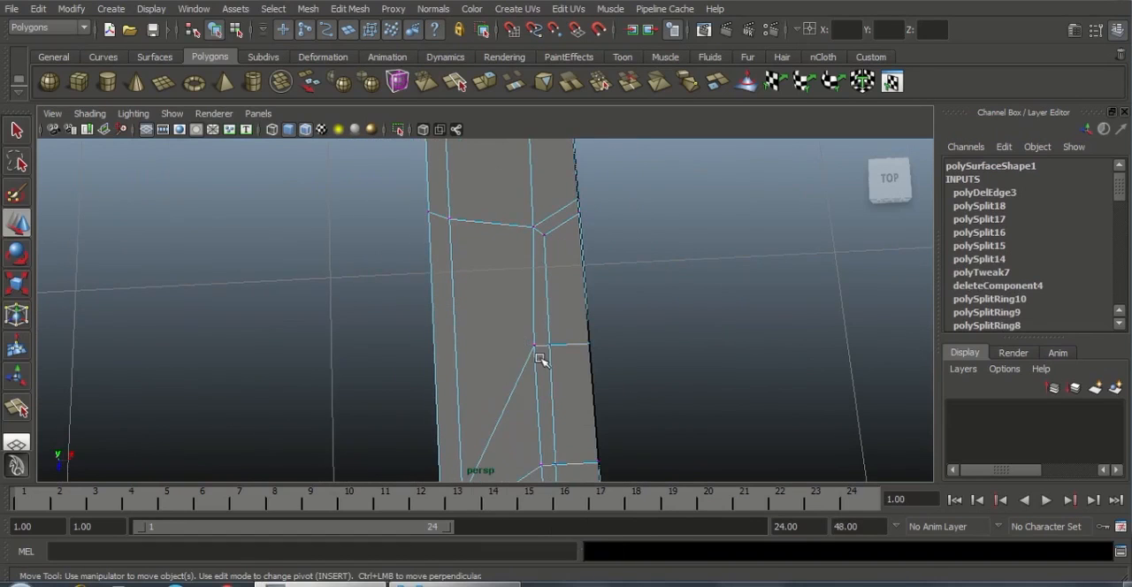
left_click(534, 347)
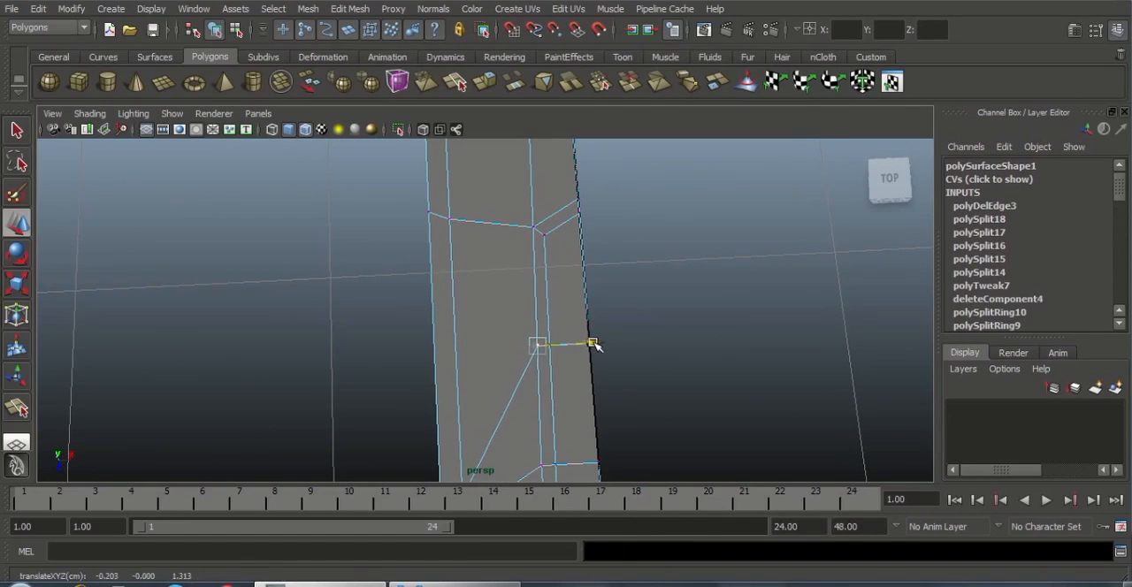
left_click(624, 381)
left_click_drag(624, 381, 548, 312, "alt")
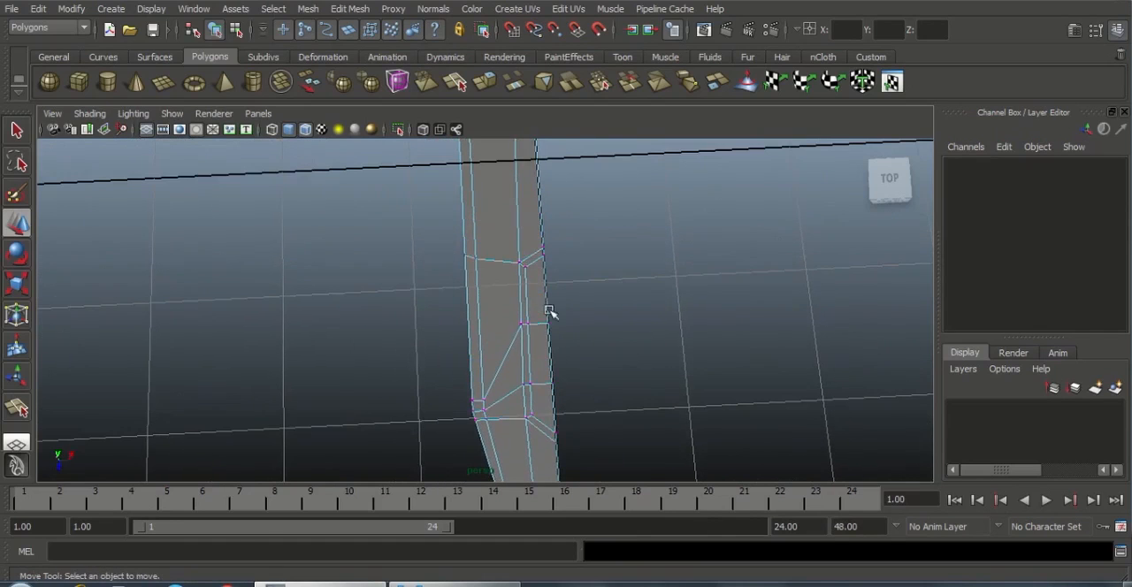
left_click_drag(527, 390, 533, 374, "alt")
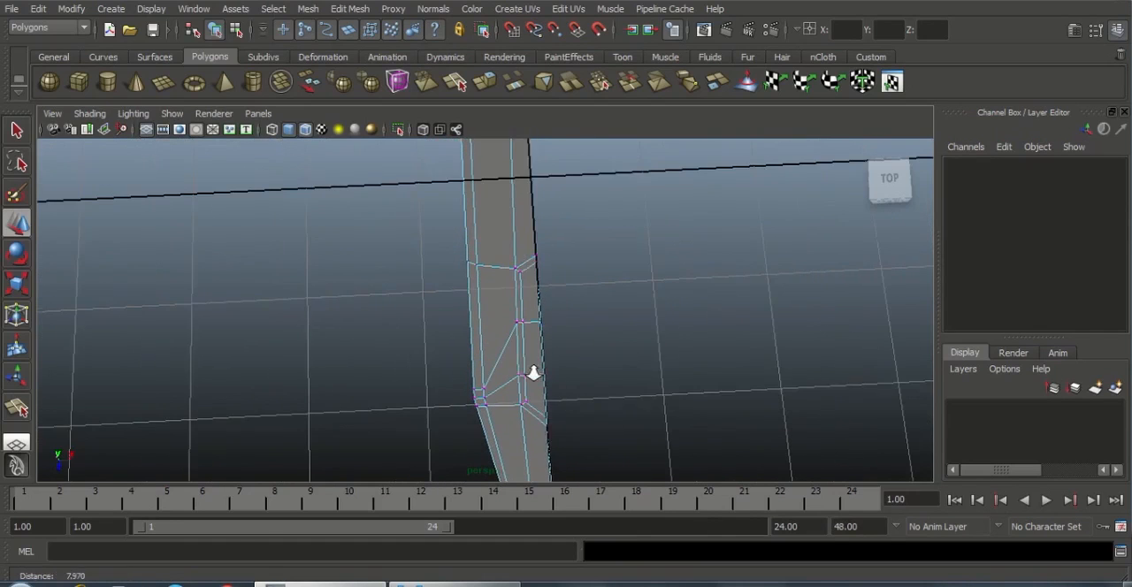
mouse_move(533, 321)
left_mouse_down("alt")
mouse_move(581, 374)
mouse_move(550, 309)
left_mouse_up("alt")
Select the faces inside the inset slot outline and delete them to open the slot
right_click(550, 309)
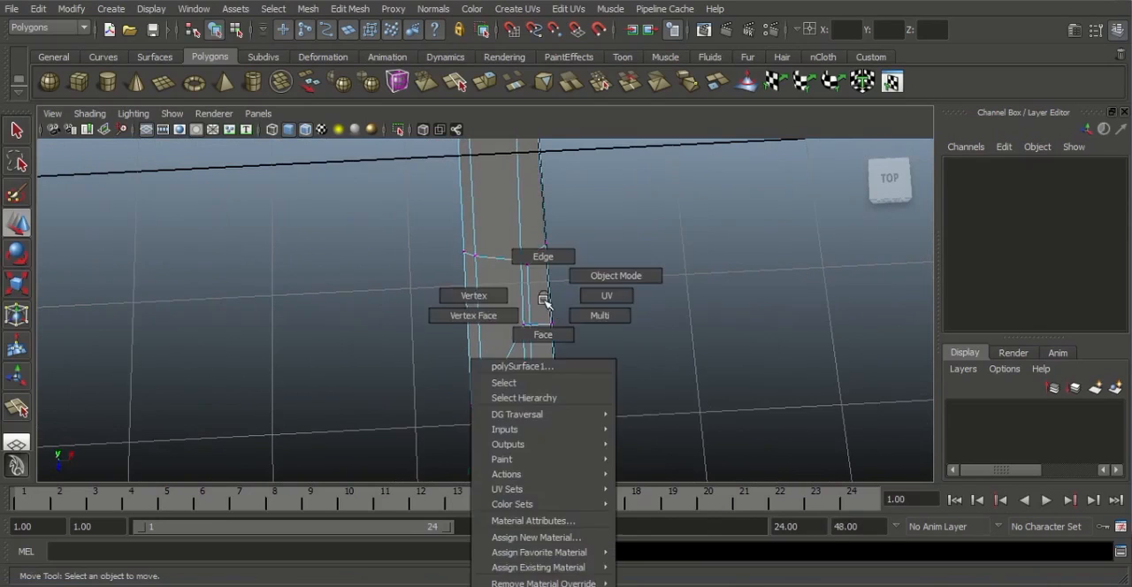
left_click(545, 335)
left_click(540, 285)
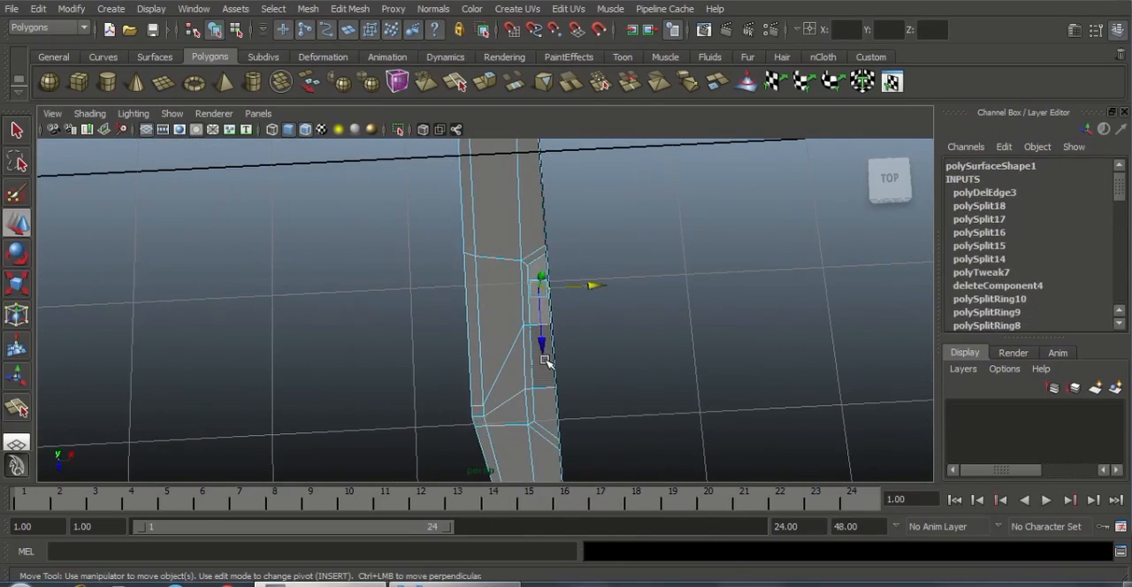
left_click_drag(551, 402, 425, 352)
left_click(600, 403)
left_click_drag(473, 302, 543, 274, "alt")
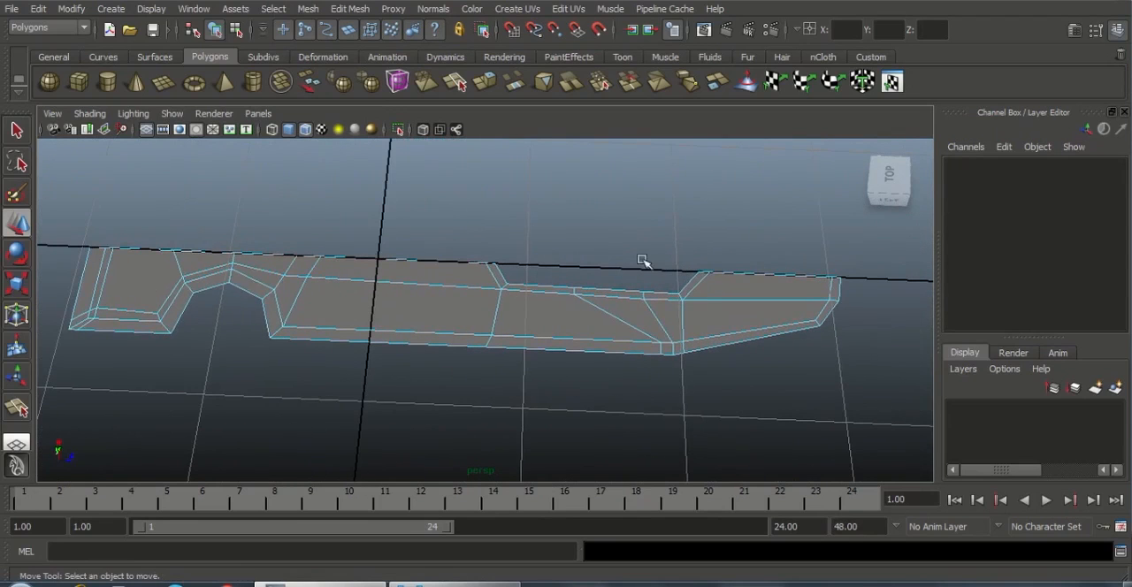
Return to object mode and select the half body for work on the end block beside the notch
middle_click_drag(493, 306, 593, 324, "alt")
scroll(588, 313, "up", 3)
right_click_drag(566, 286, 619, 267)
left_click(550, 298)
middle_click_drag(480, 334, 664, 338, "alt")
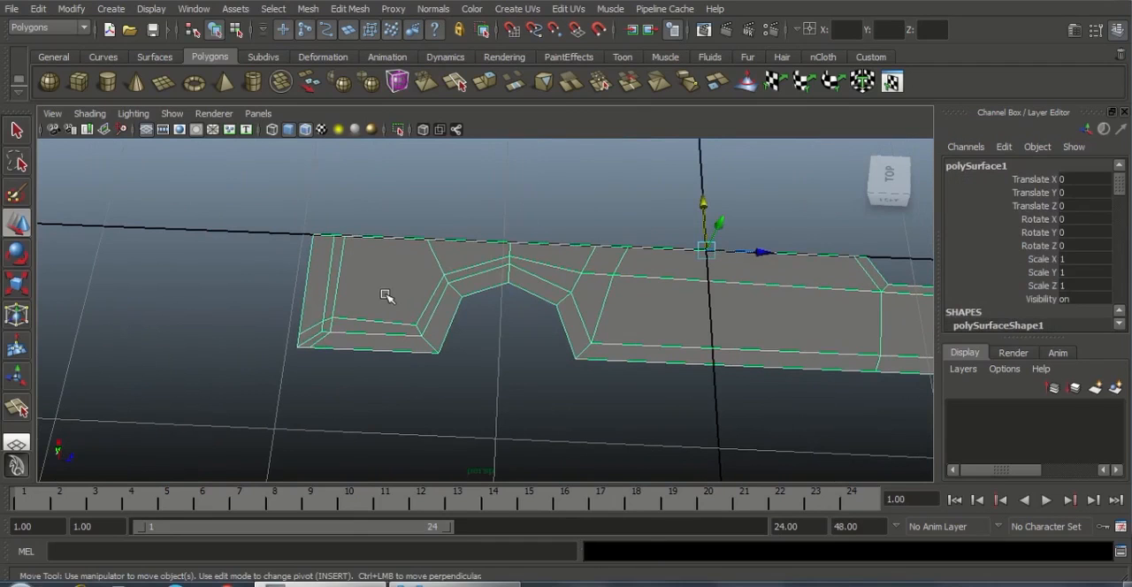
Try inserting edge loops across the end block's border strip and near the notch's inner corner
right_click_drag(386, 295, 340, 316, "shift")
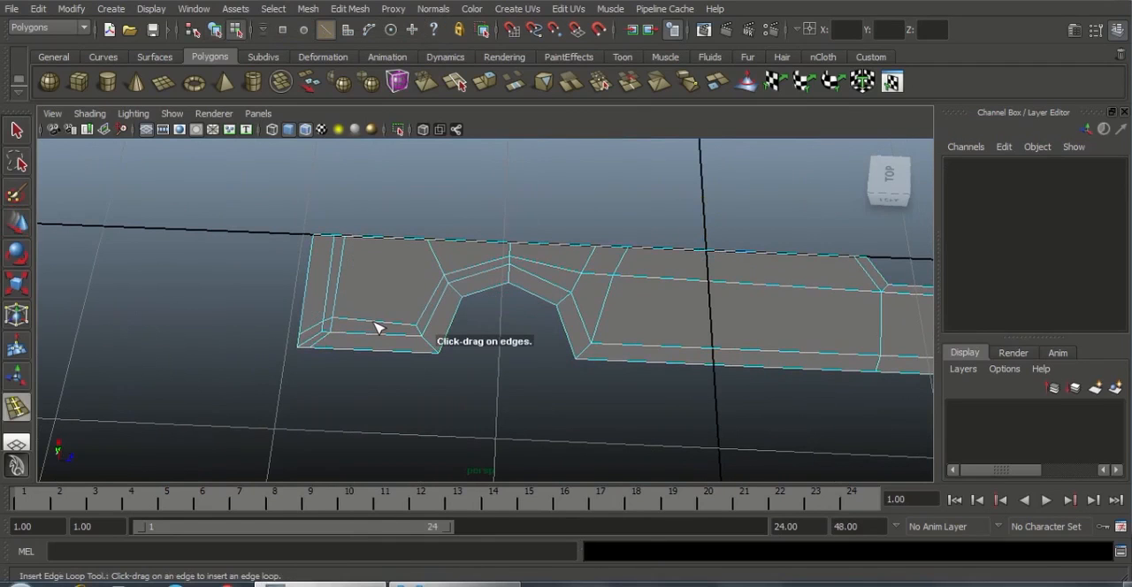
left_click(374, 328)
middle_click_drag(472, 315, 562, 327, "alt")
right_click_drag(563, 329, 642, 395, "alt")
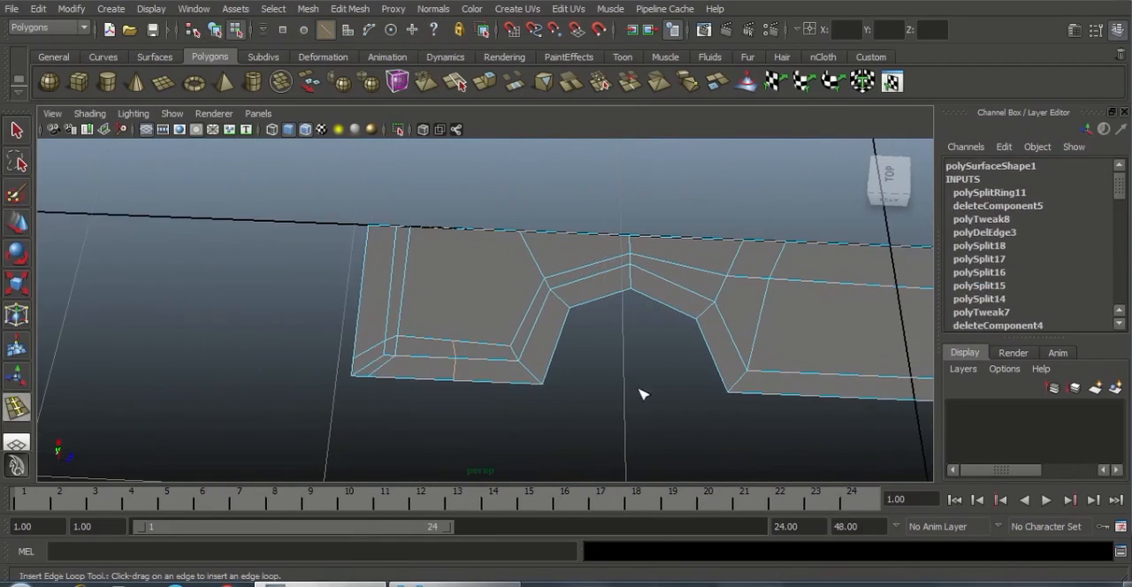
key("ctrl+z")
left_click_drag(619, 389, 518, 390, "alt")
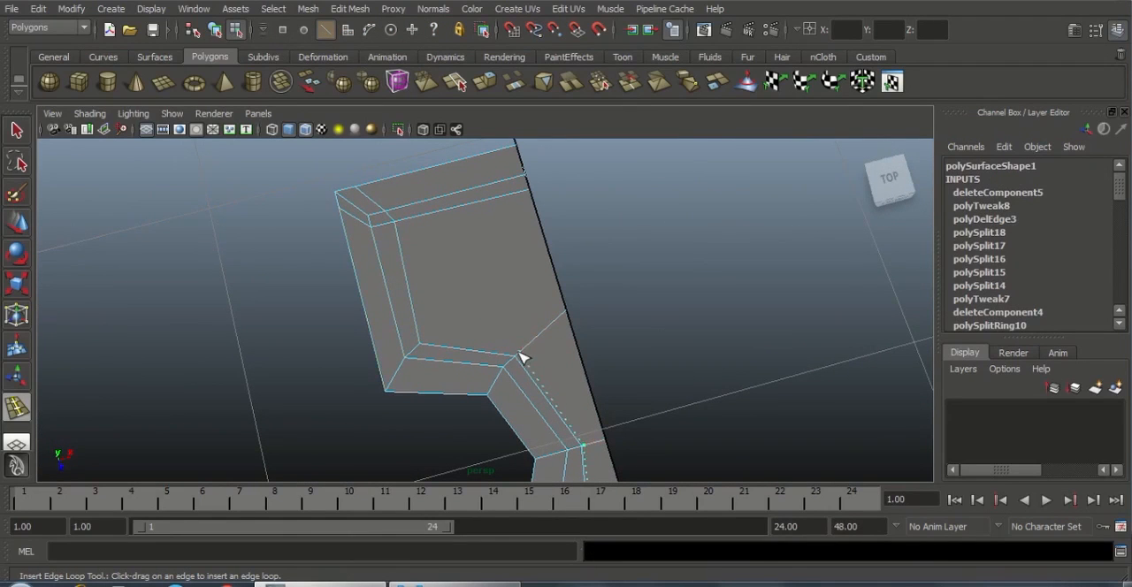
left_click(522, 358)
key("ctrl+z")
Cut an edge with the Interactive Split Tool from the notch's inner corner across the end block to its outer edge
left_click(358, 9)
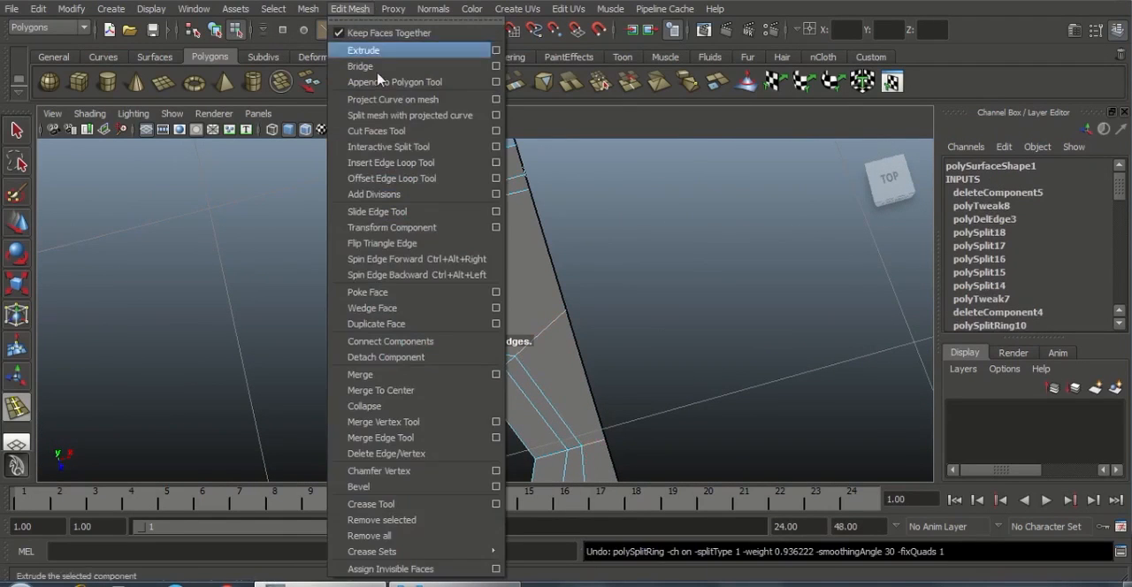
left_click(396, 147)
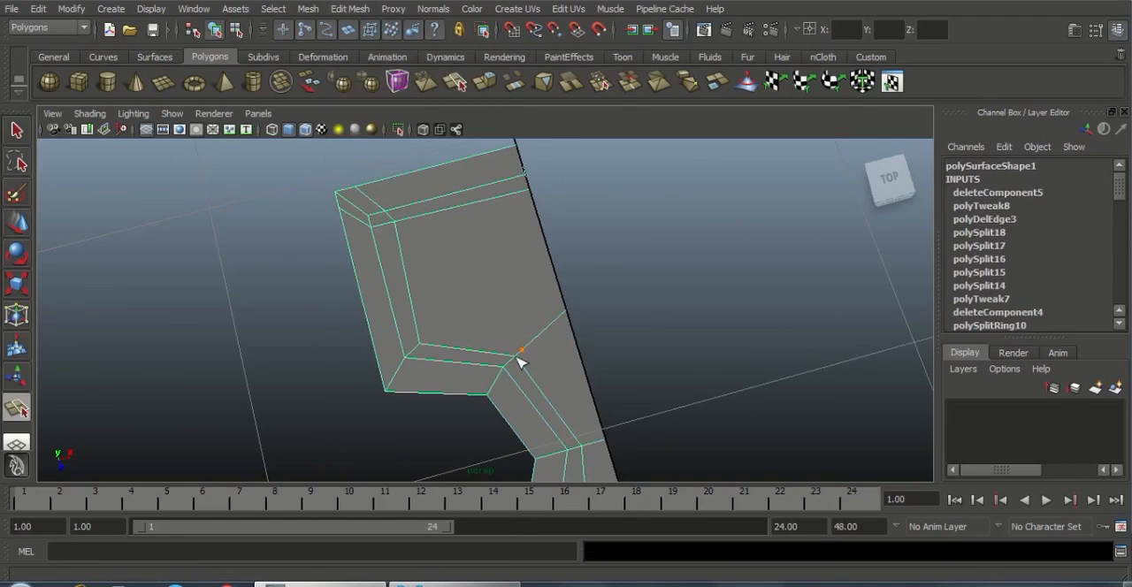
left_click(462, 173)
key("Return")
left_click_drag(485, 362, 543, 302, "alt")
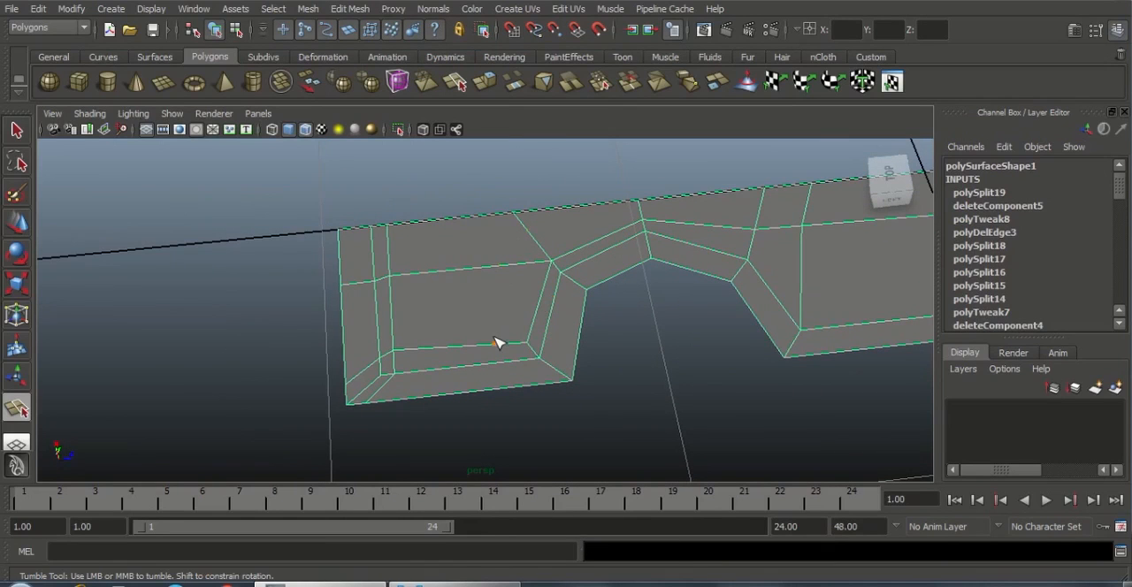
key("w")
Insert an edge loop across the end block and another across the body beside the slot with the Insert Edge Loop Tool
left_click(350, 9)
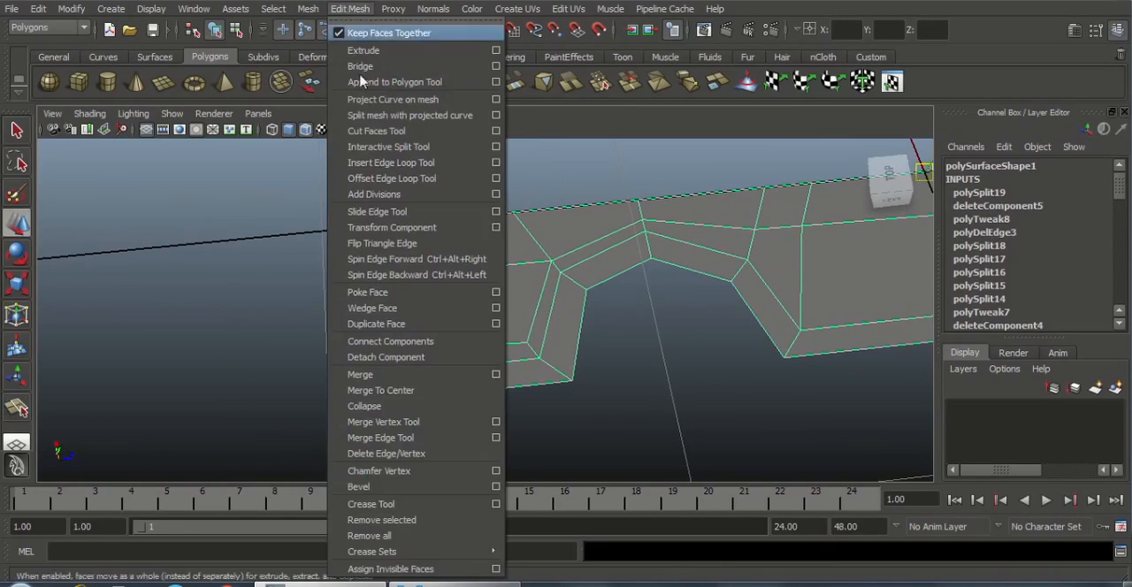
left_click(394, 162)
left_click_drag(470, 348, 464, 343)
middle_click_drag(649, 356, 359, 369, "alt")
right_click_drag(359, 369, 615, 341, "alt")
middle_click_drag(615, 342, 451, 358, "alt")
middle_click_drag(718, 329, 678, 337, "alt")
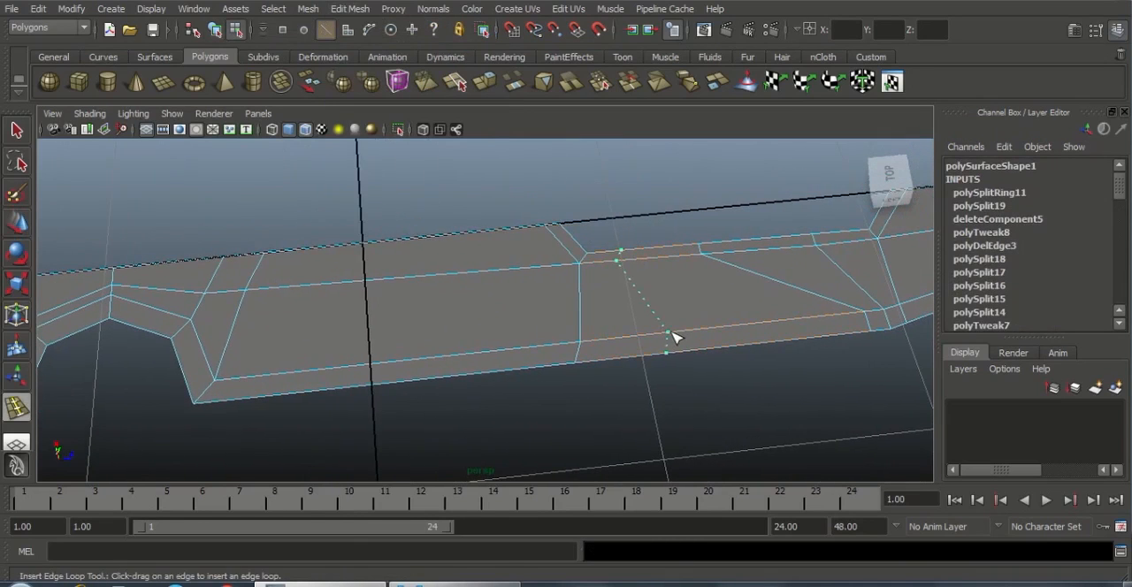
left_click_drag(688, 337, 688, 338)
Insert two edge loops across the tapered tip and two across the body section between the notch and the slot
middle_click_drag(688, 337, 534, 372, "alt")
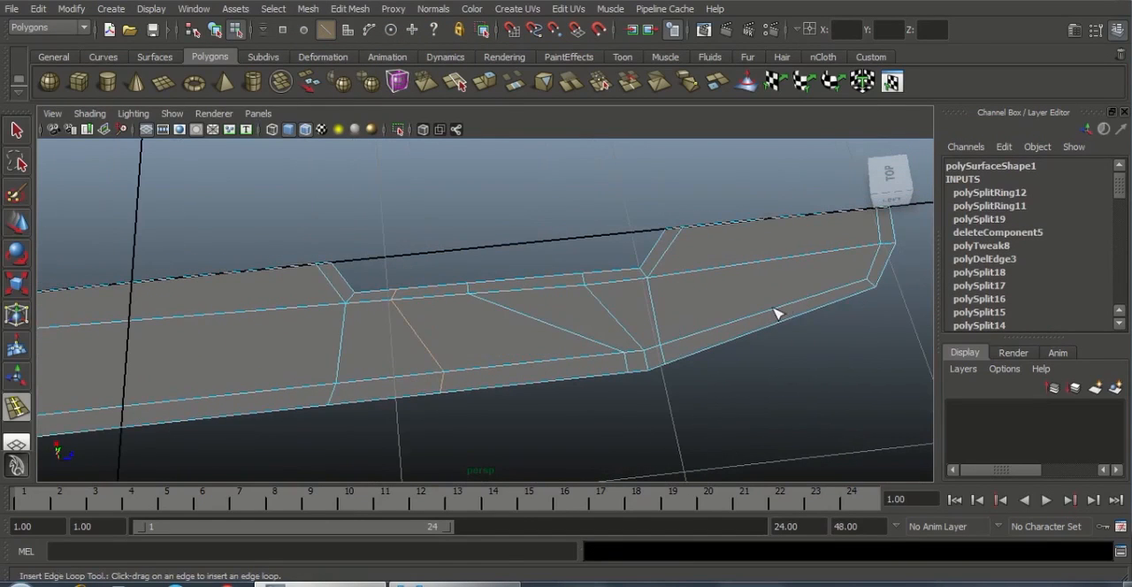
left_click_drag(733, 328, 733, 329)
left_click_drag(807, 304, 810, 302)
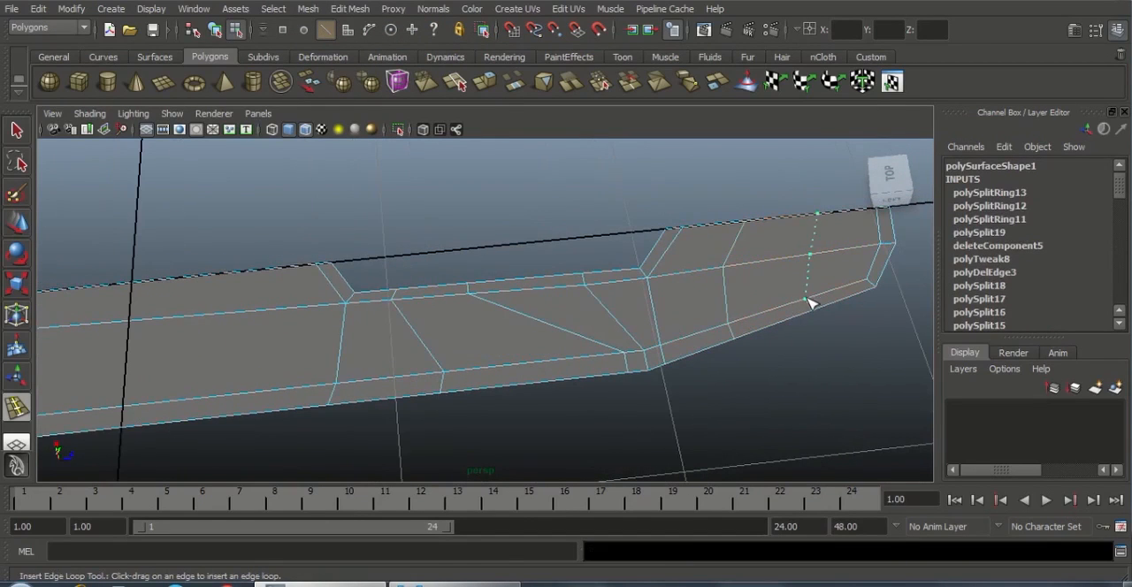
right_click_drag(757, 334, 606, 331, "alt")
middle_click_drag(397, 356, 617, 348, "alt")
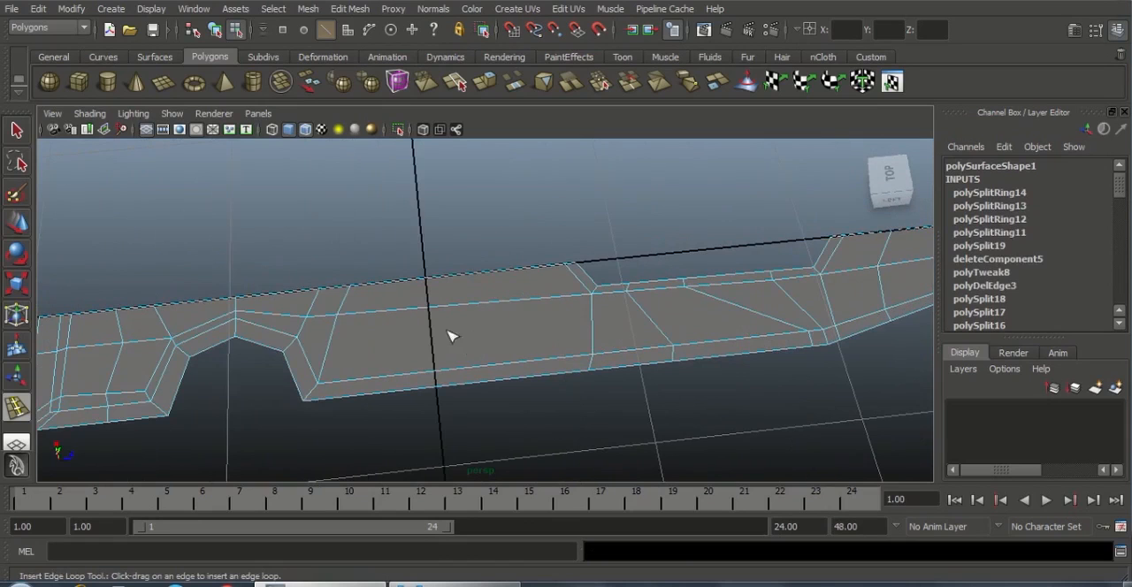
left_click_drag(424, 306, 423, 306)
left_click_drag(508, 301, 507, 300)
Leave the edge loop tool and return to object mode with the half body selected
right_click_drag(677, 353, 557, 387, "alt")
left_click_drag(557, 387, 418, 361, "alt")
right_click_drag(418, 361, 412, 293, "alt")
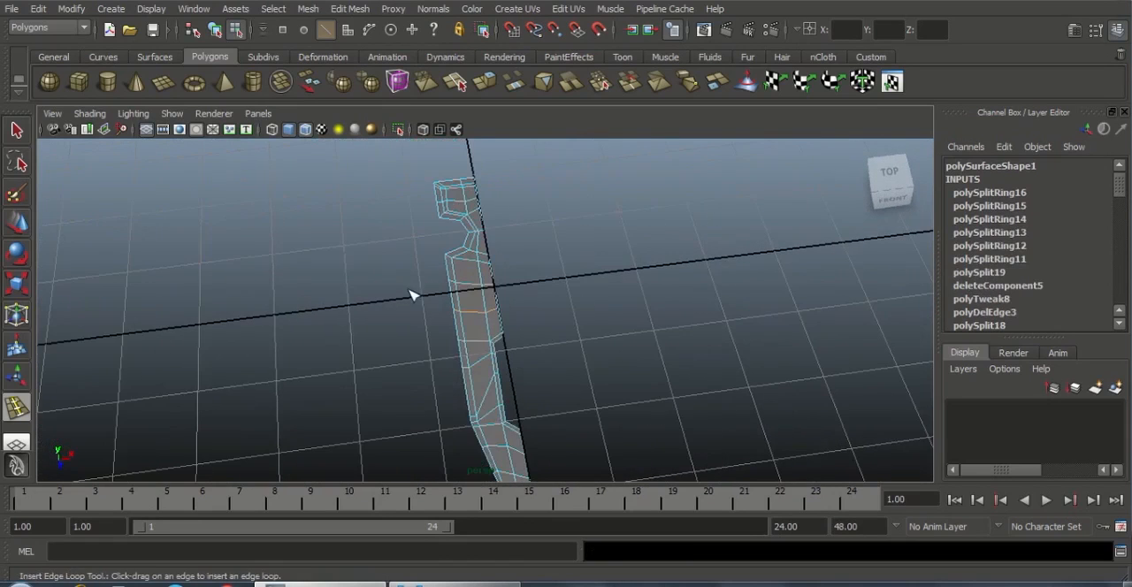
middle_click_drag(519, 288, 543, 288, "alt")
right_click_drag(545, 290, 624, 339, "alt")
key("w")
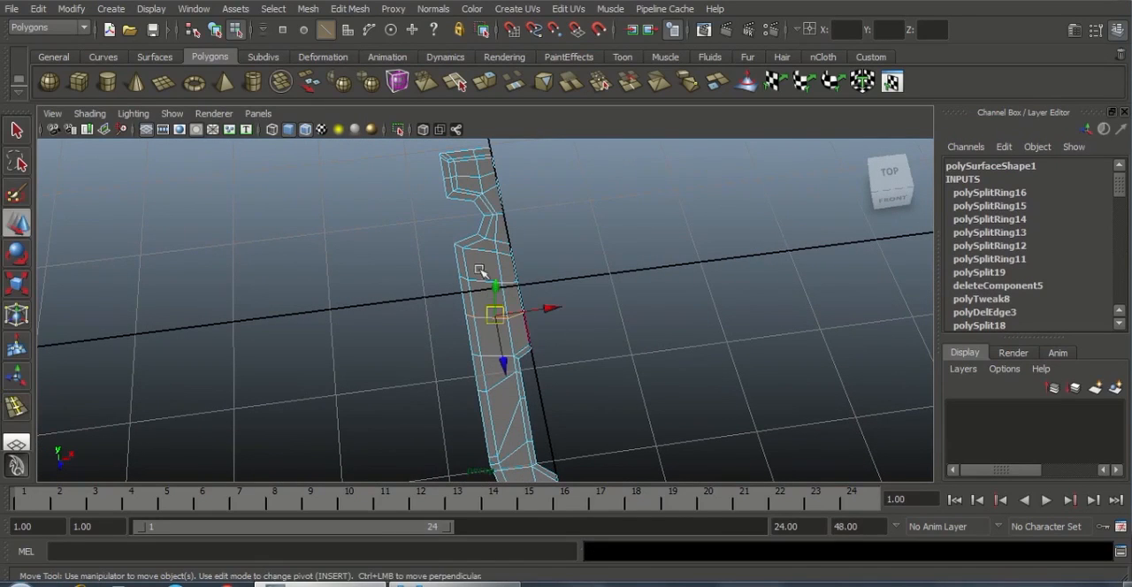
right_click_drag(475, 253, 544, 237)
mouse_move(642, 361)
left_mouse_down("alt")
mouse_move(571, 377)
mouse_move(566, 286)
mouse_move(643, 363)
mouse_move(602, 332)
mouse_move(611, 341)
mouse_move(658, 366)
left_mouse_up("alt")
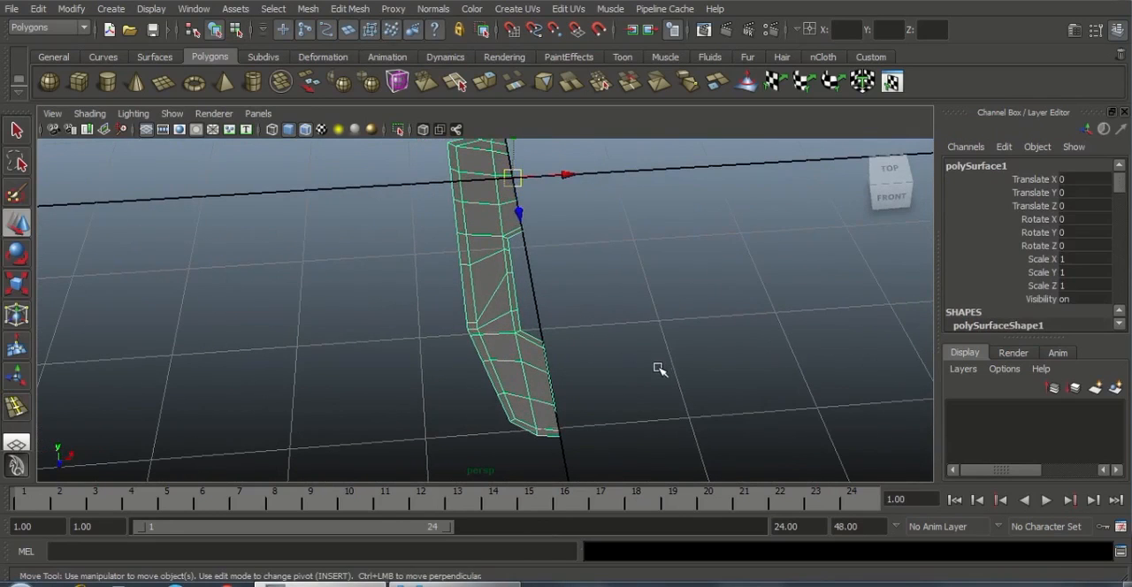
Mirror the half body's geometry in the +X direction, merging it with the original and merging vertices
left_click_drag(593, 307, 475, 248, "alt")
right_click_drag(475, 248, 495, 235)
left_click_drag(491, 246, 442, 221, "alt")
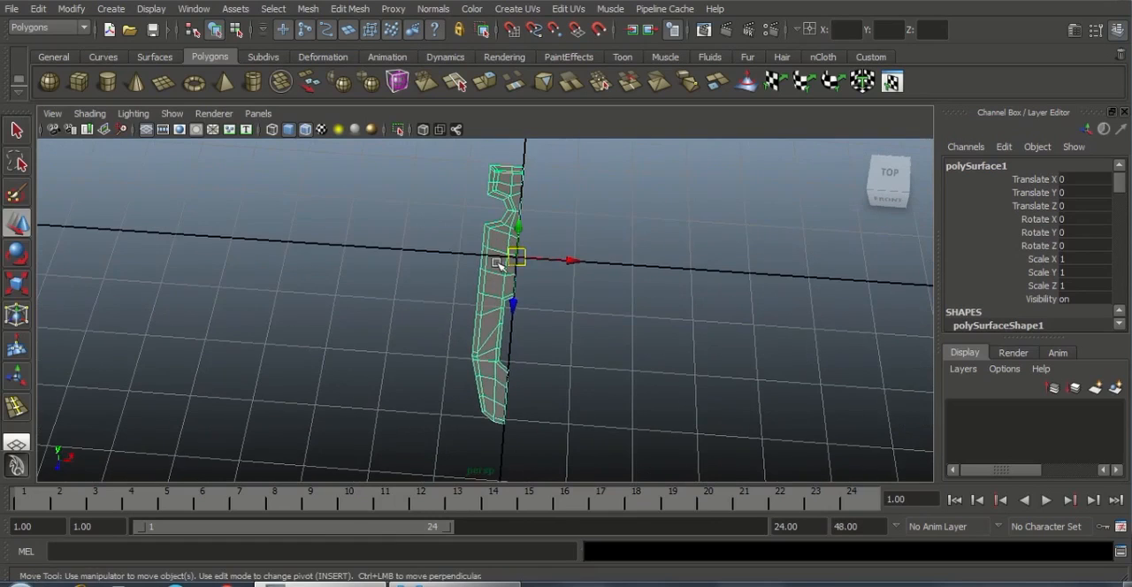
left_click(309, 9)
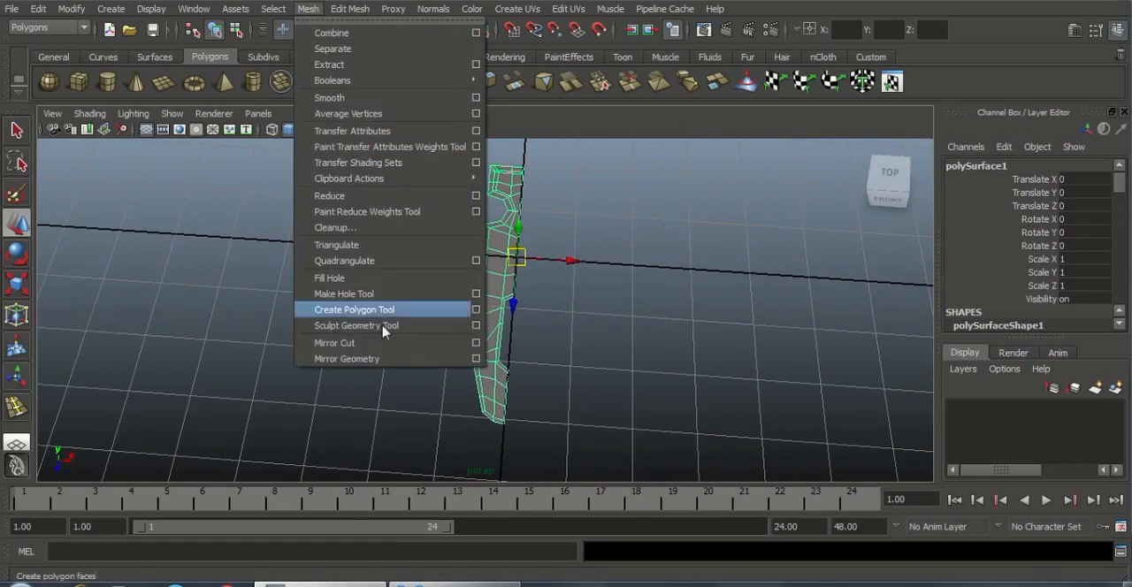
left_click(476, 358)
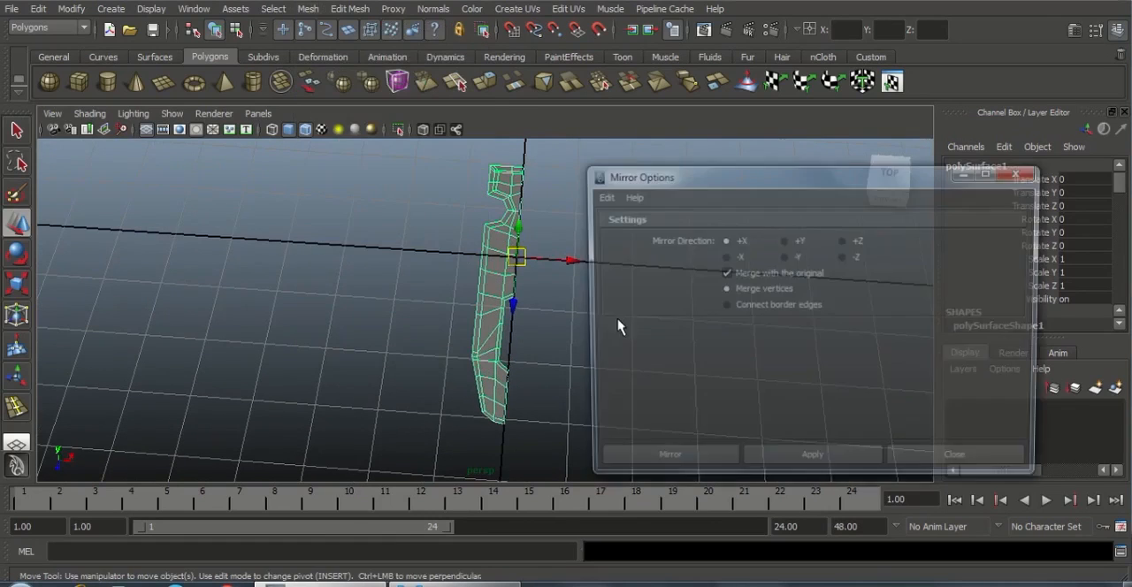
left_click_drag(751, 185, 857, 186)
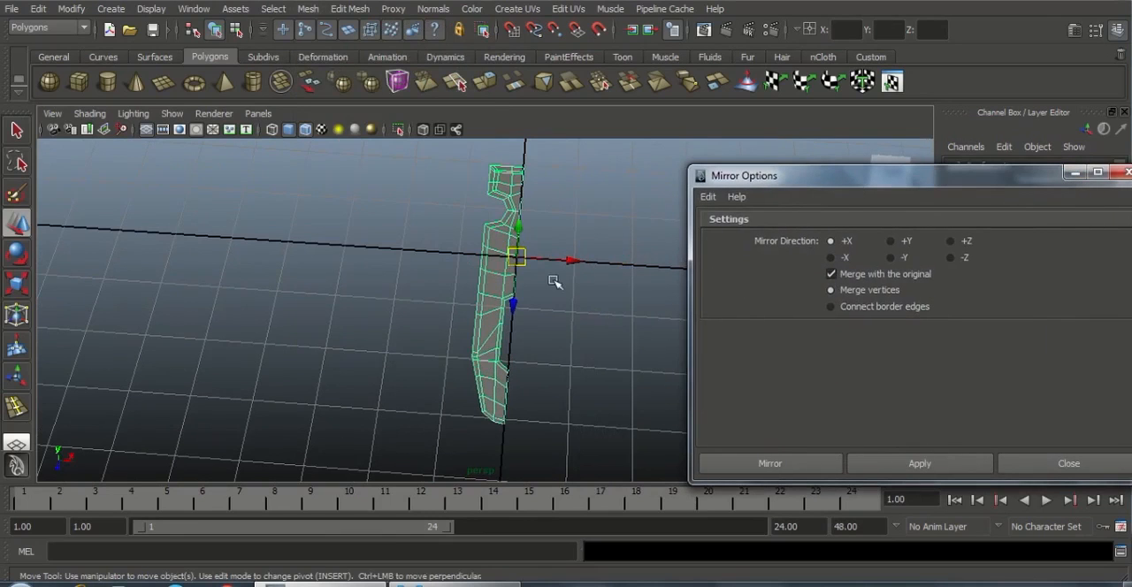
left_click(781, 464)
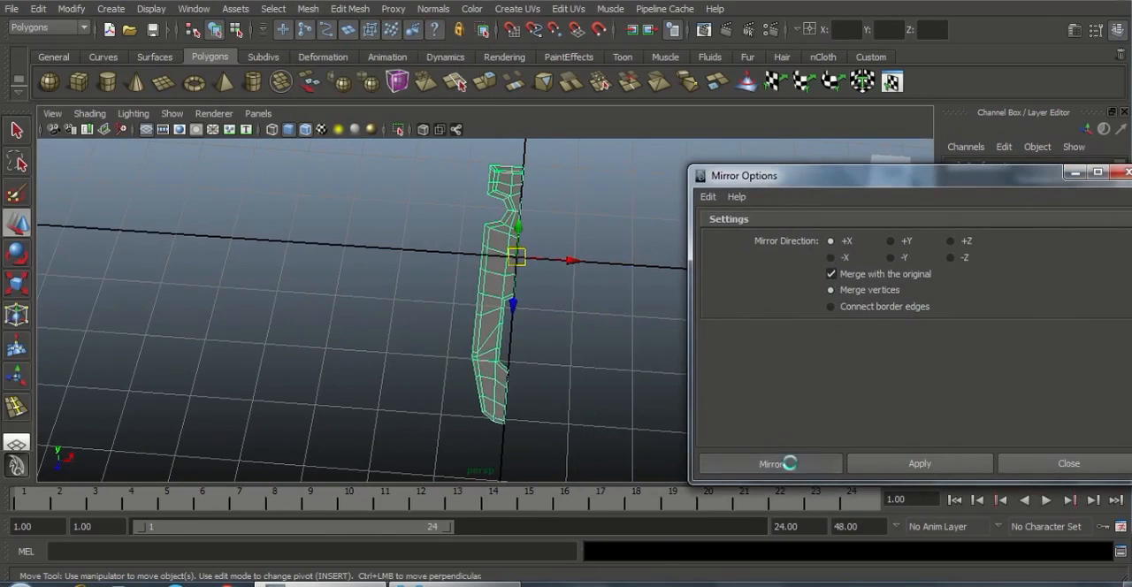
Set the mirror operation's Merge Threshold to 0.009 to correct the merged vertices at the end block
left_click_drag(682, 431, 555, 435, "alt")
middle_click_drag(579, 229, 586, 311, "alt")
right_click_drag(796, 389, 1043, 460, "alt")
middle_click_drag(597, 230, 593, 342, "alt")
right_click_drag(495, 265, 637, 222, "alt")
middle_click_drag(644, 288, 625, 333, "alt")
right_click_drag(505, 314, 566, 305, "alt")
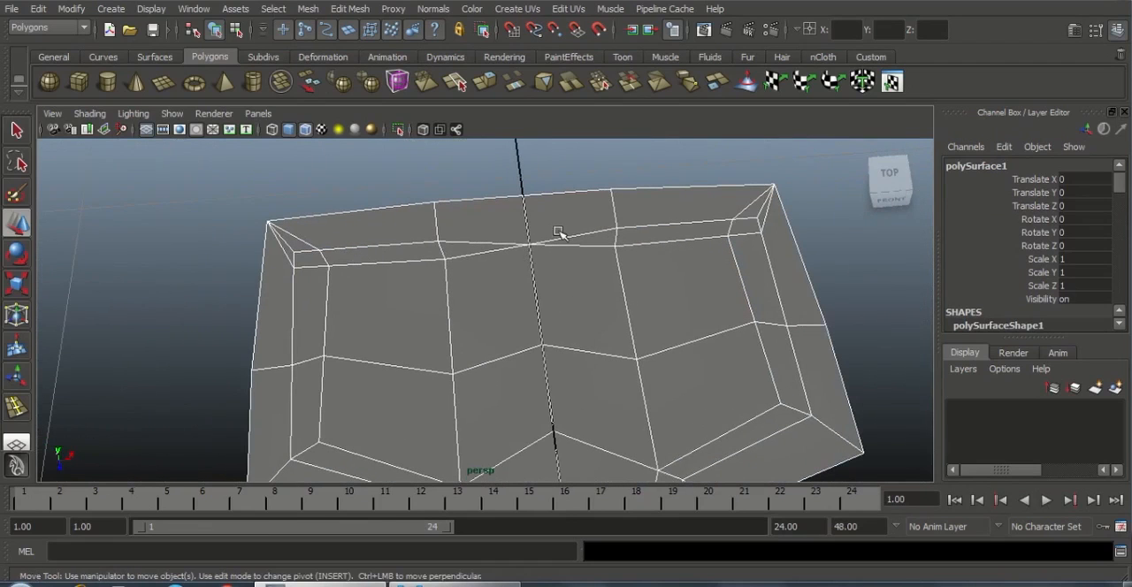
left_click_drag(1120, 188, 1121, 213)
scroll(1123, 203, "up", 3)
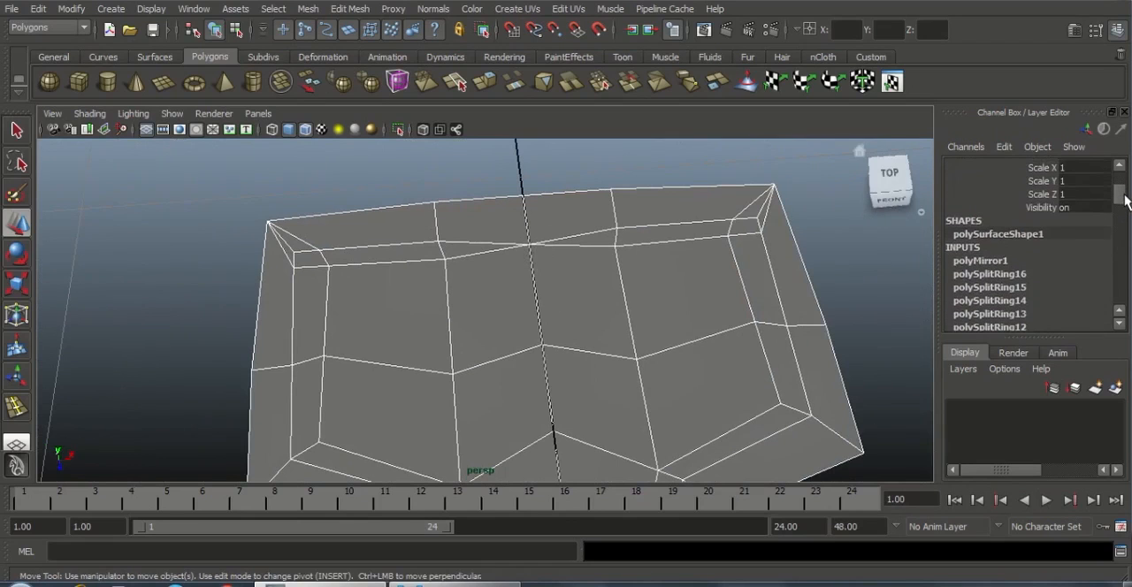
left_click(978, 262)
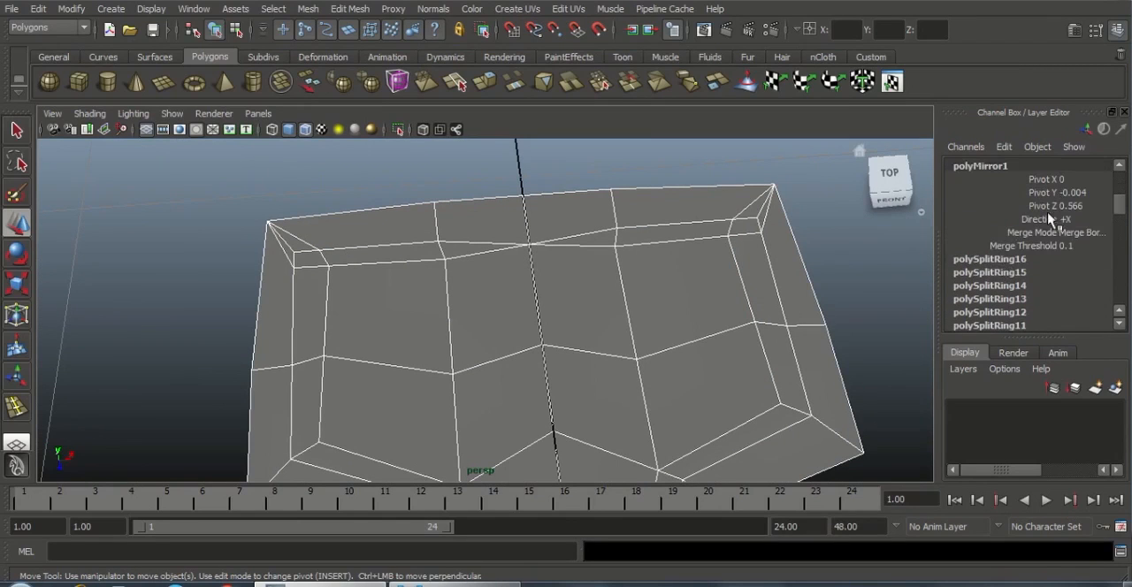
left_click(1069, 245)
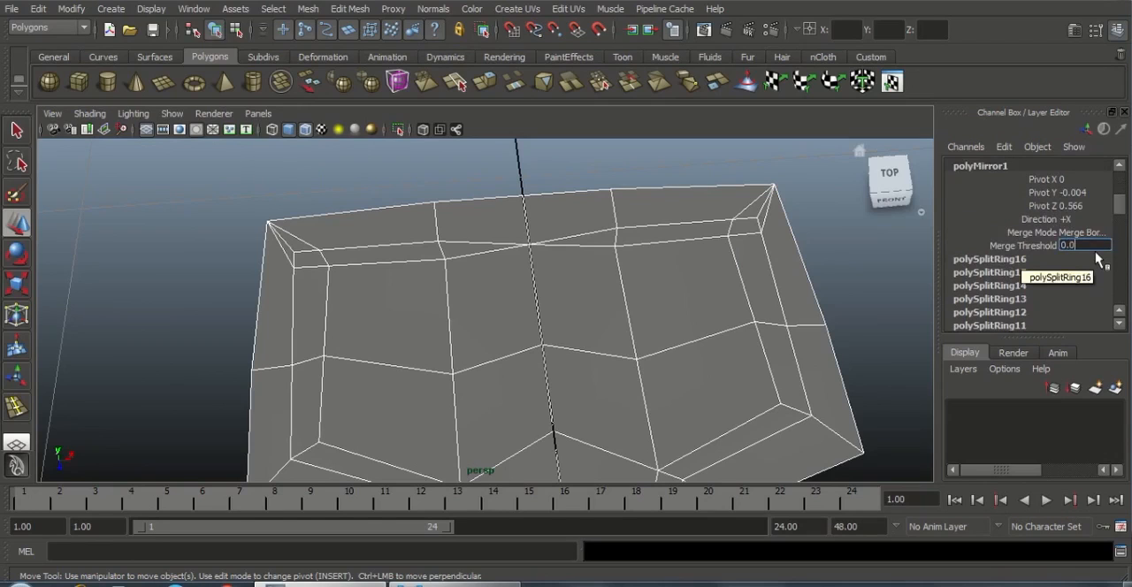
type("0.009")
key("Return")
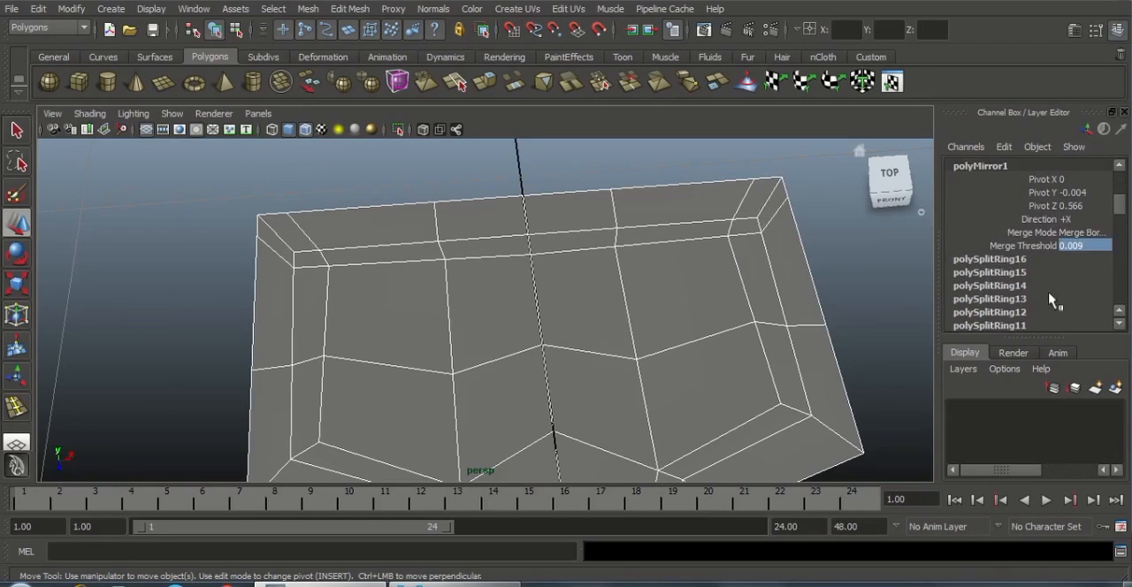
Inspect the mirrored body's mesh and center seam from the notched end along the slot to the tip
right_click_drag(703, 277, 296, 336, "alt")
middle_click_drag(562, 389, 555, 168, "alt")
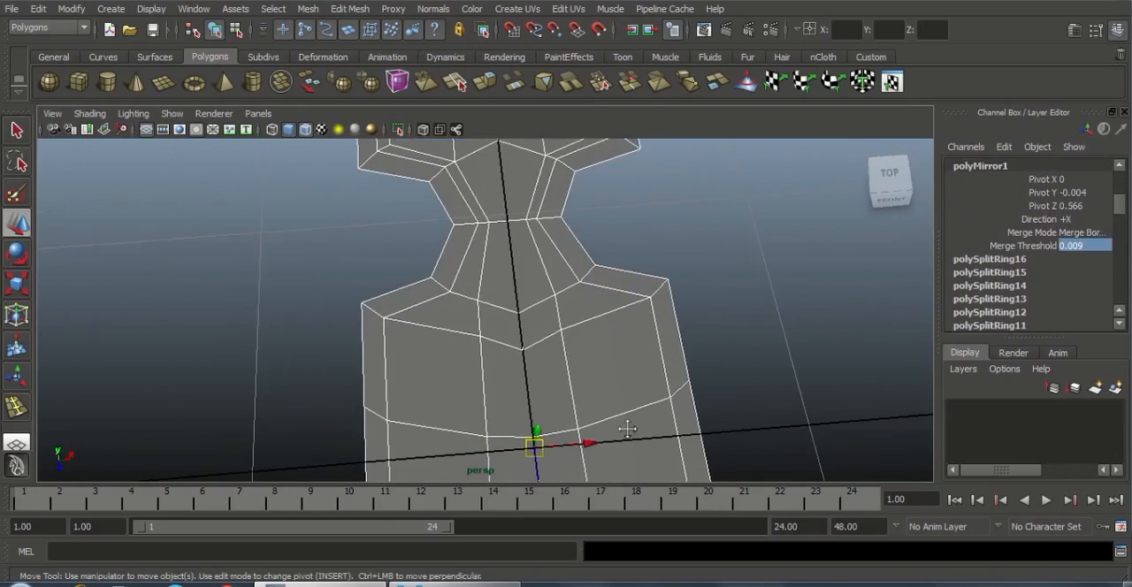
middle_click_drag(627, 429, 617, 252, "alt")
right_click_drag(639, 336, 565, 279, "alt")
middle_click_drag(610, 429, 608, 177, "alt")
middle_click_drag(609, 371, 626, 338, "alt")
right_click_drag(626, 338, 351, 299, "alt")
left_click_drag(351, 299, 624, 315, "alt")
right_click_drag(477, 276, 564, 290, "alt")
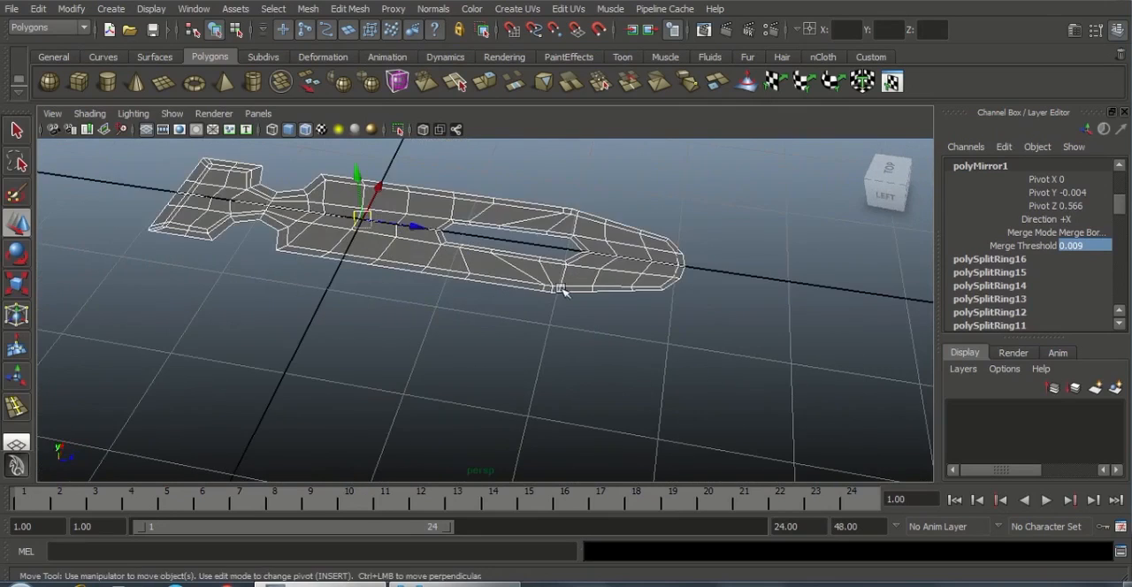
left_click_drag(562, 290, 532, 299, "alt")
right_click_drag(571, 228, 641, 207)
Select the mirrored body, switch to edge mode and select its entire outer border edge loop
left_click(565, 237)
middle_click_drag(646, 313, 655, 329, "alt")
middle_click_drag(636, 290, 700, 316, "alt")
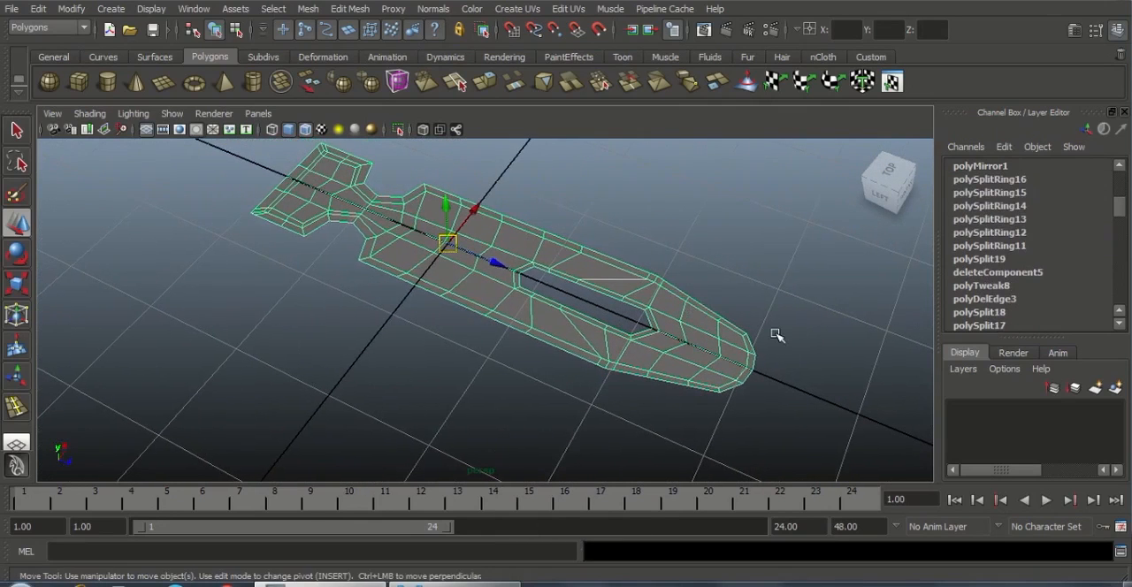
right_click_drag(487, 302, 559, 324, "alt")
middle_click_drag(490, 286, 515, 307, "alt")
right_click_drag(515, 306, 536, 314, "alt")
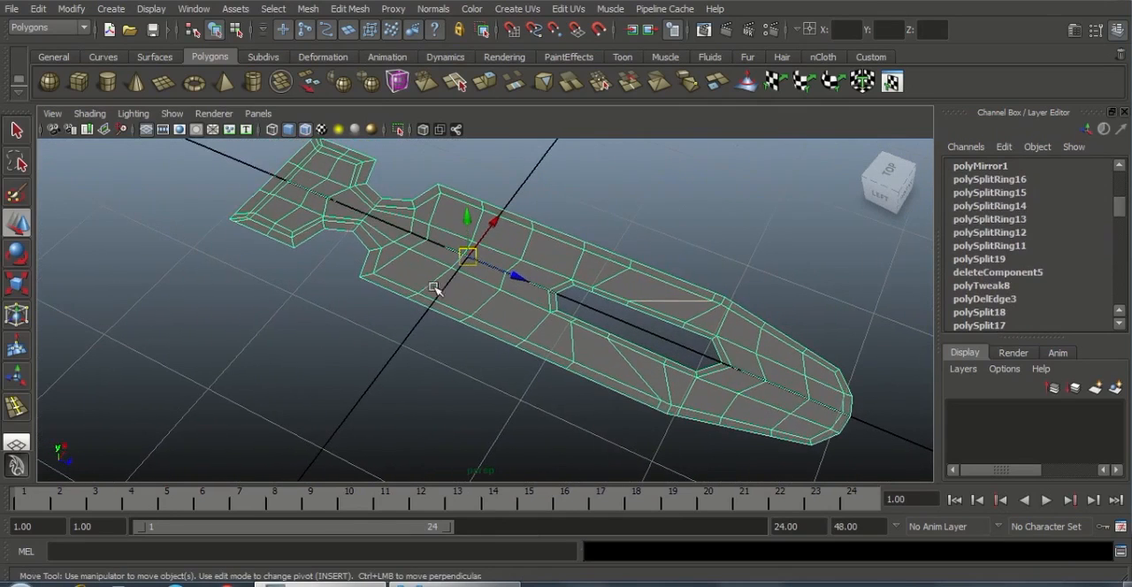
mouse_move(432, 285)
left_mouse_down("alt")
mouse_move(433, 260)
mouse_move(428, 276)
left_mouse_up("alt")
right_click_drag(428, 275, 456, 295, "alt")
right_click_drag(403, 267, 401, 229)
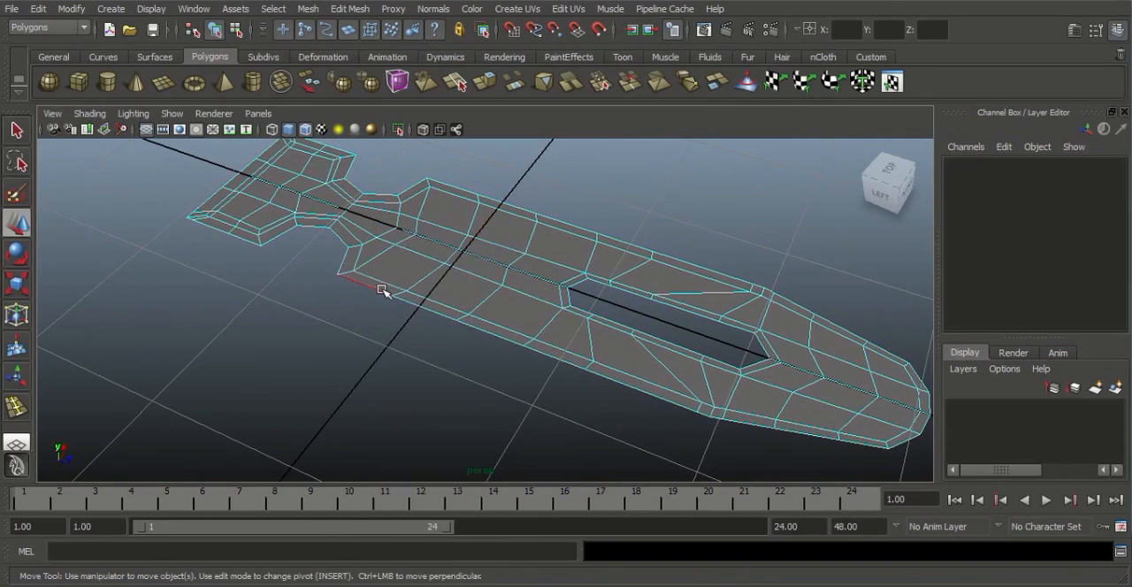
left_click(404, 298)
Add the slot's border edges to the selection and extrude all border edges downward to form thin side walls
right_click_drag(500, 321, 594, 324, "alt")
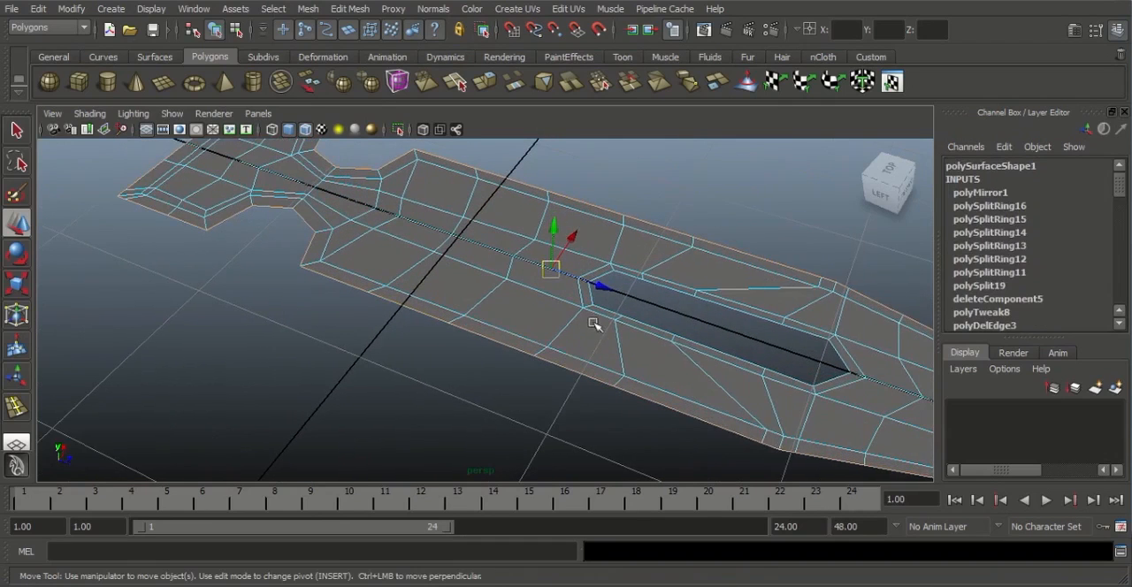
right_click_drag(693, 342, 518, 318, "alt")
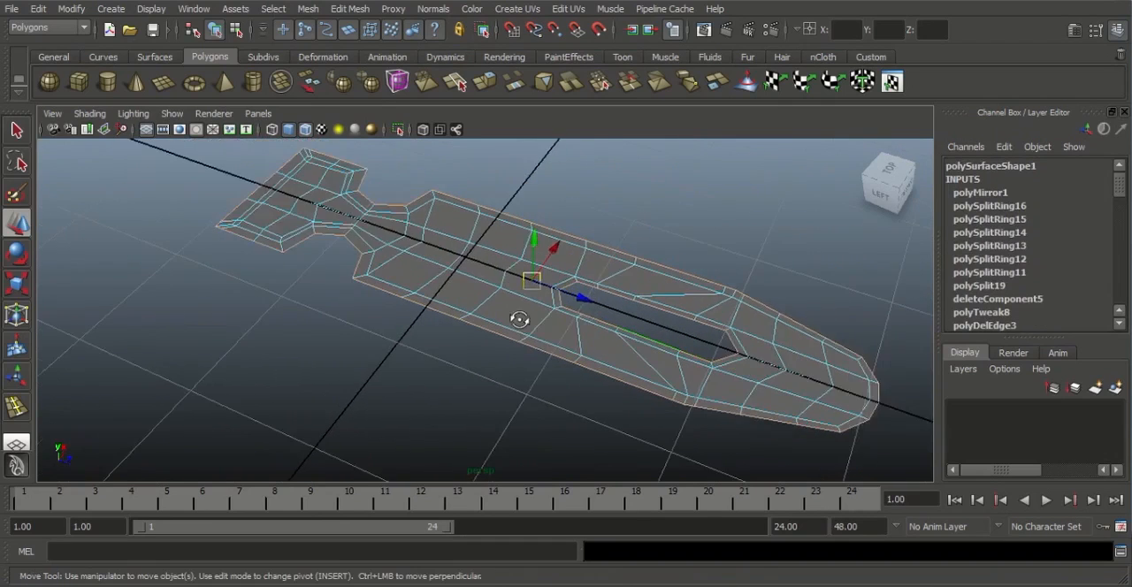
left_click_drag(518, 318, 558, 328, "alt")
right_click_drag(558, 328, 598, 326, "alt")
left_click(358, 10)
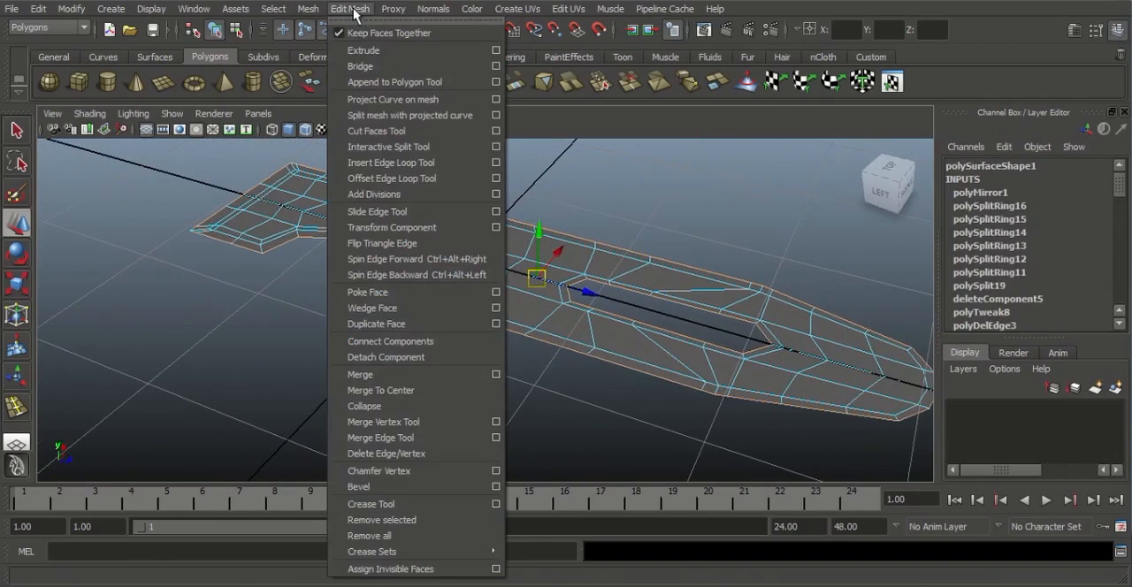
left_click(367, 43)
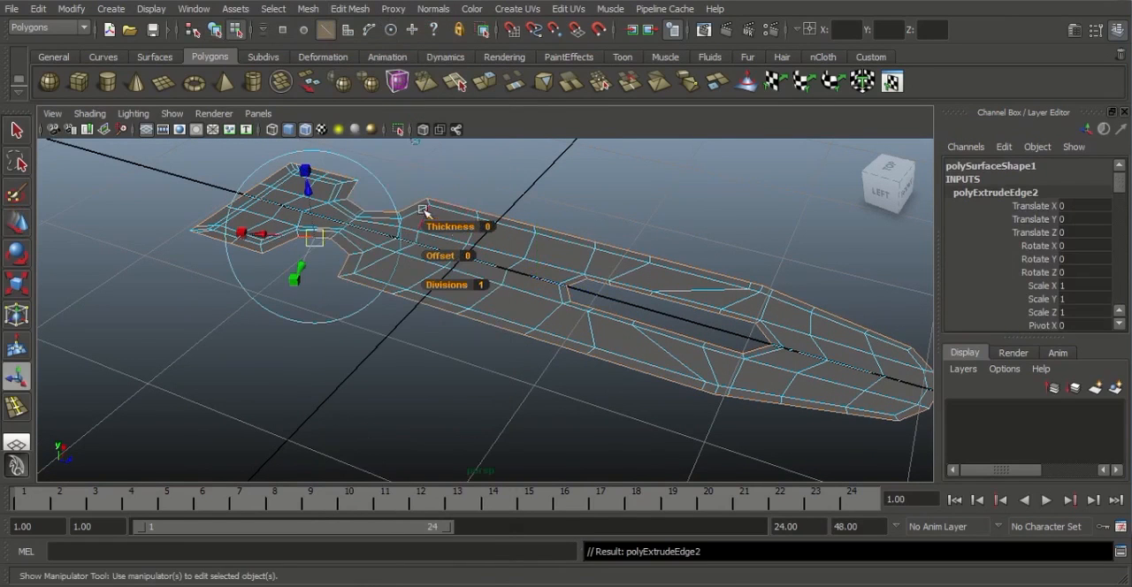
middle_click_drag(424, 212, 463, 265, "alt")
right_click_drag(464, 267, 477, 306, "alt")
left_click_drag(477, 306, 466, 290, "alt")
left_click_drag(324, 237, 323, 248)
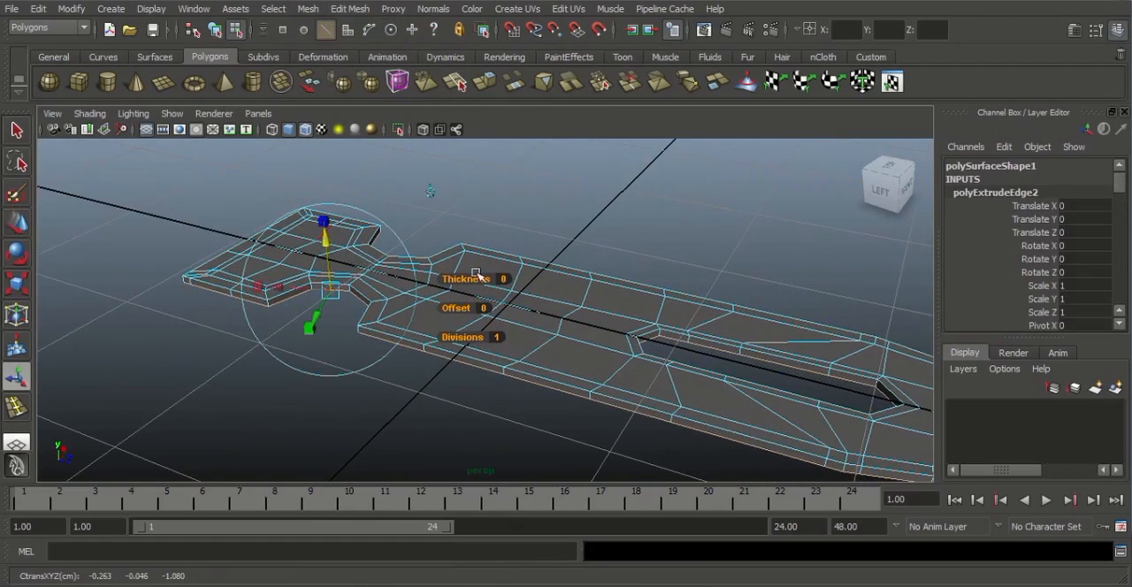
Return to object mode with the extruded body selected and activate the Move tool
right_click_drag(571, 290, 632, 269)
left_click_drag(619, 305, 465, 316, "alt")
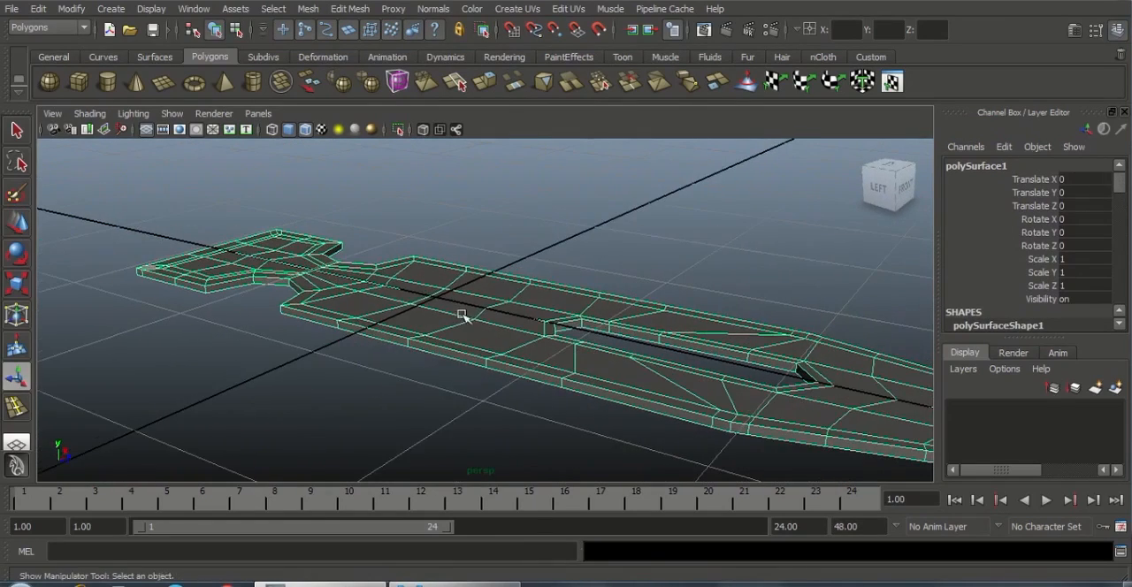
right_click_drag(464, 296, 498, 293)
key("w")
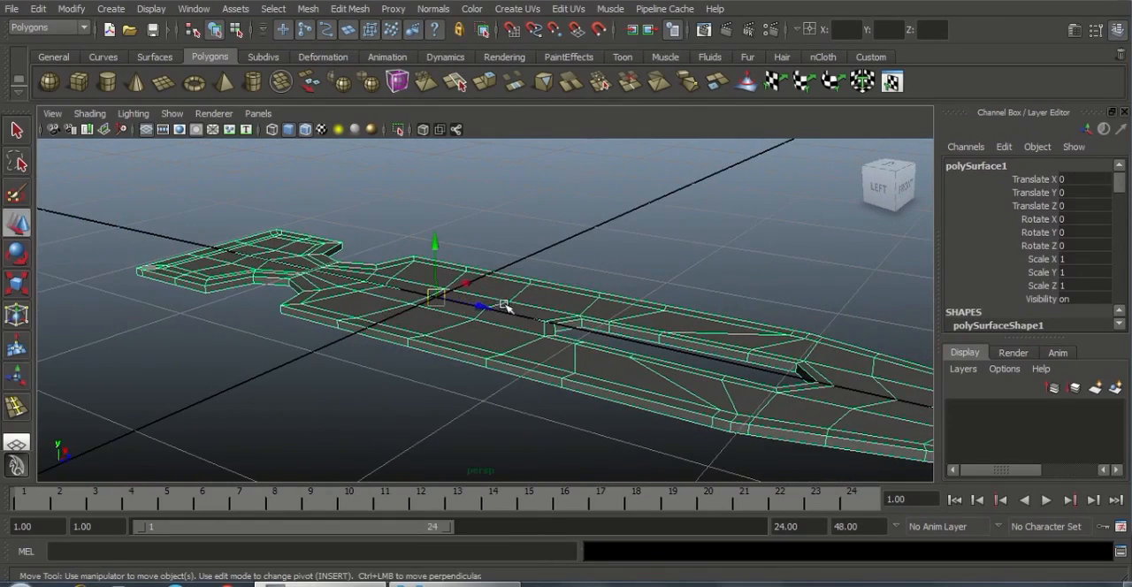
Examine the extruded side walls around the body and the open underside
left_click_drag(495, 297, 566, 347, "alt")
right_click_drag(565, 349, 634, 395, "alt")
left_click_drag(634, 394, 699, 376, "alt")
right_click_drag(730, 419, 765, 435, "alt")
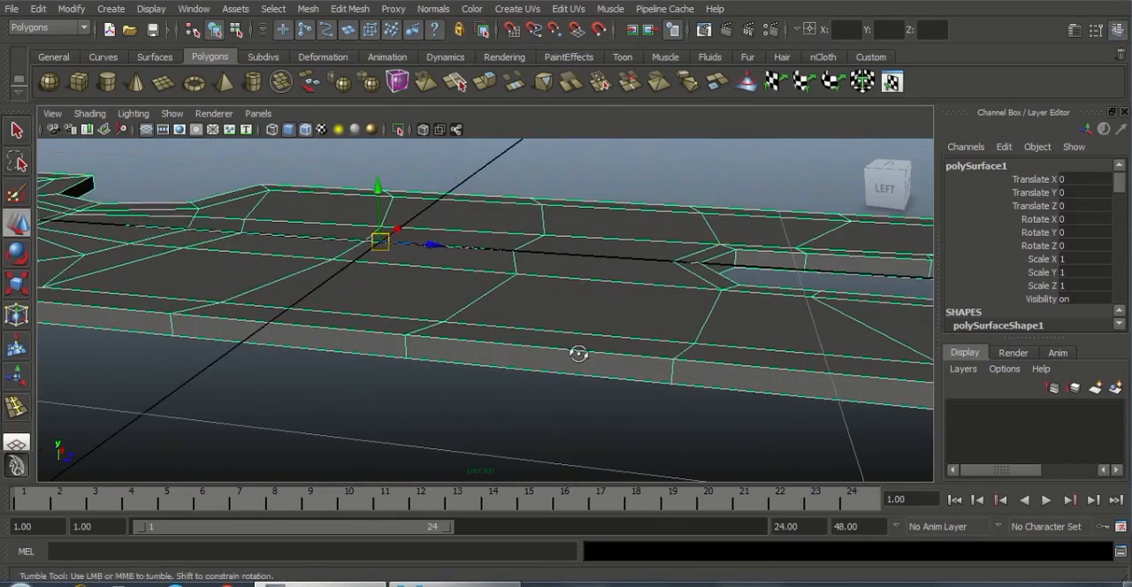
left_click_drag(578, 354, 594, 371, "alt")
right_click_drag(598, 385, 620, 405, "alt")
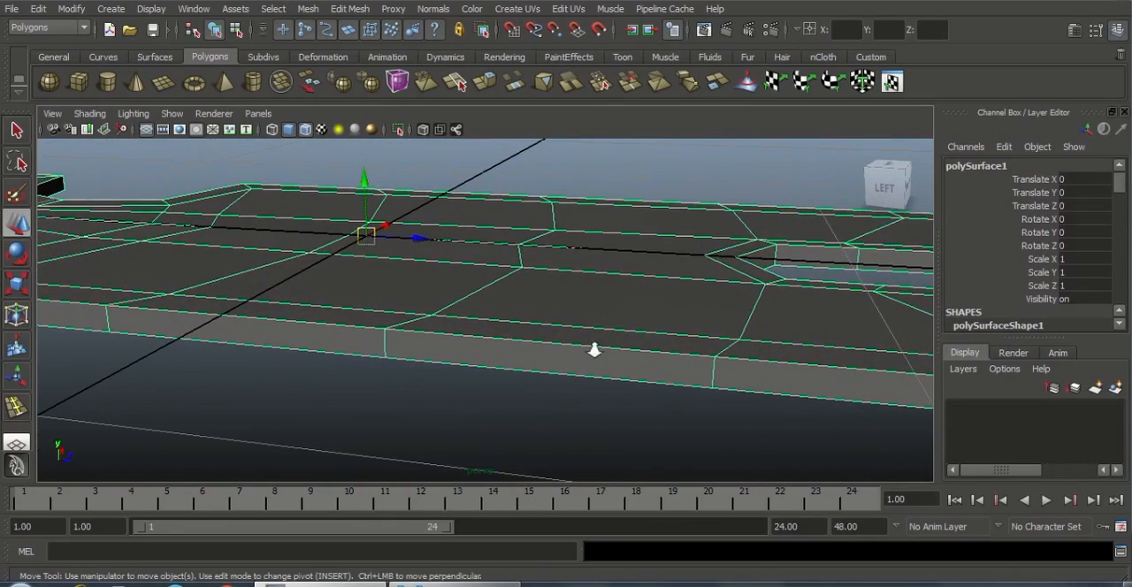
right_click_drag(594, 351, 480, 328, "alt")
right_click_drag(562, 358, 452, 326, "alt")
middle_click_drag(209, 327, 310, 328, "alt")
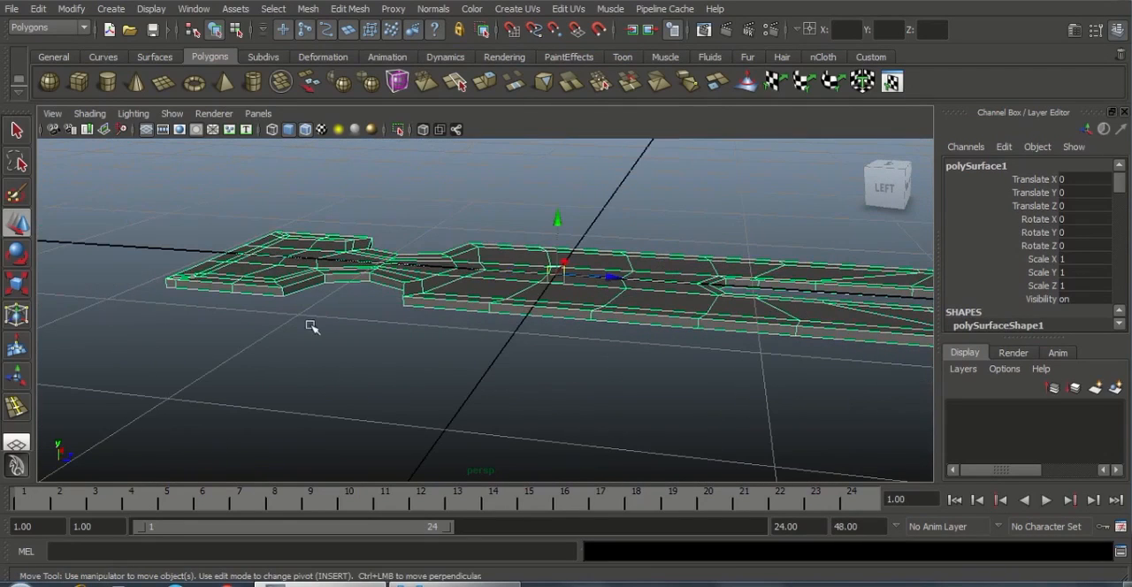
left_click_drag(478, 308, 523, 277, "alt")
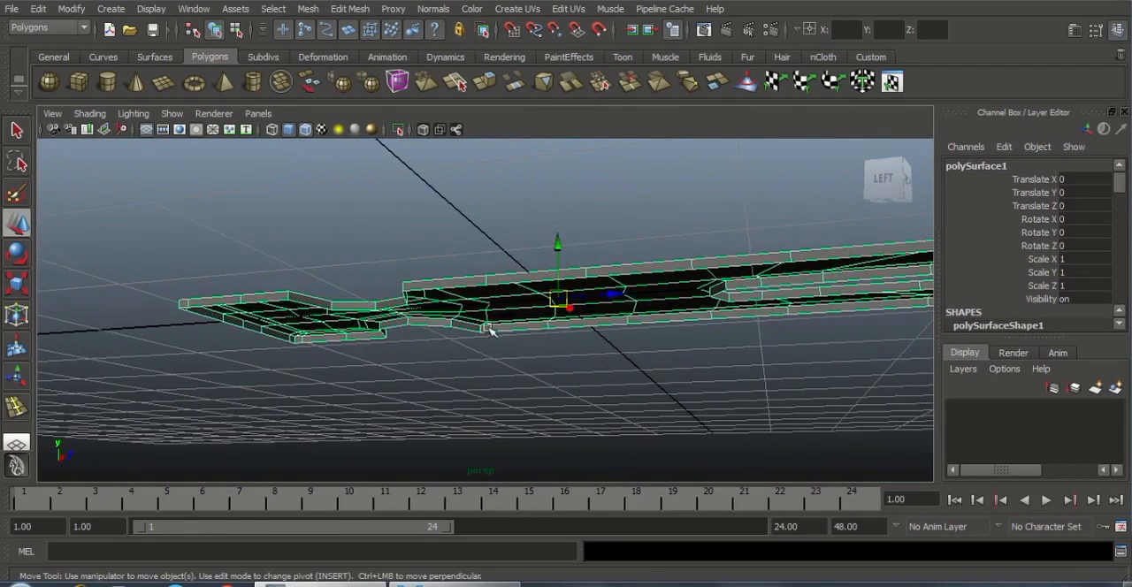
left_click_drag(508, 325, 495, 354, "alt")
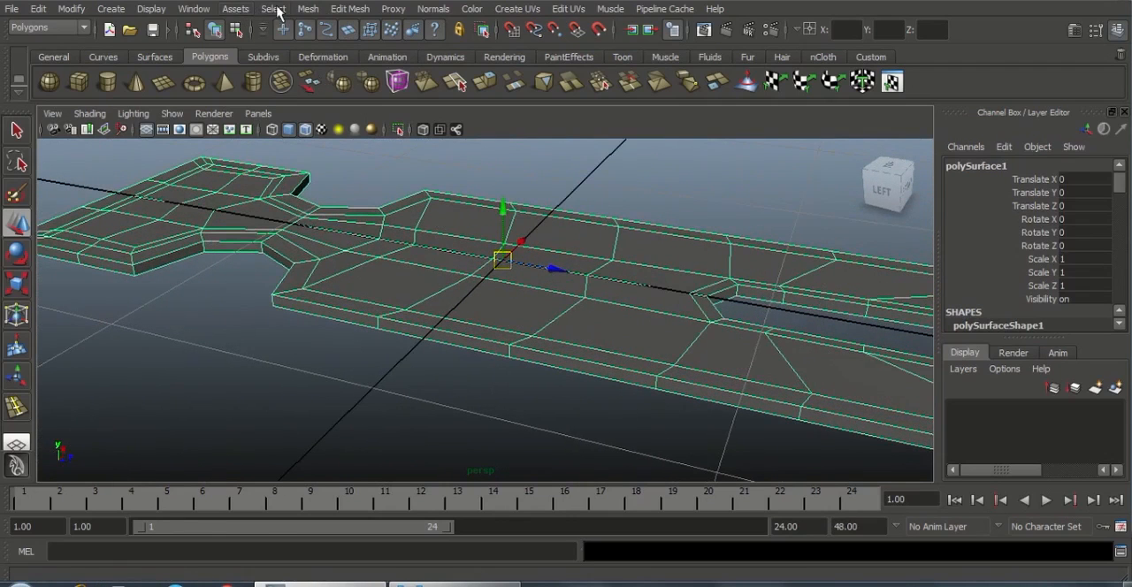
Open the Outliner beside the model and delete all construction history in the scene
left_click(209, 10)
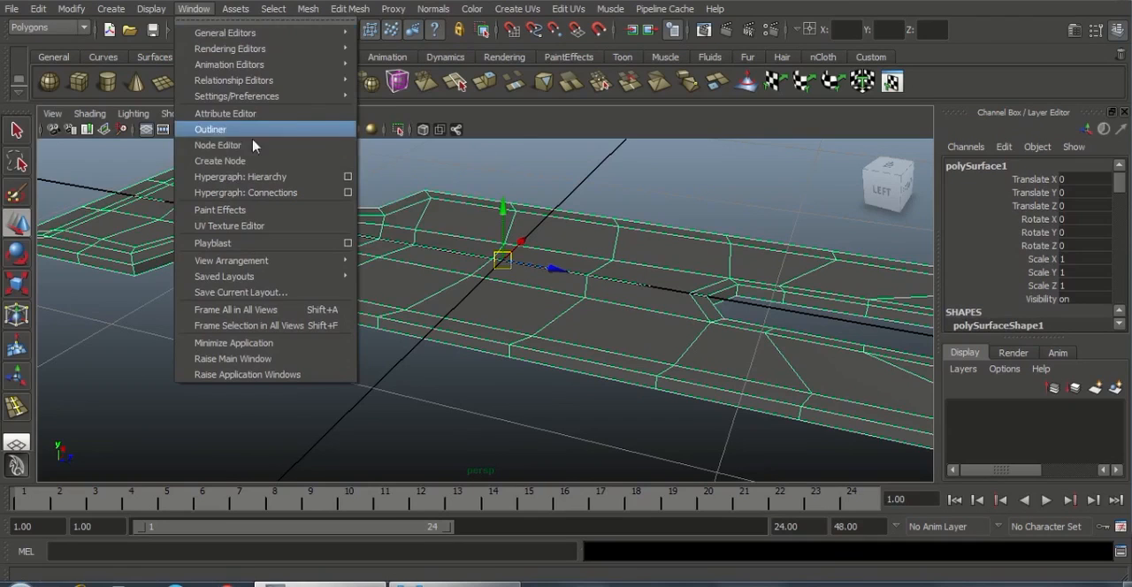
left_click(231, 125)
left_click_drag(796, 118, 914, 88)
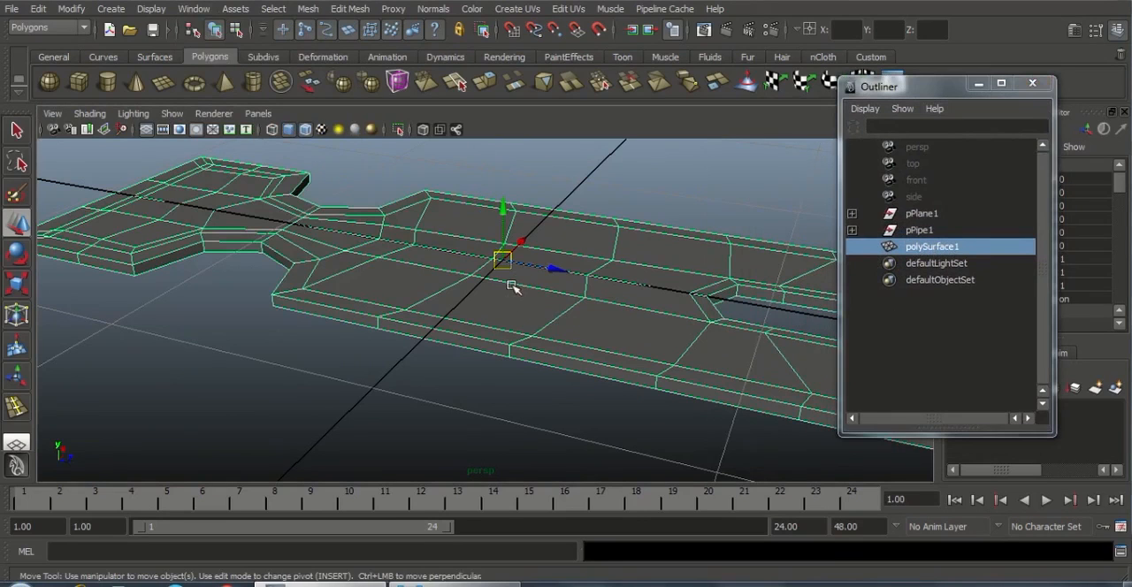
right_click_drag(529, 281, 576, 266)
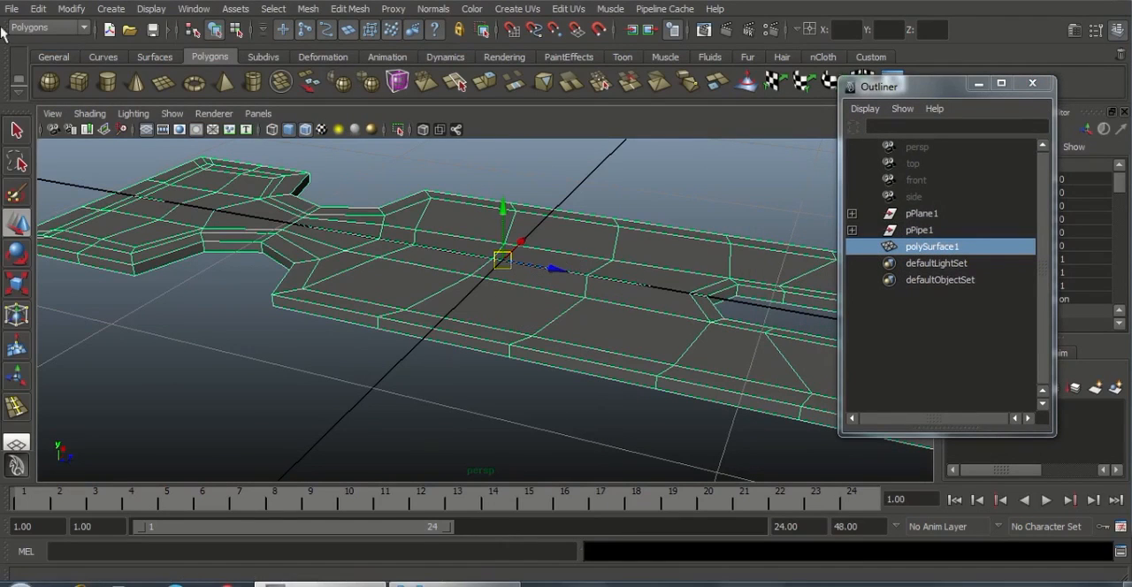
left_click(37, 9)
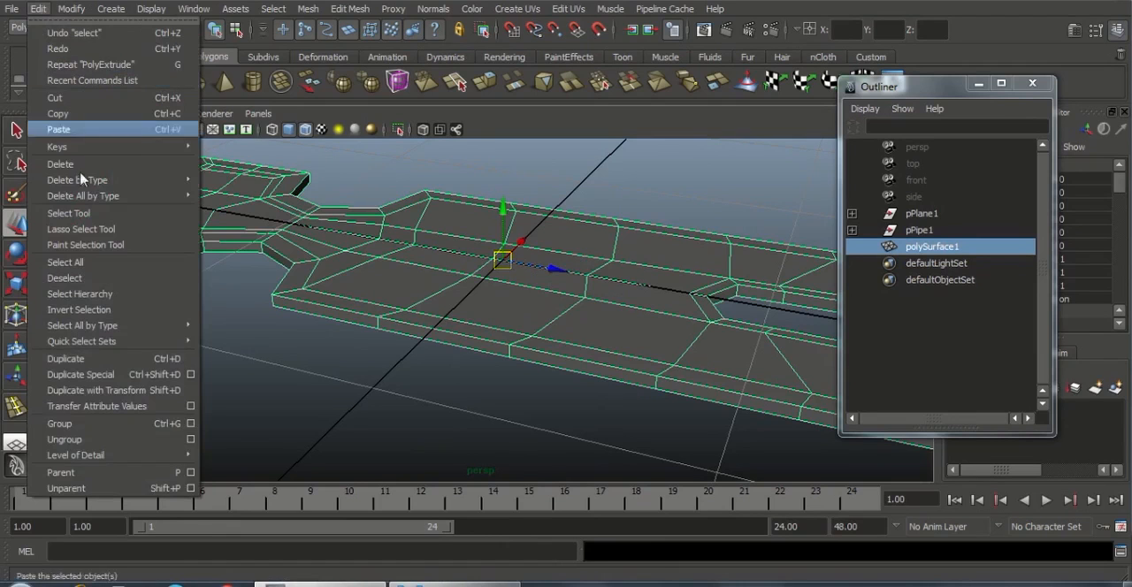
mouse_move(104, 196)
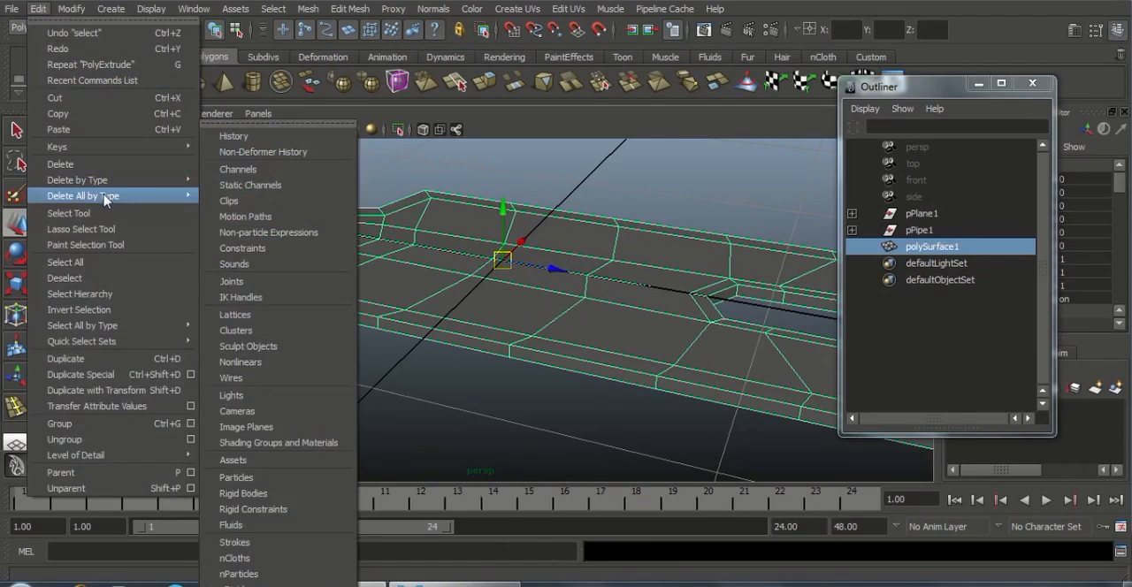
left_click(222, 188)
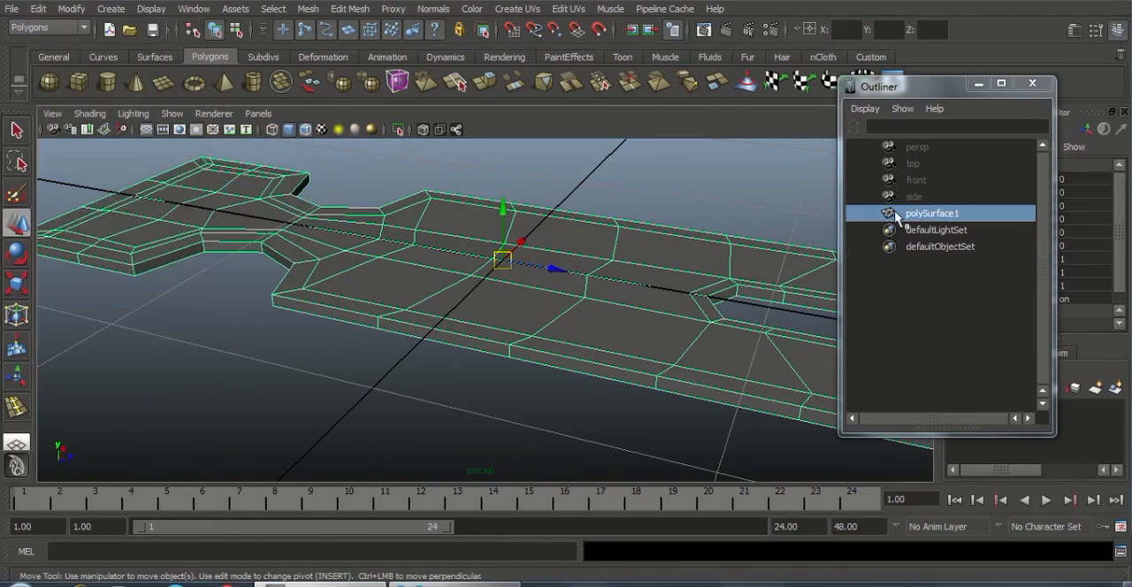
Move the body's pivot with snapping onto a vertex on the lower border of the extruded side wall
left_click_drag(583, 302, 493, 371, "alt")
scroll(493, 371, "up", 1)
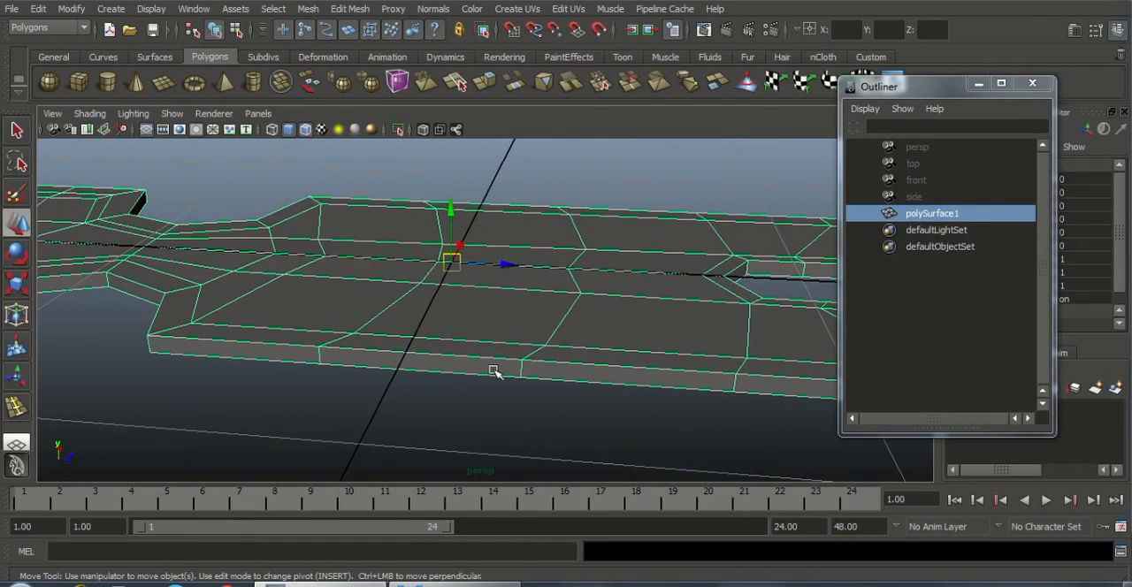
key("Insert")
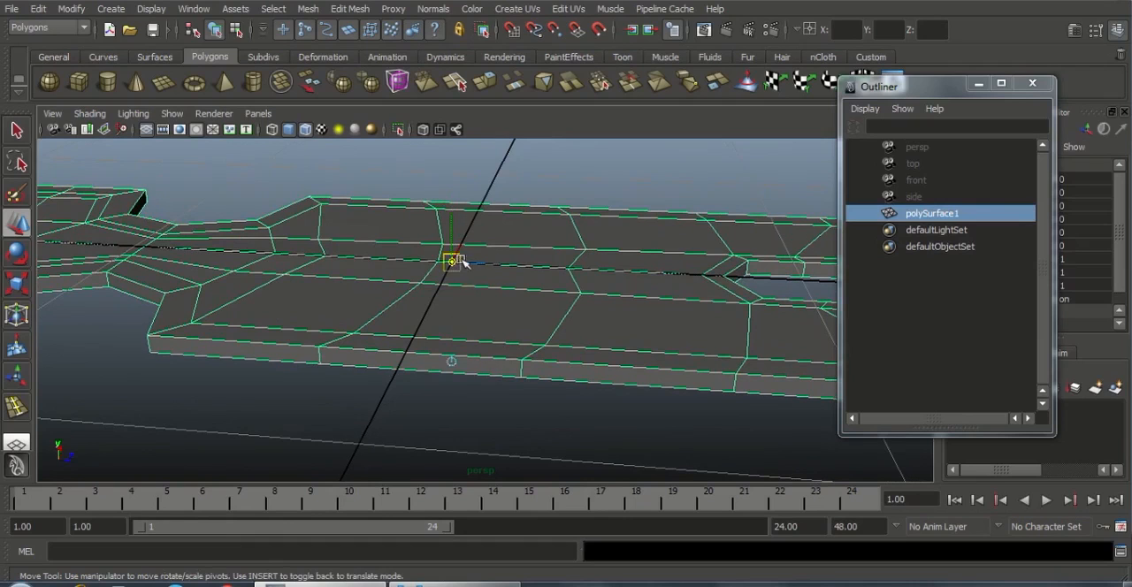
left_click_drag(461, 263, 258, 277)
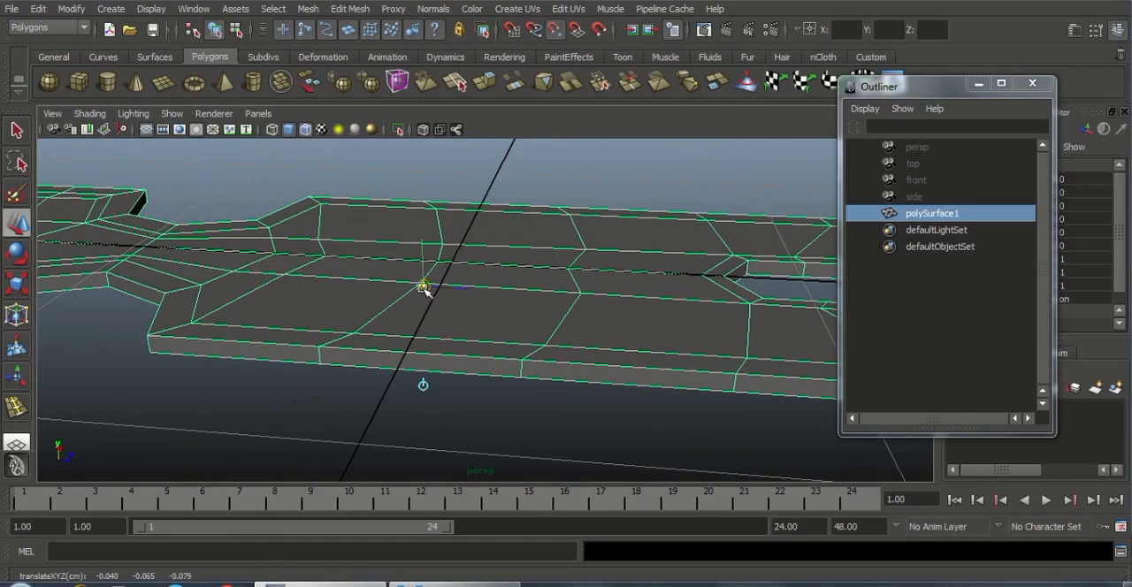
left_click_drag(422, 286, 192, 322)
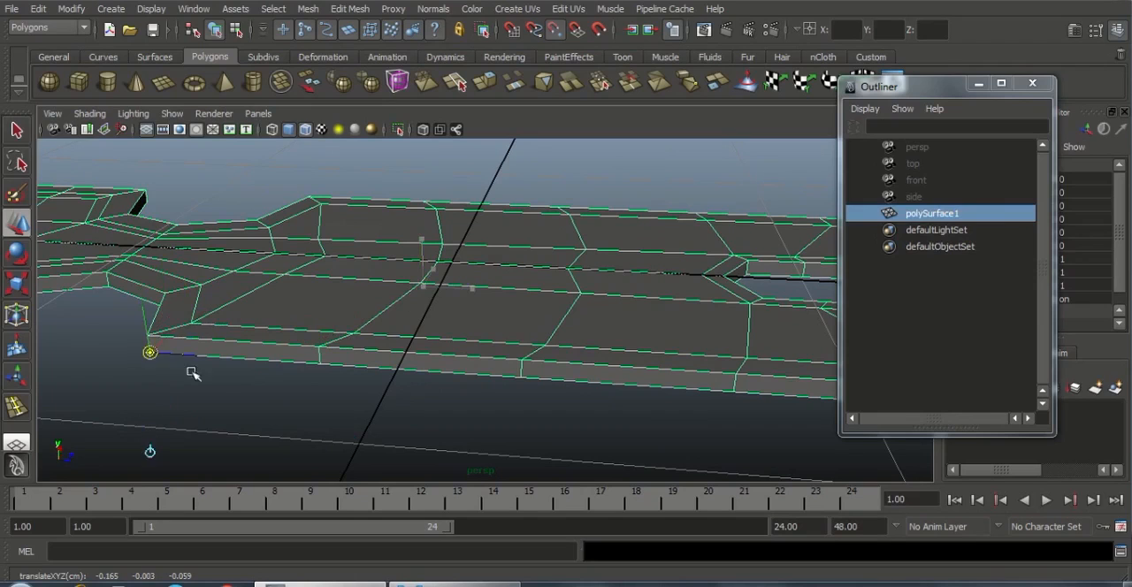
left_click_drag(193, 373, 559, 349)
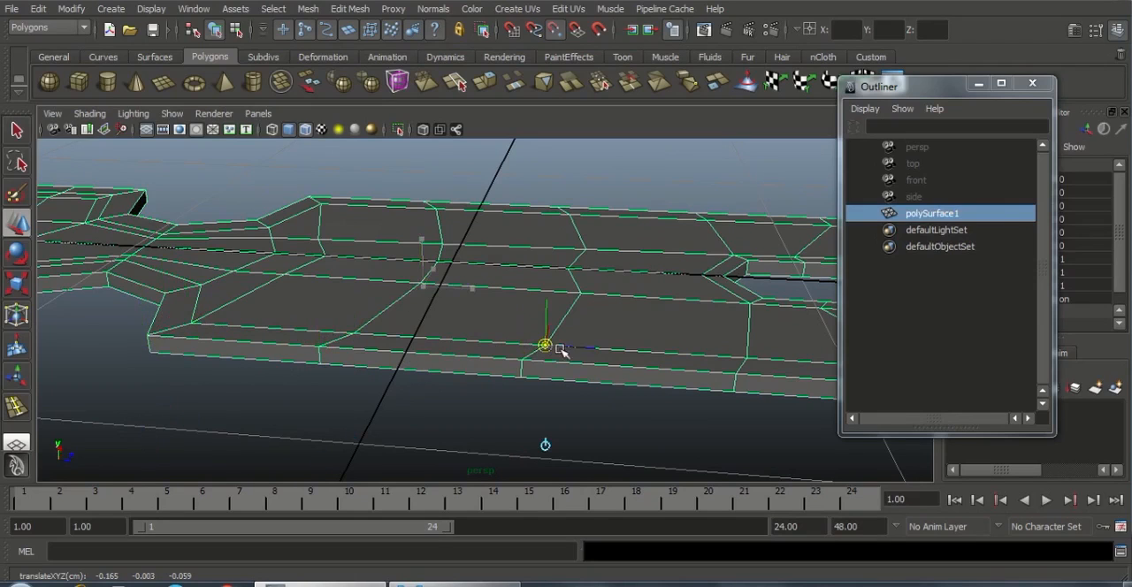
left_click_drag(667, 351, 758, 356)
left_click_drag(687, 359, 328, 352)
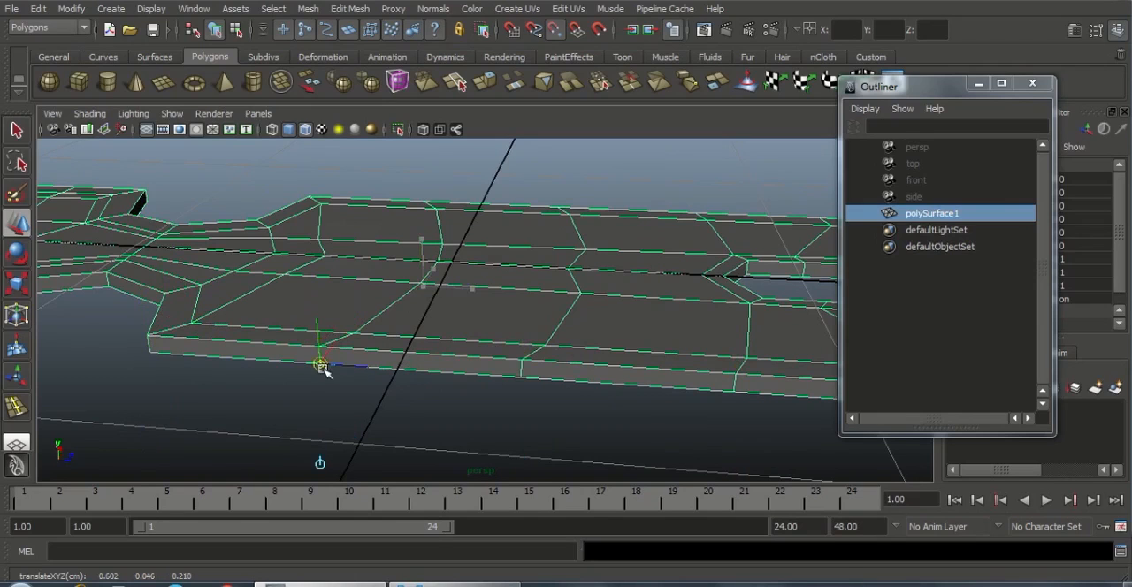
left_click_drag(340, 377, 589, 382)
left_click_drag(324, 379, 545, 384)
key("Insert")
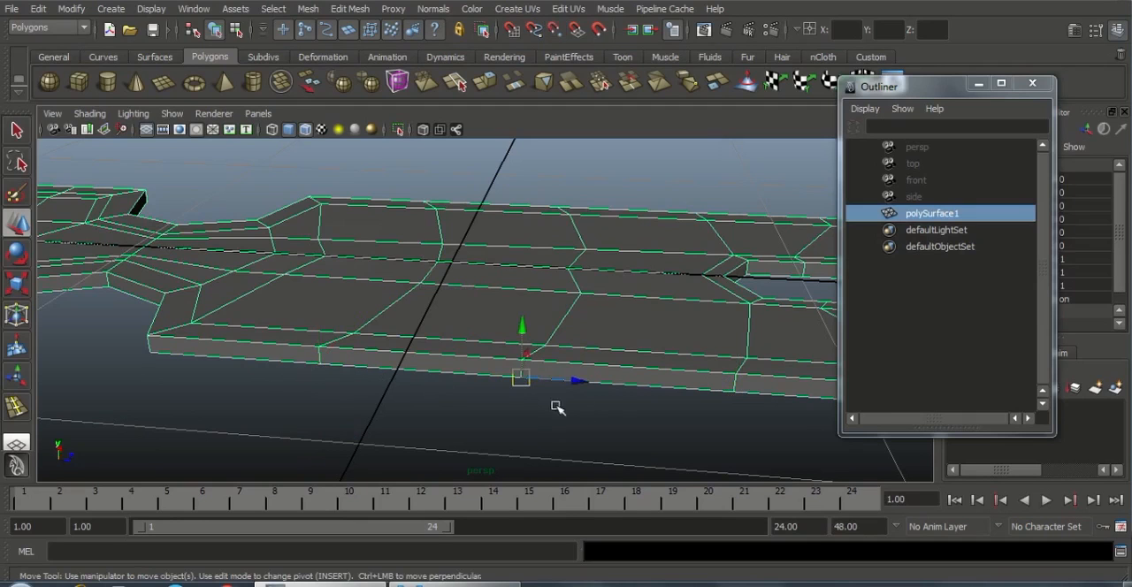
Duplicate polySurface1 in place and save the scene
left_click_drag(450, 391, 468, 411, "alt")
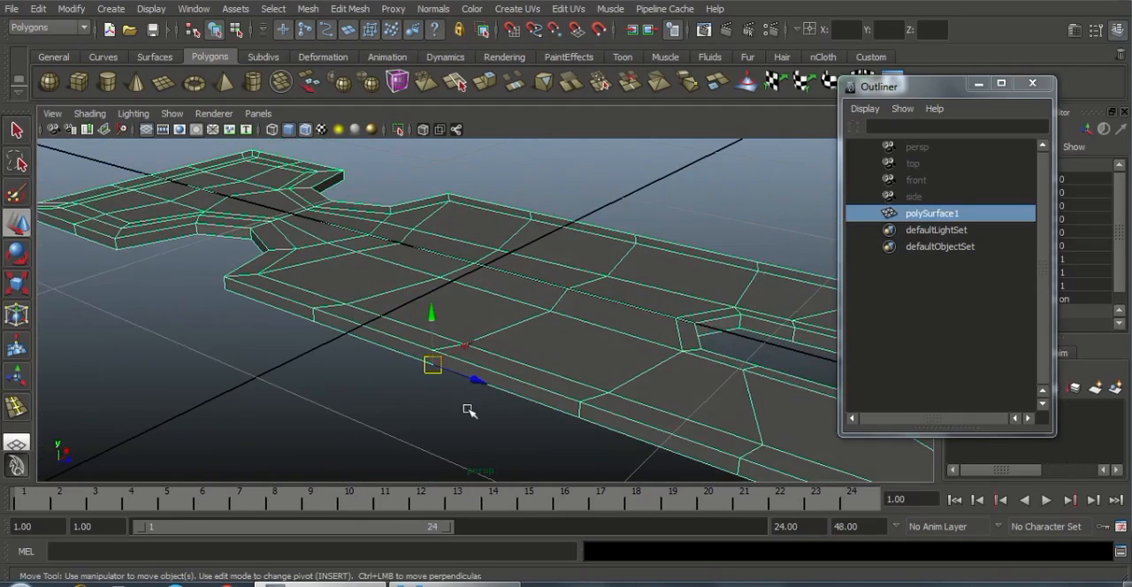
left_click(913, 219)
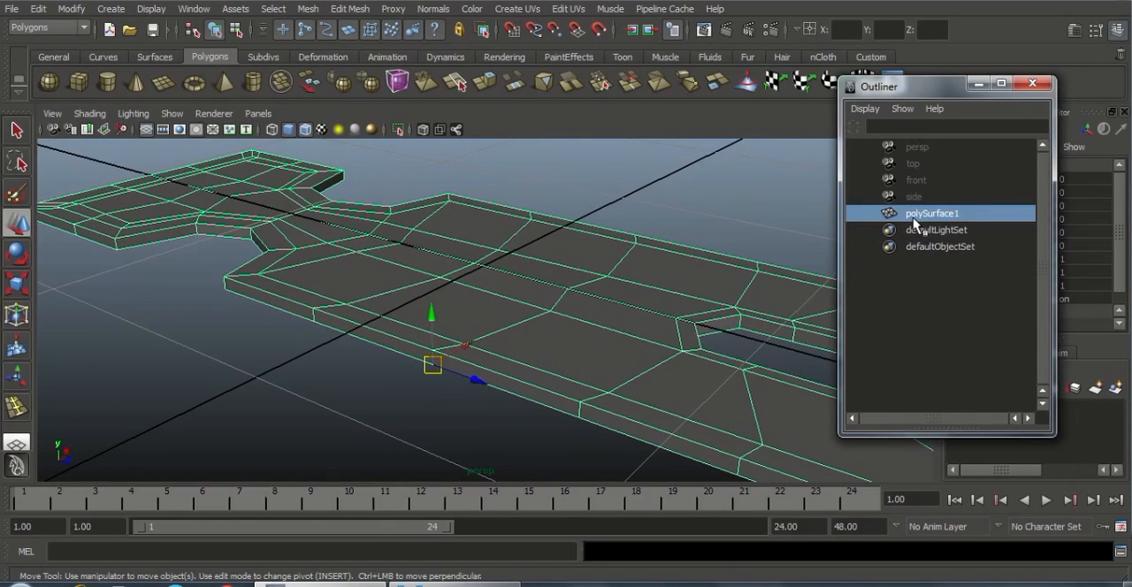
key("ctrl+d")
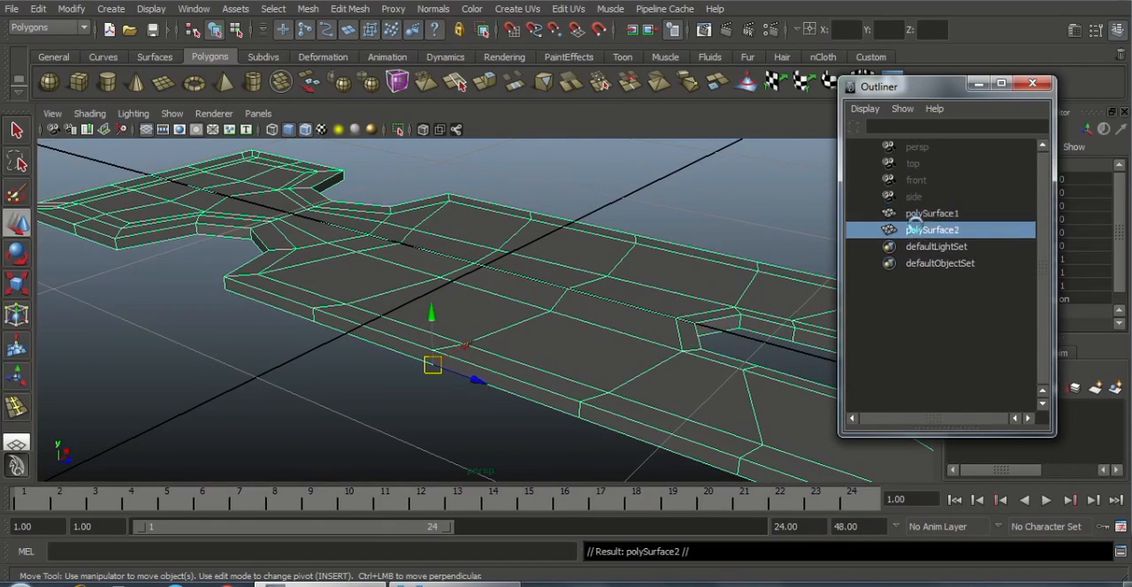
key("ctrl+s")
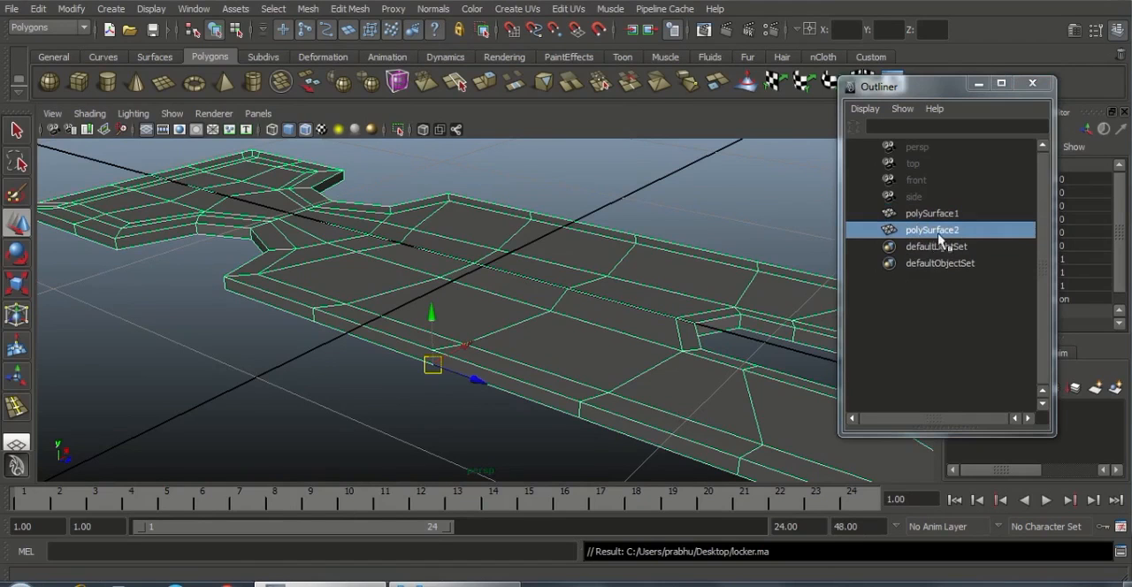
Mirror the duplicate downward about its lower border by setting its Scale Y to -1
left_click_drag(944, 97, 761, 79)
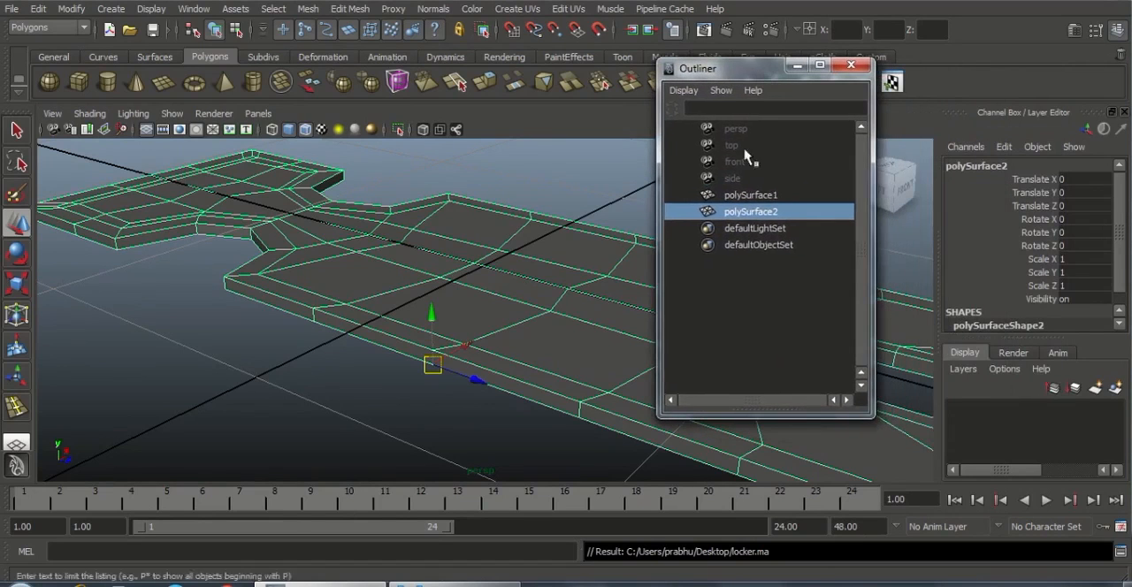
left_click(1083, 273)
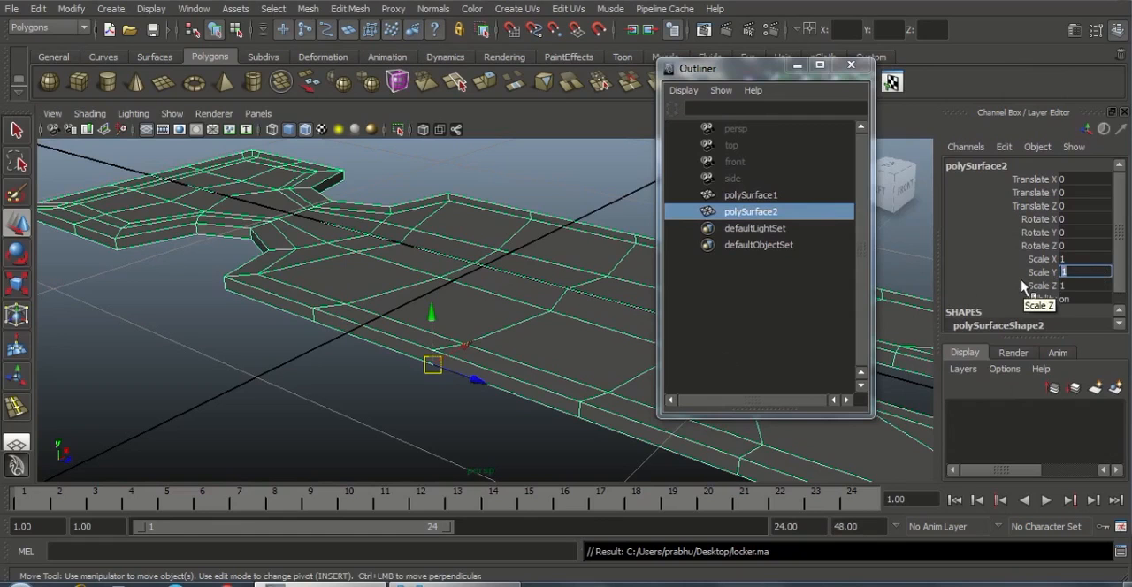
type("-1")
key("Return")
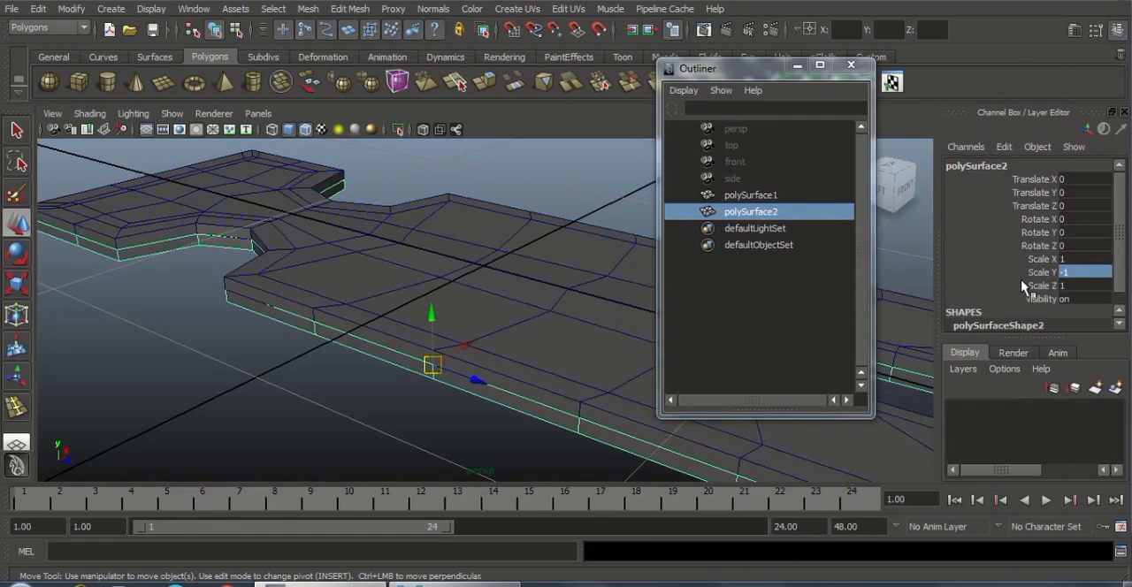
left_click_drag(341, 220, 421, 367, "alt")
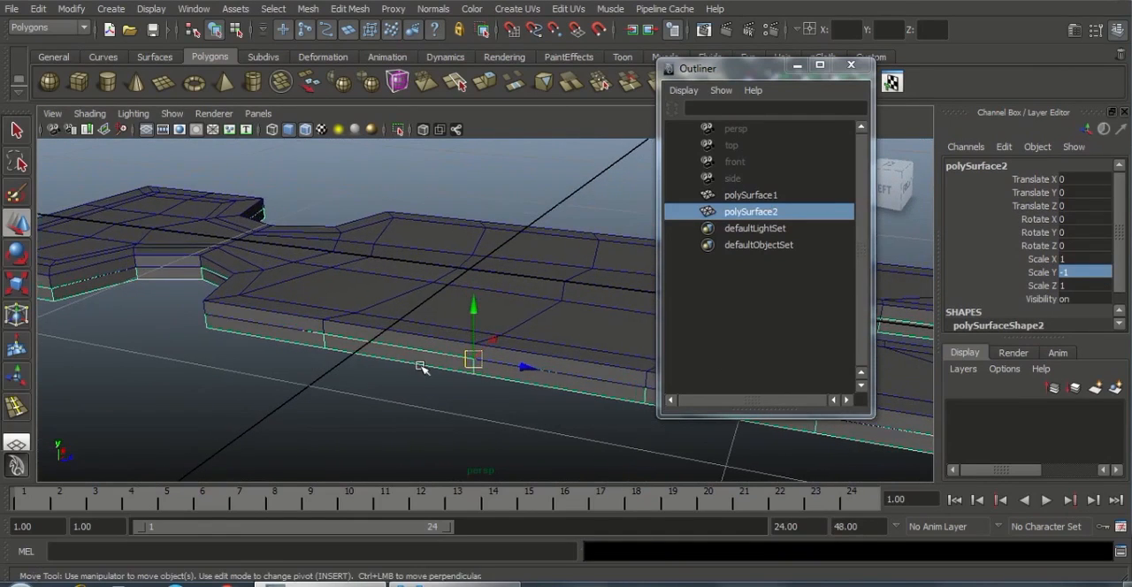
Select both the original body and its mirrored duplicate and combine them into one mesh
left_click(749, 195, "ctrl")
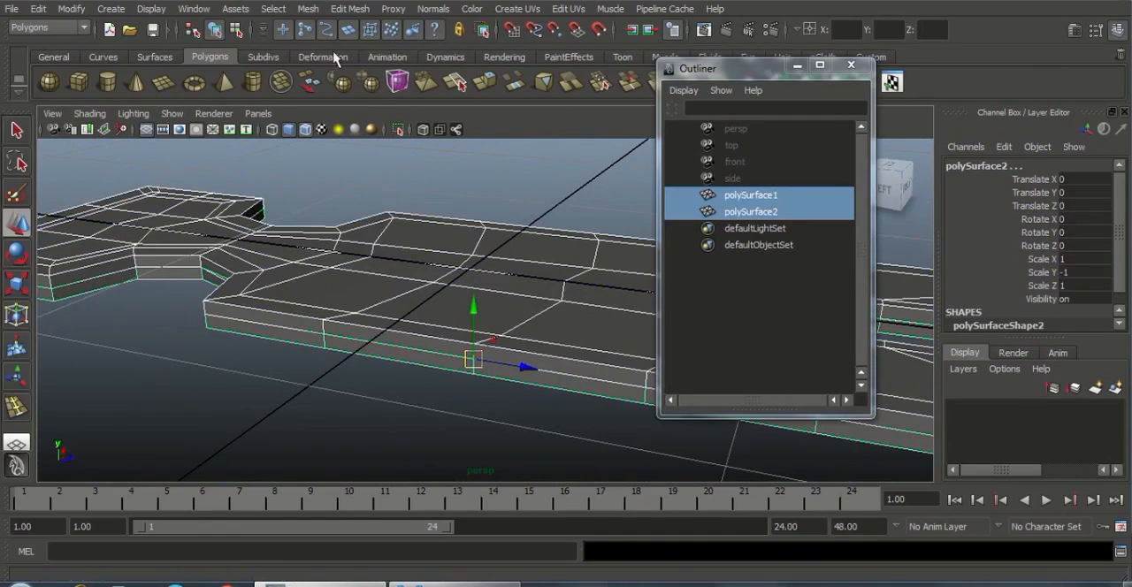
left_click(309, 9)
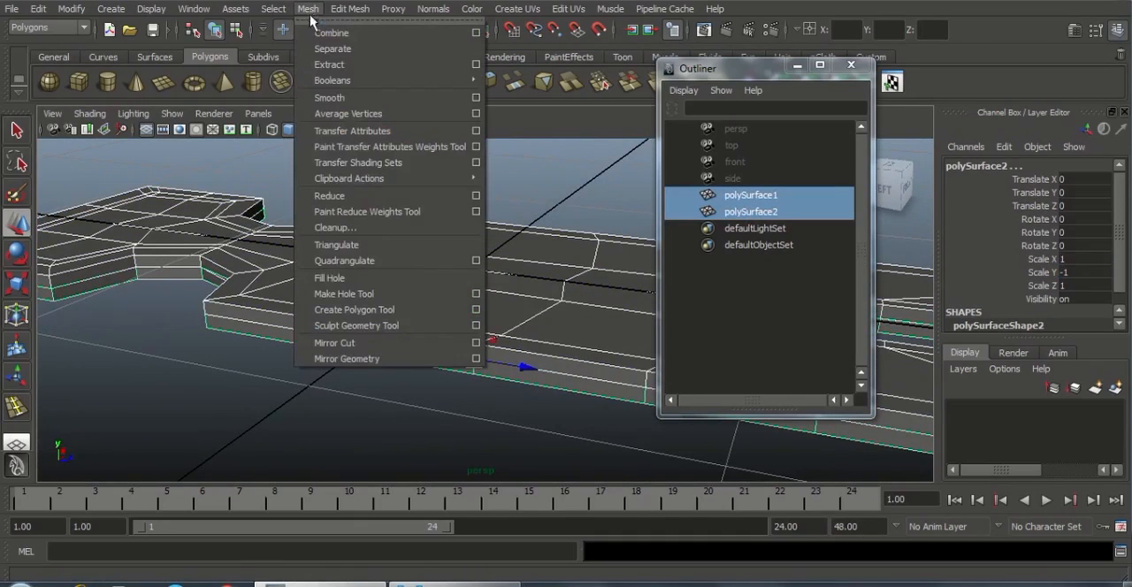
left_click(329, 30)
Try moving a middle seam vertex on the side wall vertically to check whether the halves are joined, and undo the move
right_click_drag(213, 261, 226, 271, "alt")
left_click_drag(227, 271, 601, 427, "alt")
right_click_drag(602, 427, 563, 384, "alt")
left_click_drag(564, 383, 583, 363, "alt")
right_click_drag(583, 362, 652, 430, "alt")
middle_click_drag(412, 392, 359, 398, "alt")
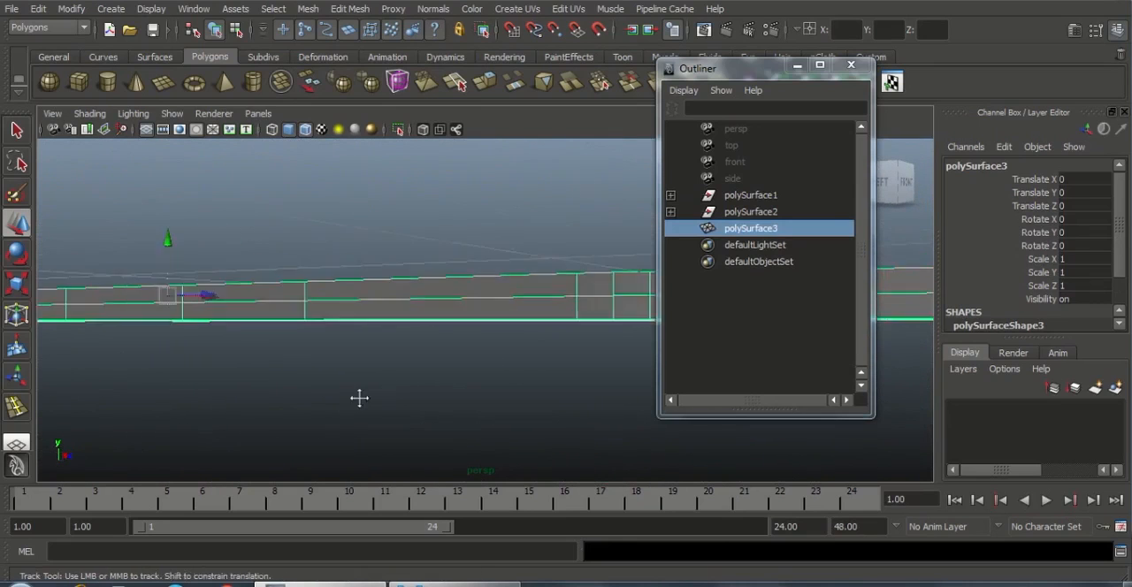
left_click_drag(463, 392, 538, 412, "alt")
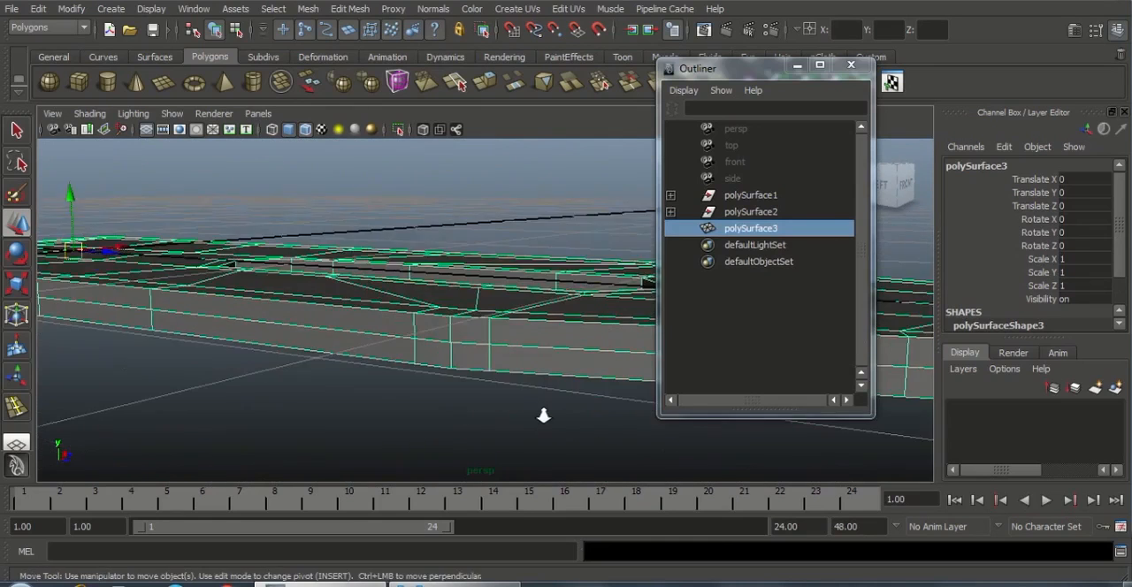
right_click_drag(450, 296, 437, 337)
right_click_drag(386, 298, 386, 298)
left_click(442, 351)
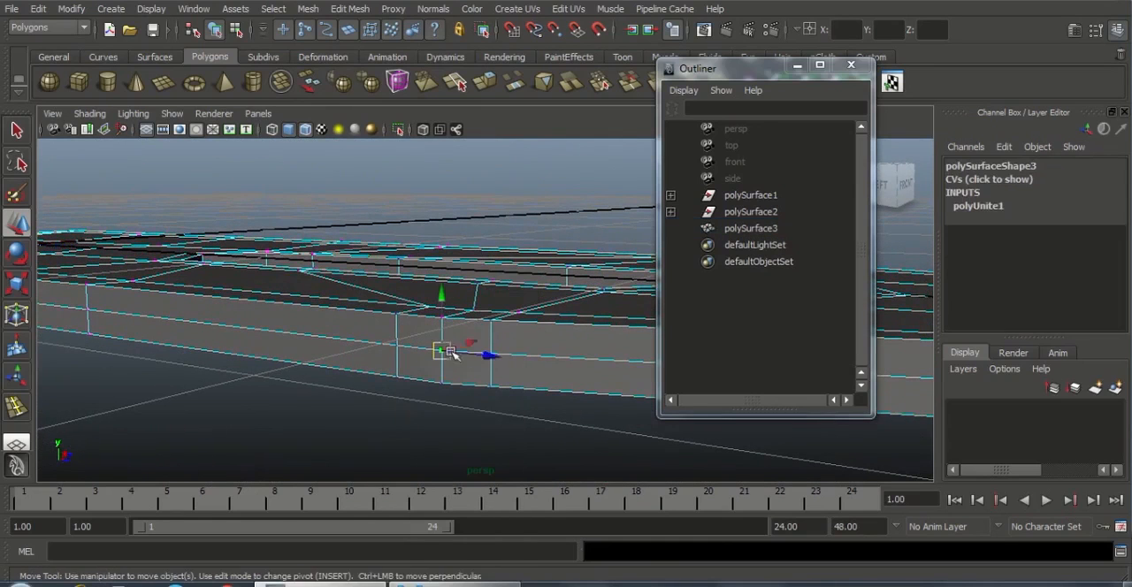
left_click_drag(443, 301, 542, 380)
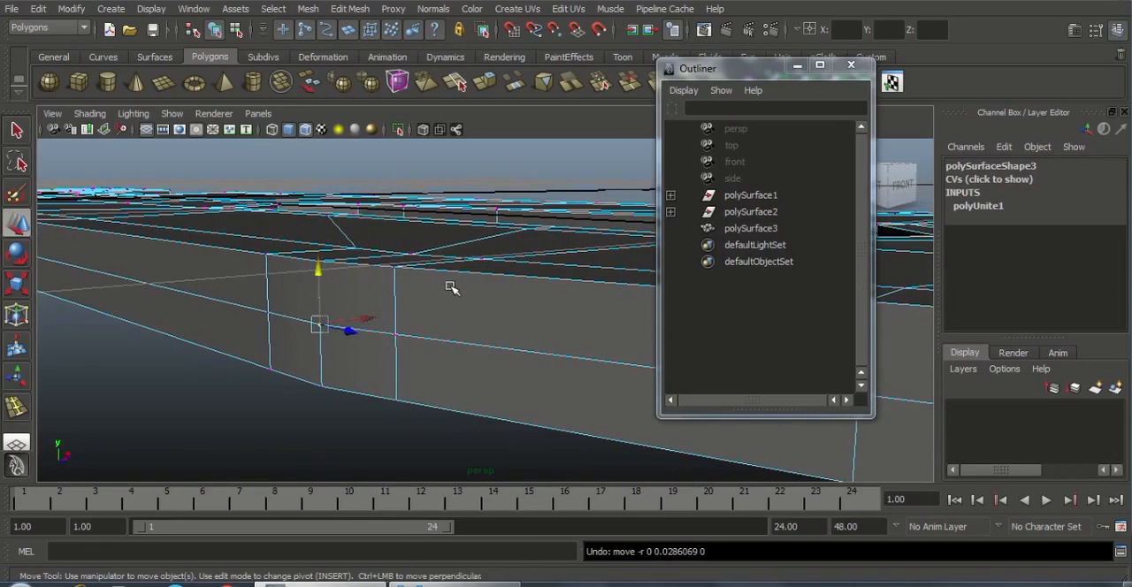
Select all vertices of the combined body and merge them to weld the seam between the halves
right_click_drag(451, 287, 518, 263)
left_click_drag(430, 321, 273, 303, "alt")
right_click_drag(269, 300, 120, 220)
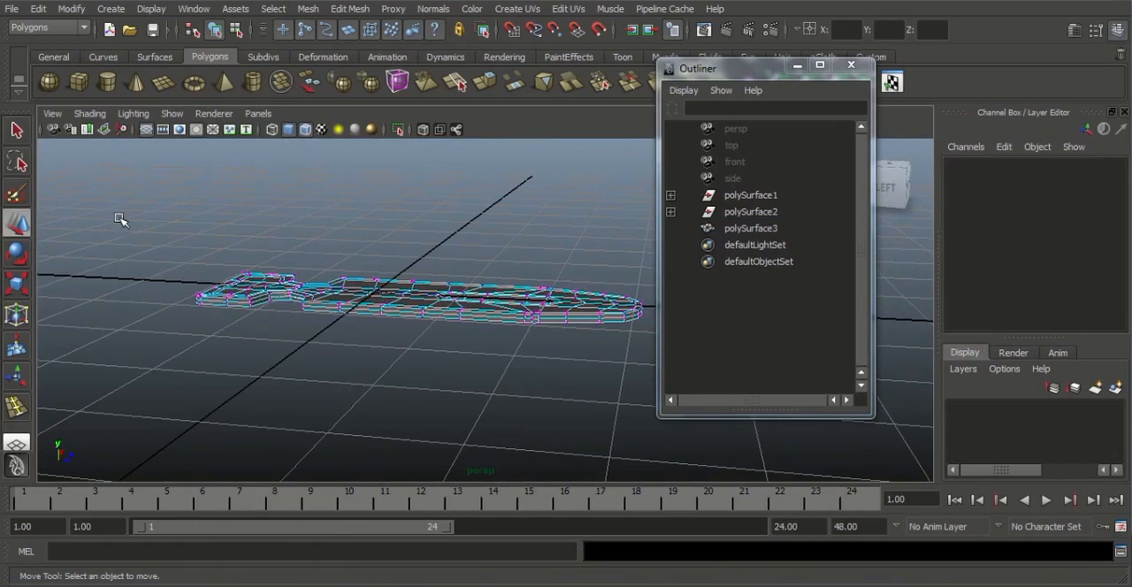
left_click_drag(121, 221, 719, 424)
scroll(652, 440, "up", 5)
left_click_drag(522, 400, 406, 442, "alt")
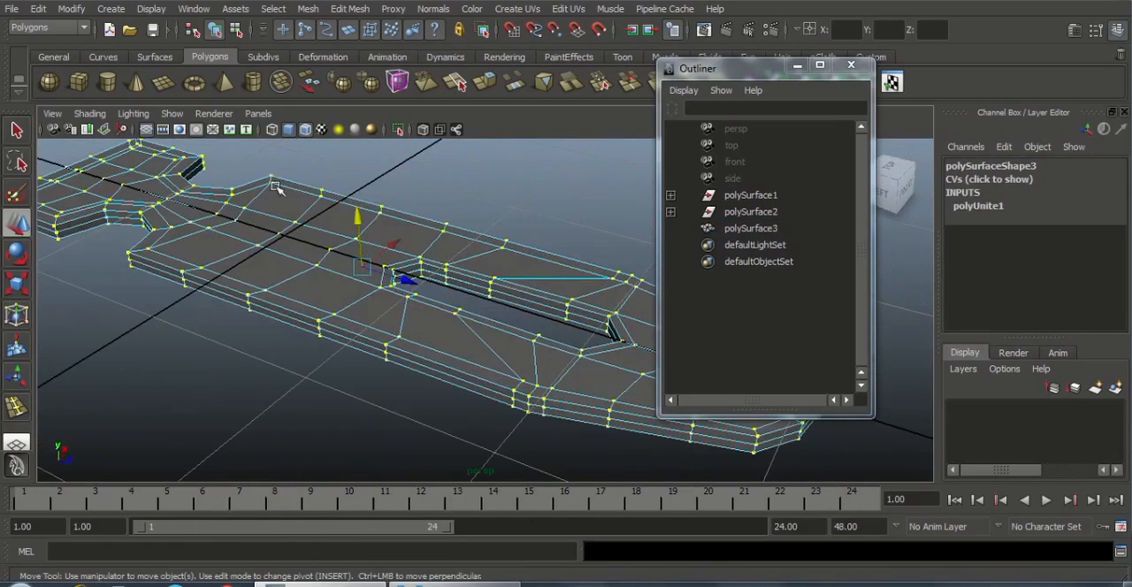
left_click(347, 9)
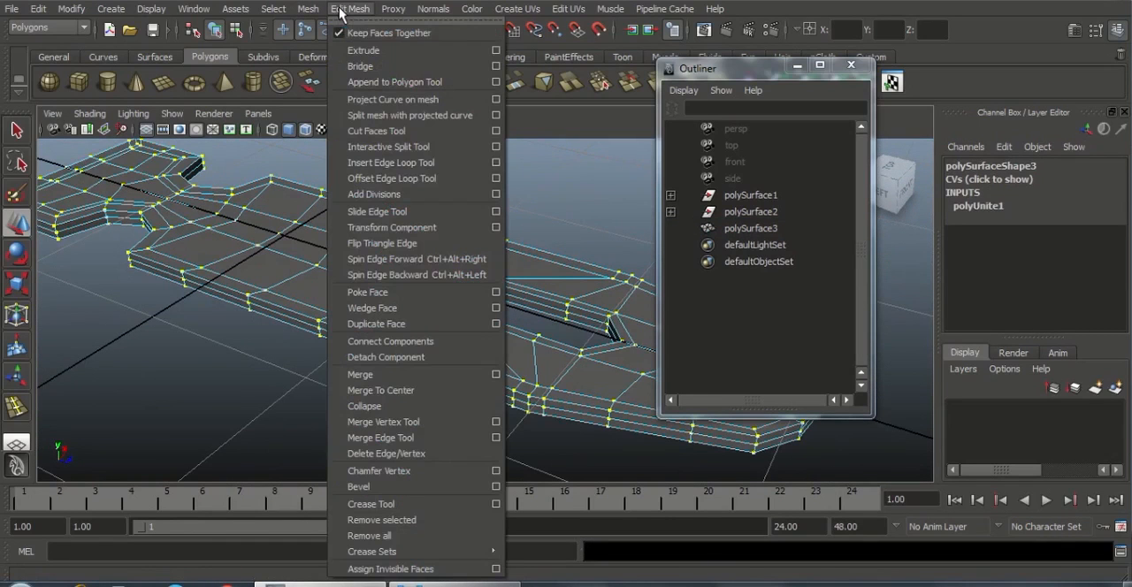
left_click(362, 374)
Nudge a seam vertex at the narrow end vertically to check the weld, and return to object mode with the body selected
left_click_drag(481, 349, 514, 322, "alt")
left_click(515, 323)
left_click(527, 264)
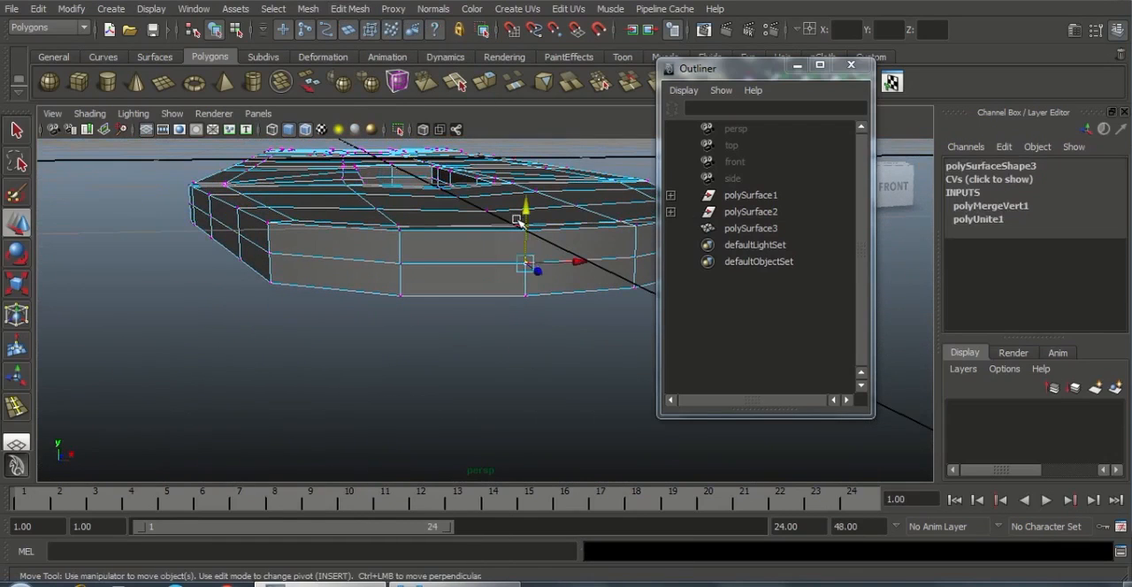
left_click_drag(525, 212, 525, 197)
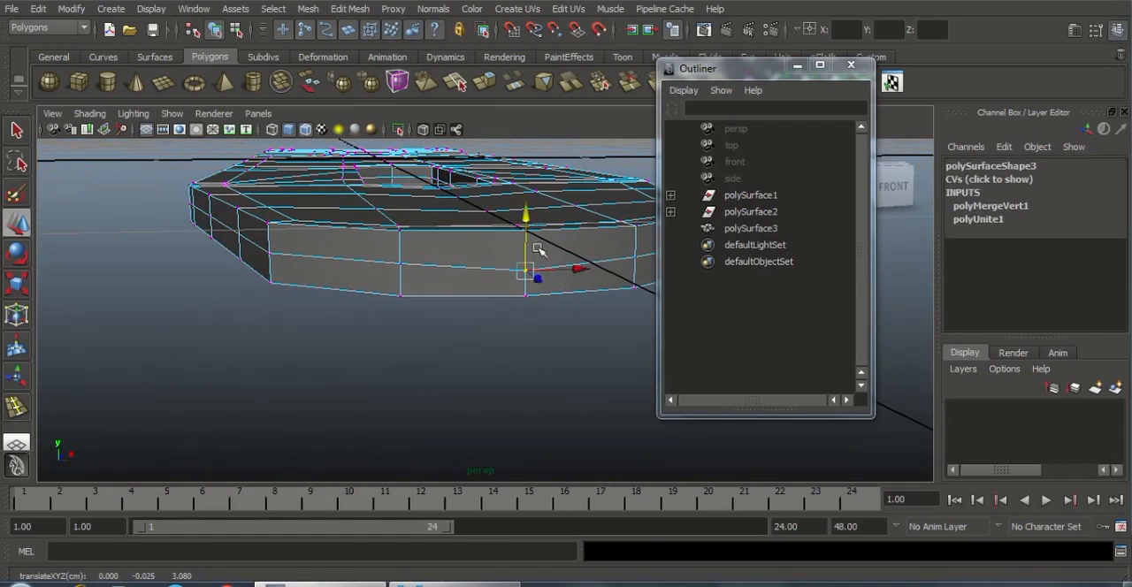
left_click_drag(440, 280, 518, 318, "alt")
right_click_drag(518, 318, 356, 333, "alt")
left_click(387, 256)
Examine the merged body from above and around the slot, notches and side walls
left_click_drag(477, 311, 395, 349, "alt")
right_click_drag(394, 349, 432, 321, "alt")
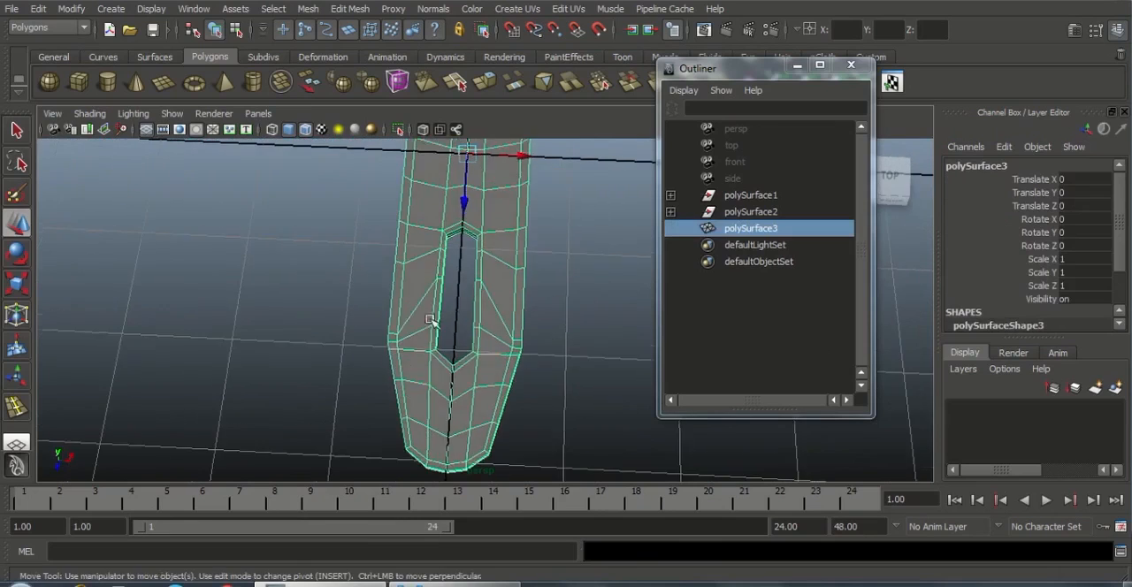
middle_click_drag(462, 237, 456, 390, "alt")
left_click_drag(465, 288, 478, 232, "alt")
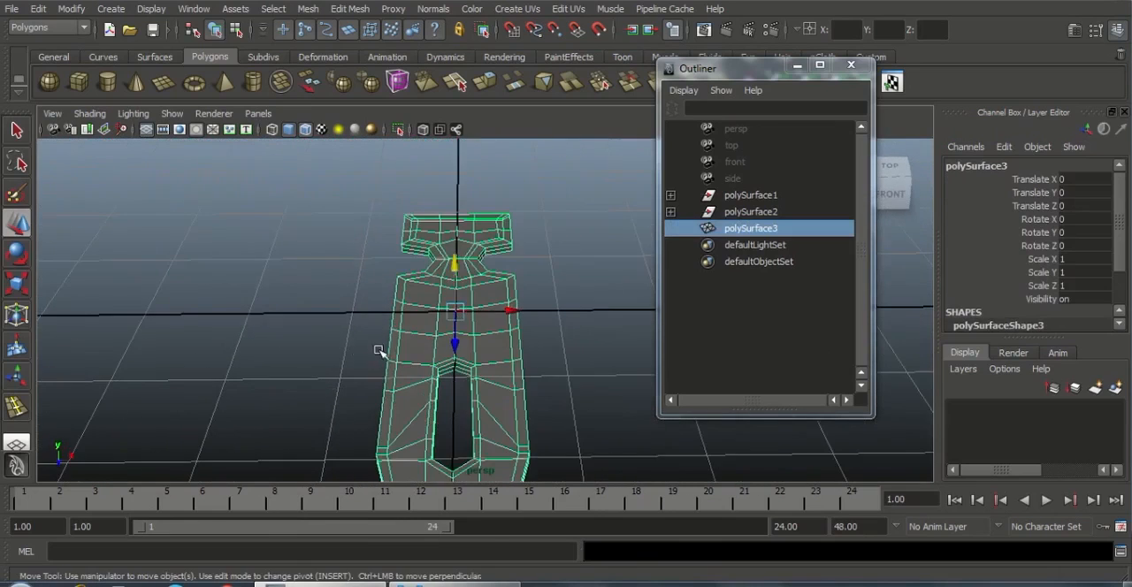
middle_click_drag(373, 363, 368, 302, "alt")
left_click_drag(460, 414, 533, 404, "alt")
right_click_drag(310, 292, 369, 318, "alt")
middle_click_drag(369, 318, 270, 316, "alt")
right_click_drag(367, 354, 439, 386, "alt")
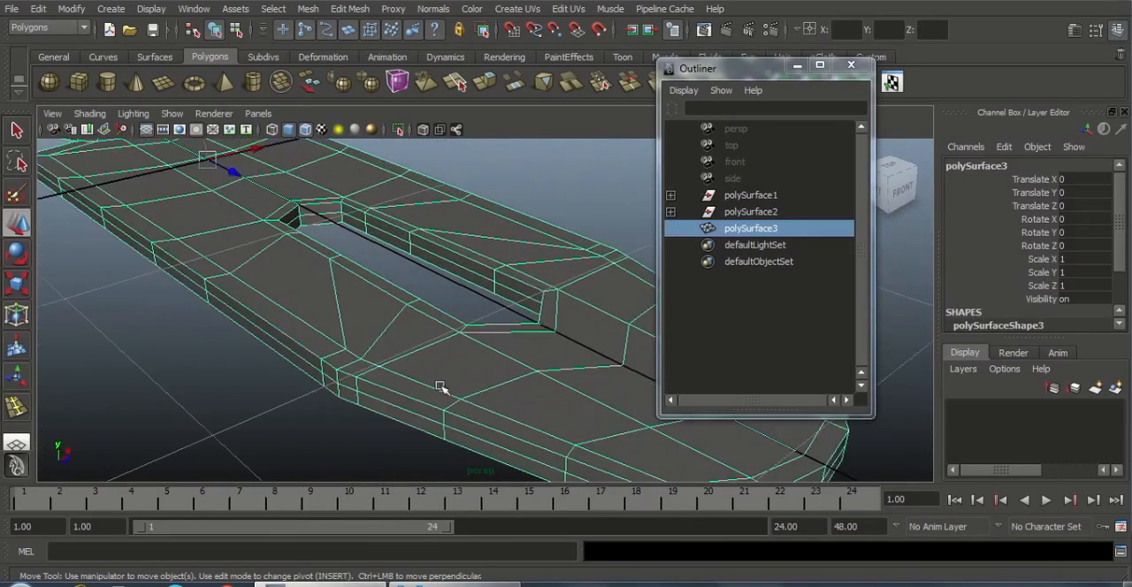
Insert an edge loop around the outer side wall, just below the body's upper edge
middle_click_drag(399, 355, 465, 323, "alt")
right_click_drag(384, 329, 513, 384, "alt")
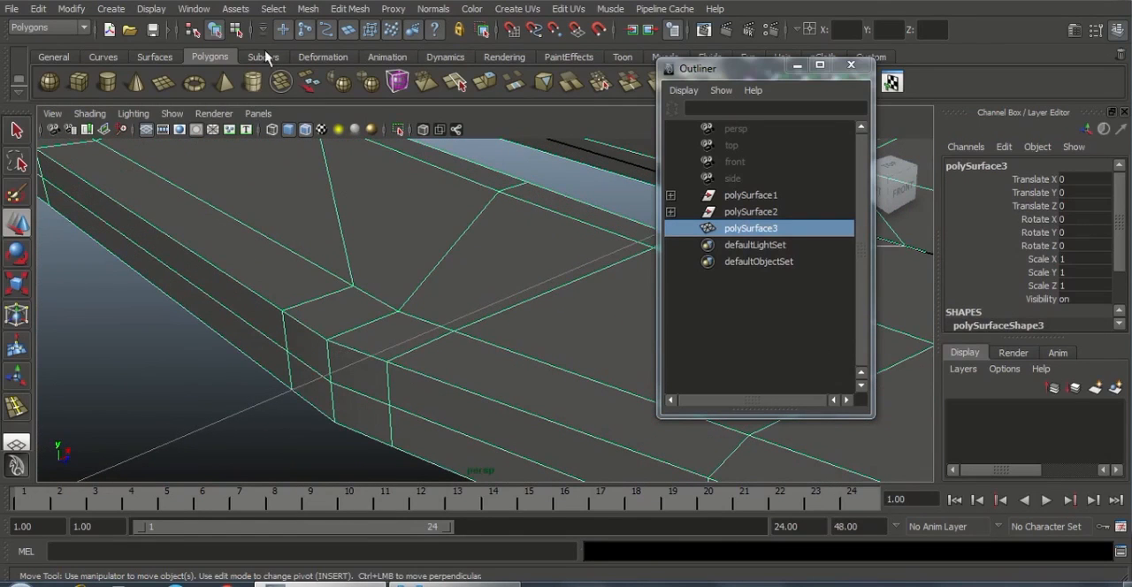
left_click(349, 9)
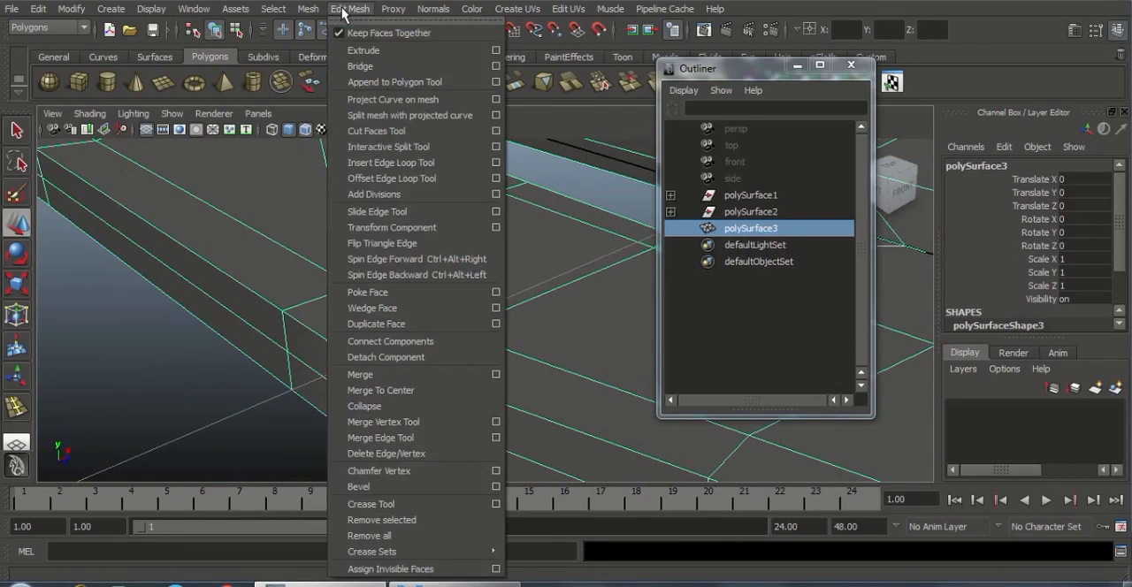
left_click(374, 164)
right_click_drag(372, 228, 335, 343, "alt")
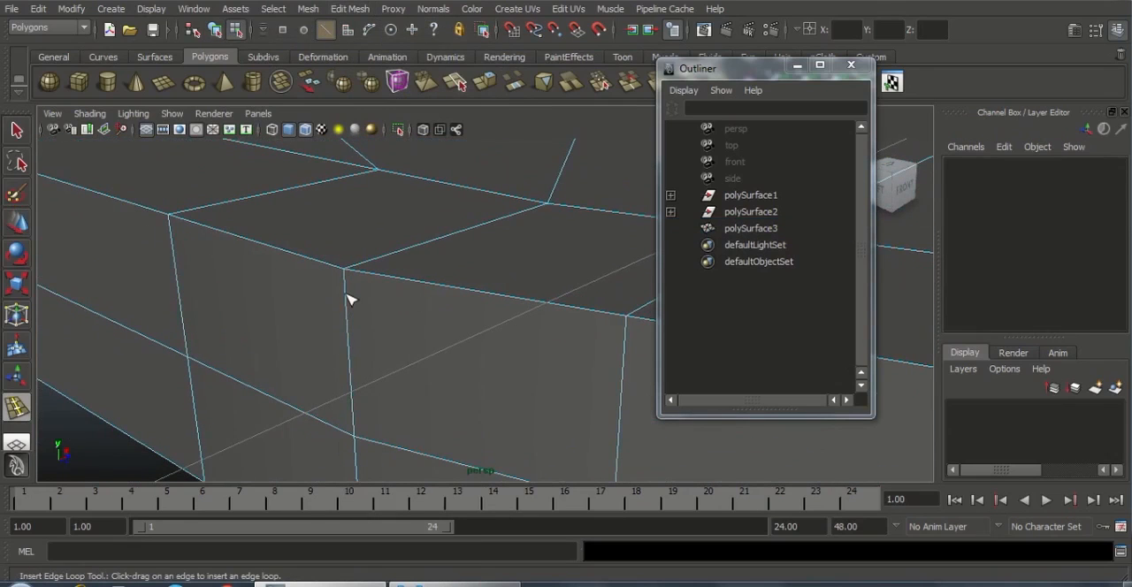
left_click_drag(350, 301, 368, 267)
right_click_drag(376, 351, 298, 304, "alt")
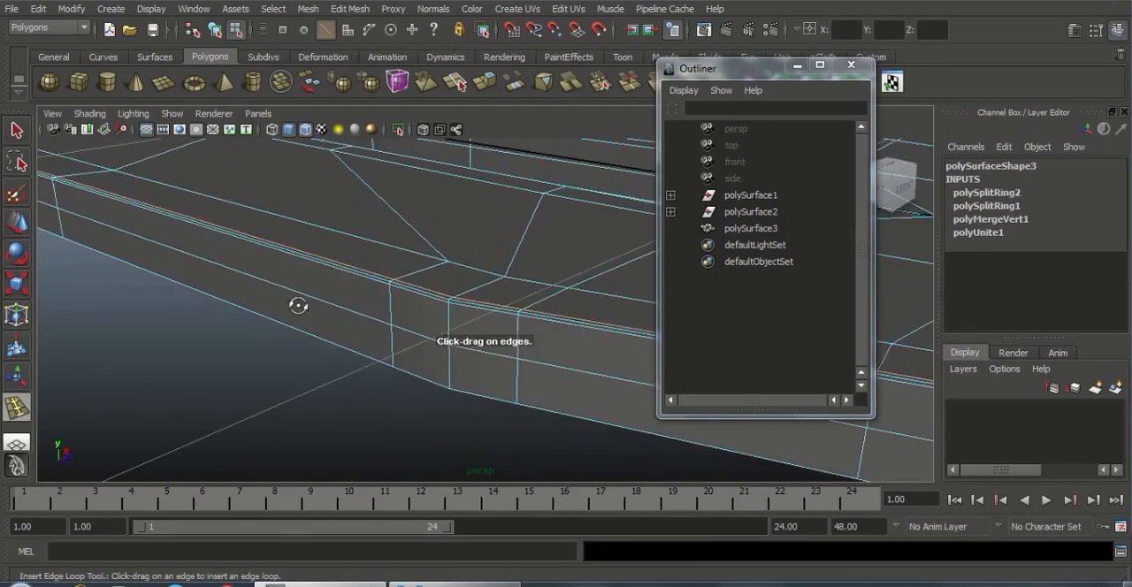
Try inserting an edge loop along the lower edge of the outer side wall from beneath, and undo the attempts
left_click_drag(298, 303, 333, 245, "alt")
middle_click_drag(333, 245, 423, 432, "alt")
left_click_drag(423, 432, 412, 333, "alt")
middle_click_drag(412, 333, 377, 324, "alt")
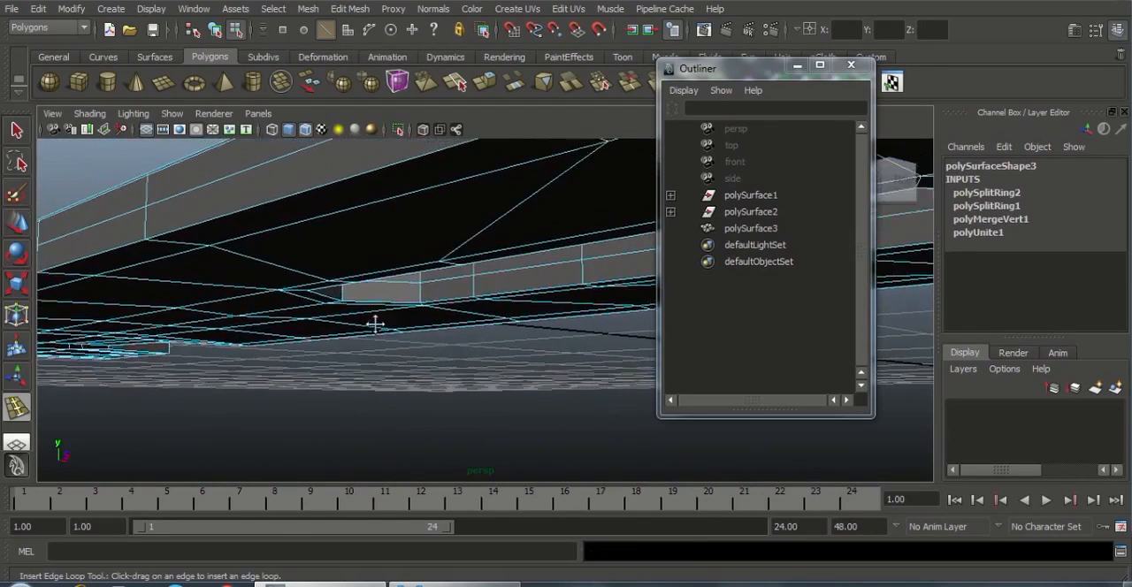
left_click_drag(377, 324, 386, 348, "alt")
middle_click_drag(386, 349, 343, 311, "alt")
left_click_drag(367, 277, 366, 266, "alt")
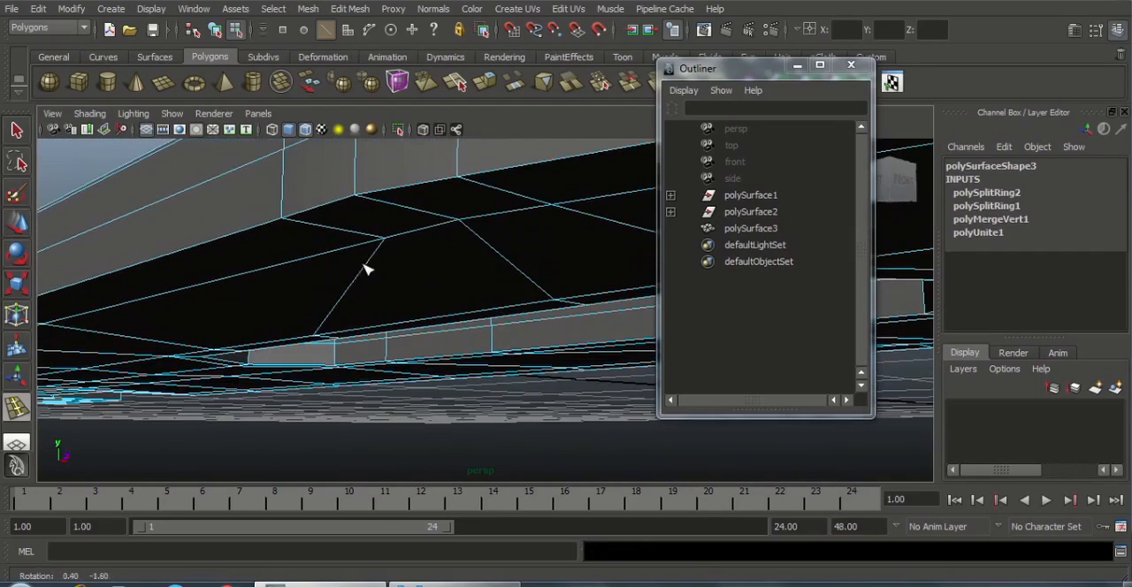
left_click_drag(357, 187, 361, 208)
key("ctrl+z")
left_click_drag(412, 252, 266, 253, "alt")
middle_click_drag(265, 253, 425, 402, "alt")
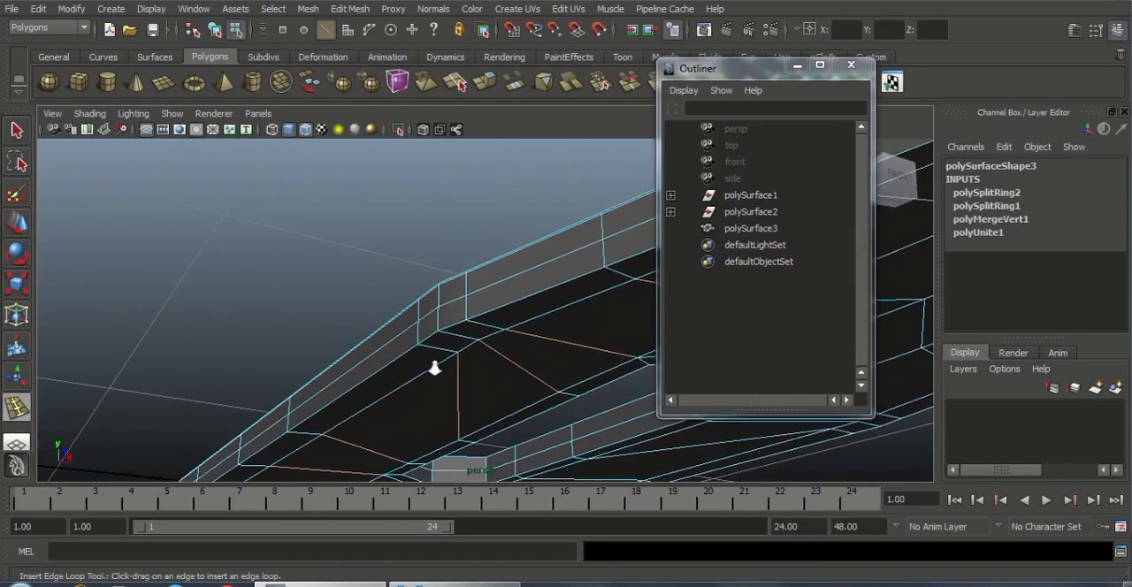
right_click_drag(434, 369, 570, 431, "alt")
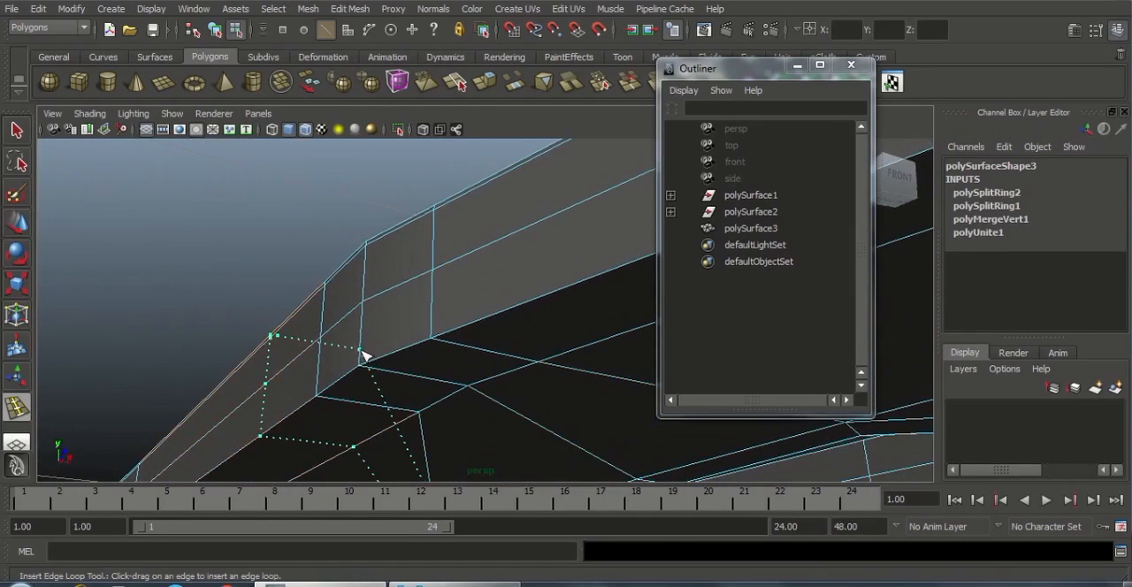
key("ctrl+z")
left_click_drag(361, 349, 483, 377)
middle_click_drag(483, 377, 389, 307, "alt")
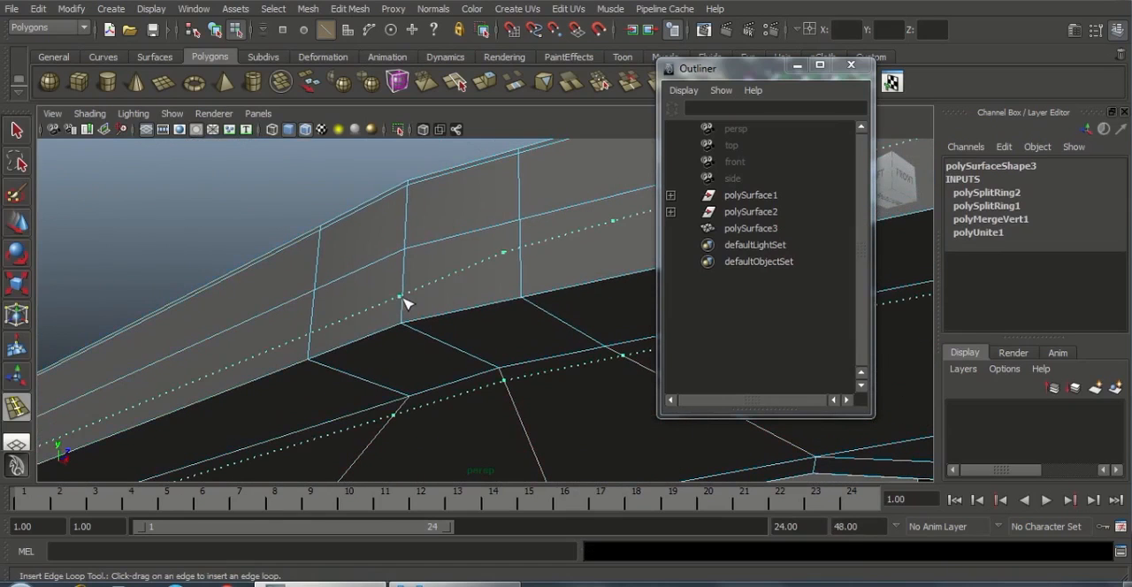
right_click_drag(477, 333, 102, 245, "alt")
right_click_drag(408, 359, 515, 343, "alt")
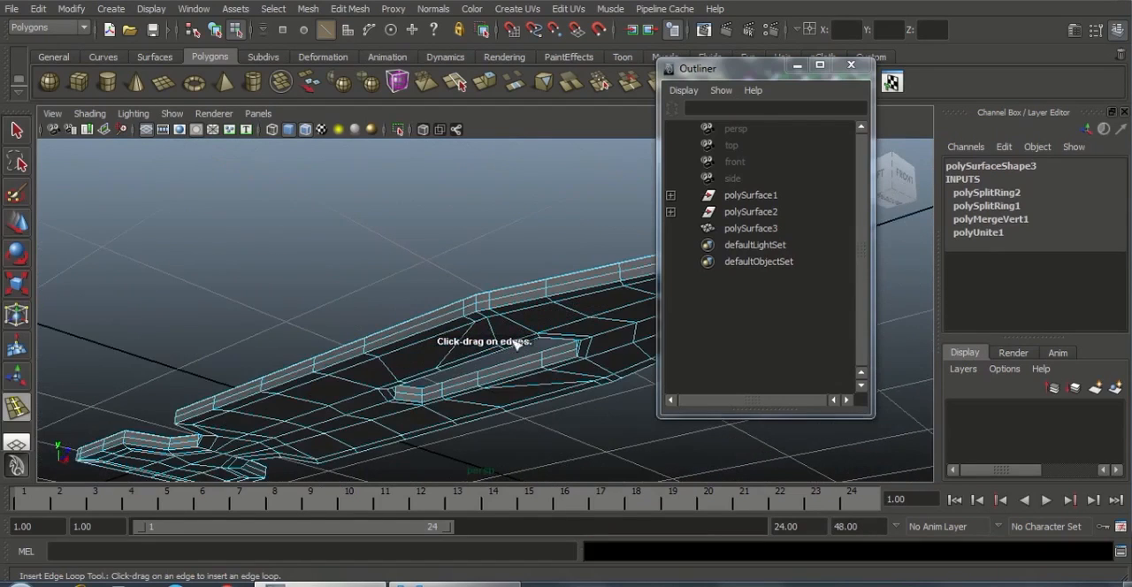
Insert an edge loop around the outer side wall, close to the body's lower edge
middle_click_drag(515, 343, 445, 341, "alt")
right_click_drag(340, 332, 412, 333, "alt")
right_click_drag(285, 352, 345, 358, "alt")
left_click_drag(344, 358, 380, 337, "alt")
right_click_drag(380, 337, 436, 356, "alt")
middle_click_drag(437, 357, 495, 386, "alt")
scroll(468, 376, "up", 3)
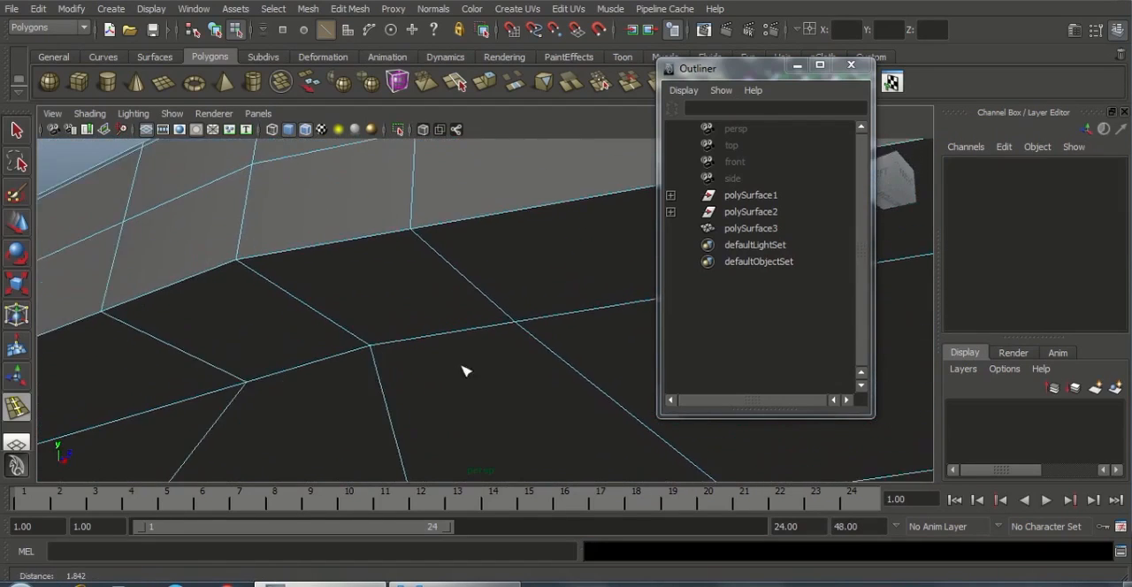
left_click_drag(237, 235, 270, 286)
scroll(165, 275, "down", 7)
Insert edge loops near the upper and lower edges of the slot's inner wall, and reselect the body in object mode
left_click_drag(398, 310, 322, 399, "alt")
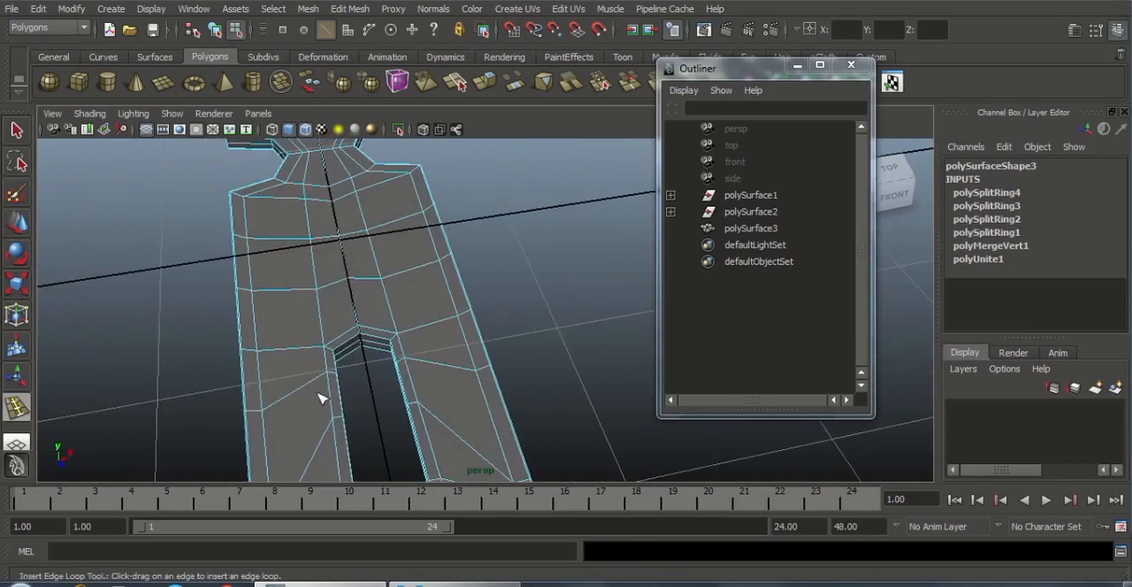
left_click_drag(389, 456, 330, 412, "alt")
scroll(331, 412, "up", 4)
middle_click_drag(380, 433, 392, 363, "alt")
left_click_drag(391, 363, 515, 427, "alt")
scroll(516, 426, "up", 3)
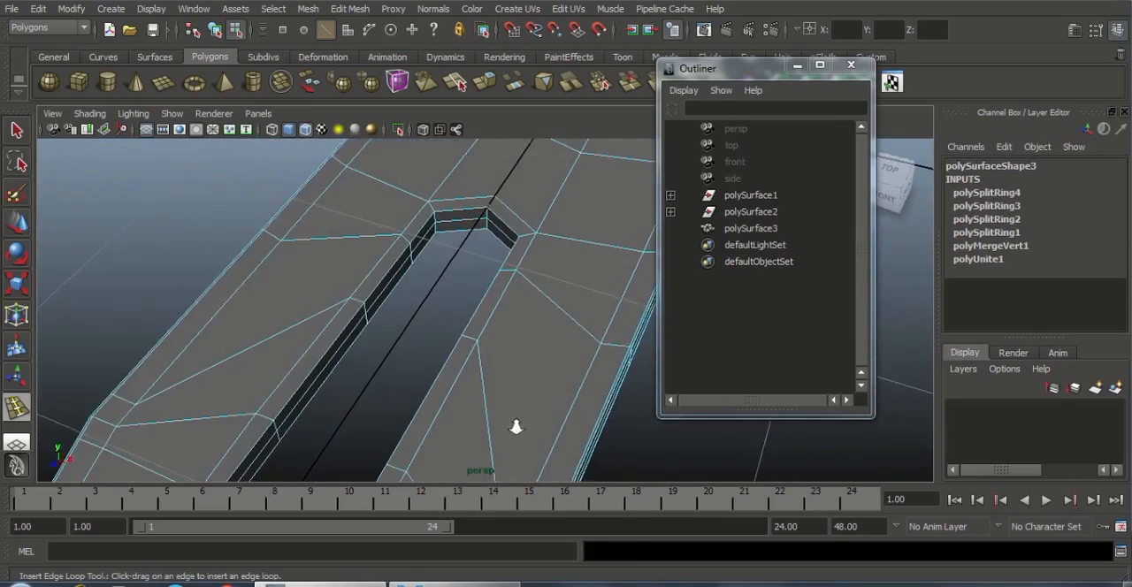
scroll(516, 426, "up", 3)
middle_click_drag(262, 320, 432, 363, "alt")
scroll(432, 363, "up", 2)
right_click_drag(362, 320, 330, 330, "alt")
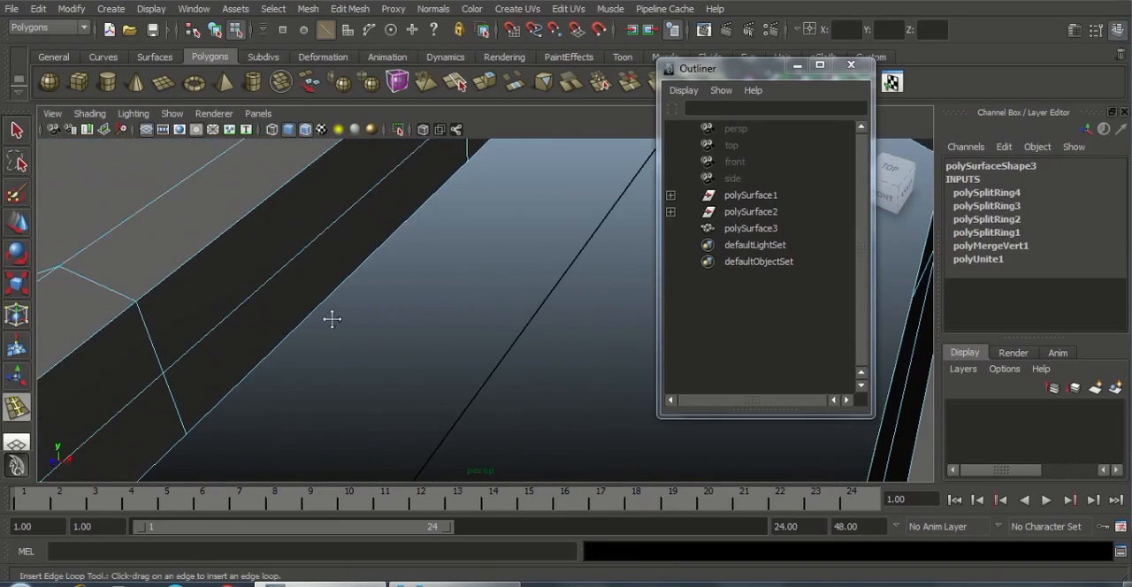
middle_click_drag(331, 319, 530, 297, "alt")
left_click_drag(344, 274, 363, 294)
left_click_drag(422, 371, 349, 355, "alt")
left_click(402, 239)
key("w")
right_click_drag(476, 262, 541, 240)
left_click(487, 301)
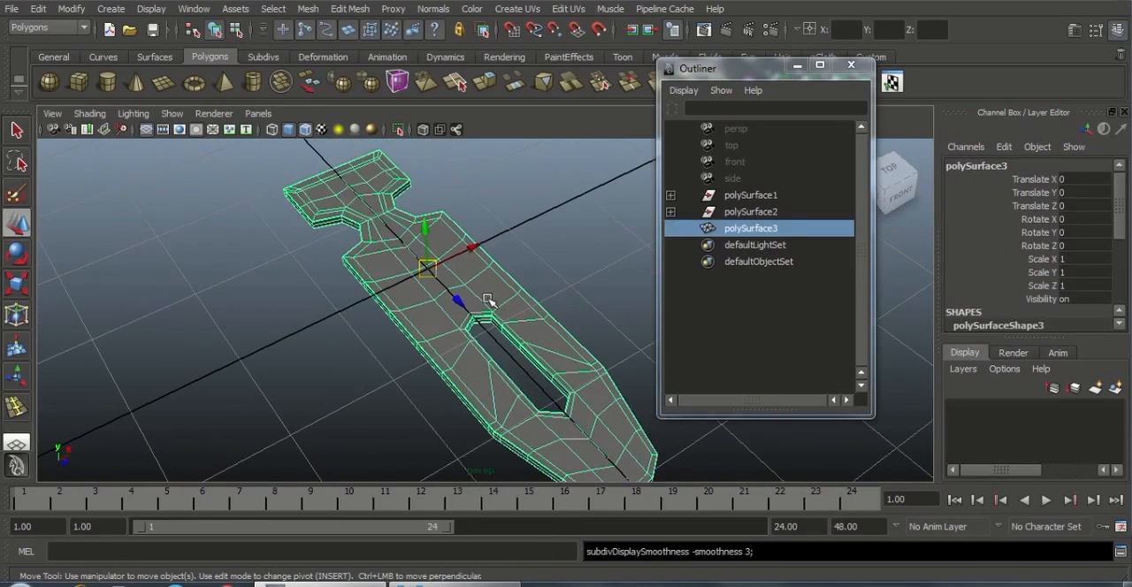
Compare the smoothed preview with the unsmoothed mesh to examine how the notch corners round off, ending on the unsmoothed display
left_click(505, 255)
mouse_move(505, 255)
left_mouse_down("alt")
mouse_move(404, 258)
mouse_move(424, 230)
mouse_move(422, 255)
left_mouse_up("alt")
right_click_drag(428, 253, 509, 316, "alt")
middle_click_drag(501, 281, 556, 343, "alt")
left_click(481, 316)
scroll(541, 386, "up", 2)
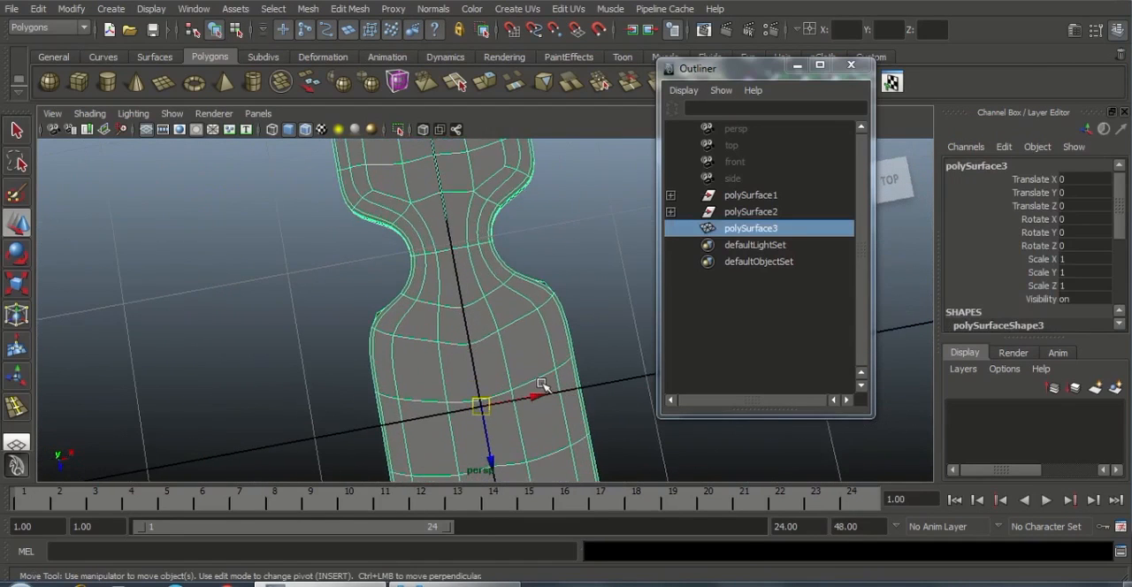
key("1")
left_click_drag(465, 328, 580, 377, "alt")
right_click_drag(580, 377, 553, 381, "alt")
middle_click_drag(553, 381, 601, 420, "alt")
left_click_drag(601, 420, 427, 304, "alt")
key("3")
key("1")
Merge the doubled middle vertices at the notch corner on both side walls, and reselect the body in object mode
right_click_drag(427, 301, 380, 280)
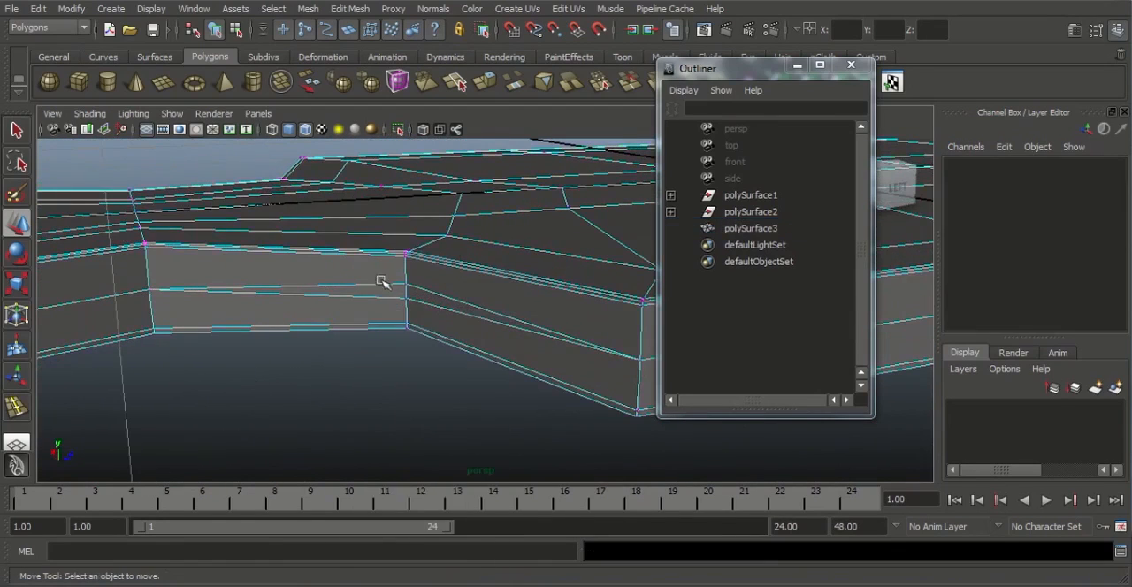
left_click_drag(380, 276, 423, 319)
right_click_drag(425, 333, 419, 298, "shift")
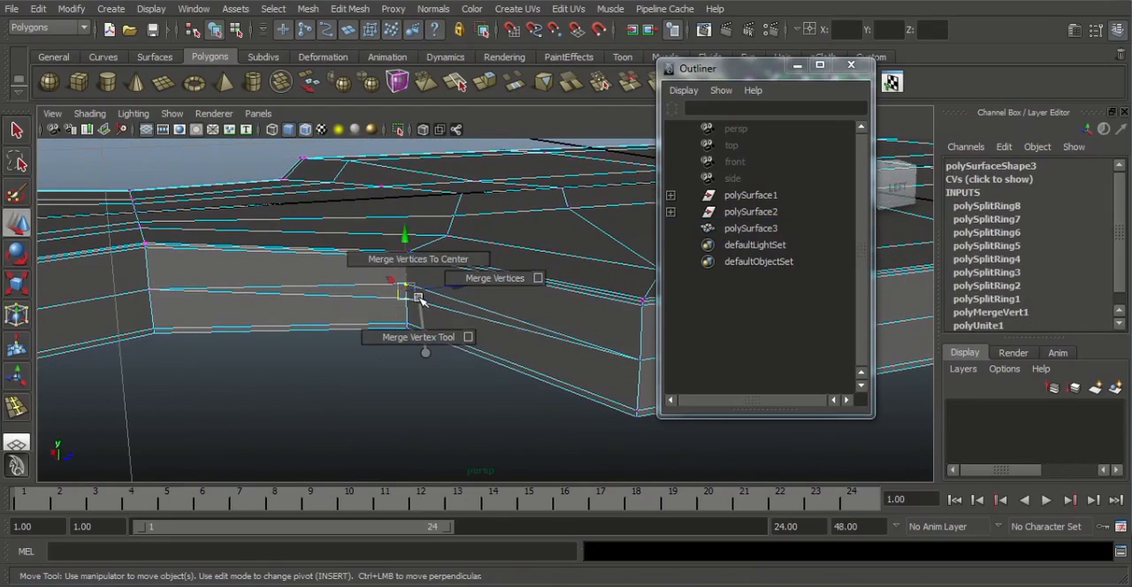
left_click_drag(486, 306, 411, 397, "alt")
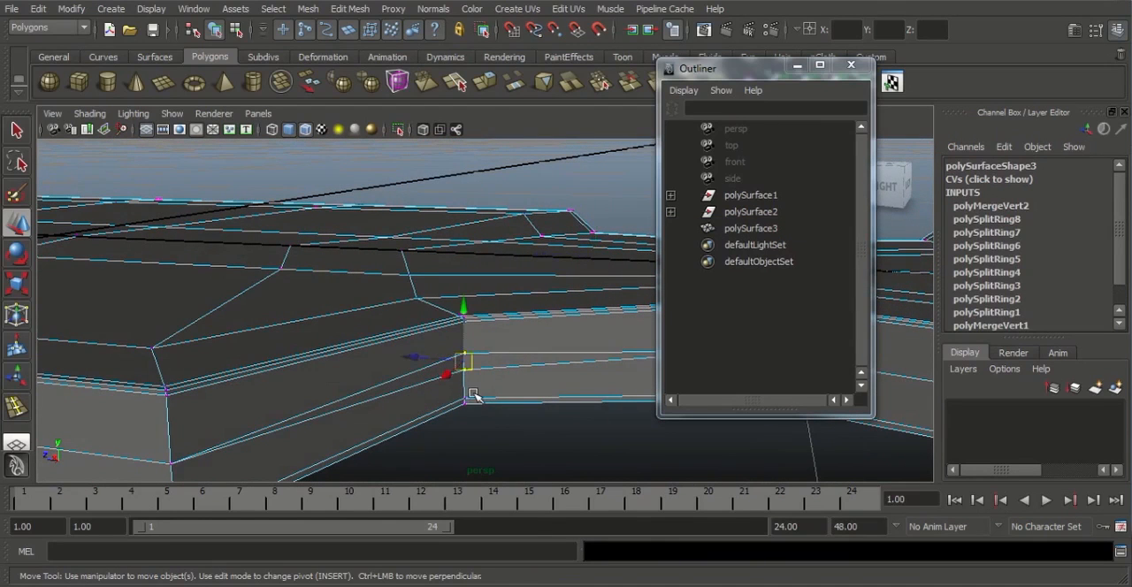
right_click_drag(473, 395, 507, 336, "shift")
left_click_drag(560, 336, 384, 375, "alt")
middle_click_drag(384, 375, 417, 317, "alt")
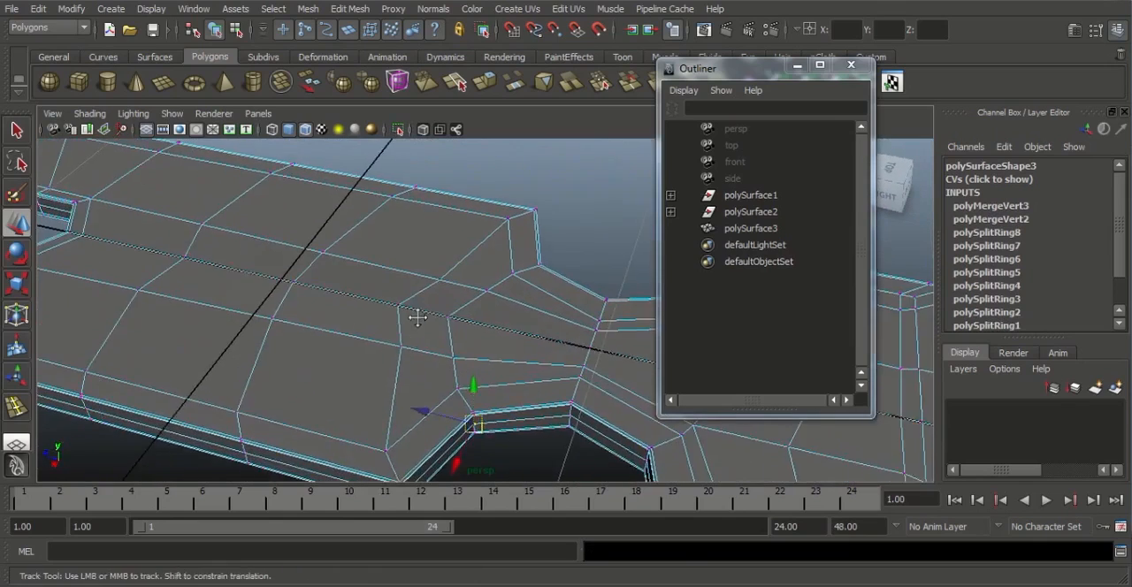
left_click_drag(417, 317, 445, 312, "alt")
right_click_drag(447, 298, 476, 295)
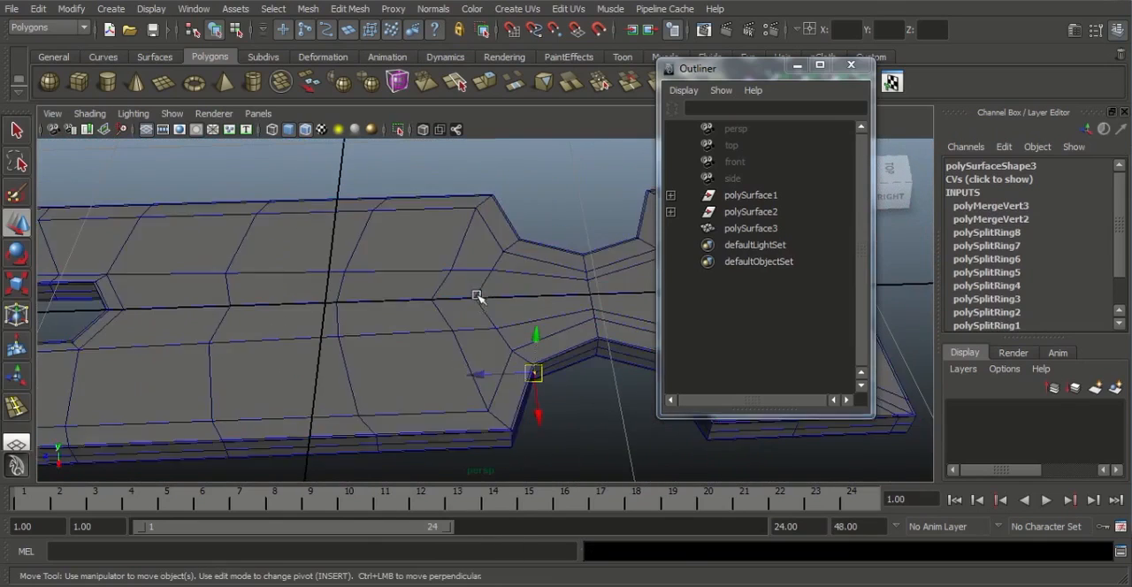
left_click(477, 296)
Insert edge loops across the body beside the outer corners on both sides of the notches, and reselect the body in object mode
left_click_drag(476, 295, 501, 409, "alt")
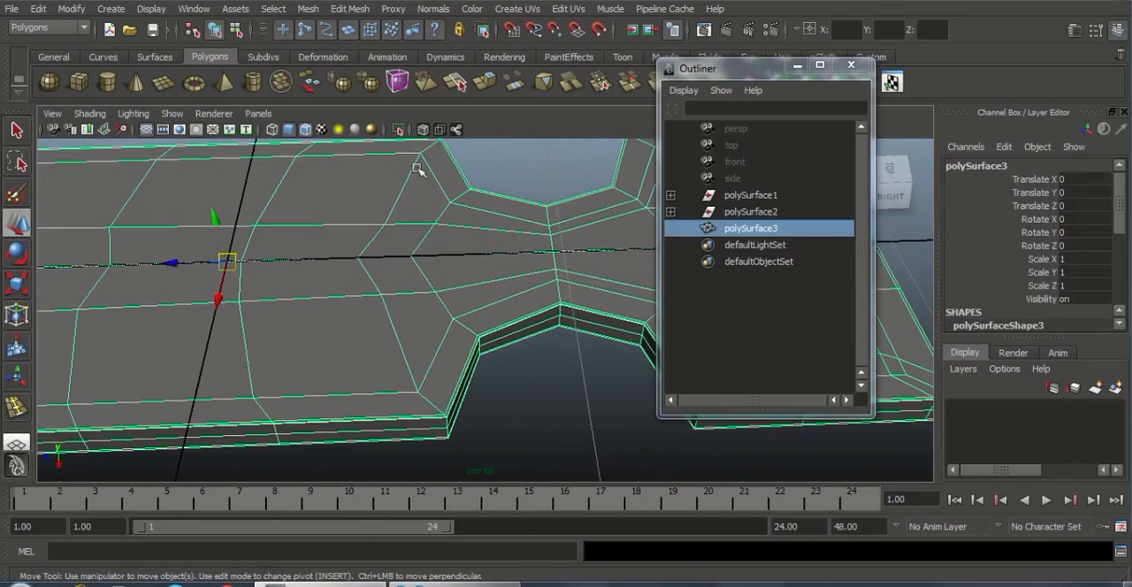
left_click(346, 10)
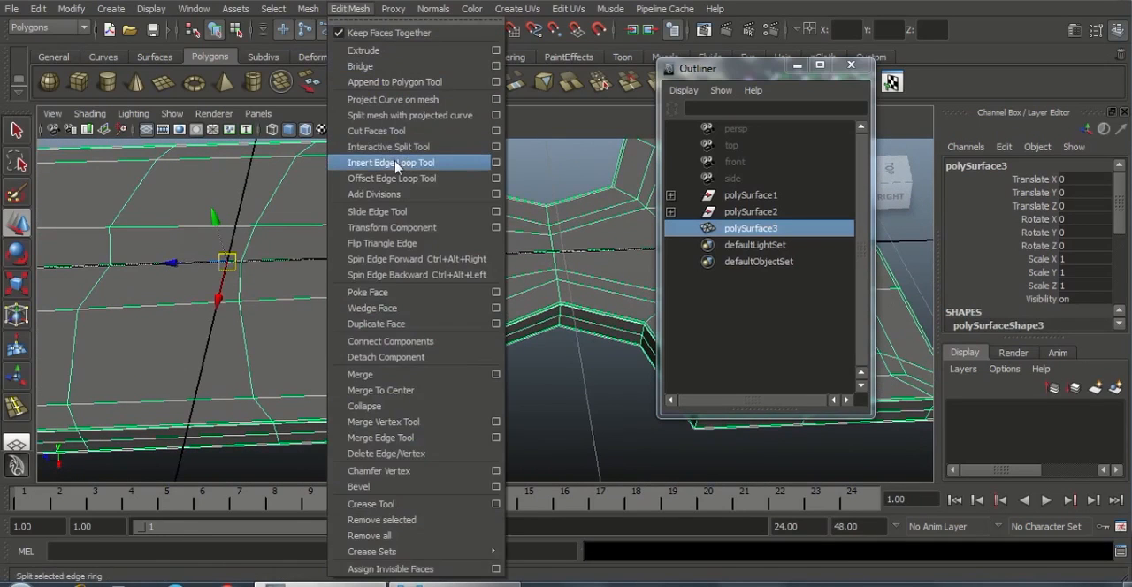
left_click(395, 162)
left_click_drag(442, 278, 433, 388, "alt")
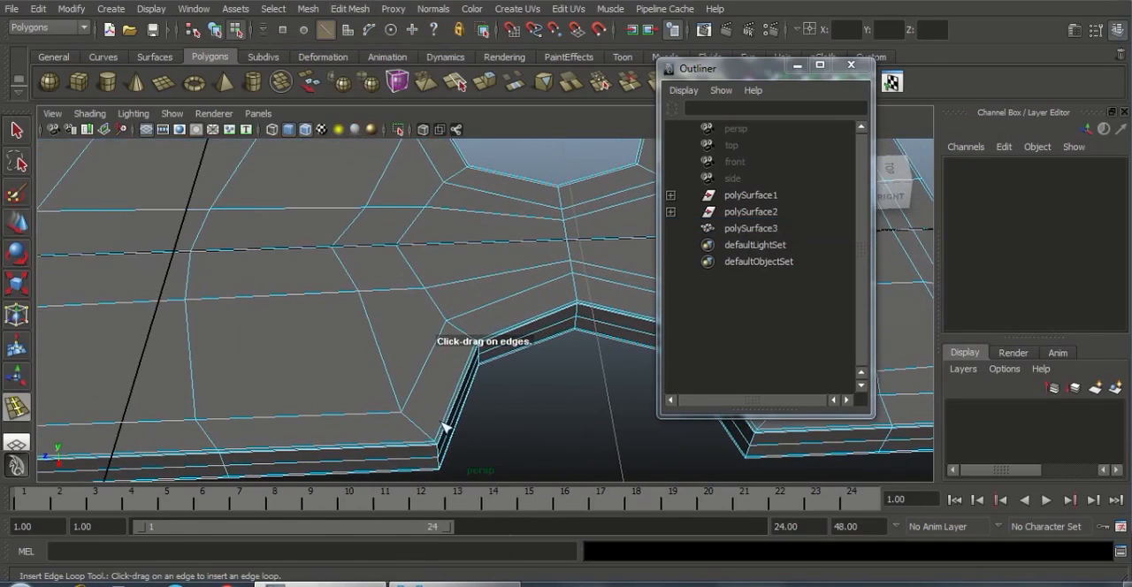
left_click_drag(445, 428, 490, 397)
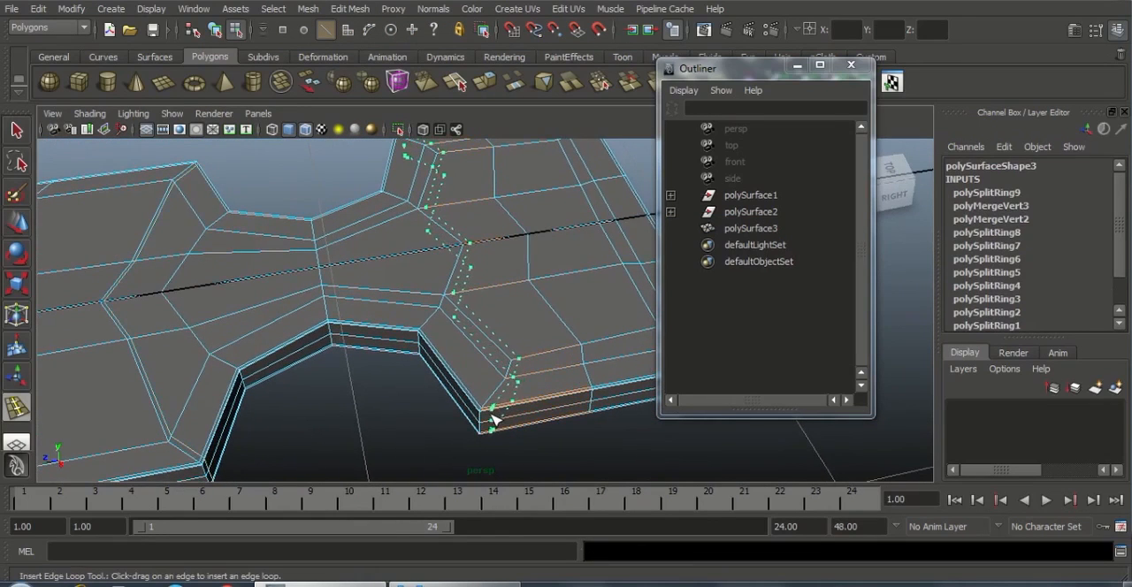
left_click_drag(501, 426, 499, 426)
right_click_drag(499, 426, 374, 384, "alt")
left_click_drag(374, 384, 422, 397, "alt")
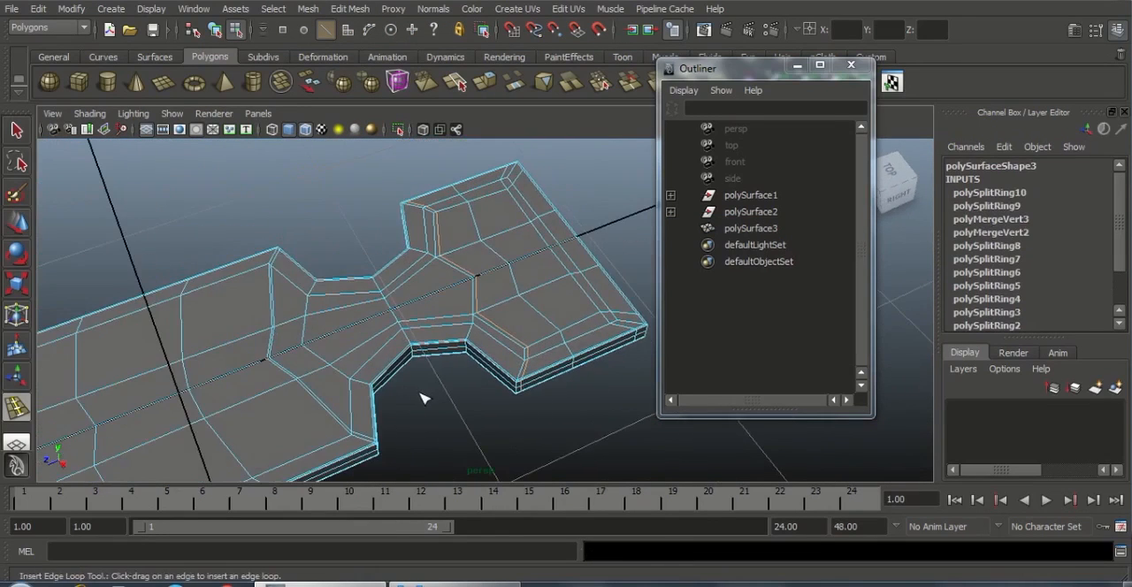
key("w")
right_click_drag(425, 292, 488, 270)
left_click(481, 354)
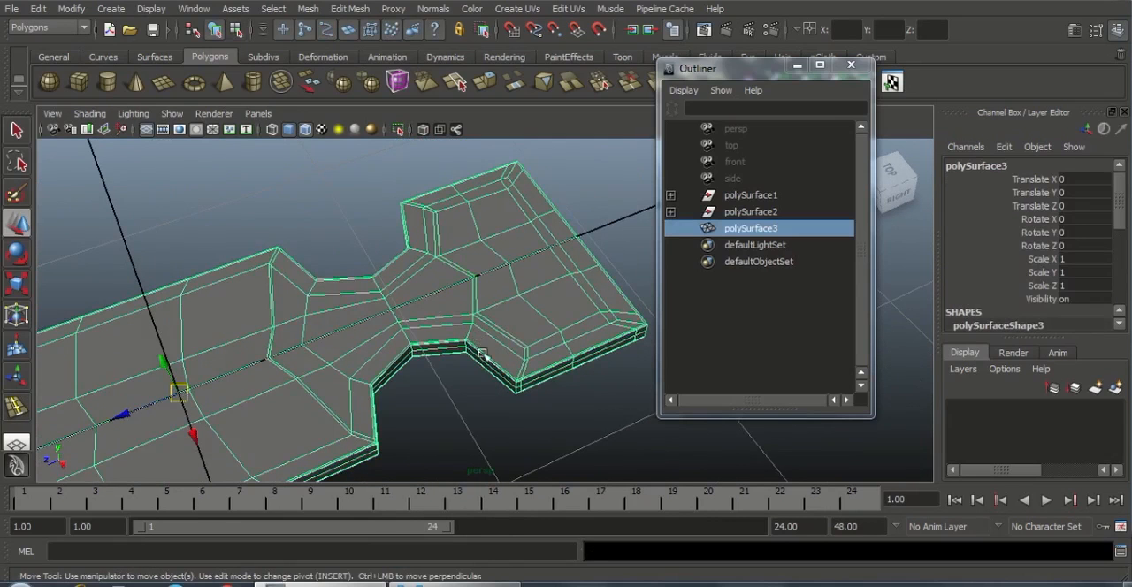
Turn on the smooth mesh preview for the body and inspect the sharpened notch corners
key("3")
left_click(518, 434)
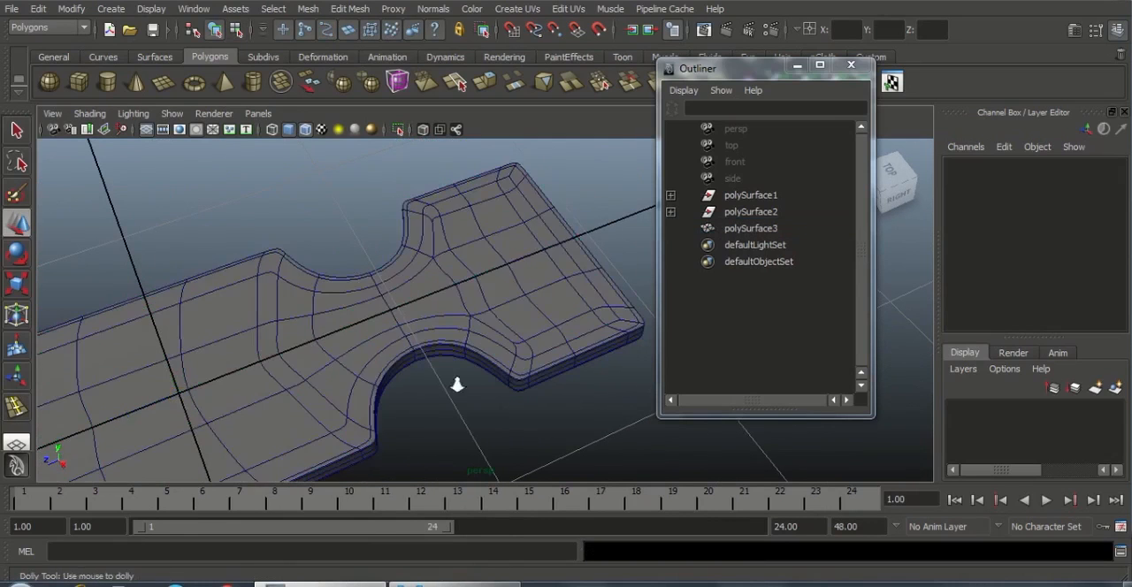
right_click_drag(457, 383, 414, 410, "alt")
left_click_drag(415, 409, 372, 307, "alt")
middle_click_drag(372, 307, 368, 302, "alt")
left_click(415, 273)
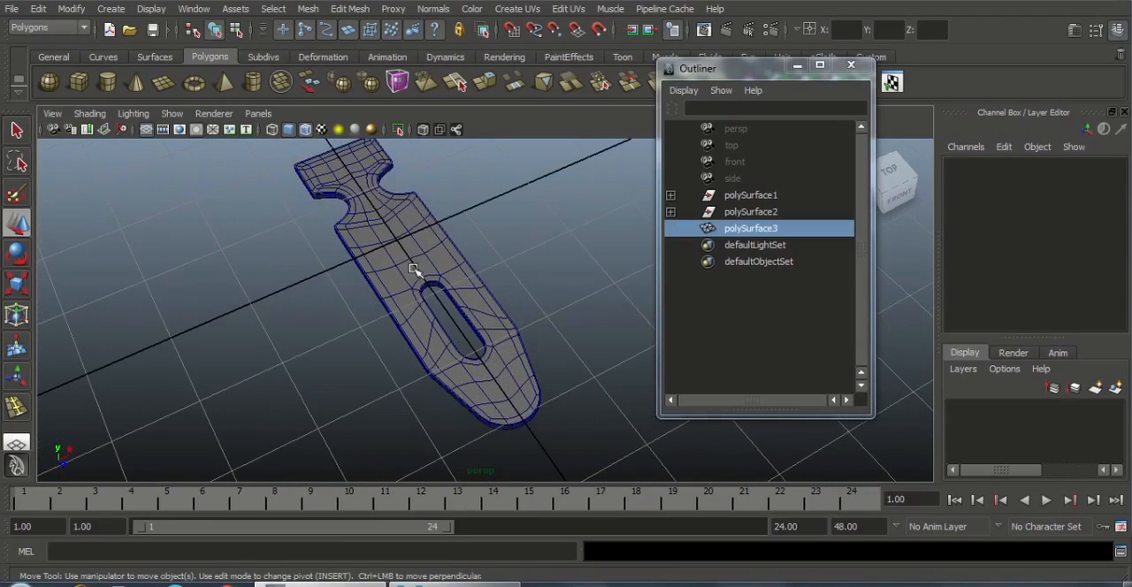
Turn off wireframe on shaded in the perspective view and deselect the body
left_click(96, 114)
left_click(147, 263)
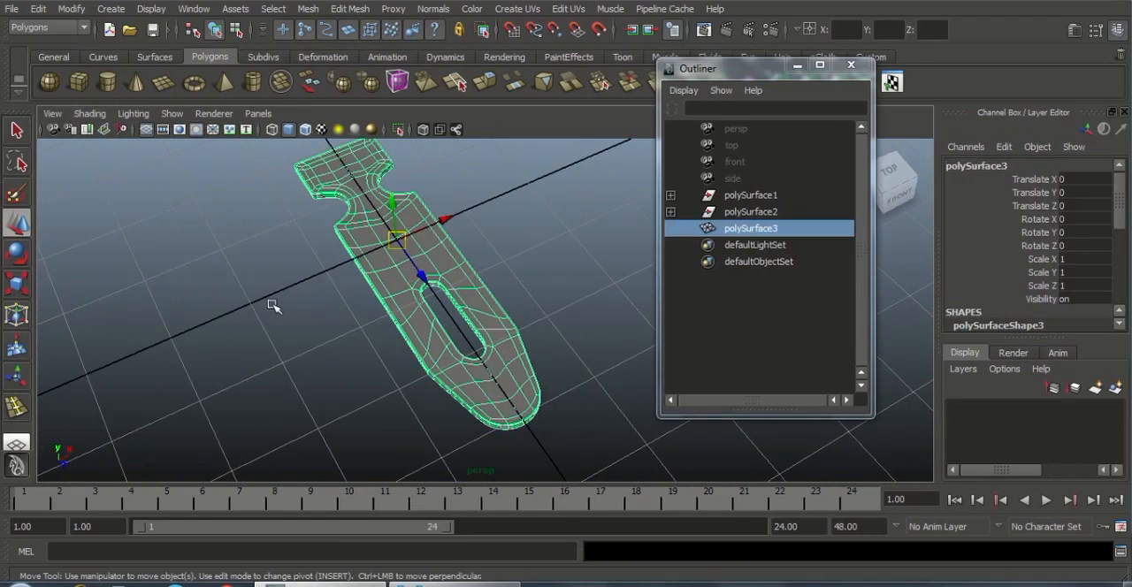
left_click(346, 314)
left_click_drag(345, 314, 375, 335, "alt")
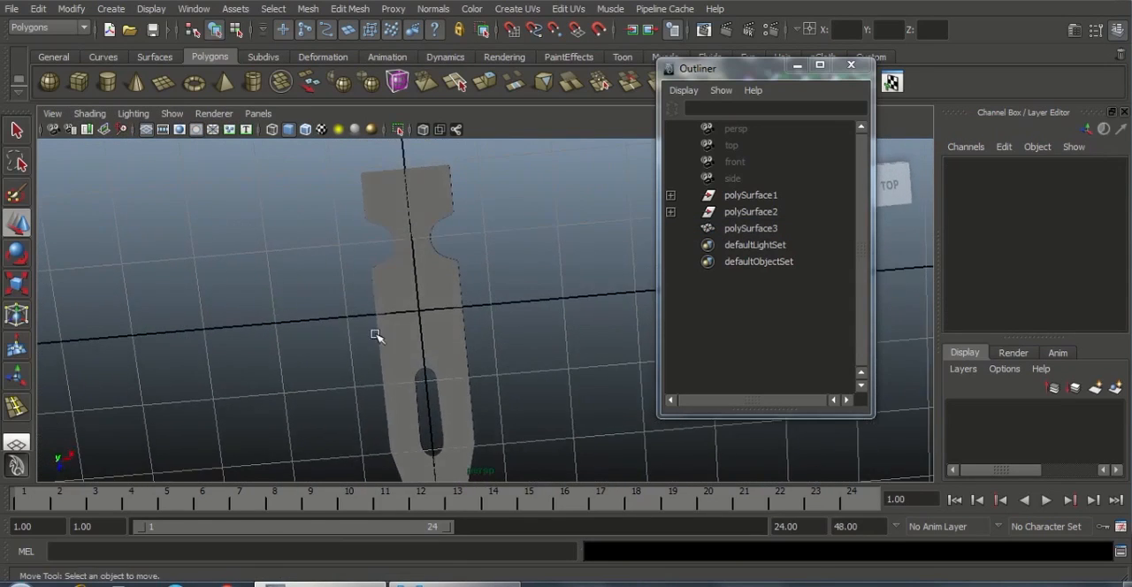
Examine the smoothed body's outline, notches and slot from above and other angles, with and without it selected
left_click(397, 248)
left_click(485, 236)
left_click(382, 246)
left_click_drag(382, 246, 431, 320, "alt")
left_click(522, 359)
left_click_drag(522, 359, 465, 268, "alt")
left_click(470, 283)
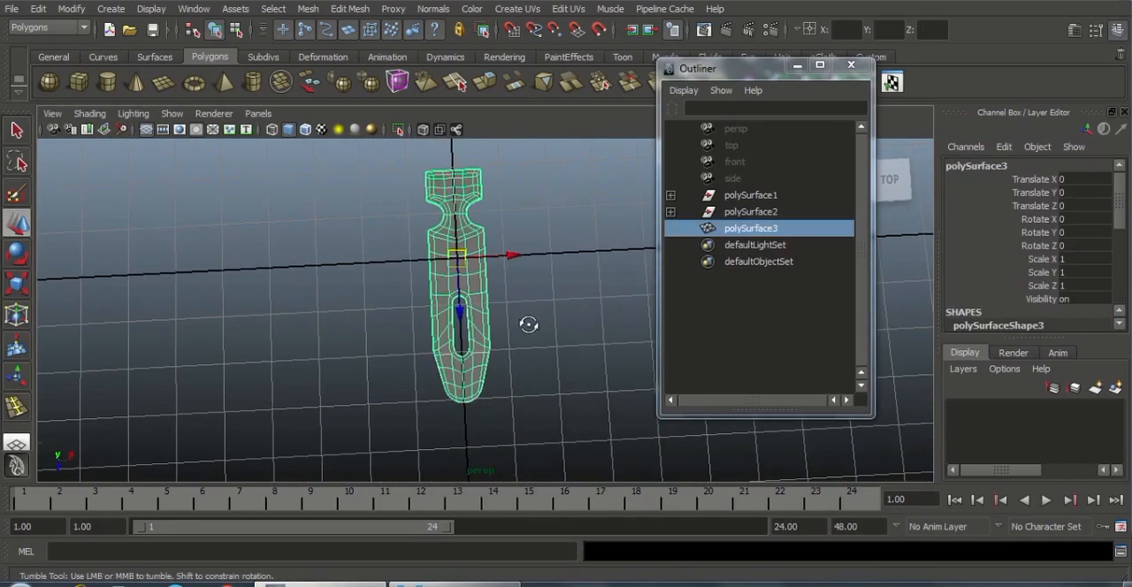
left_click_drag(527, 323, 554, 545, "alt")
right_click_drag(485, 446, 707, 435, "alt")
Select the supporting edge loops along the outer and slot rims to inspect them, and return to object mode with the body selected
right_click_drag(510, 295, 528, 258)
left_click_drag(503, 327, 592, 415, "alt")
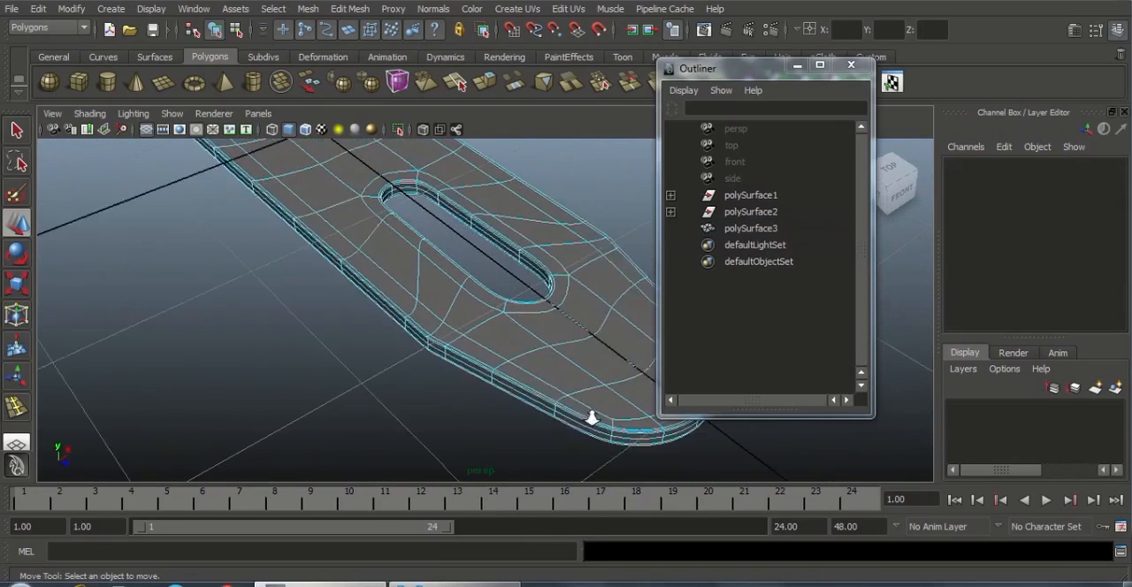
right_click_drag(591, 415, 624, 419, "alt")
double_click(473, 380)
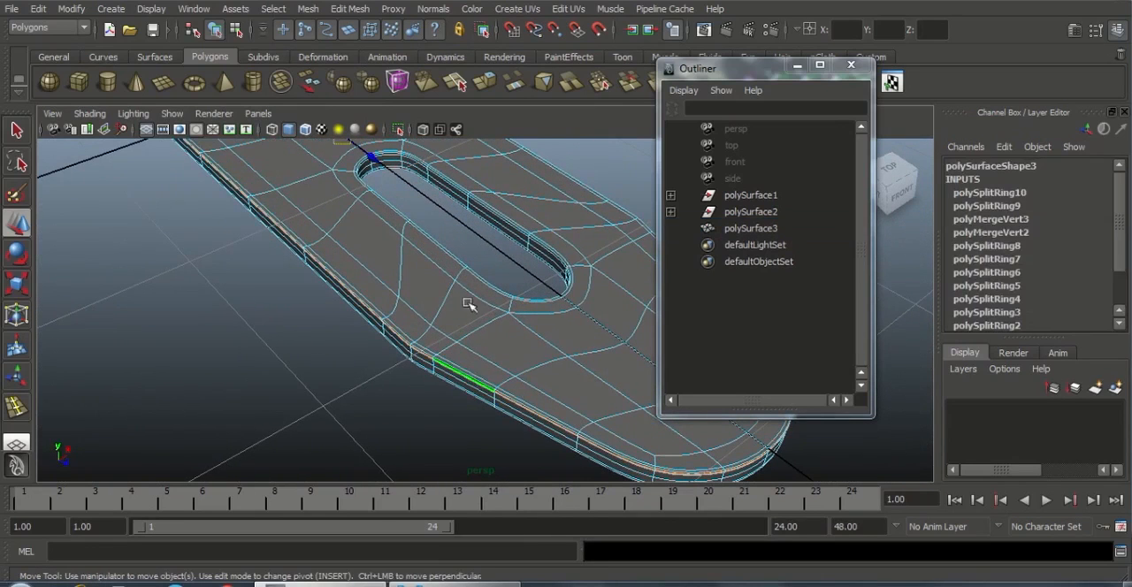
left_click_drag(451, 327, 457, 290, "alt")
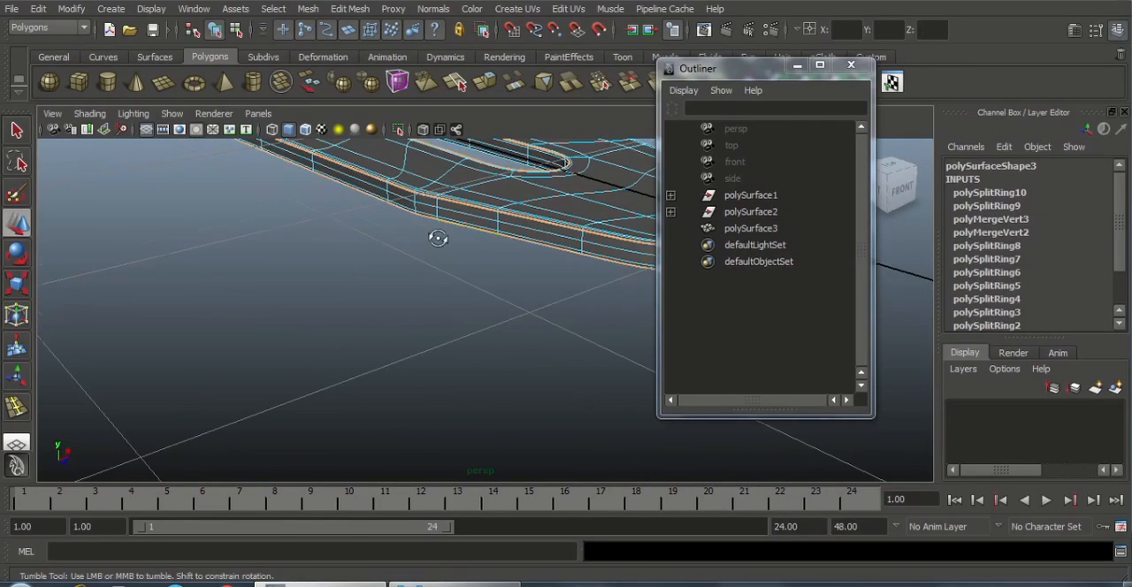
left_click_drag(437, 238, 437, 176, "alt")
middle_click_drag(447, 276, 474, 455, "alt")
right_click_drag(538, 447, 583, 448, "alt")
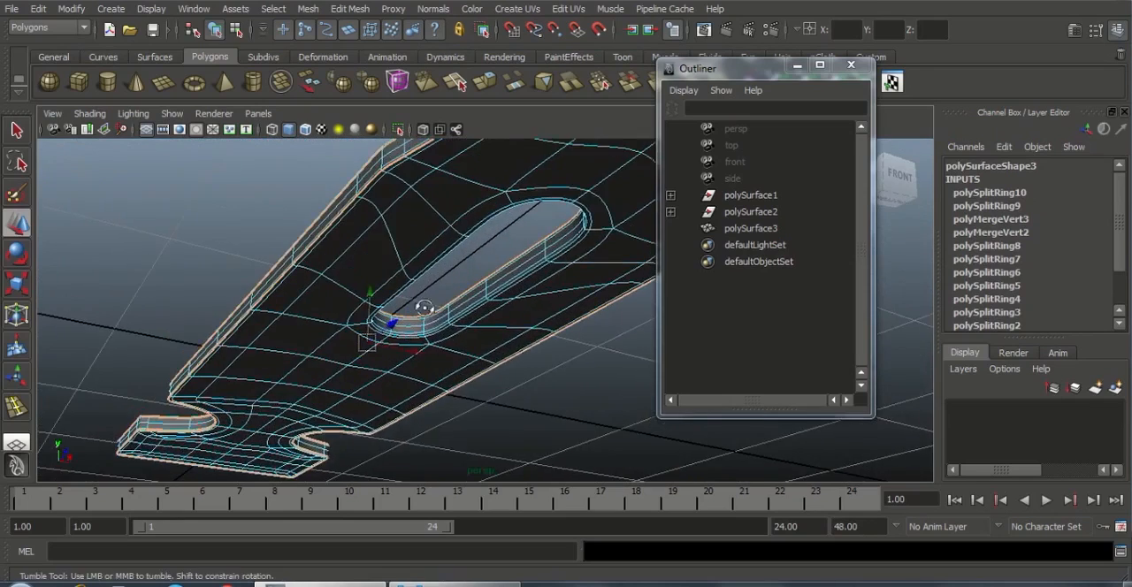
left_click_drag(425, 308, 409, 290, "alt")
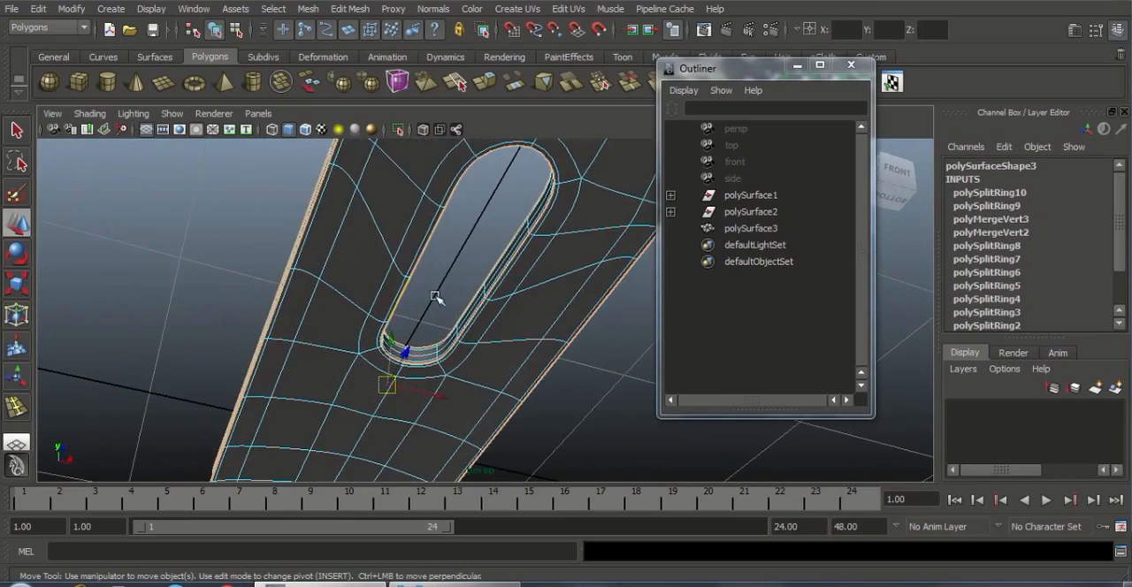
right_click_drag(435, 254, 303, 346, "alt")
left_click_drag(371, 296, 490, 395, "alt")
right_click_drag(490, 394, 336, 339, "alt")
left_click_drag(459, 423, 509, 421, "alt")
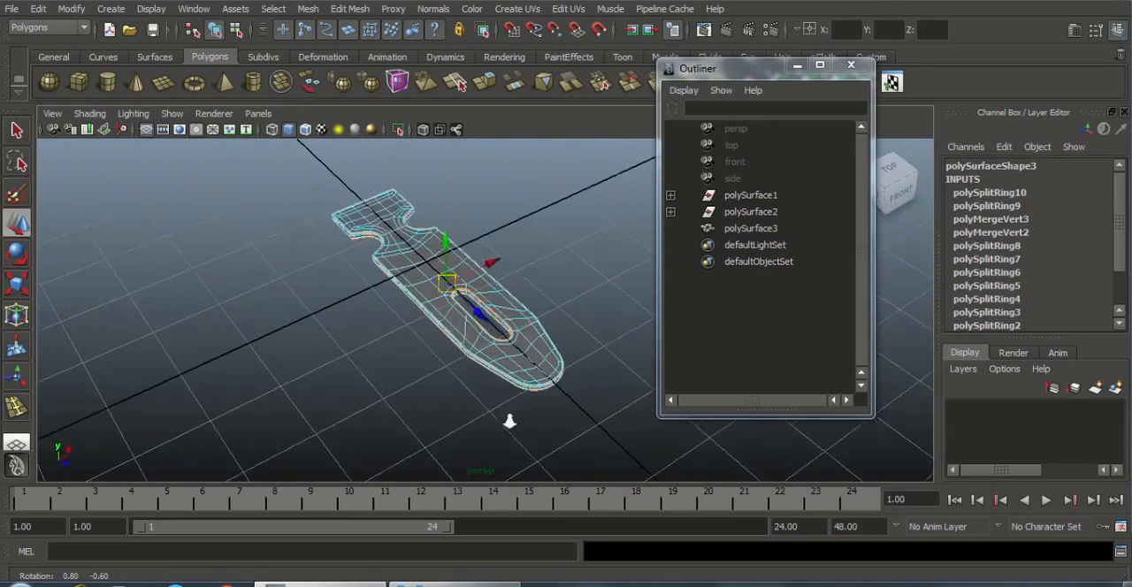
right_click_drag(509, 421, 488, 367, "alt")
right_click_drag(372, 236, 421, 214)
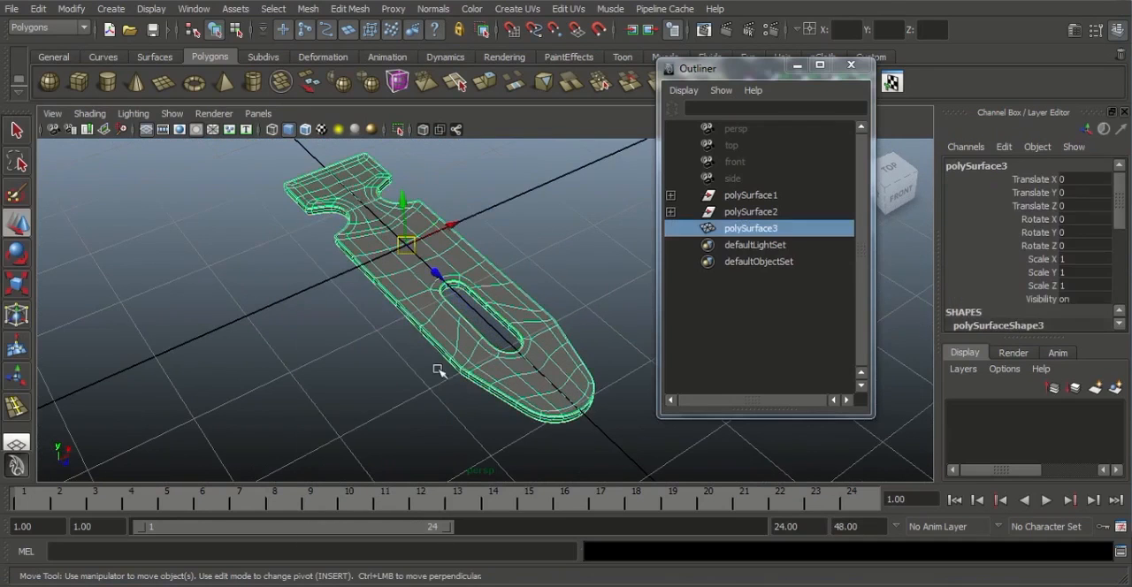